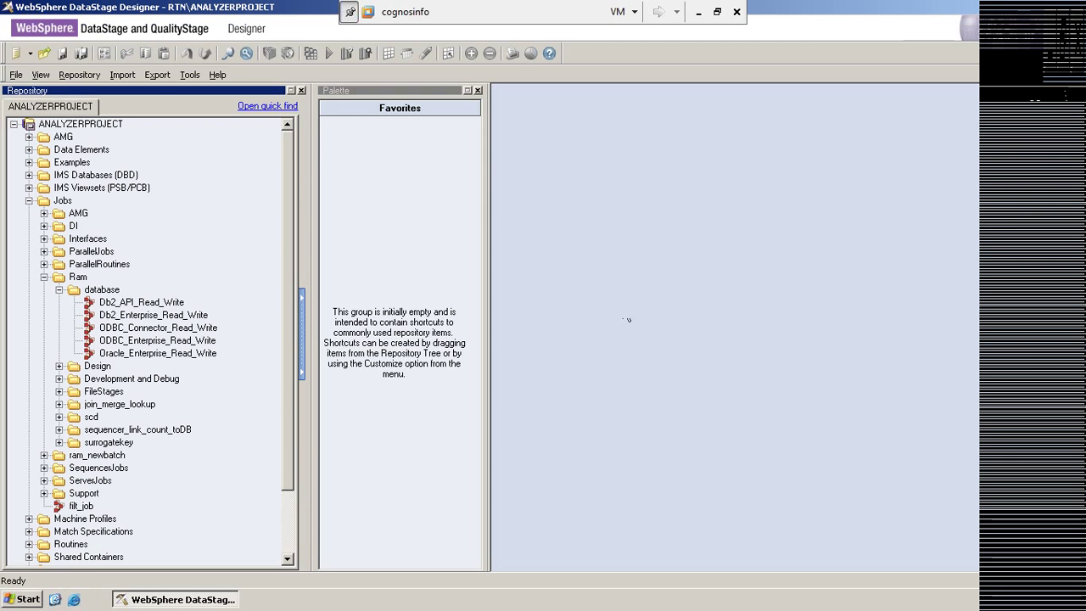
Open the ODBC Data Source Administrator from Administrative Tools in the Control Panel.
key("super+d")
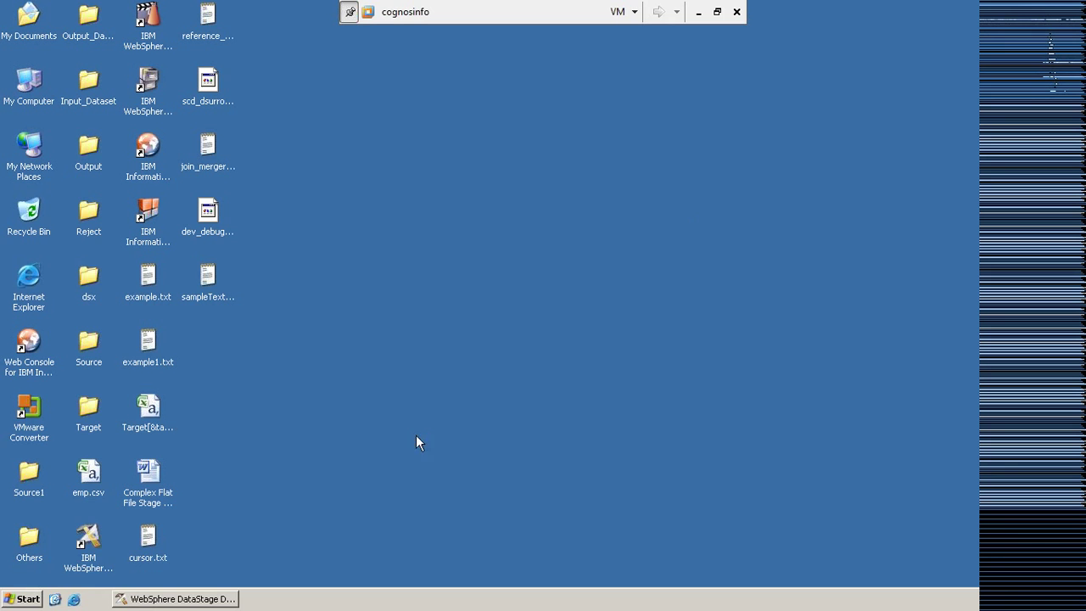
left_click(21, 604)
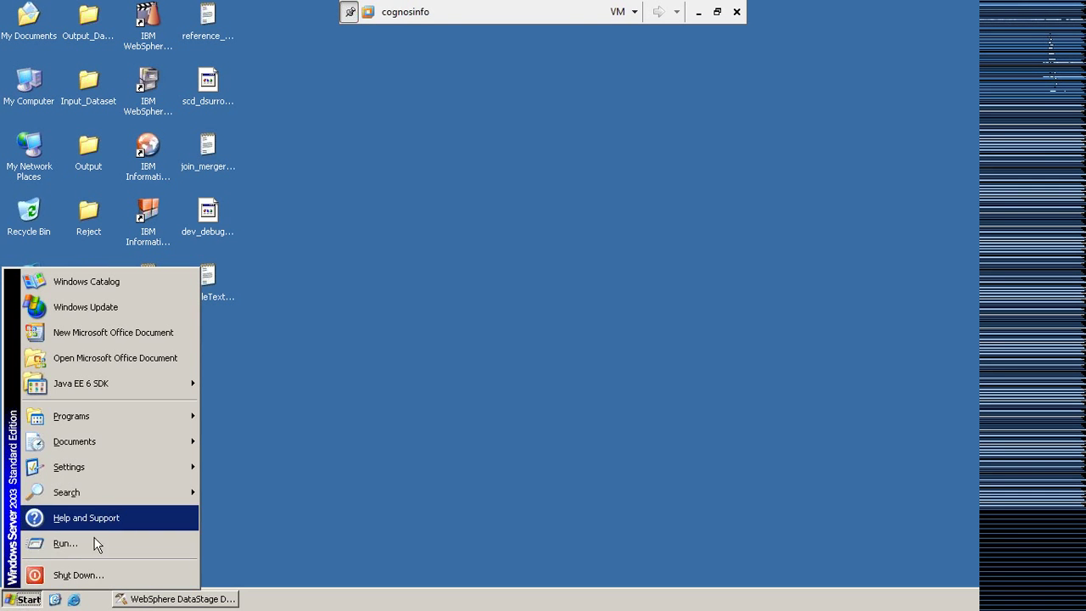
mouse_move(108, 419)
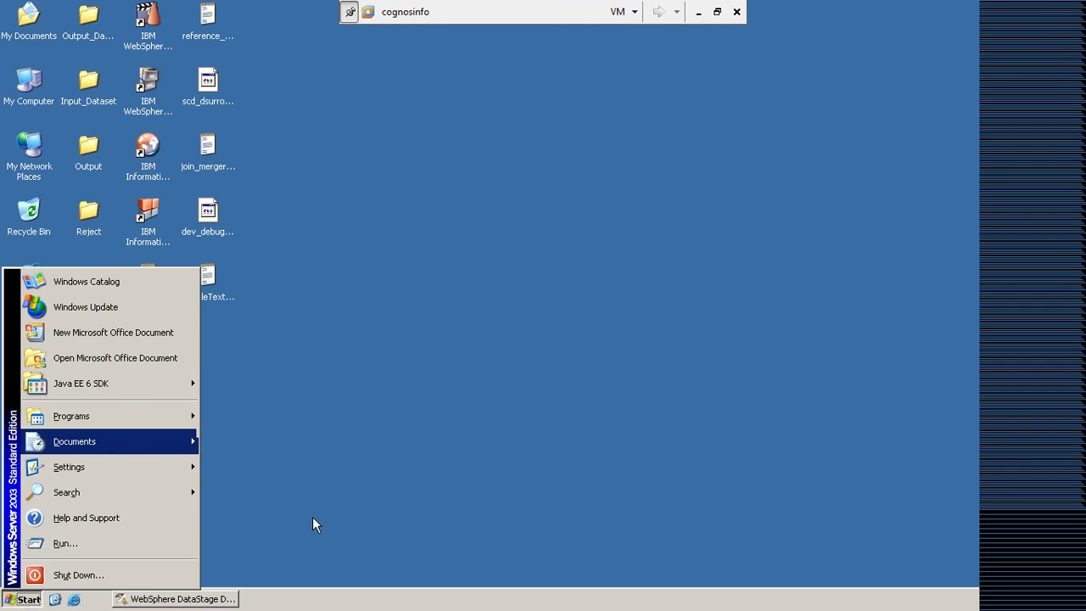
mouse_move(177, 473)
left_click(263, 464)
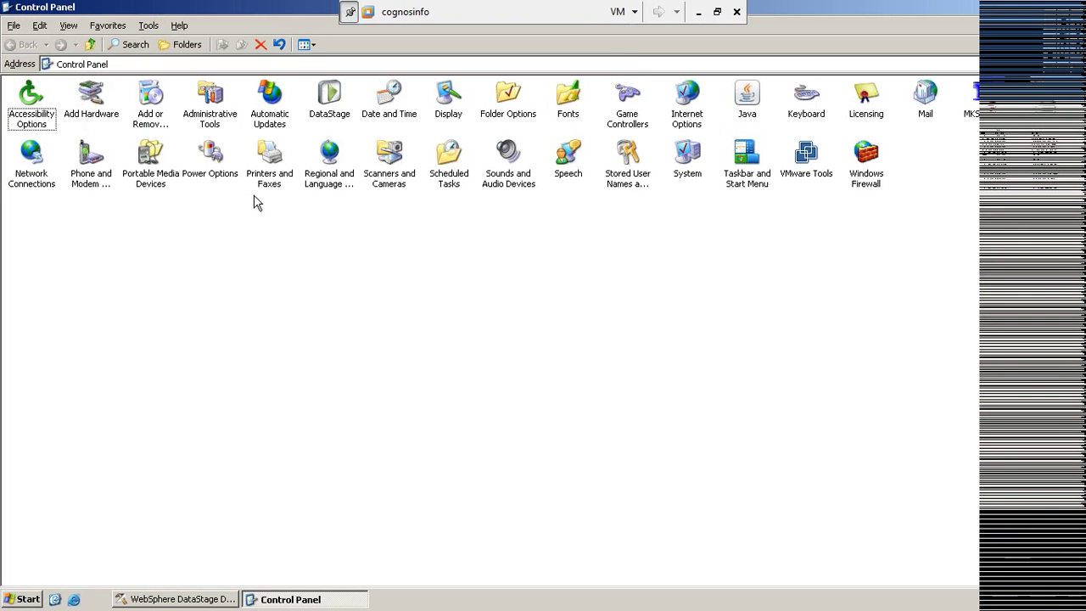
double_click(211, 96)
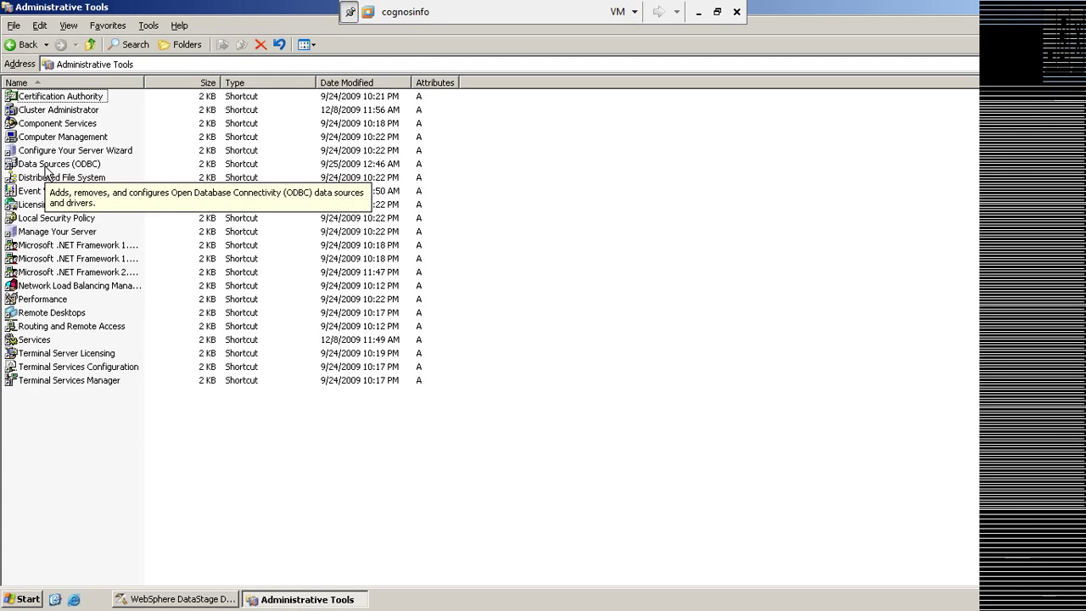
double_click(47, 169)
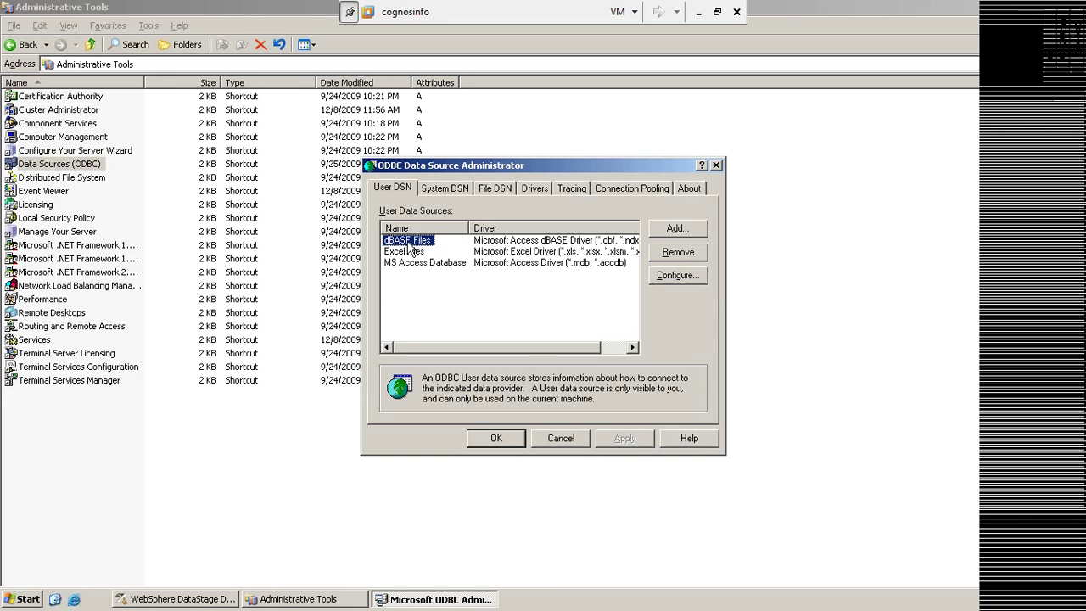
Examine the user, system and file data sources and the installed ODBC drivers.
left_click(439, 188)
left_click(503, 190)
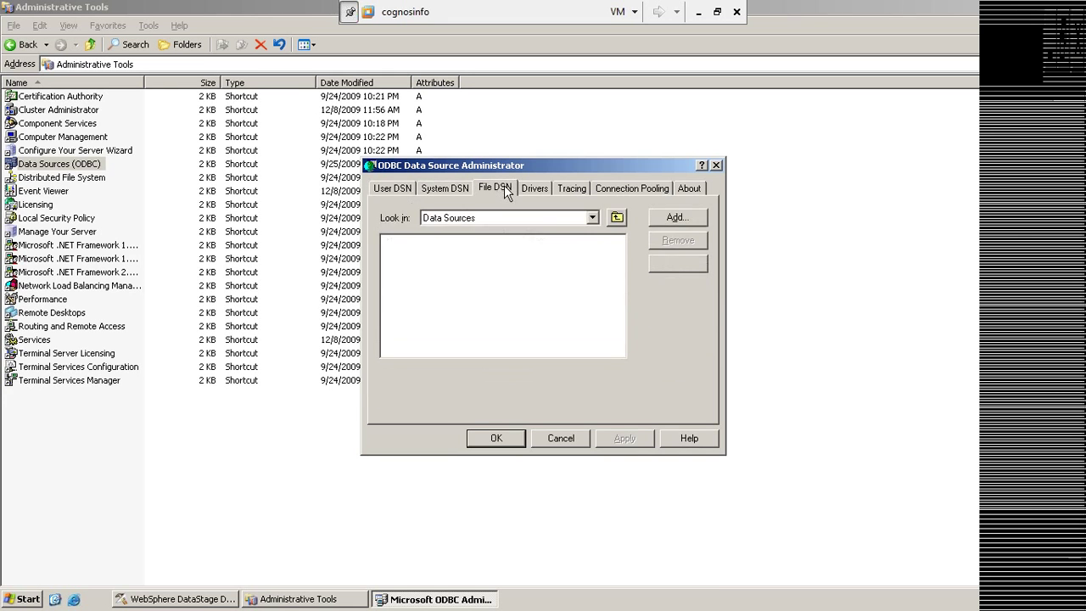
left_click(391, 189)
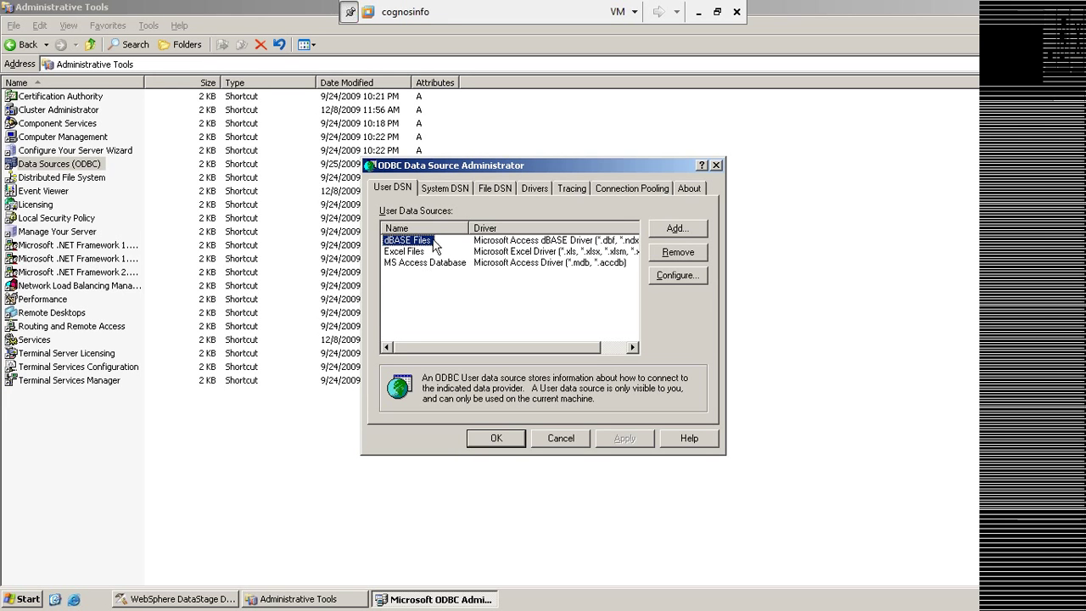
left_click(440, 186)
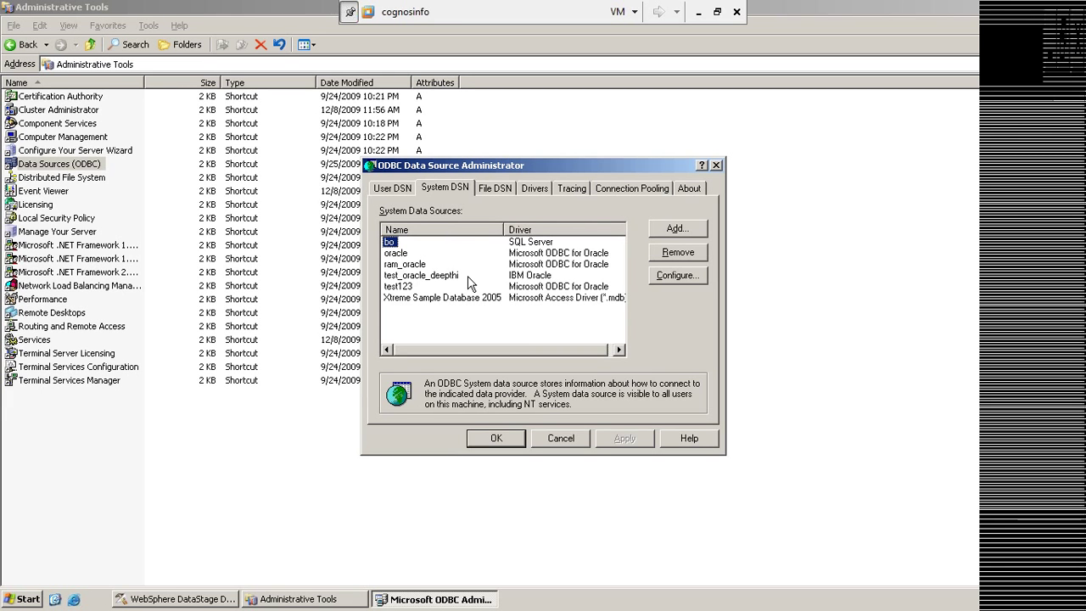
left_click(395, 188)
left_click(454, 186)
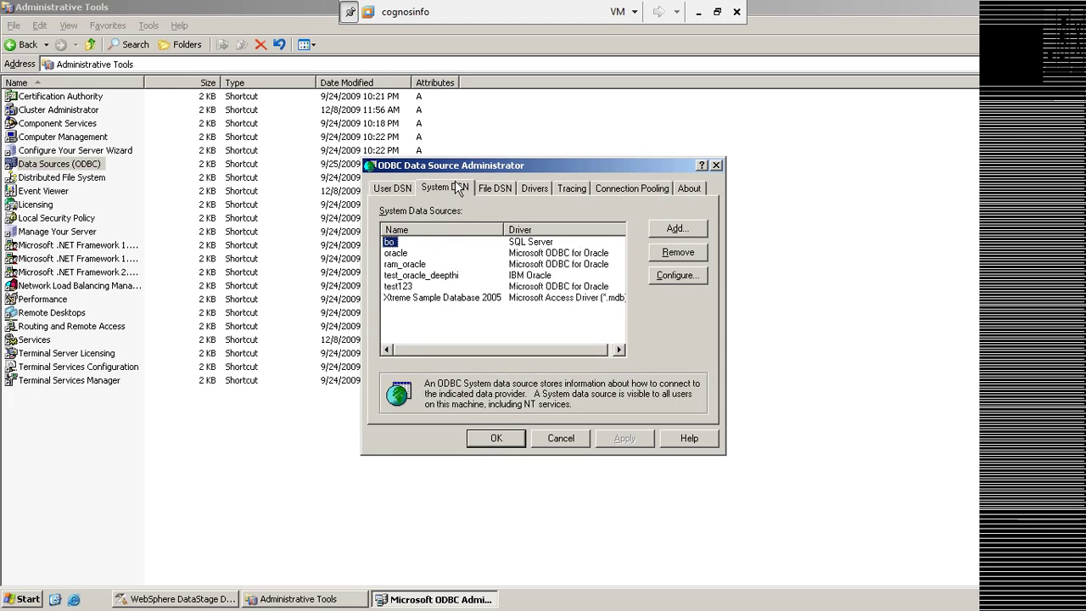
left_click(392, 190)
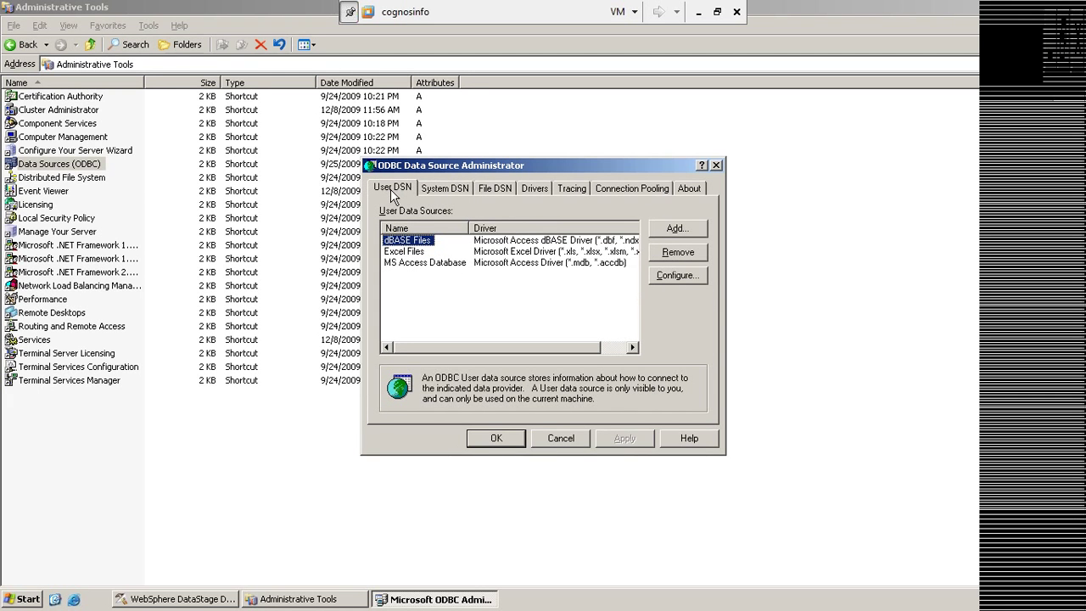
left_click(446, 190)
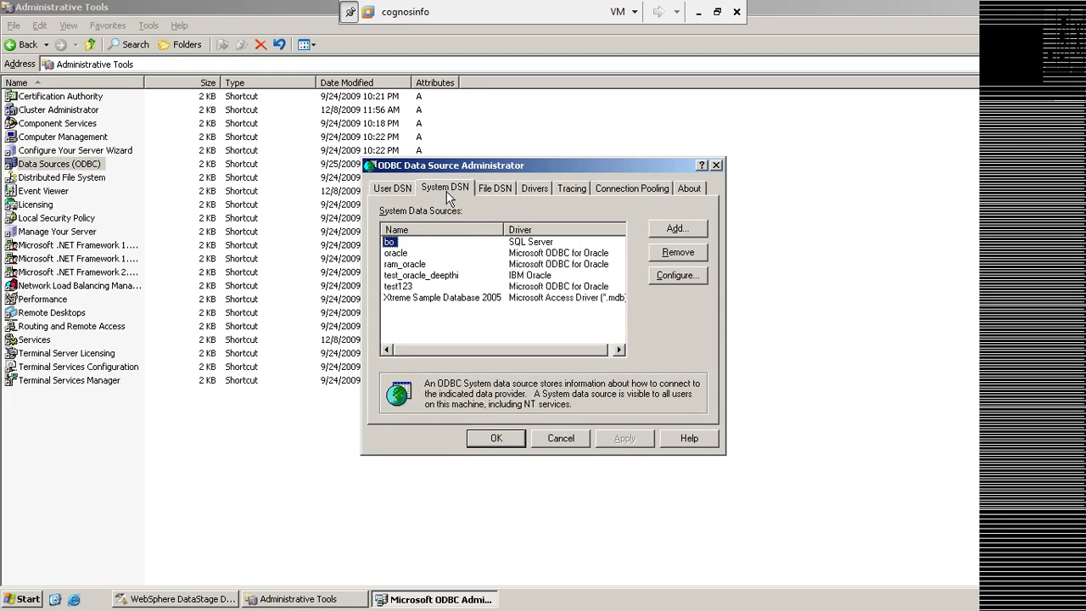
left_click(491, 190)
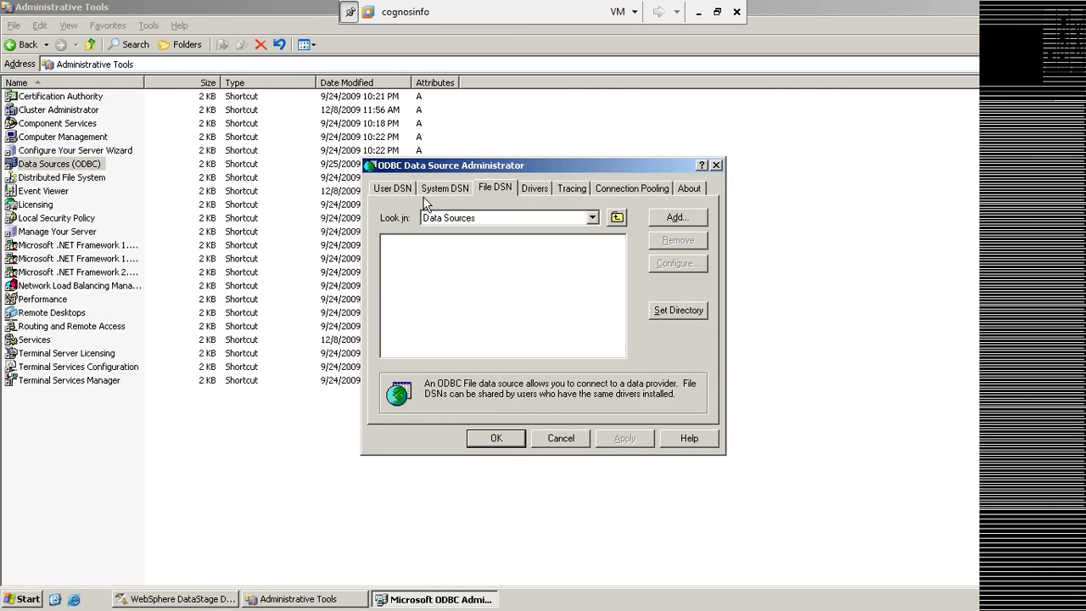
left_click(535, 188)
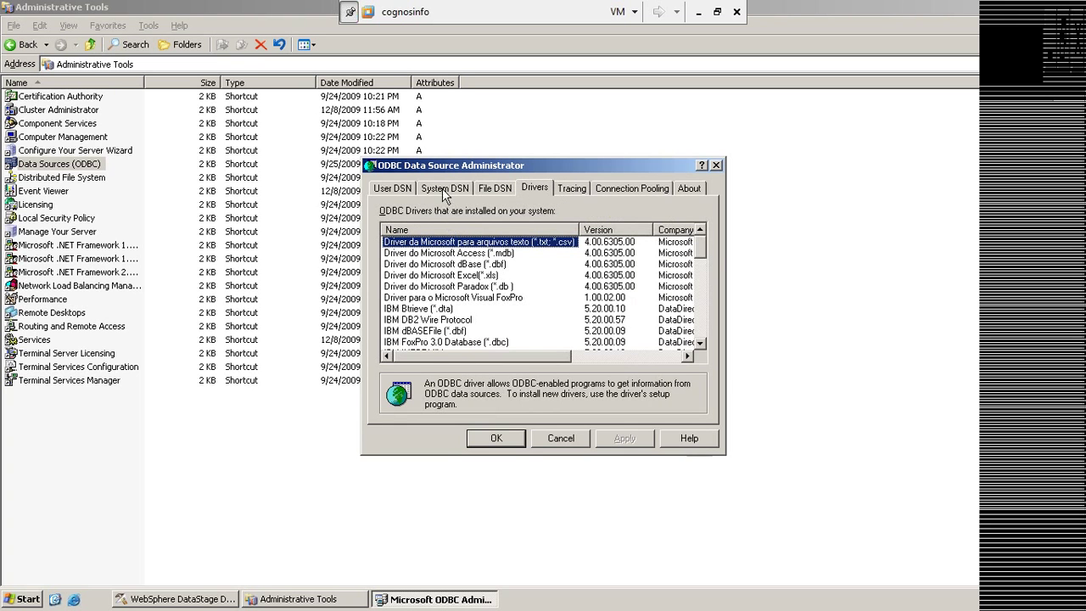
left_click(444, 190)
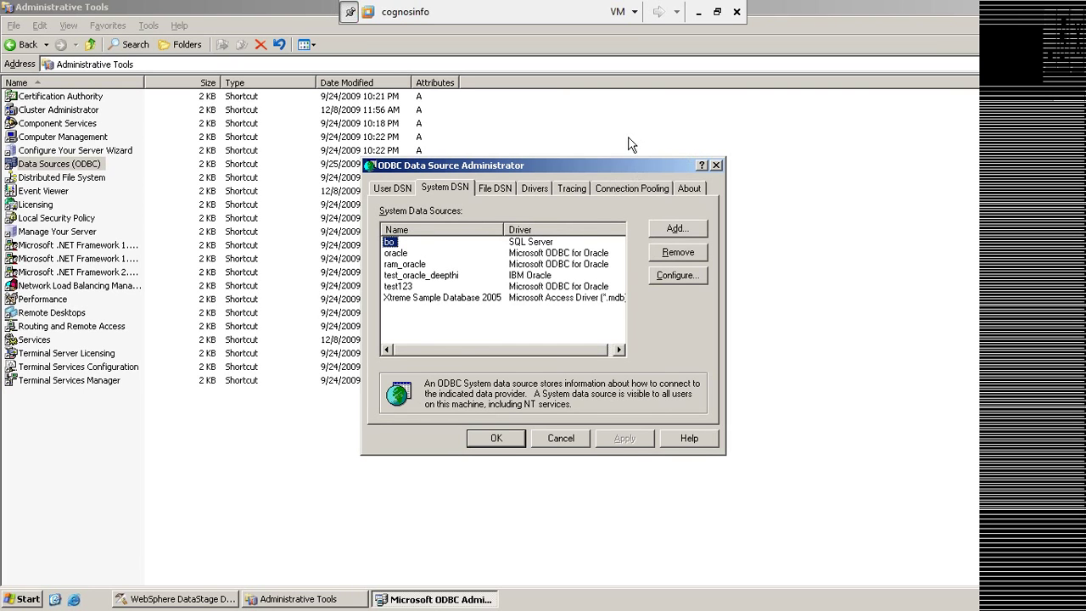
Start adding a system data source and look through the drivers offered for it.
left_click(436, 190)
left_click(676, 231)
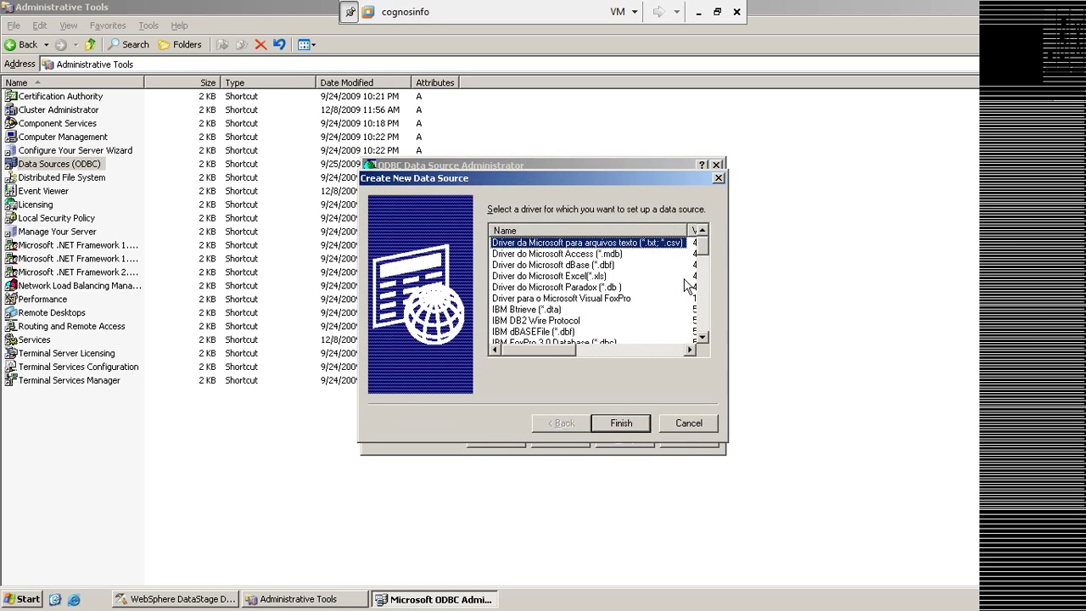
left_click(703, 337)
left_click(702, 338)
left_click(702, 337)
left_click(702, 337)
left_click(702, 337)
left_click(702, 337)
left_click(702, 338)
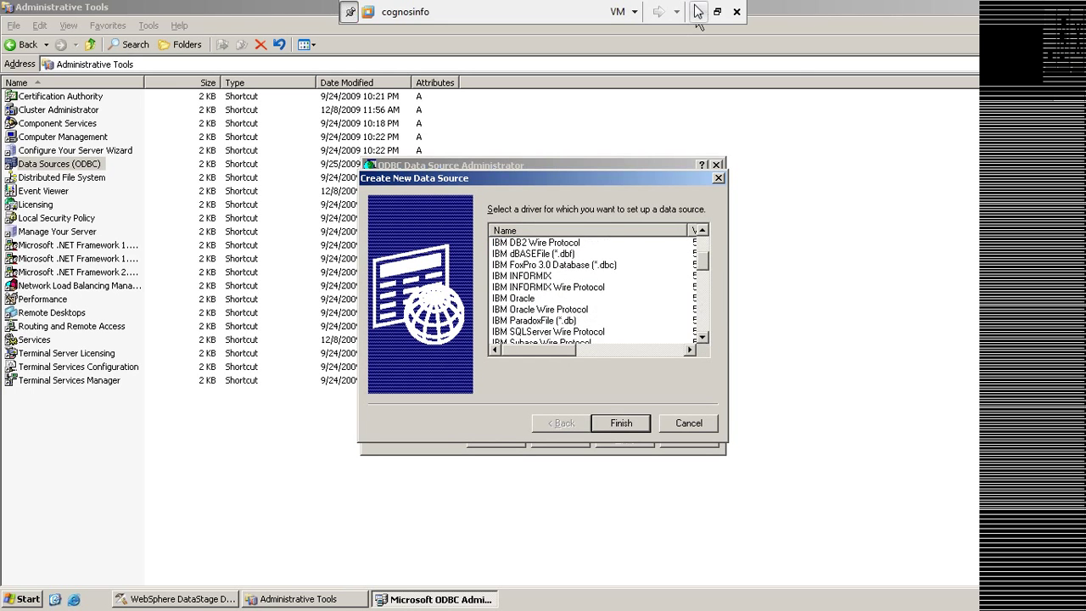
Leave the virtual machine and switch to the Gmail page in Internet Explorer on the host.
left_click(698, 12)
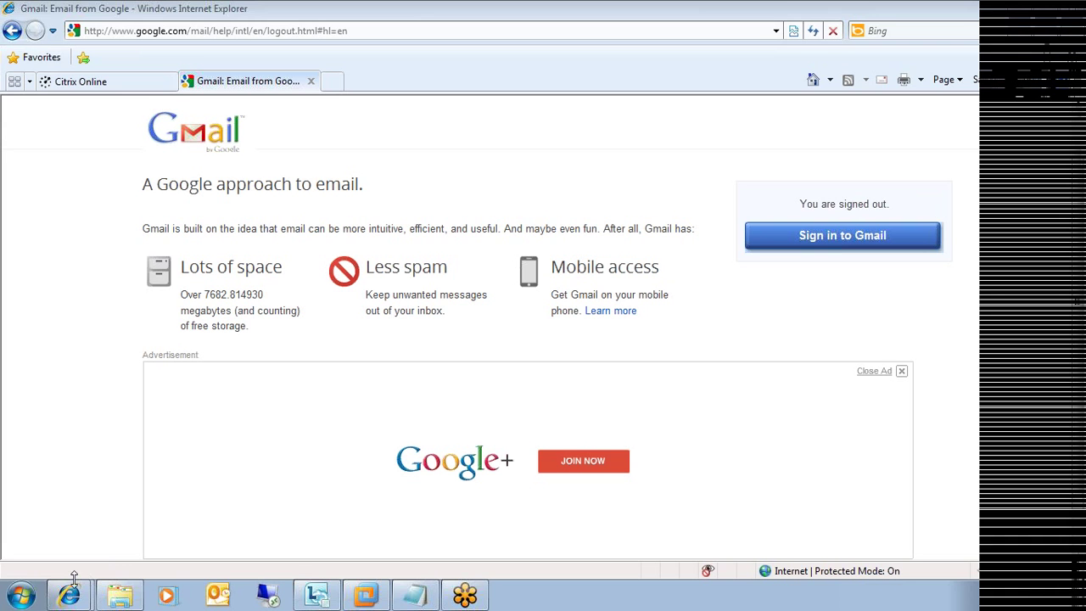
mouse_move(73, 586)
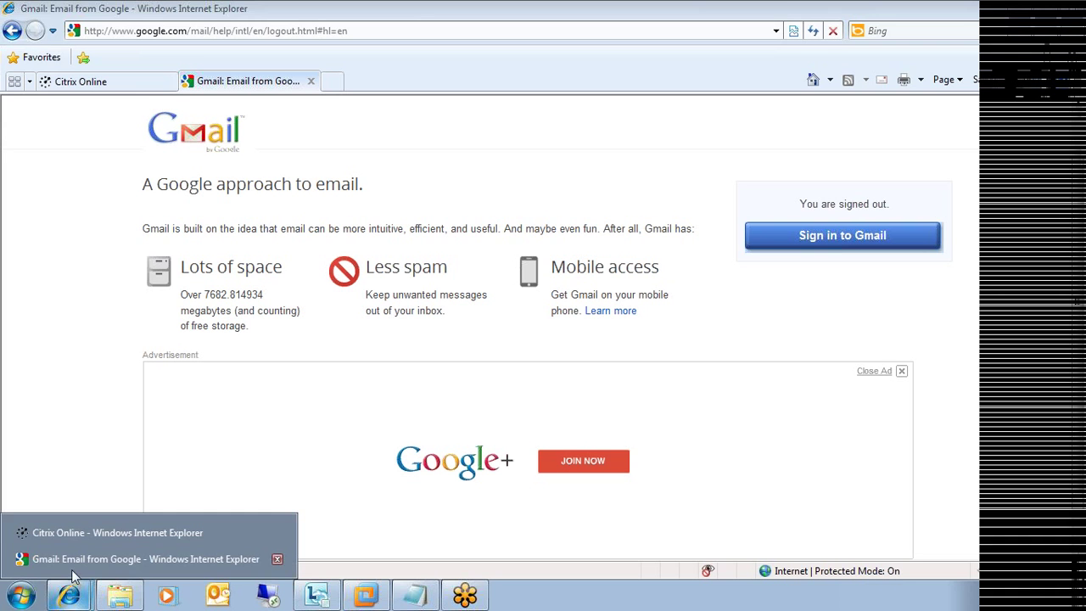
left_click(69, 558)
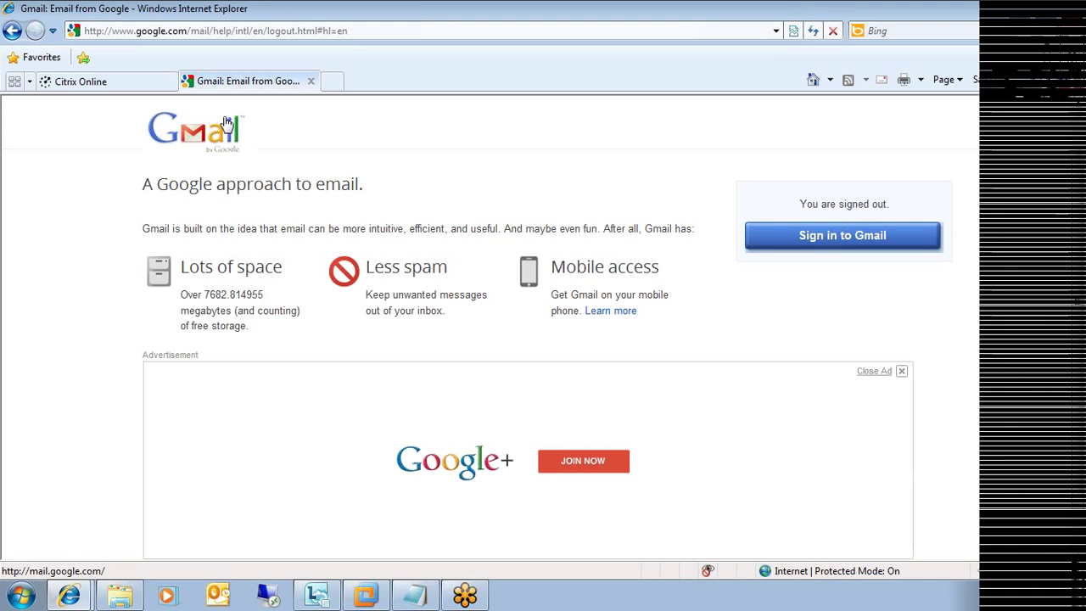
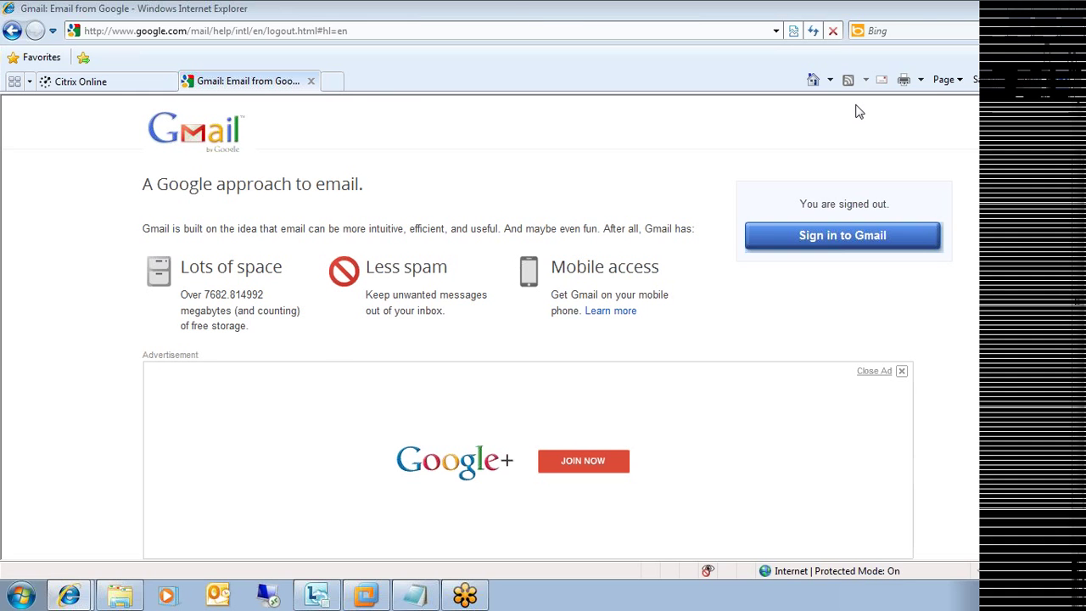
Return to the cognosinfo virtual machine, then close and reopen the ODBC Data Source Administrator from Administrative Tools in the Control Panel.
left_click(365, 595)
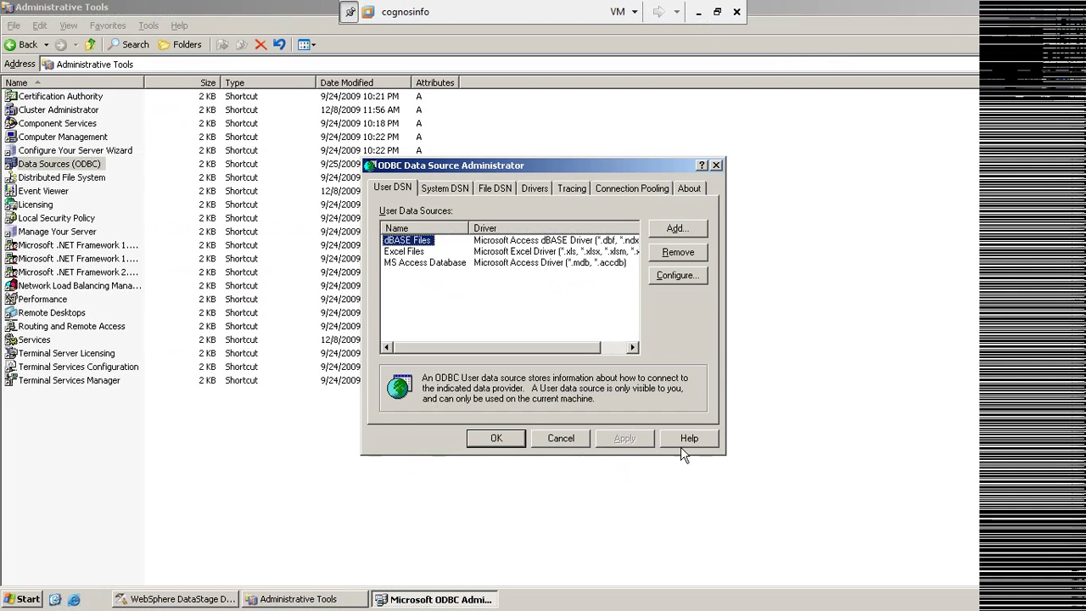
left_click(555, 438)
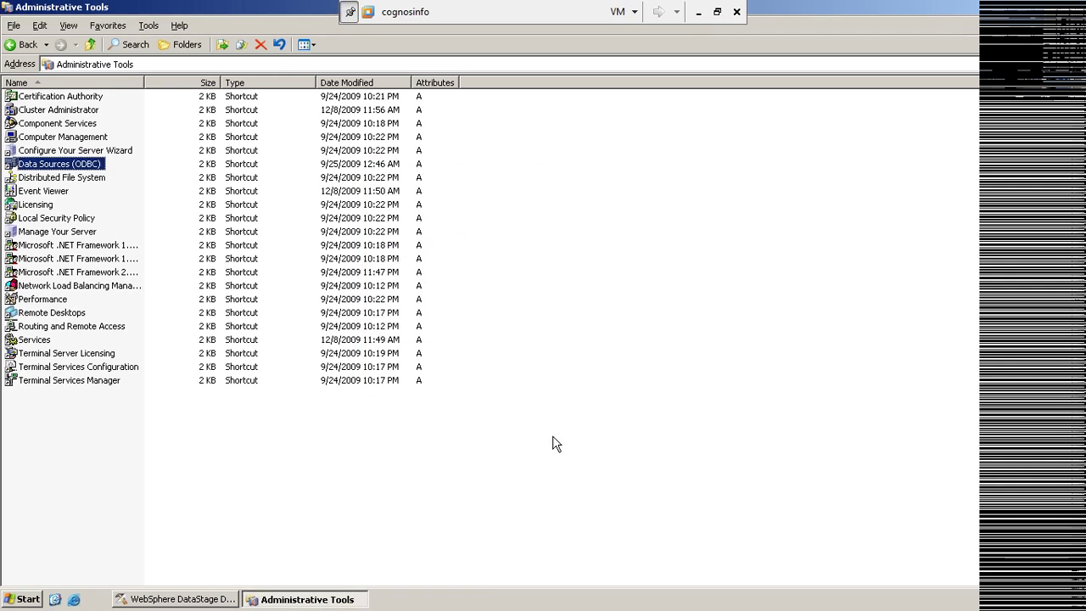
left_click(25, 599)
mouse_move(99, 440)
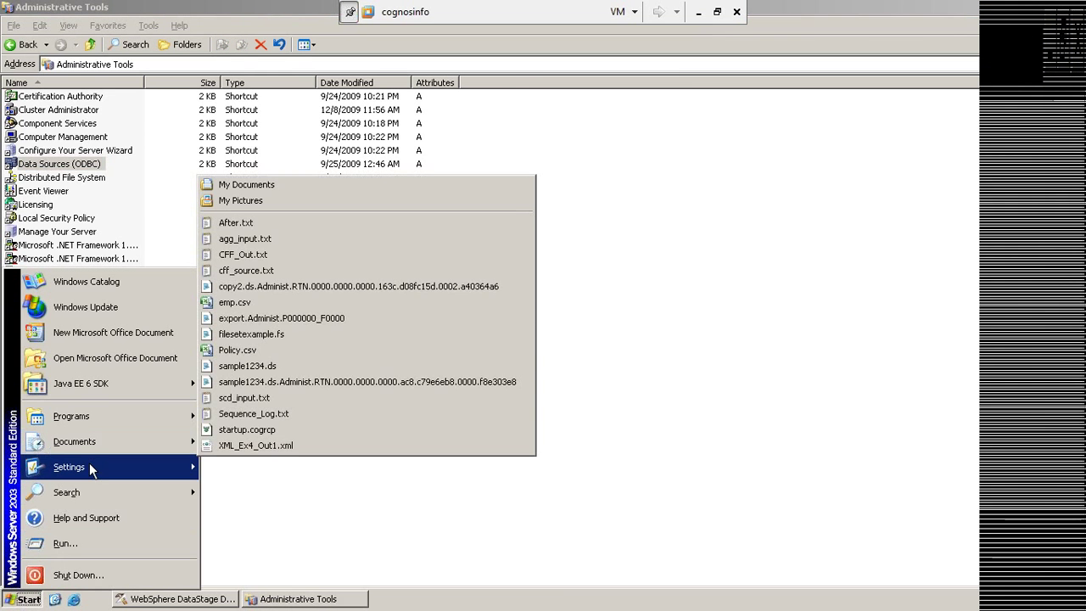
mouse_move(90, 467)
left_click(225, 468)
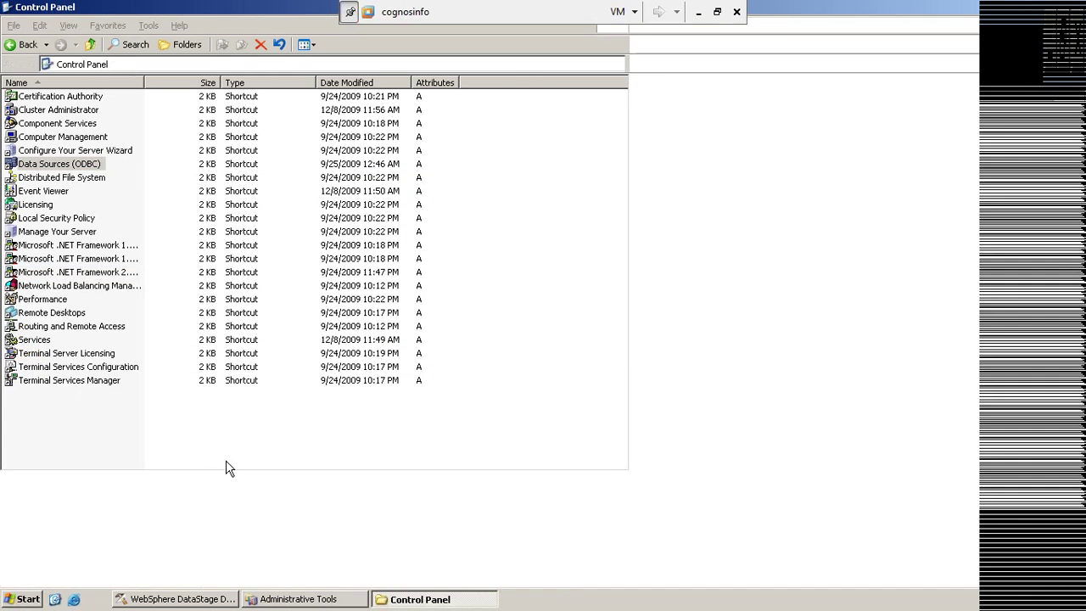
double_click(208, 112)
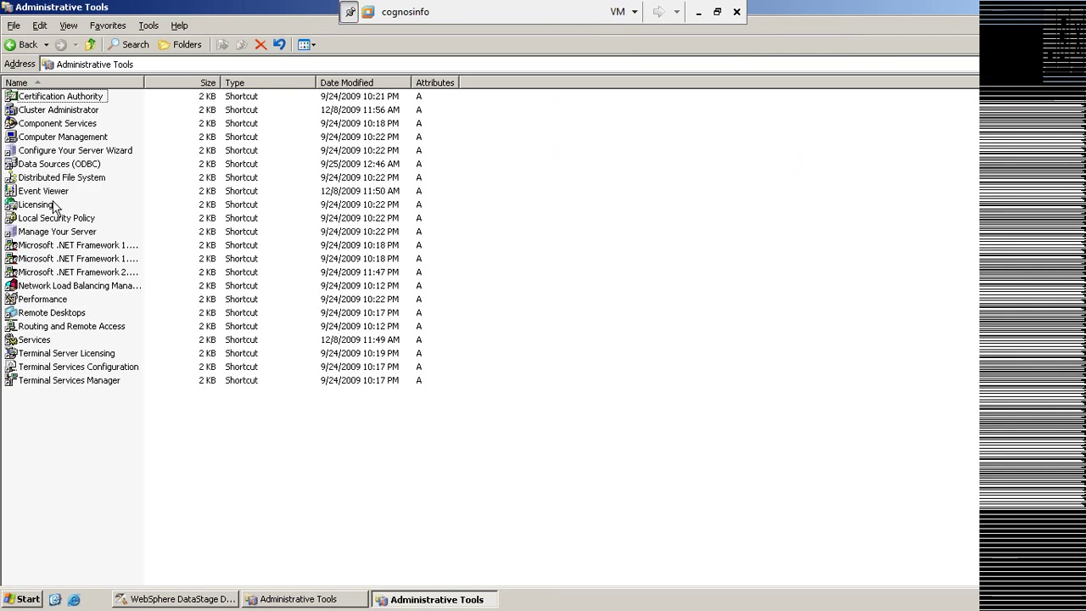
double_click(40, 167)
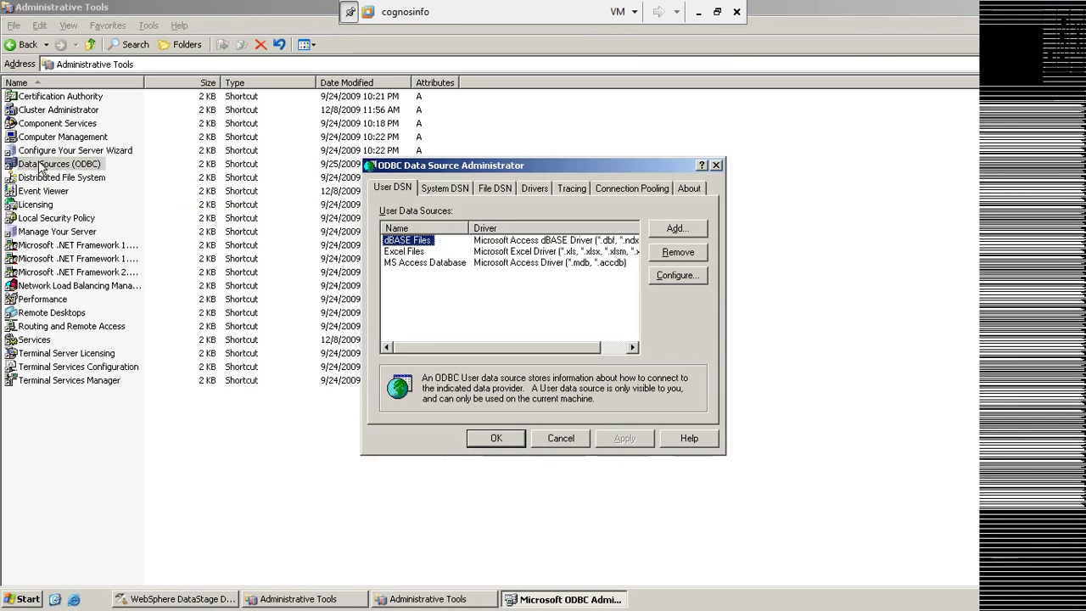
Start creating a new system data source in the ODBC Data Source Administrator.
left_click(423, 309)
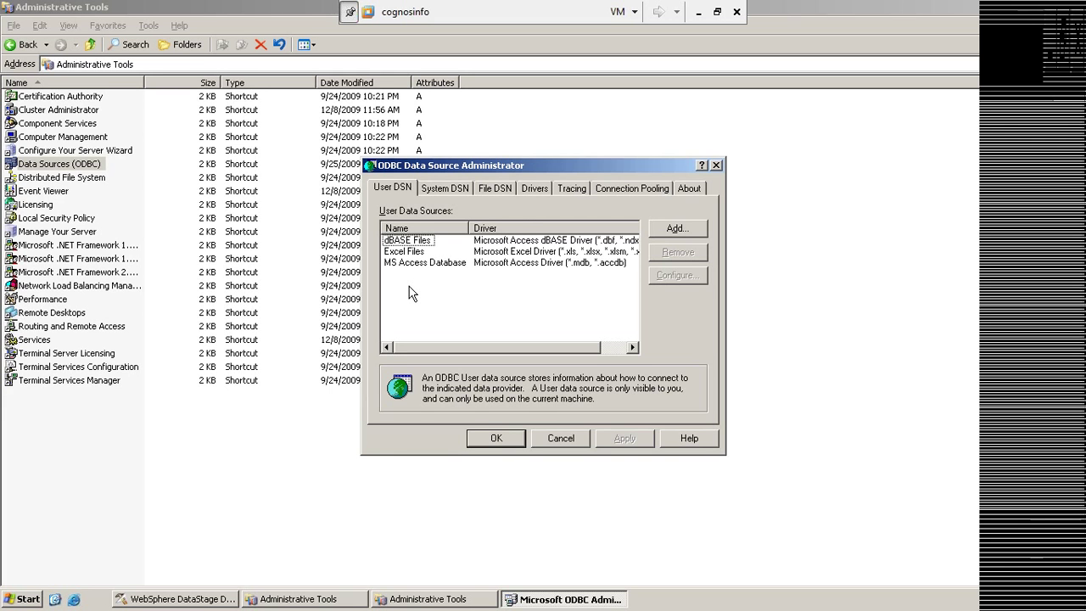
left_click(440, 189)
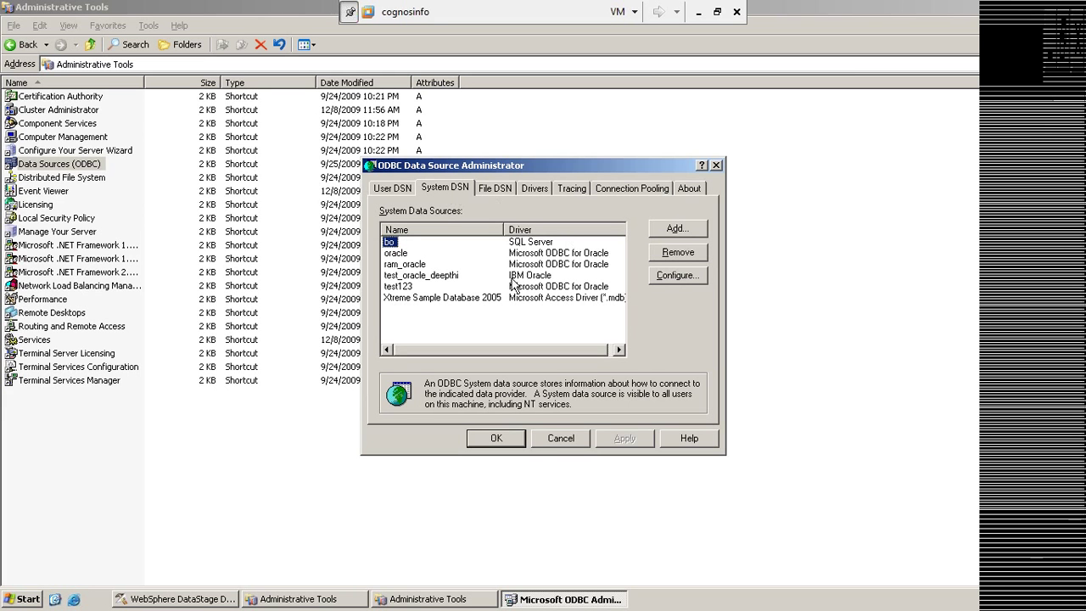
left_click(439, 325)
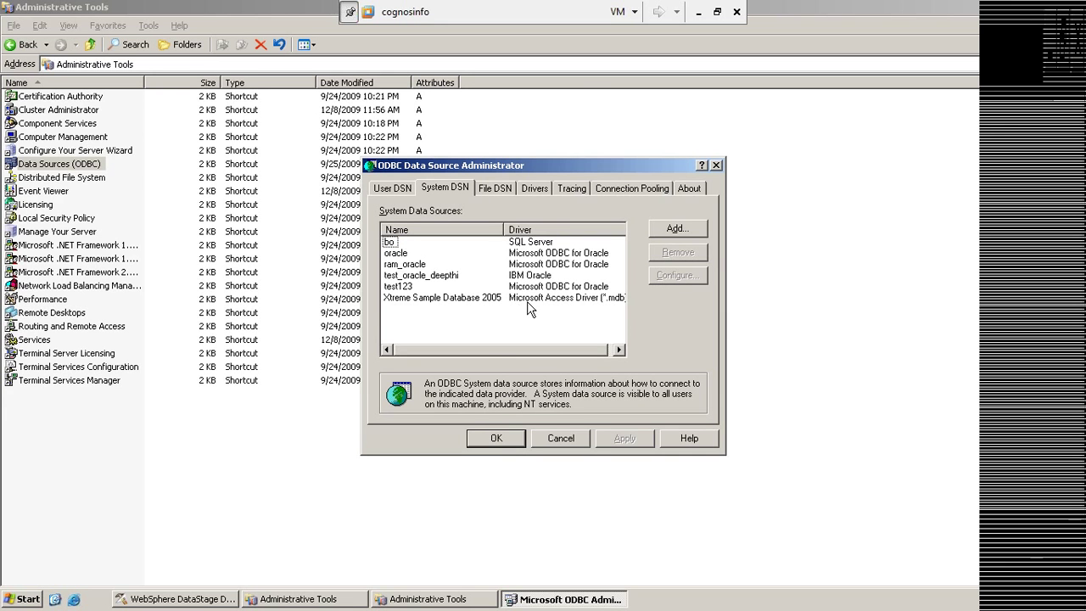
left_click(668, 233)
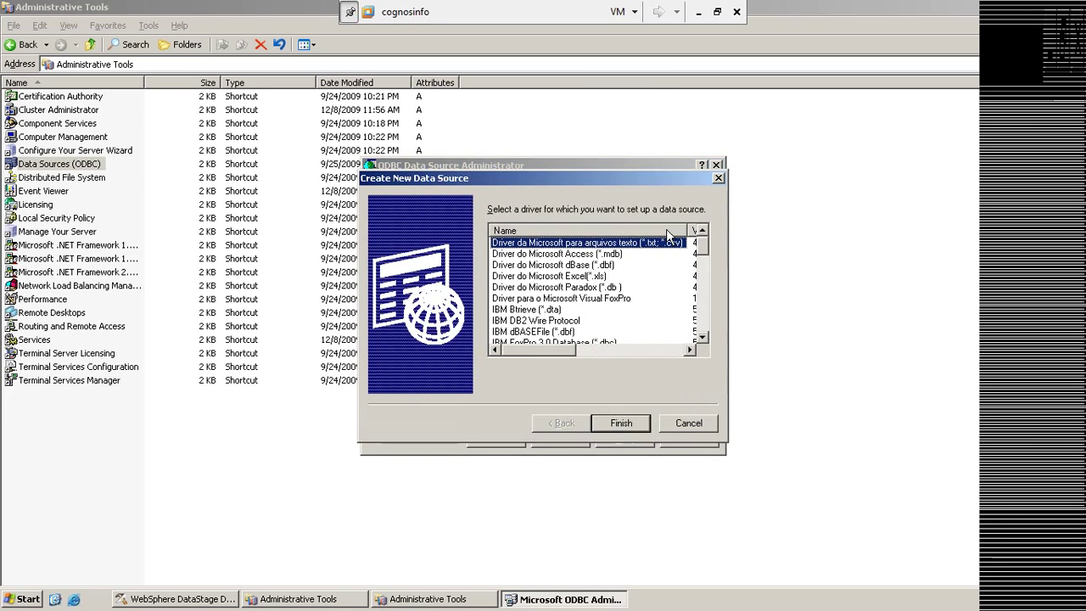
Look through the list of available drivers for the new data source, from the Microsoft and IBM entries to the Microsoft Access ones.
left_click(706, 336)
left_click(705, 336)
left_click(705, 336)
left_click(705, 336)
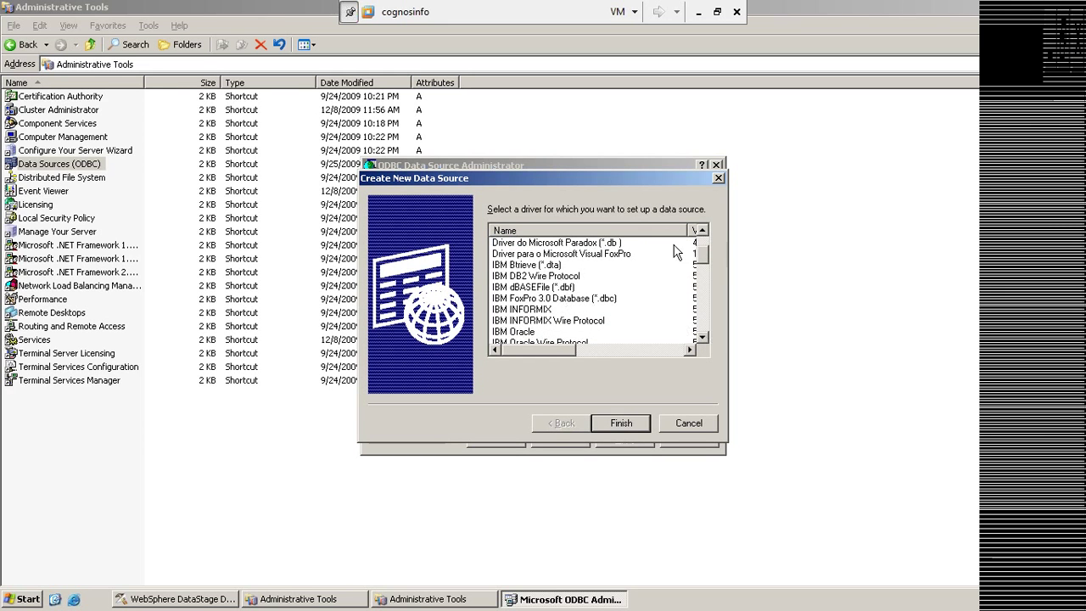
left_click(702, 230)
left_click(702, 229)
left_click(703, 230)
left_click(702, 230)
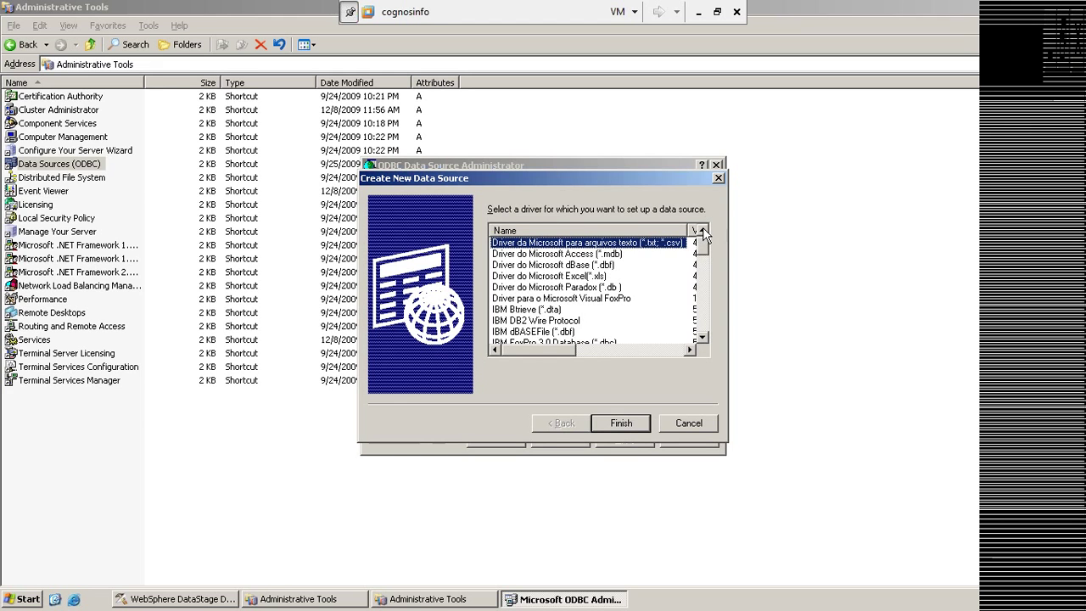
left_click(703, 337)
left_click(703, 337)
left_click(703, 337)
left_click(703, 337)
left_click(703, 336)
left_click(703, 337)
left_click(703, 336)
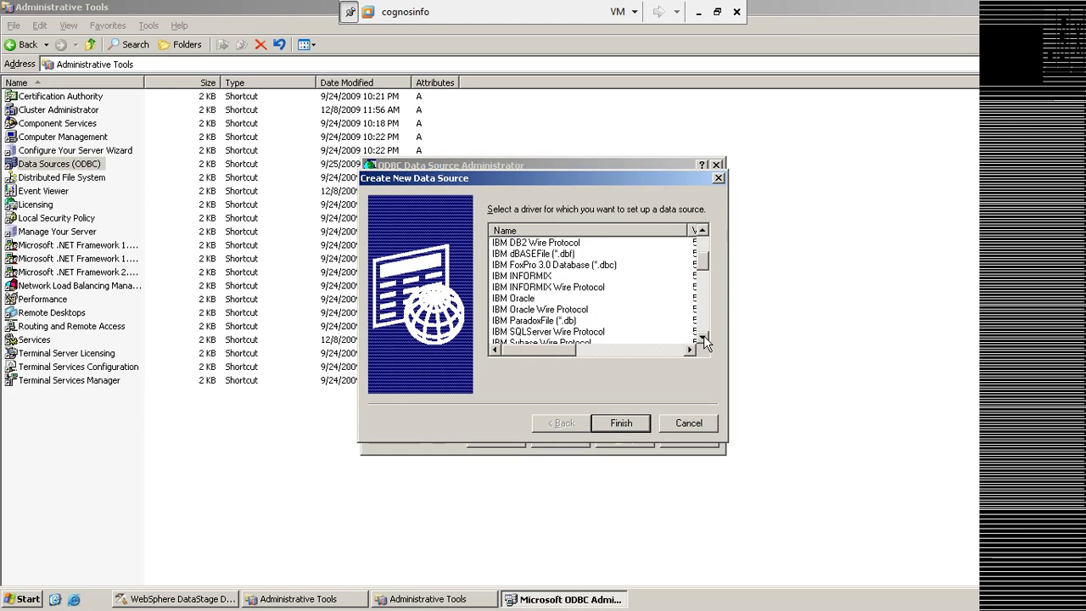
left_click(703, 337)
left_click(703, 337)
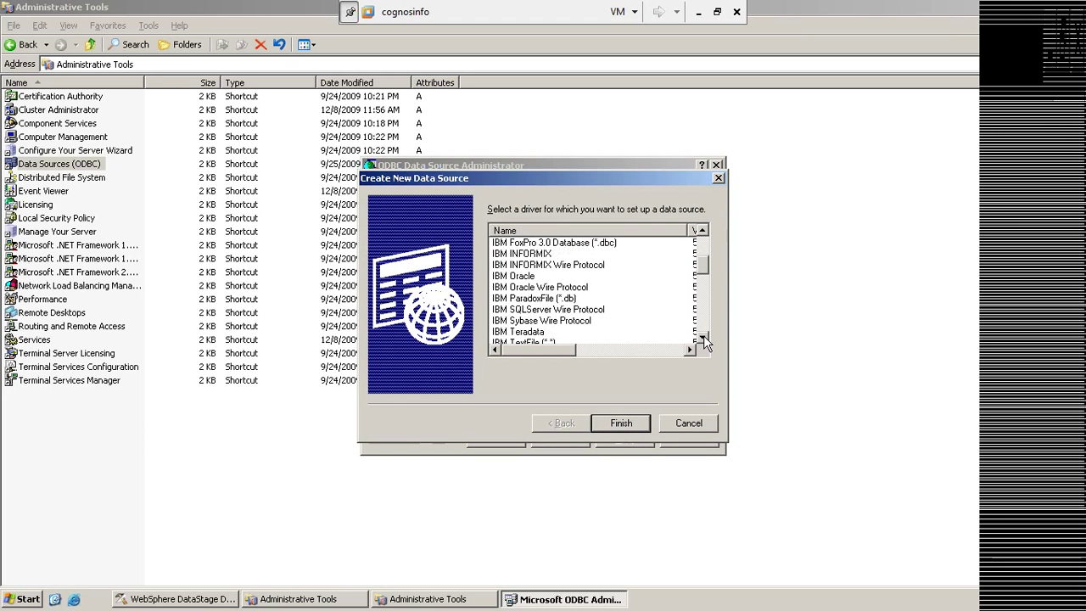
left_click(703, 337)
left_click(703, 336)
left_click(703, 336)
left_click(703, 336)
left_click(703, 337)
left_click(703, 336)
left_click(703, 336)
left_click(703, 337)
left_click(703, 337)
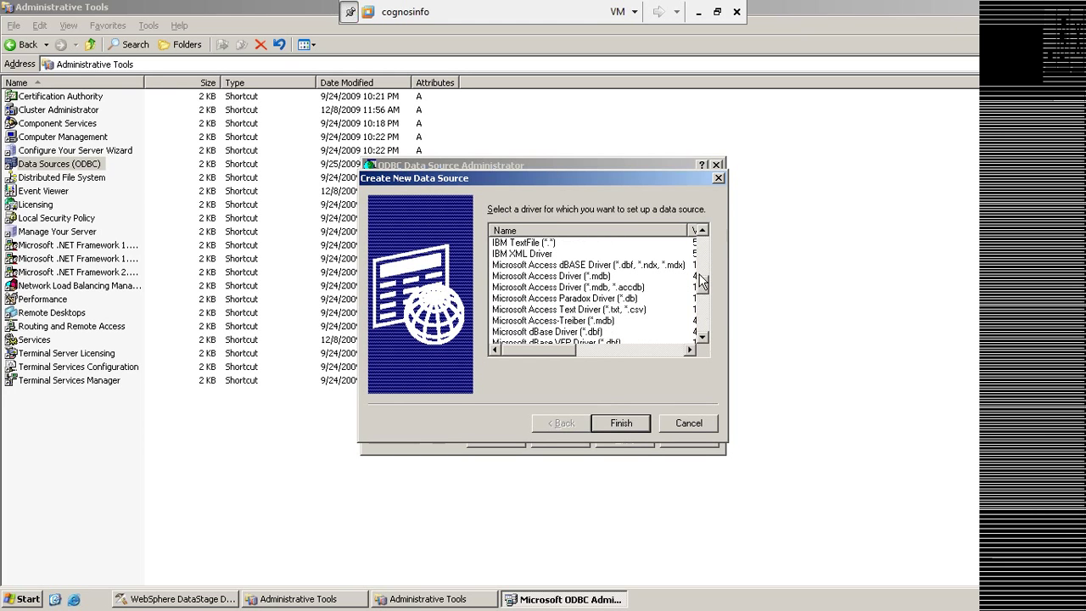
mouse_move(703, 286)
left_mouse_down()
mouse_move(698, 321)
mouse_move(699, 272)
left_mouse_up()
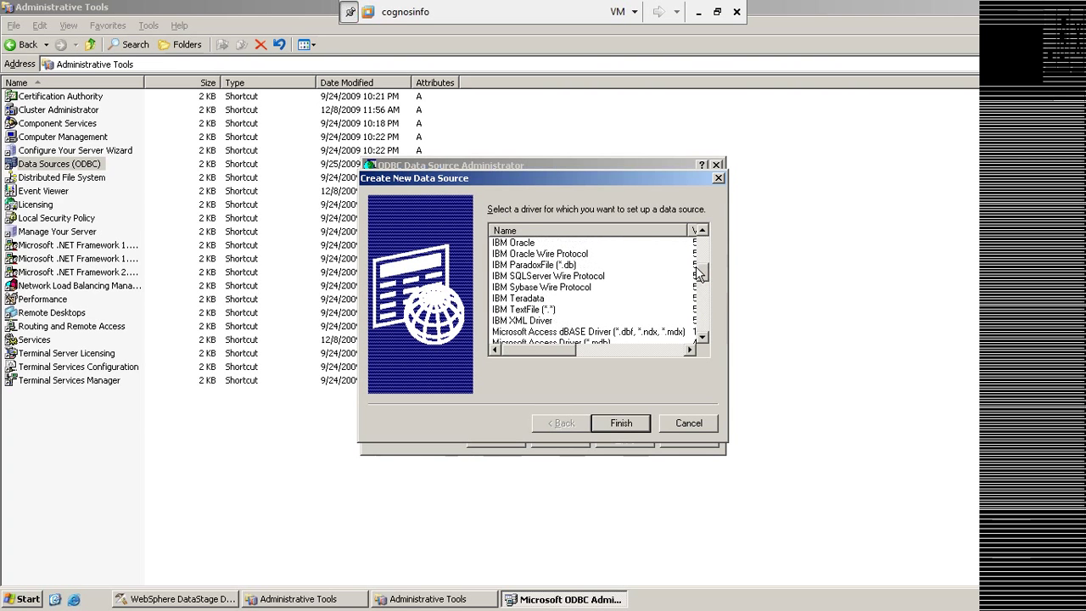
Try setting up a data source with the IBM Oracle driver, entering ram new as its name, and cancel the driver setup.
left_click(520, 243)
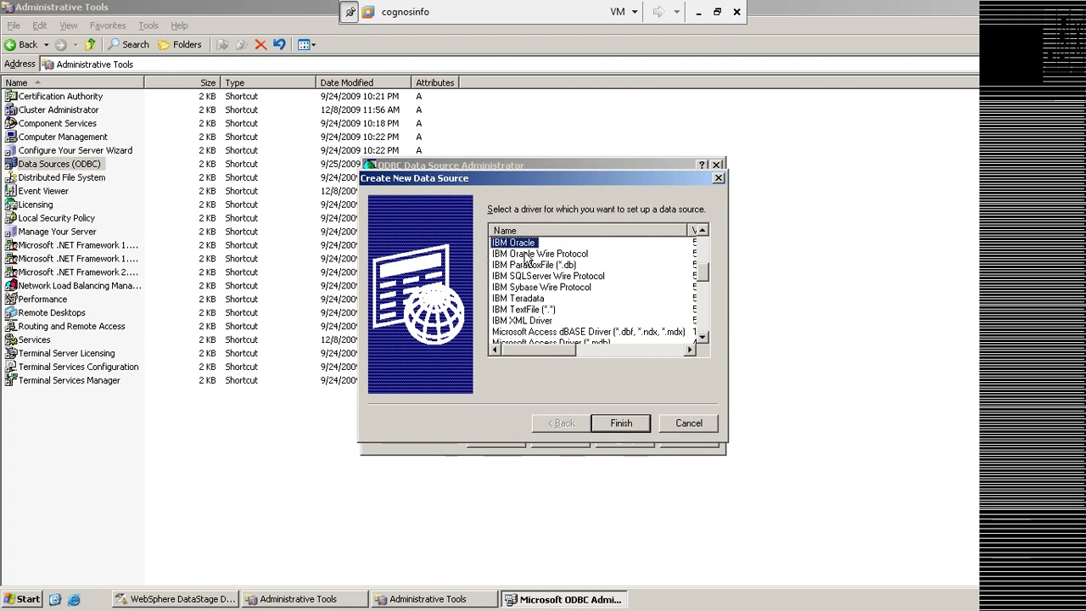
left_click(624, 424)
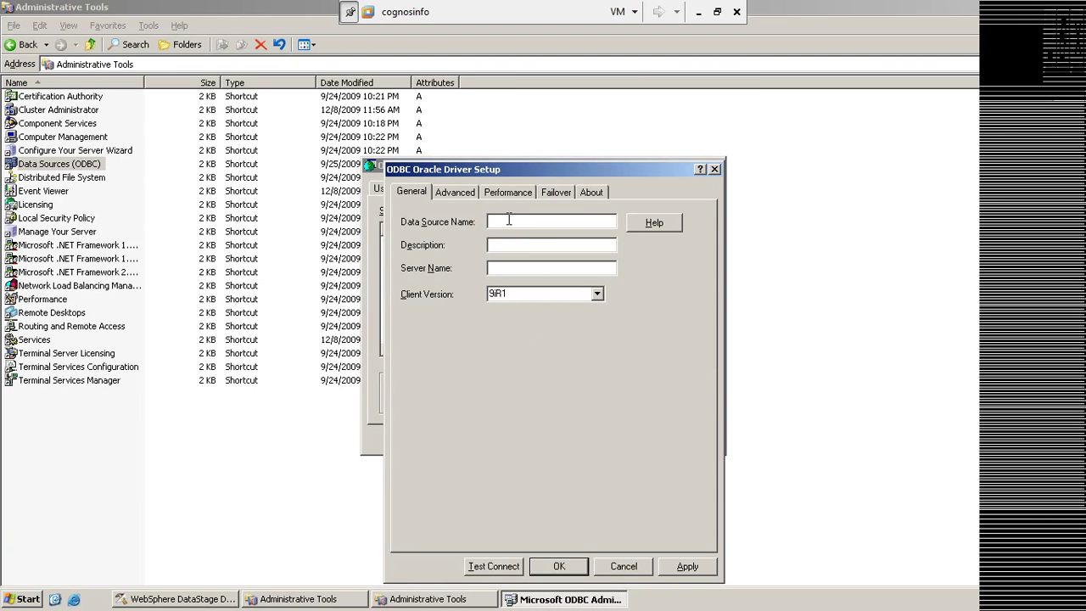
type("ram new")
left_click(498, 246)
left_click(507, 268)
left_click(623, 567)
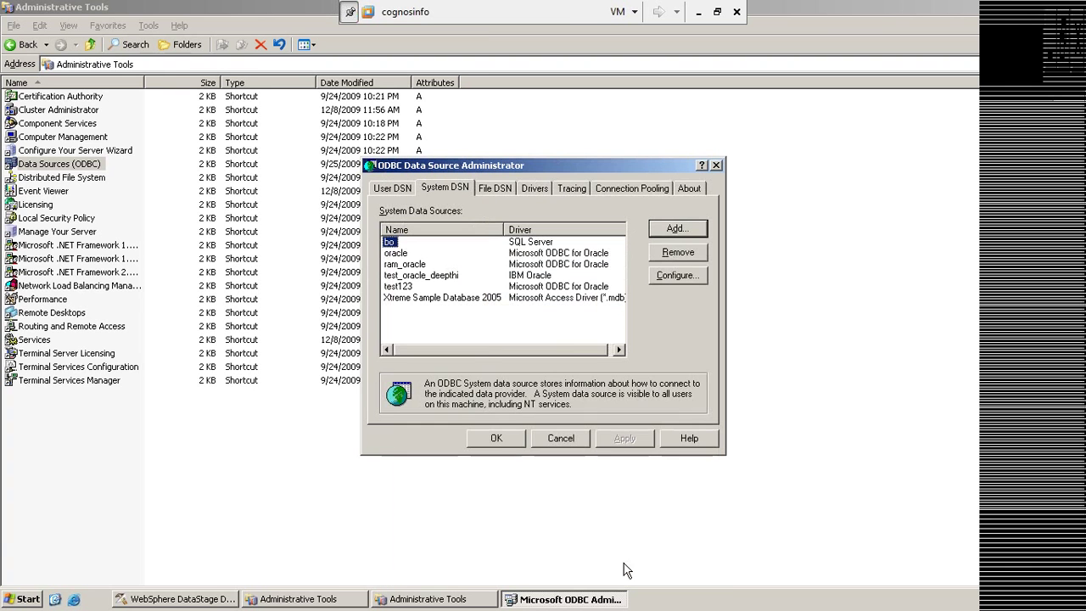
Start another system data source with the Microsoft ODBC for Oracle driver, examine its setup fields, and cancel it.
left_click(397, 254)
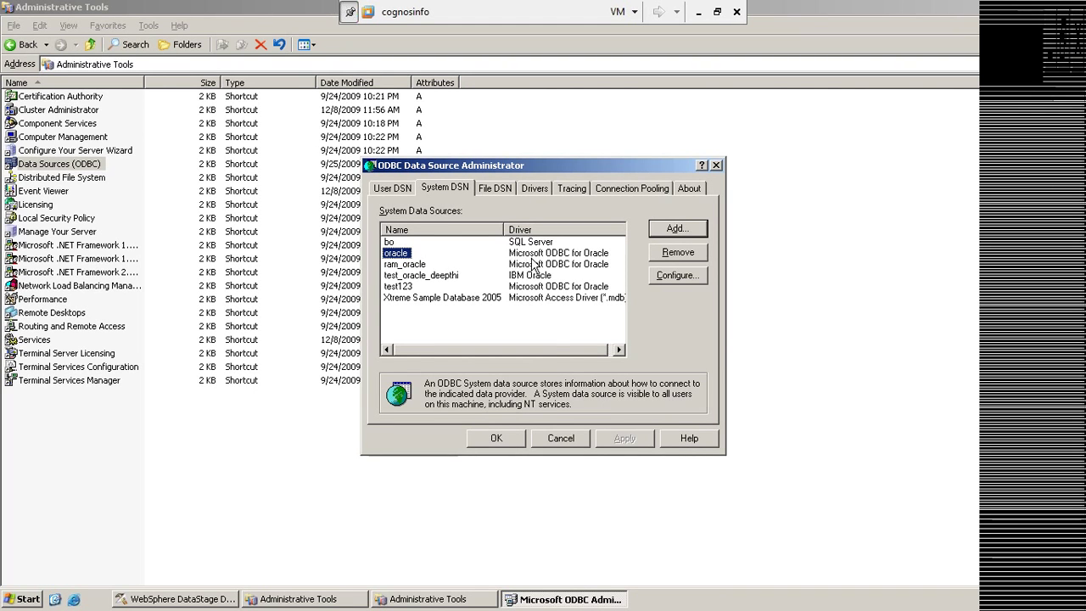
left_click(676, 228)
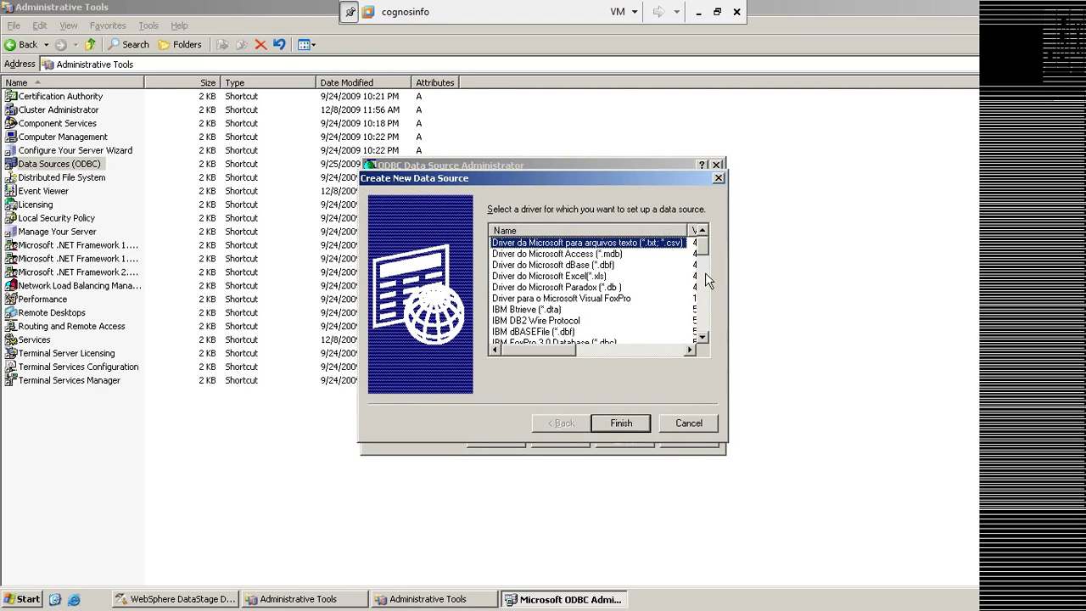
left_click(702, 336)
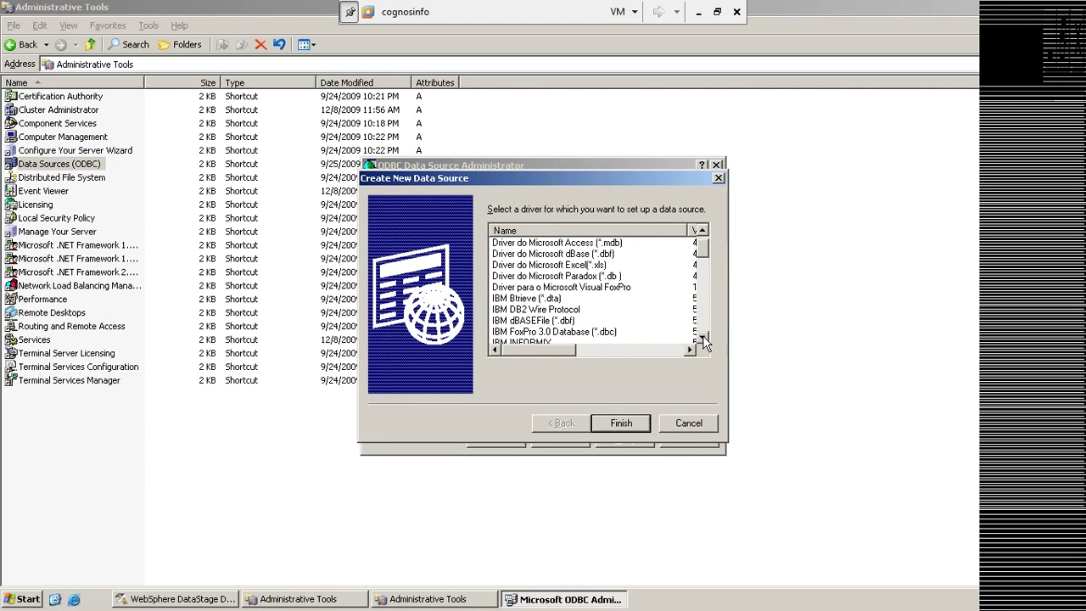
left_click(702, 336)
left_click(702, 335)
left_click(702, 336)
left_click(702, 336)
left_click(702, 336)
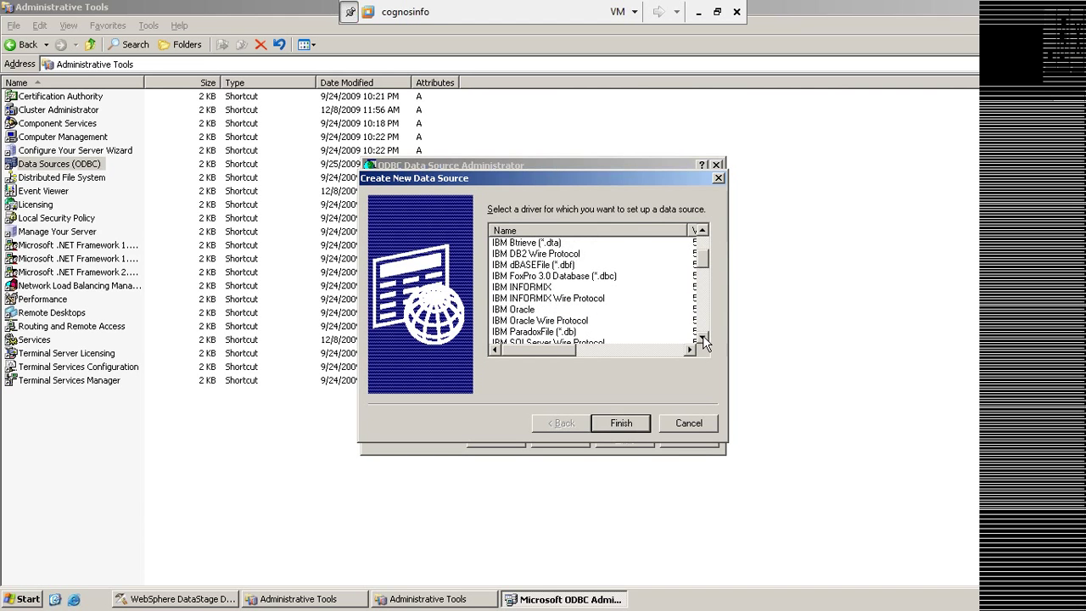
left_click(703, 230)
left_click(702, 230)
left_click(702, 230)
left_click(703, 230)
left_click(702, 229)
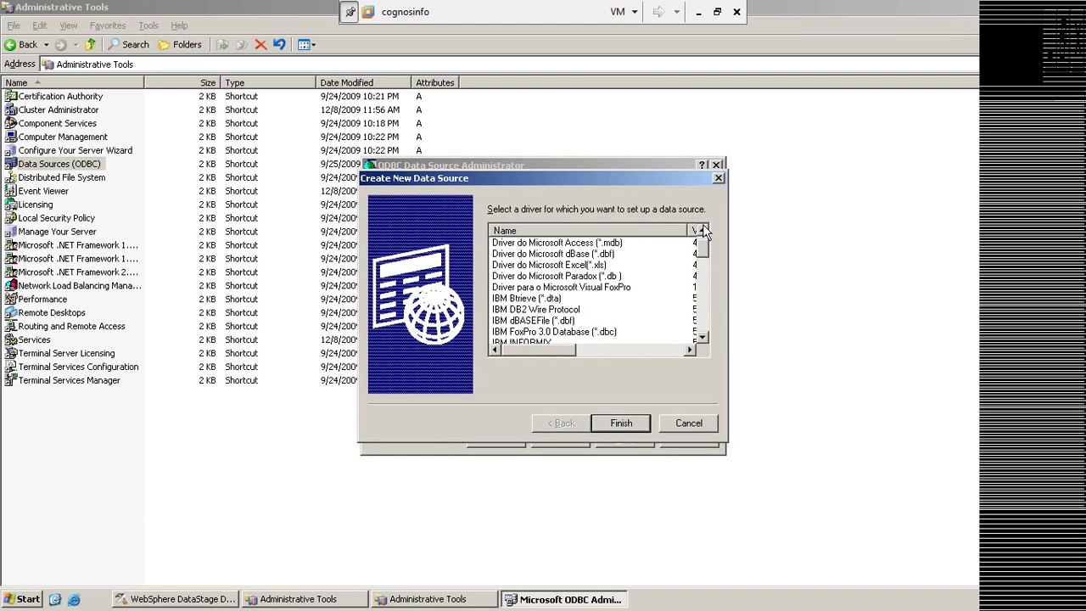
left_click(703, 229)
left_click_drag(703, 336, 703, 336)
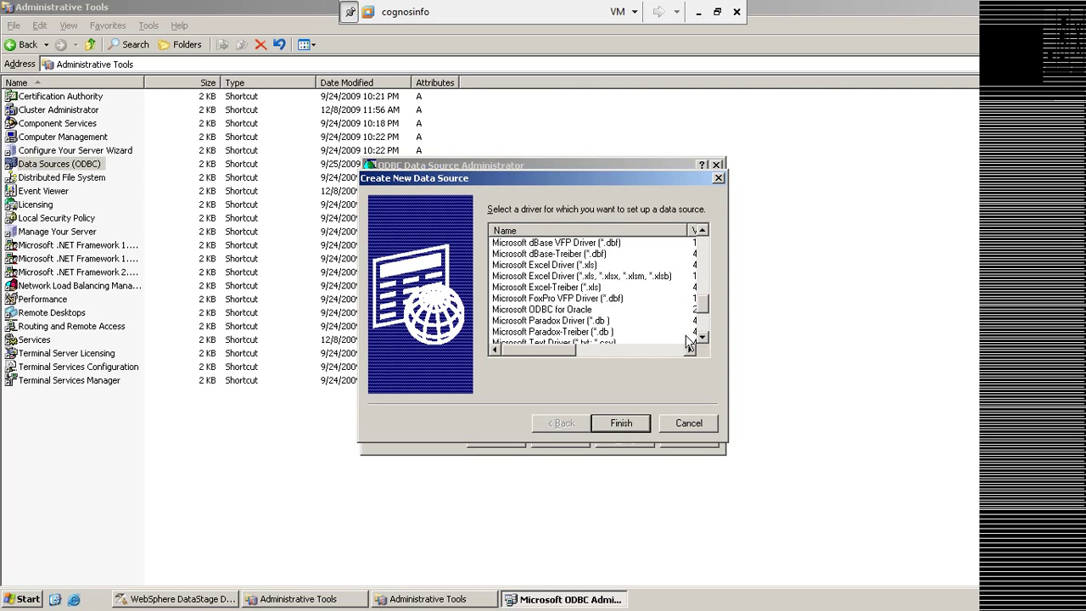
left_click(542, 311)
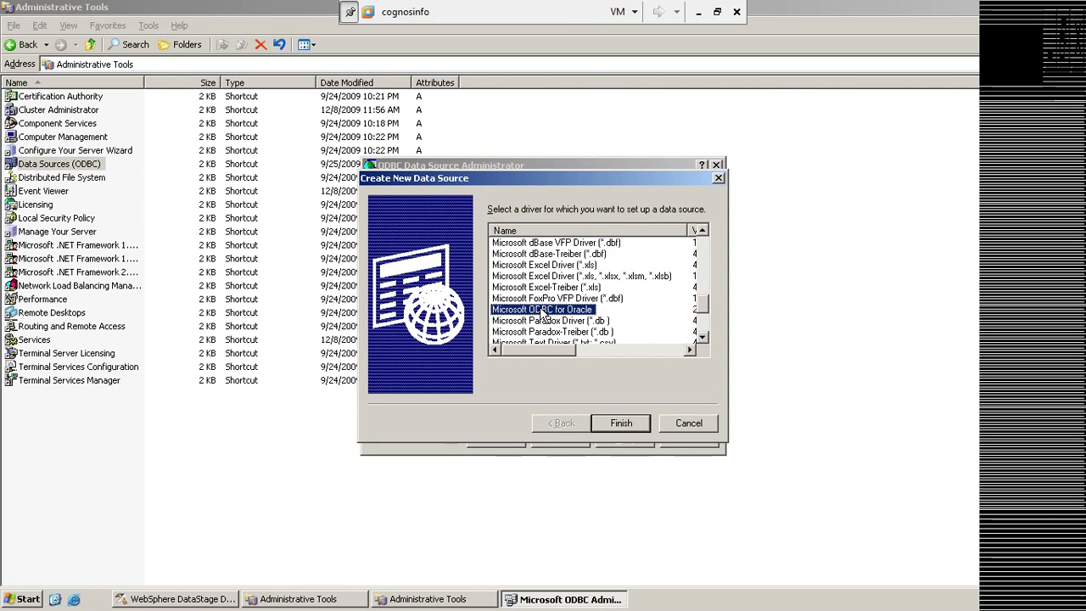
left_click(618, 425)
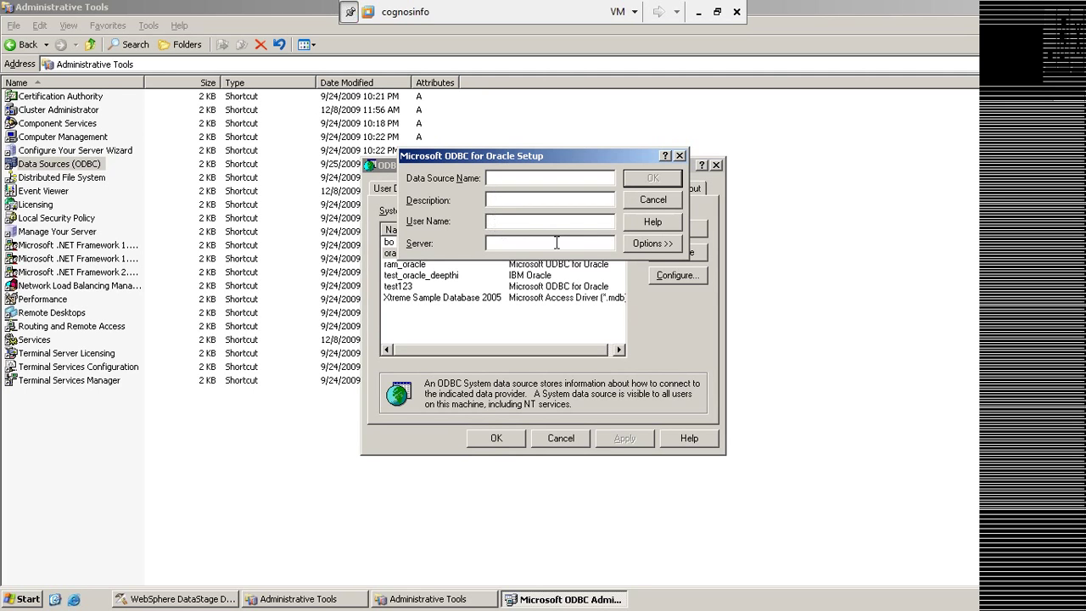
left_click(658, 200)
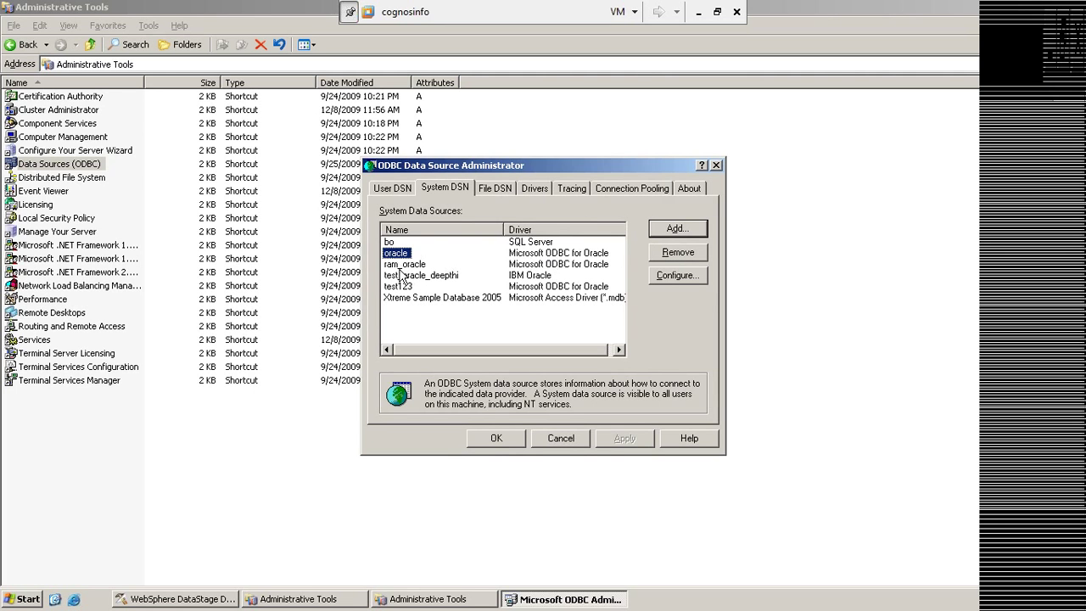
Check the existing oracle and ram_oracle system data sources and close the ODBC Data Source Administrator without changes.
left_click(394, 262)
left_click(394, 254)
left_click(561, 437)
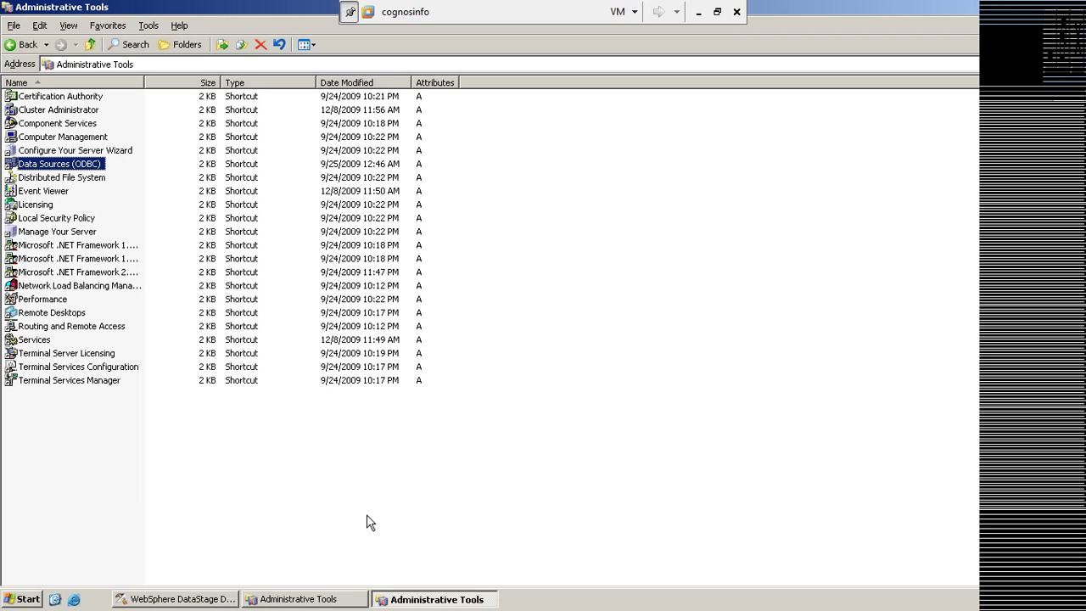
Reopen the ODBC Data Source Administrator to look at the oracle system data source, and leave the administrator closed.
double_click(51, 166)
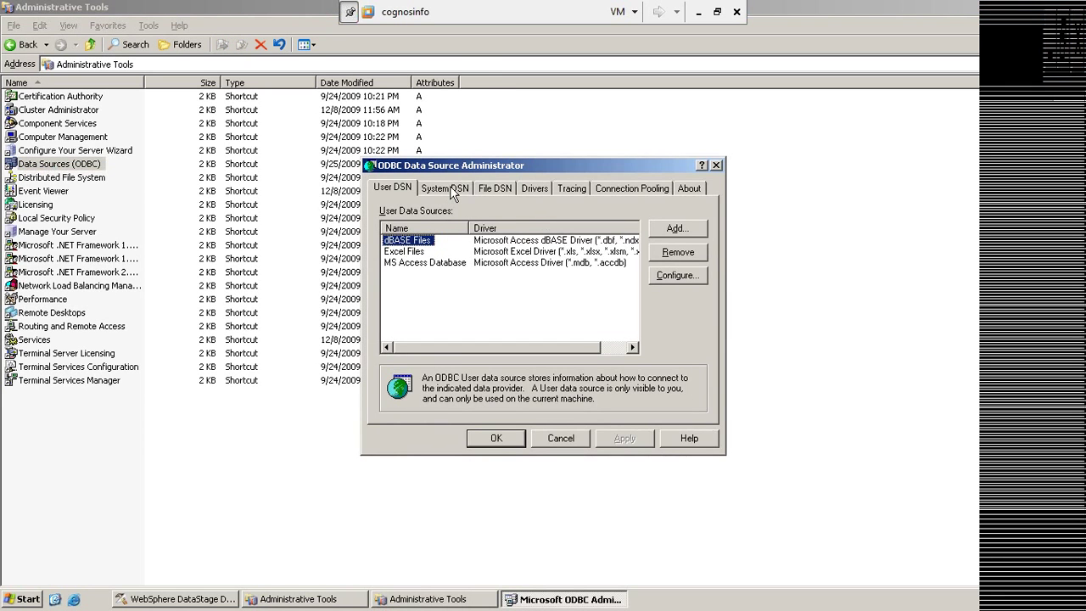
left_click(449, 189)
left_click(396, 254)
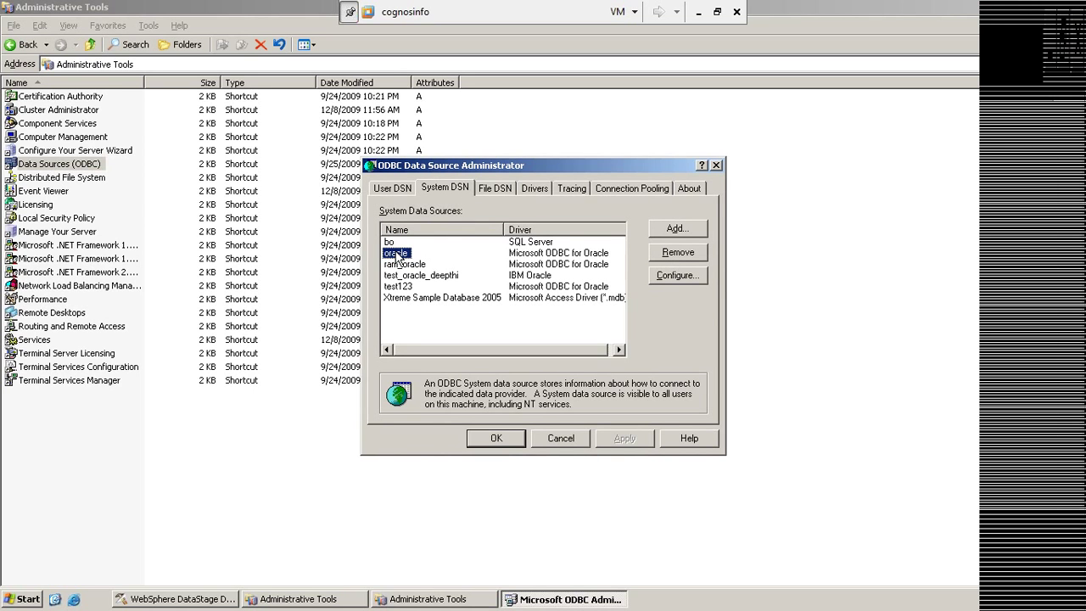
left_click(564, 442)
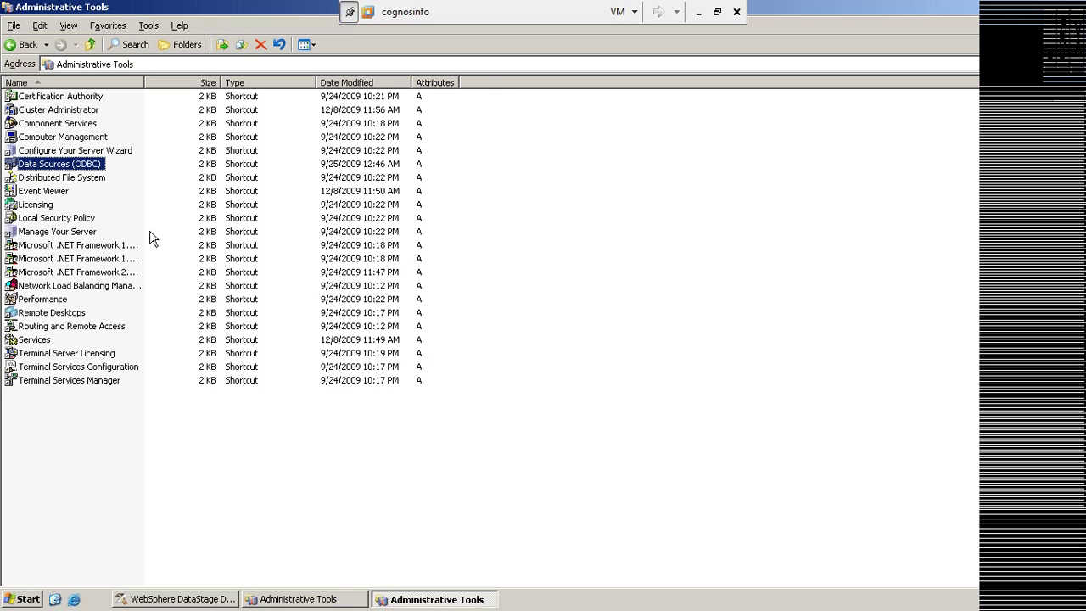
double_click(84, 165)
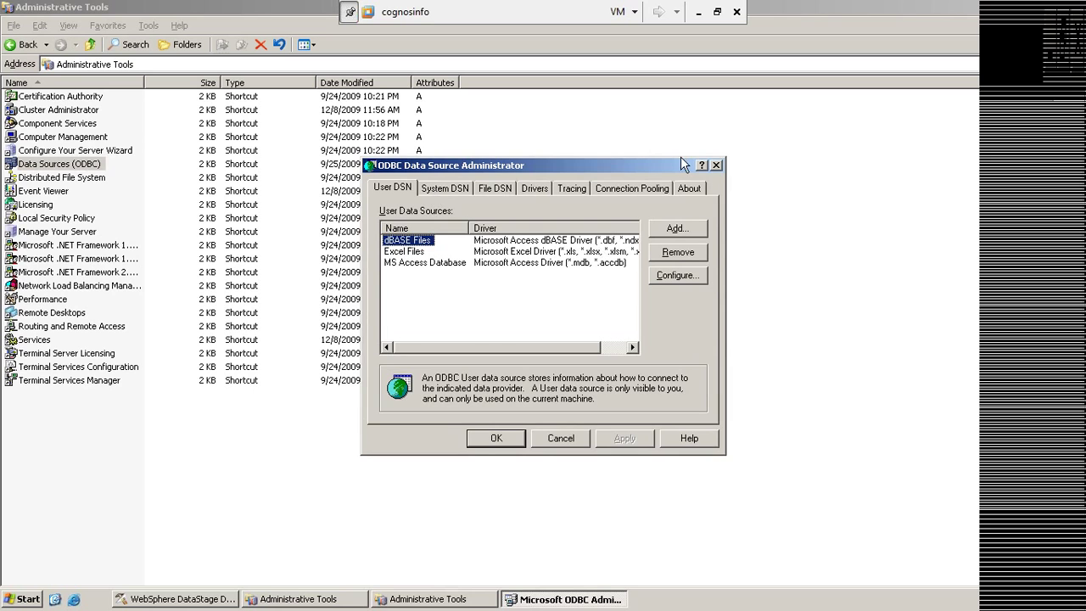
left_click(715, 166)
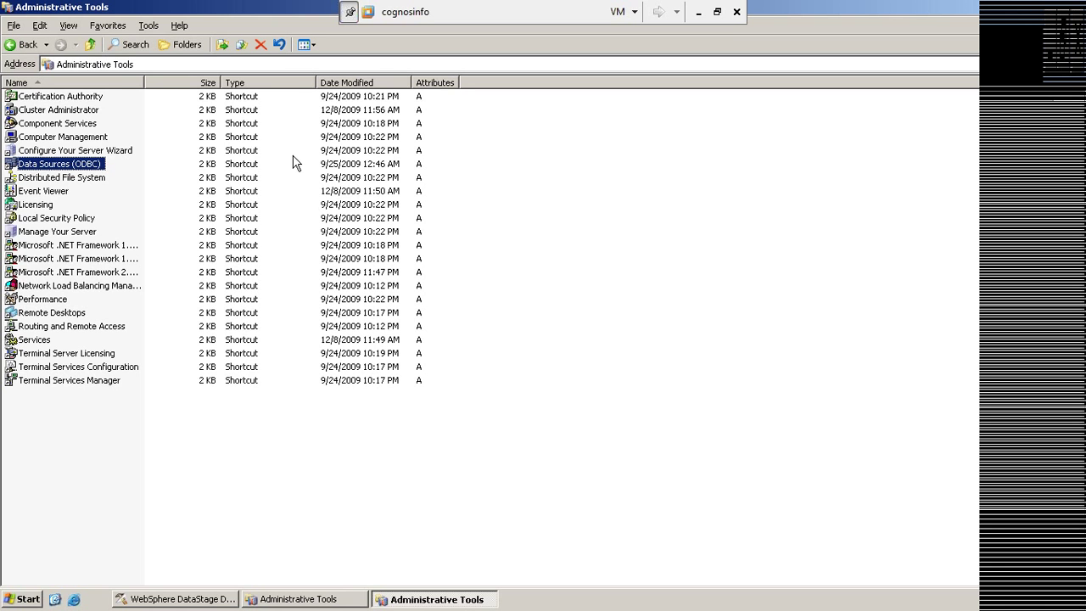
Switch to DataStage Designer, open the ODBC_Enterprise_Read_Write job, and mark out its read flow and its load flow.
left_click(146, 598)
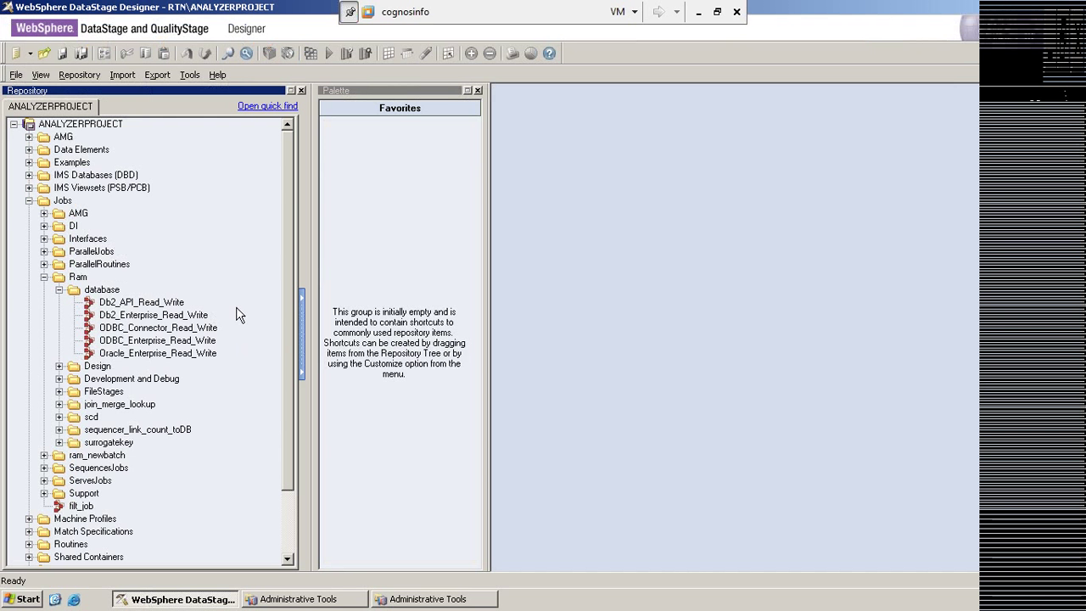
double_click(166, 343)
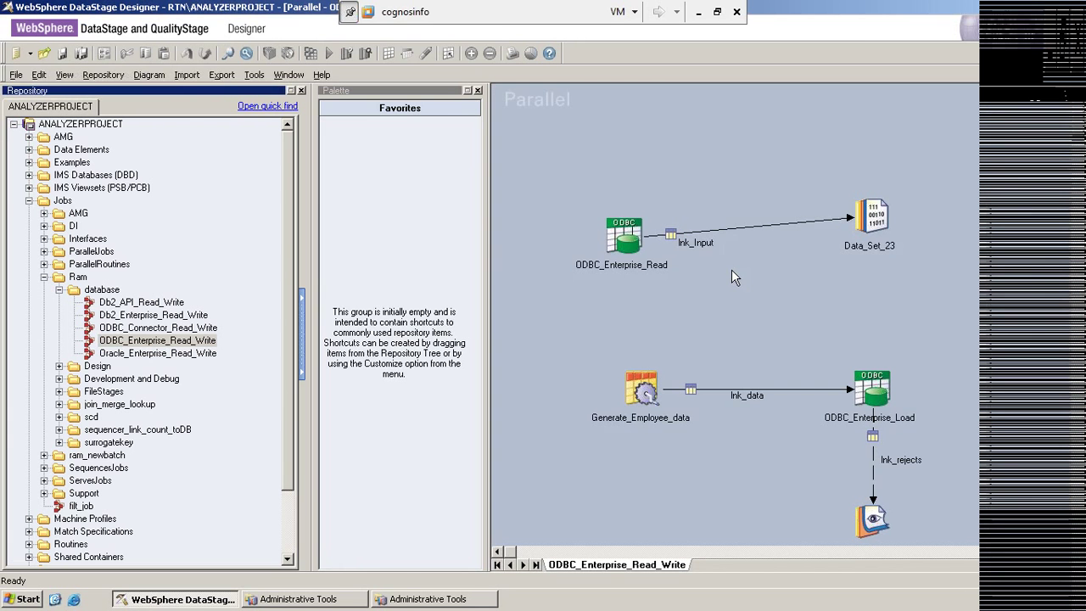
left_click_drag(536, 160, 942, 307)
left_click_drag(571, 323, 955, 563)
Open the ODBC_Enterprise_Read stage and set its read method to Table.
double_click(619, 225)
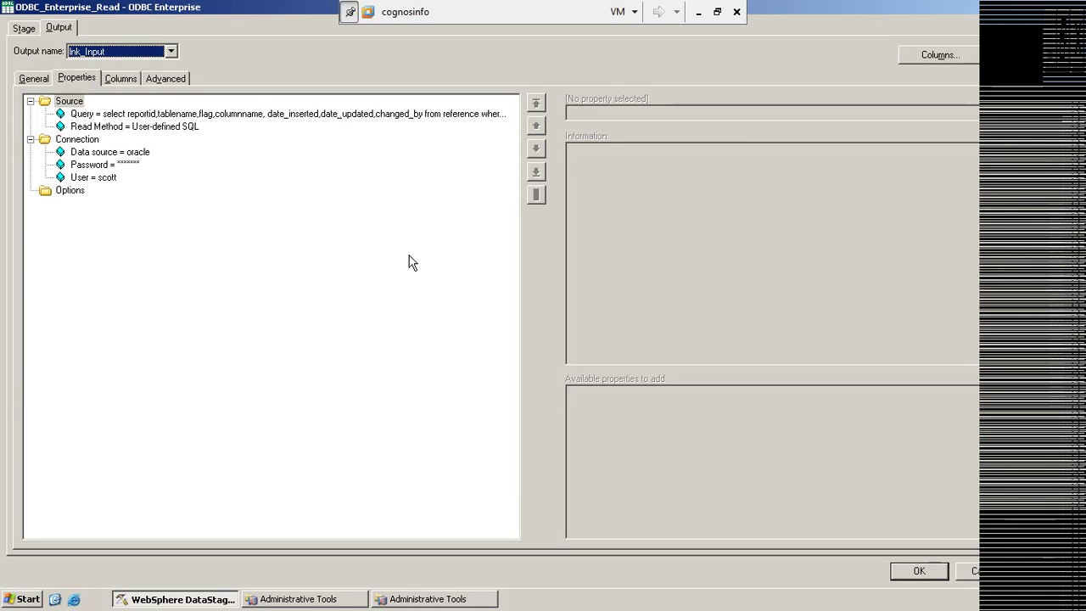
left_click(98, 127)
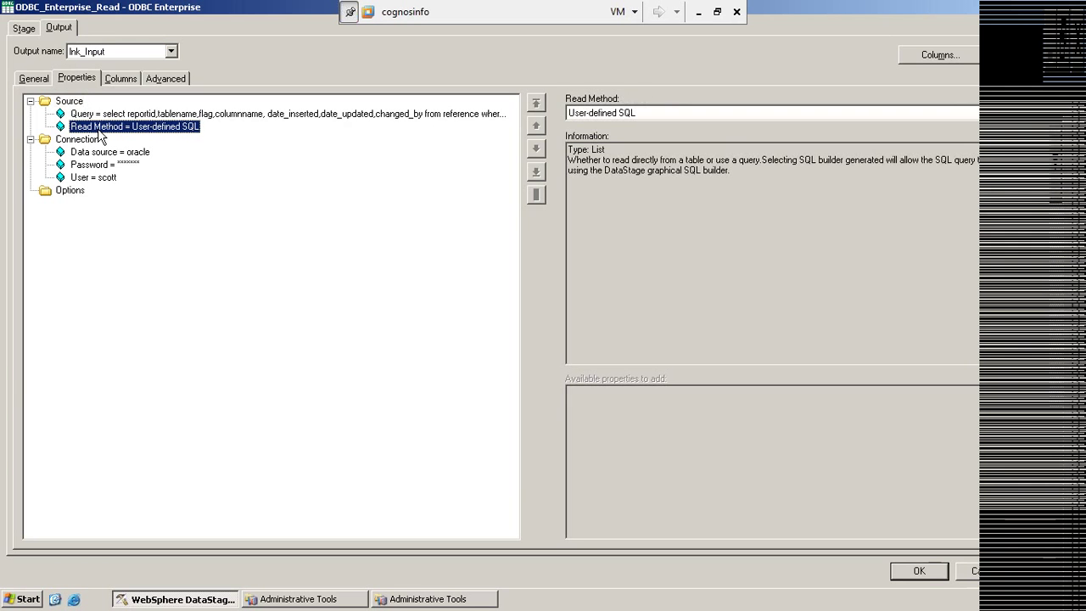
left_click(1044, 113)
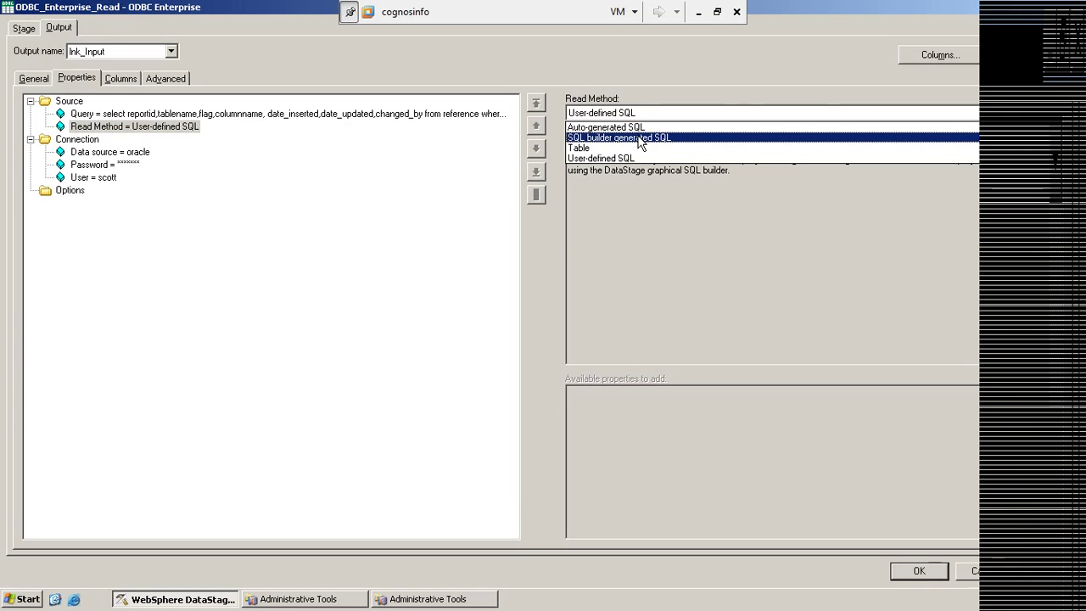
left_click(594, 148)
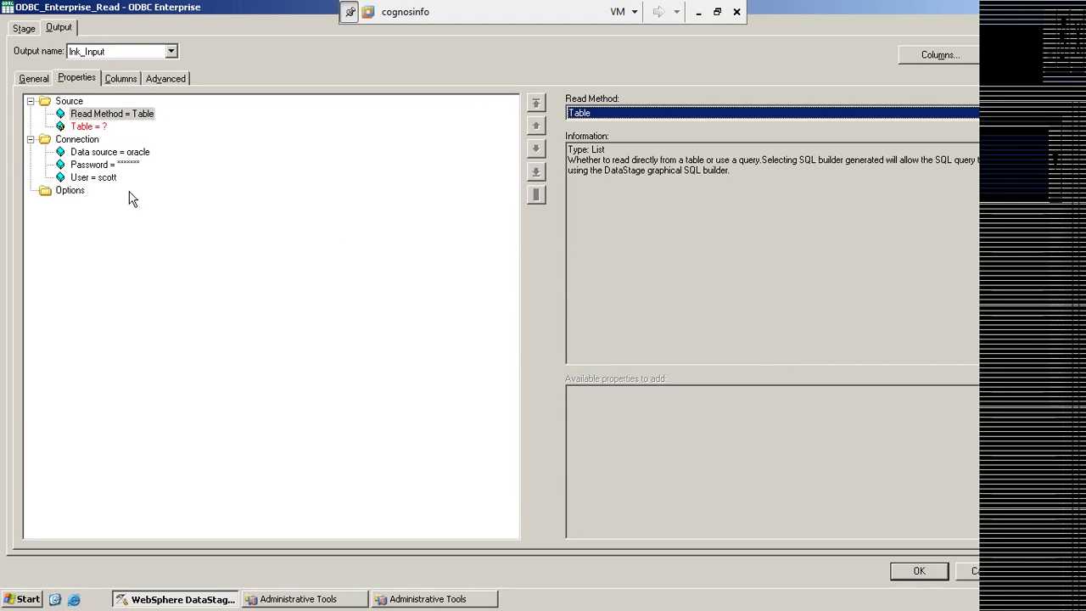
Set the source table of the ODBC_Enterprise_Read stage to emp.
left_click(87, 126)
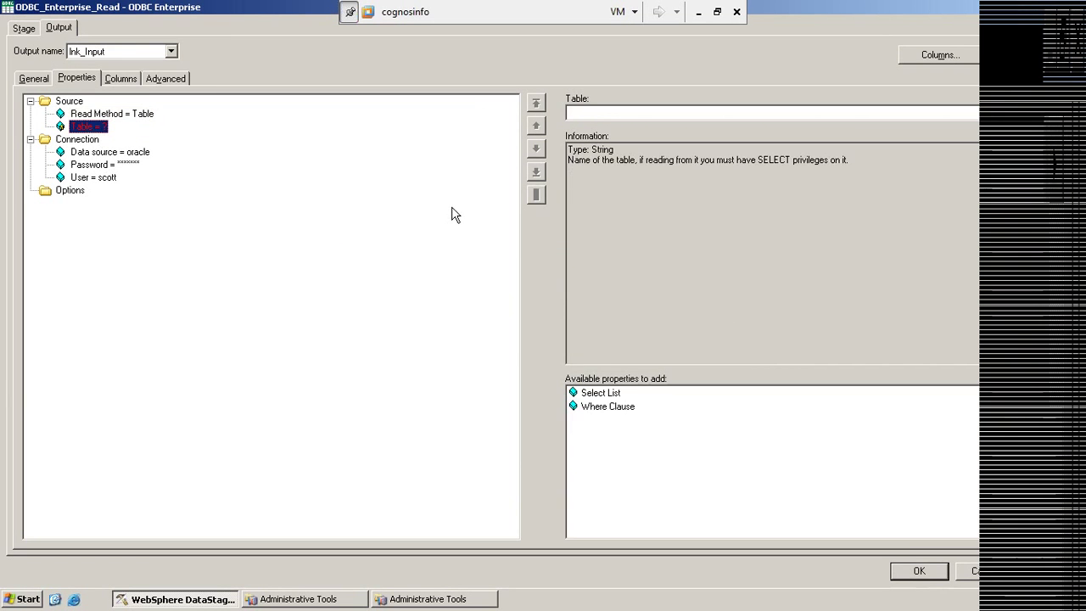
left_click(605, 112)
type("emp")
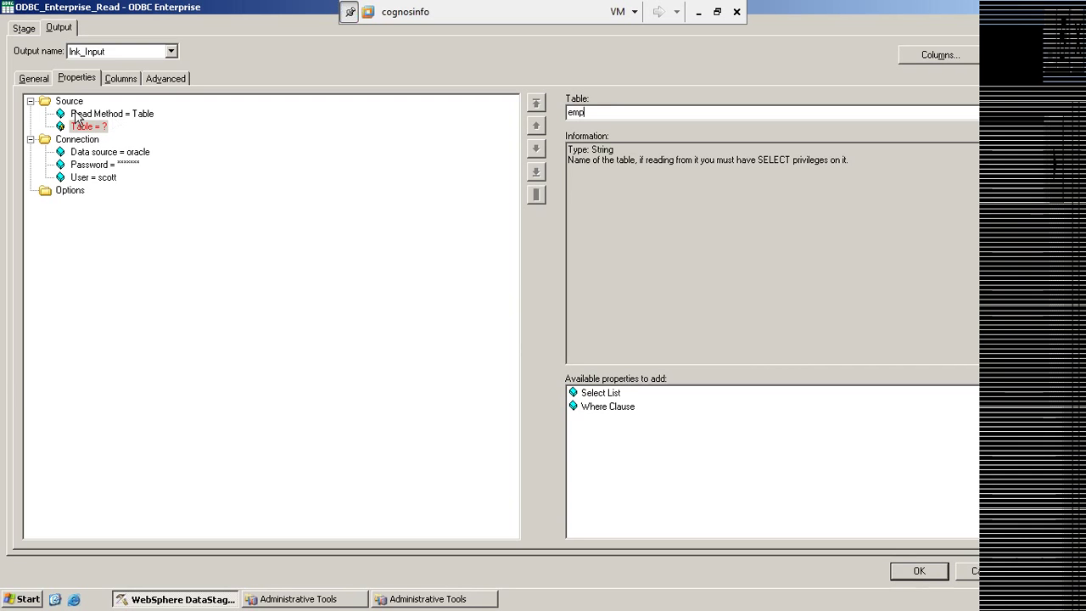
Add a Select List property under the emp table and set it to empno,empname.
left_click(618, 393)
double_click(617, 394)
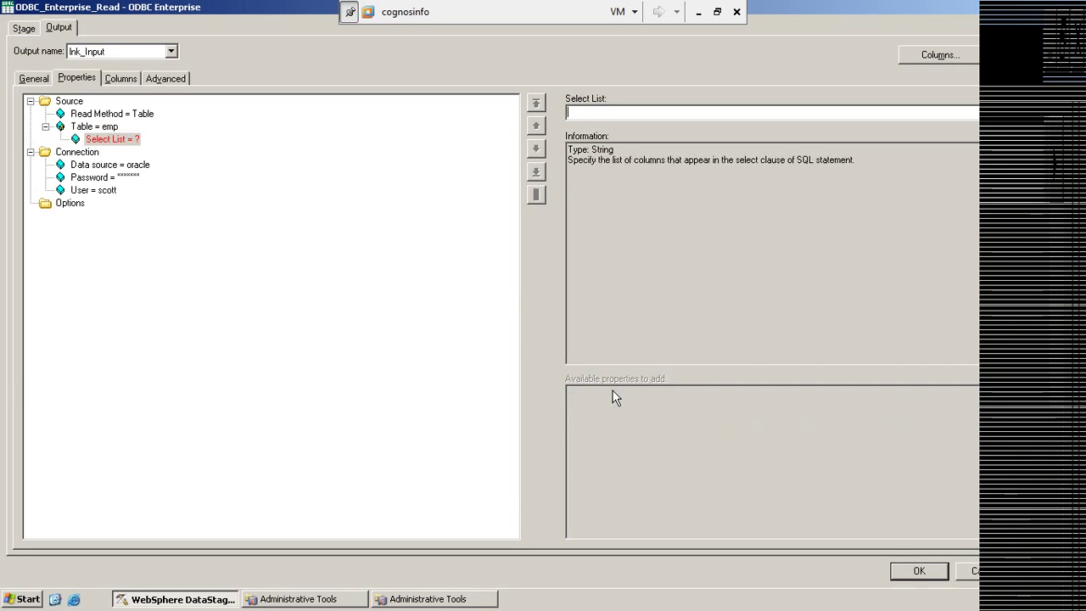
type("empno,empname")
Add a Where Clause property under the emp table and set it to sal>2000.
left_click(96, 127)
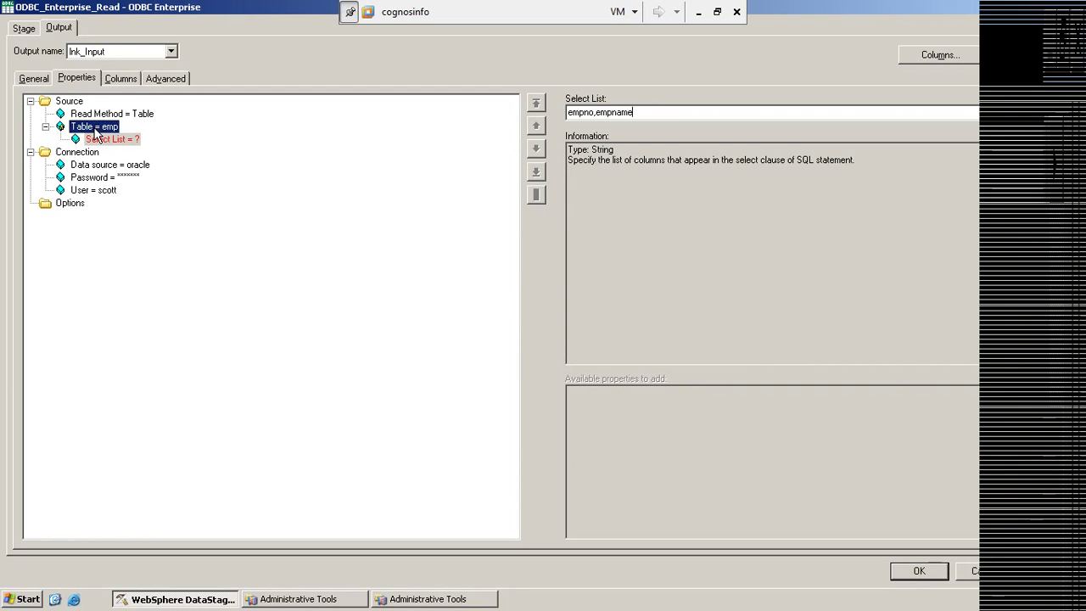
left_click(602, 394)
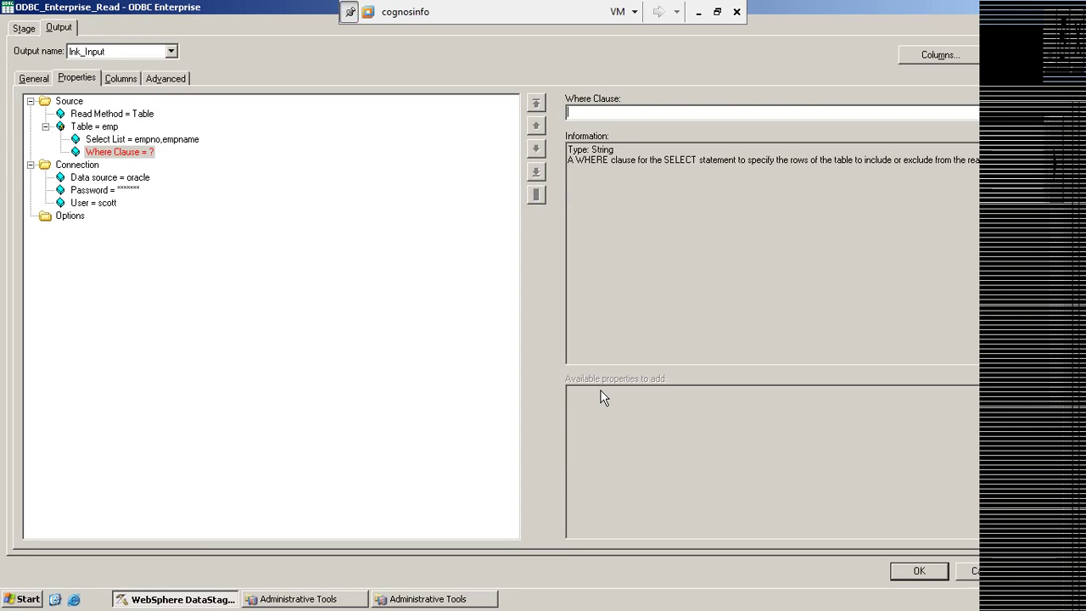
type("sal>2000")
left_click(94, 132)
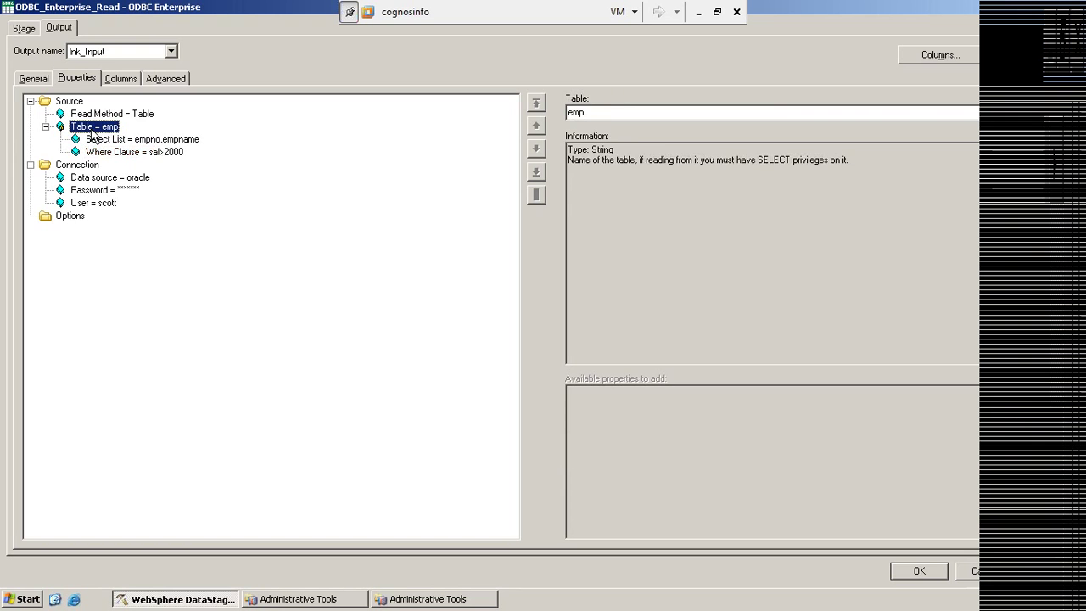
Review the read method, table, Select List and Where Clause properties, and examine the column definitions of the output link.
left_click(102, 115)
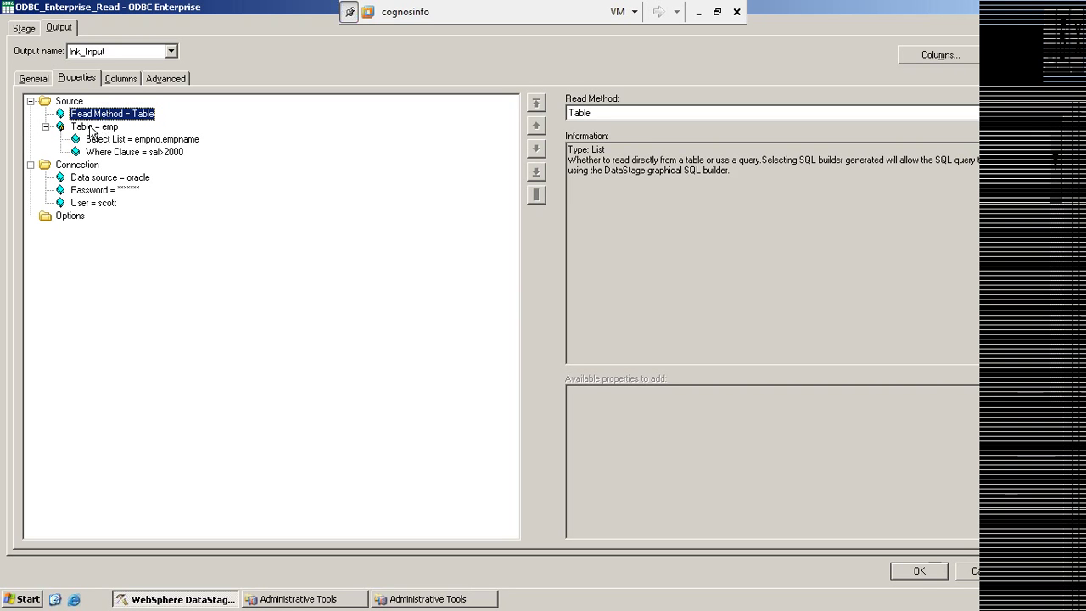
left_click(91, 128)
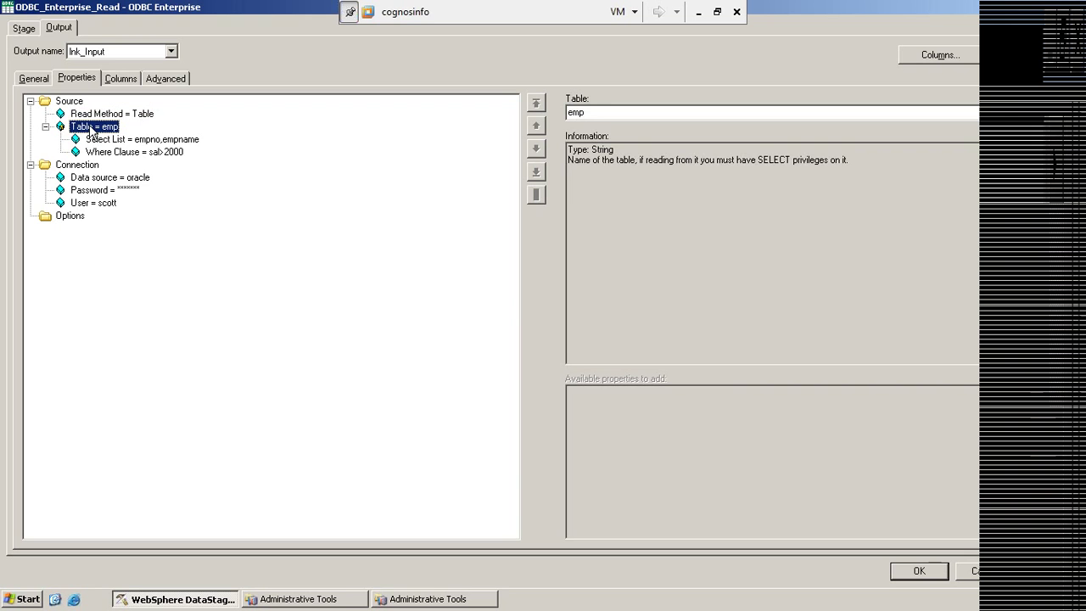
left_click(101, 143)
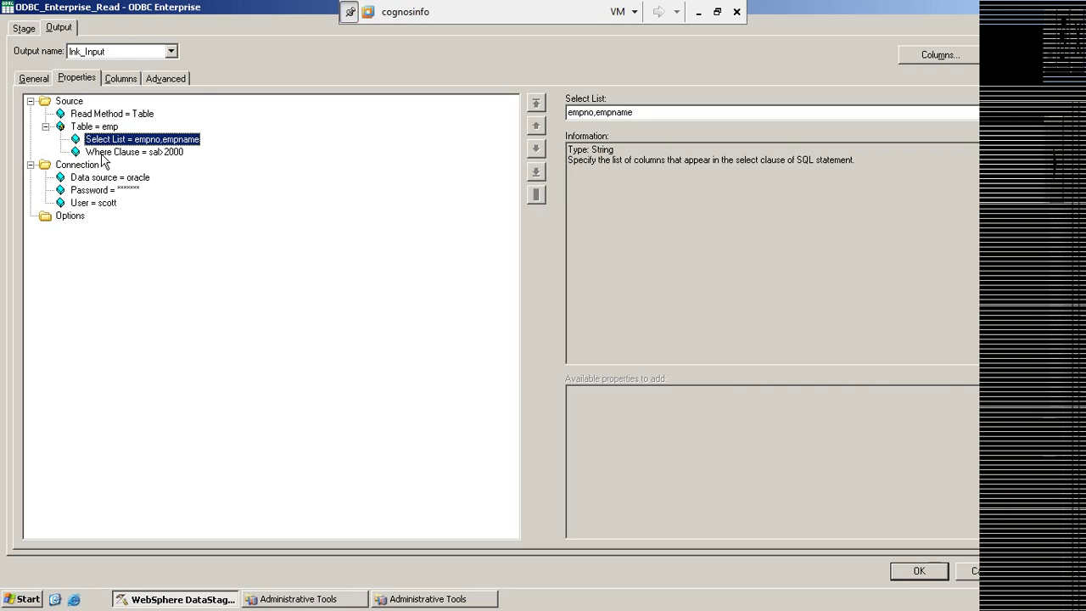
left_click(102, 155)
left_click(154, 141)
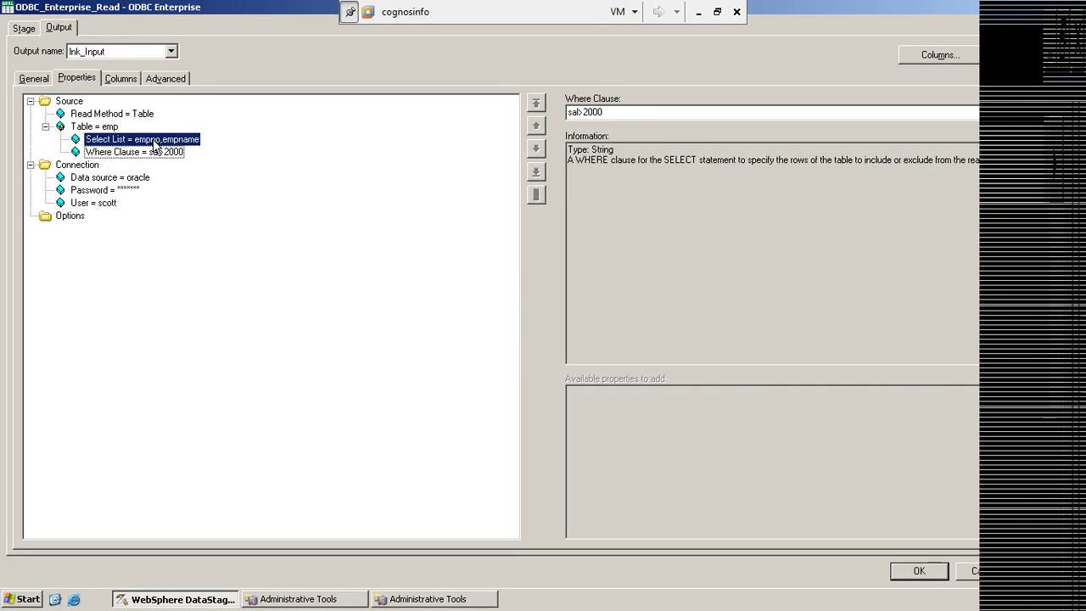
left_click(118, 78)
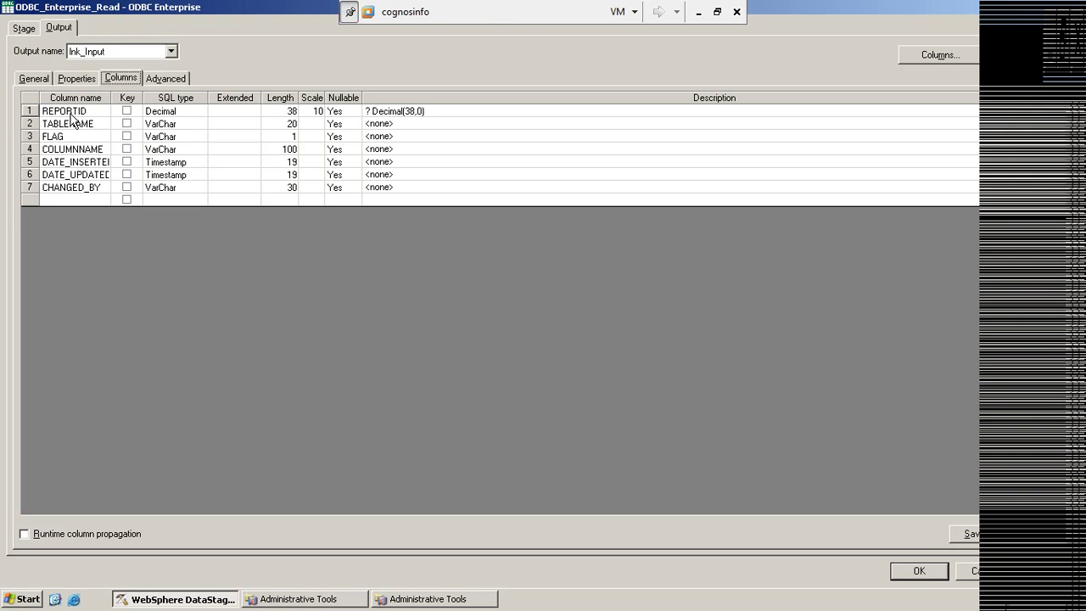
left_click(76, 78)
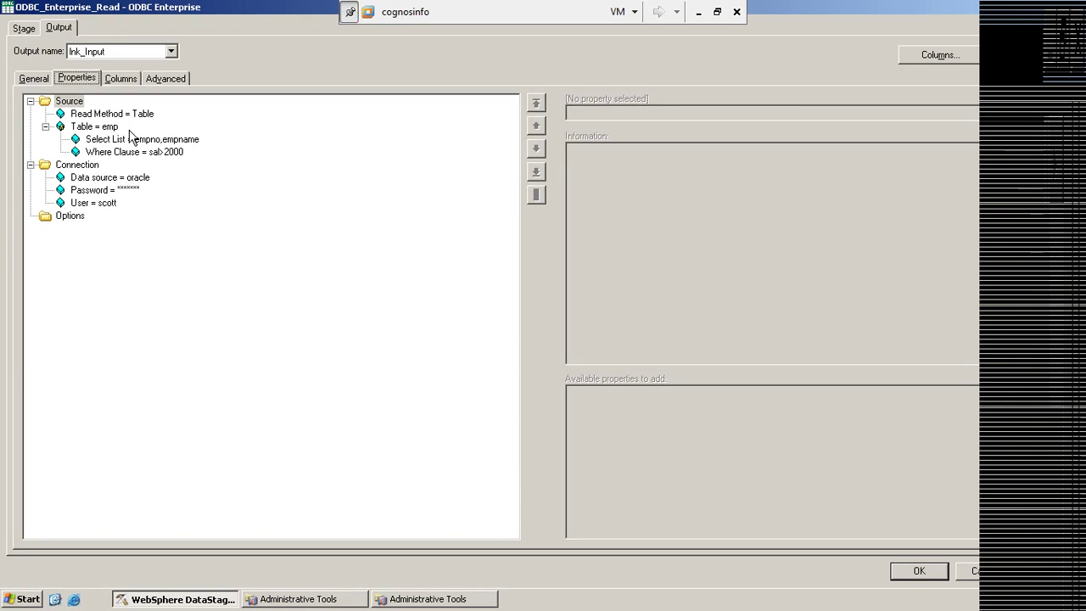
Look up the stage's oracle data source among the system DSNs in ODBC Data Source Administrator, and return to DataStage Designer.
left_click(77, 167)
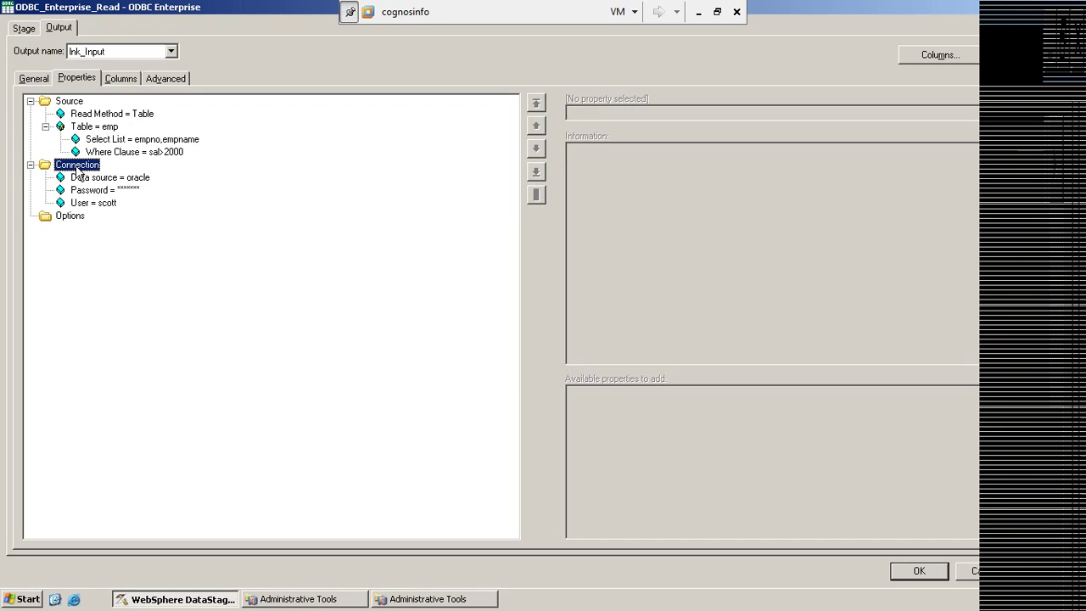
left_click(85, 178)
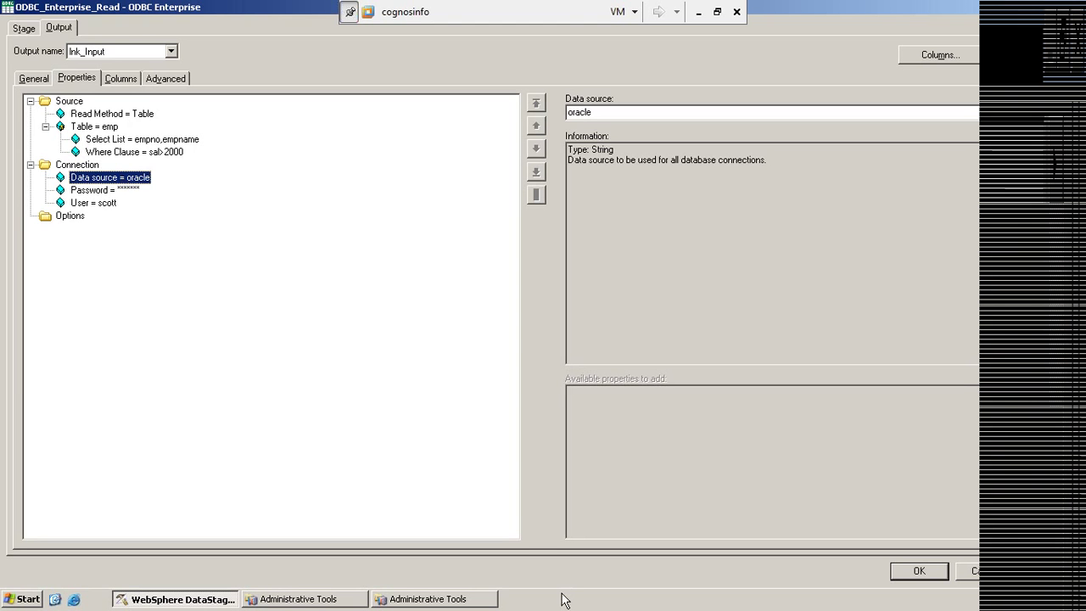
left_click(451, 602)
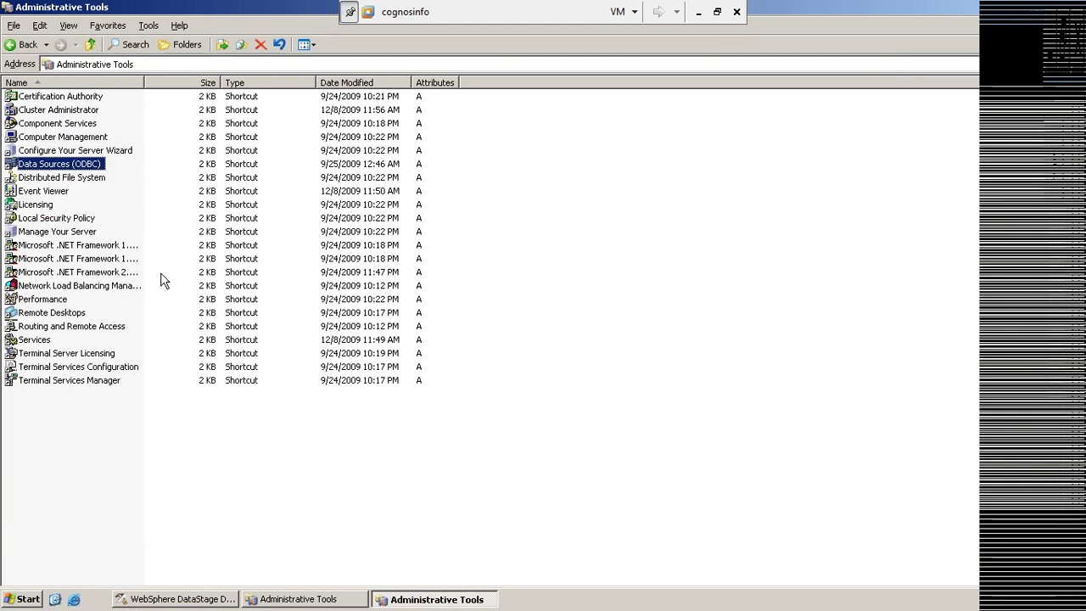
double_click(54, 165)
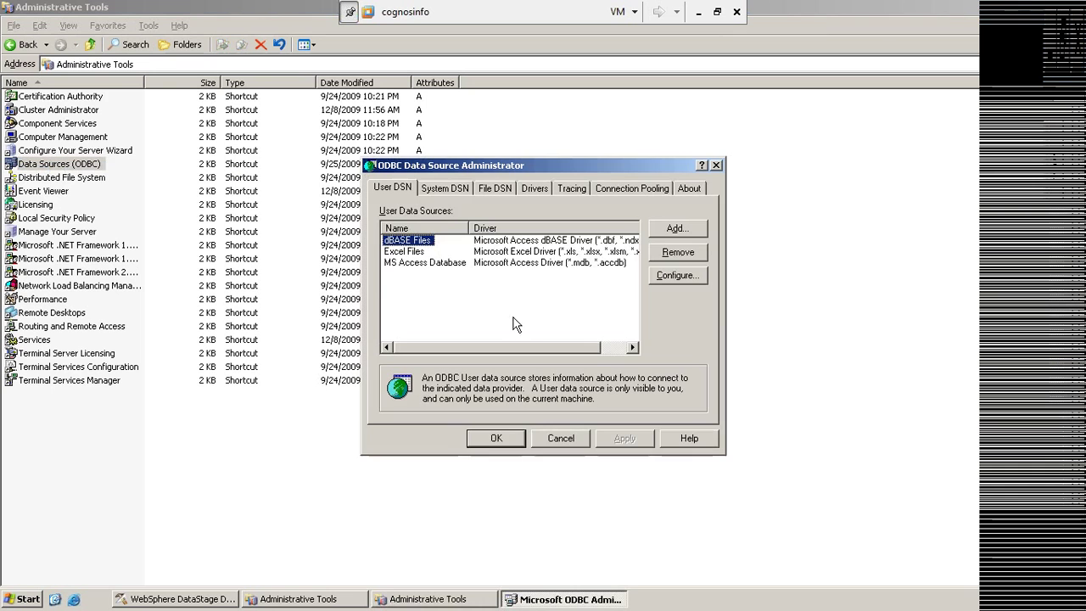
left_click(445, 188)
left_click(397, 253)
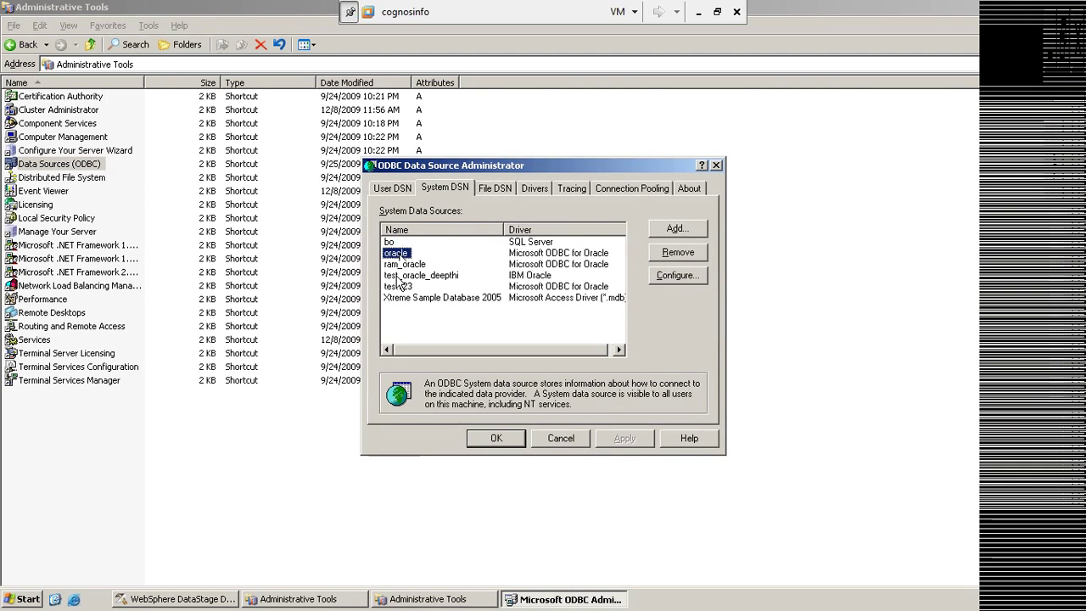
left_click(182, 599)
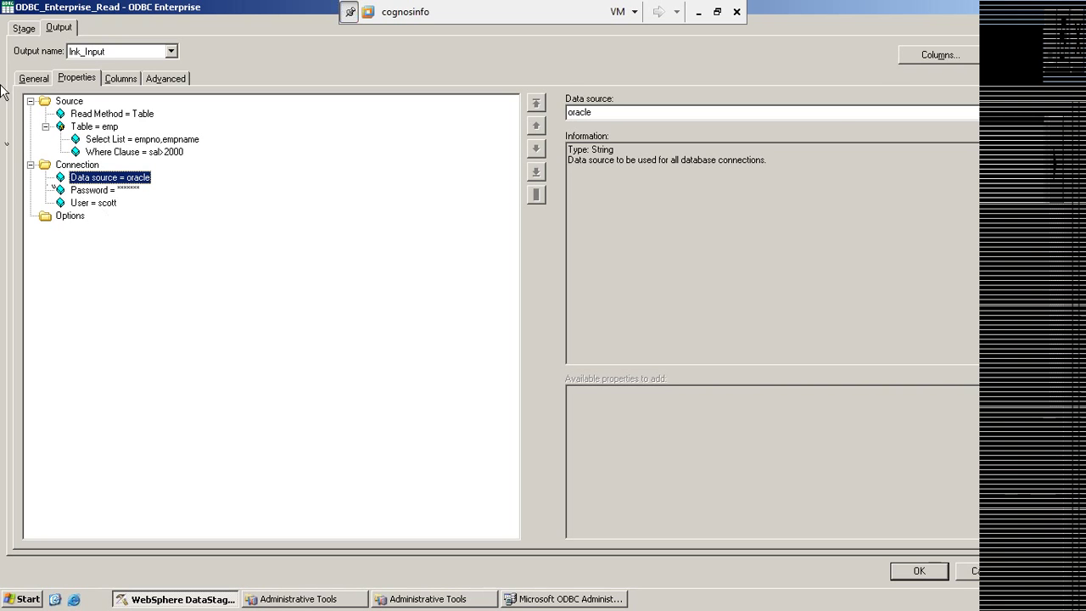
Look at the stage's load and save options for data connections, and go back to its connection properties.
left_click(22, 28)
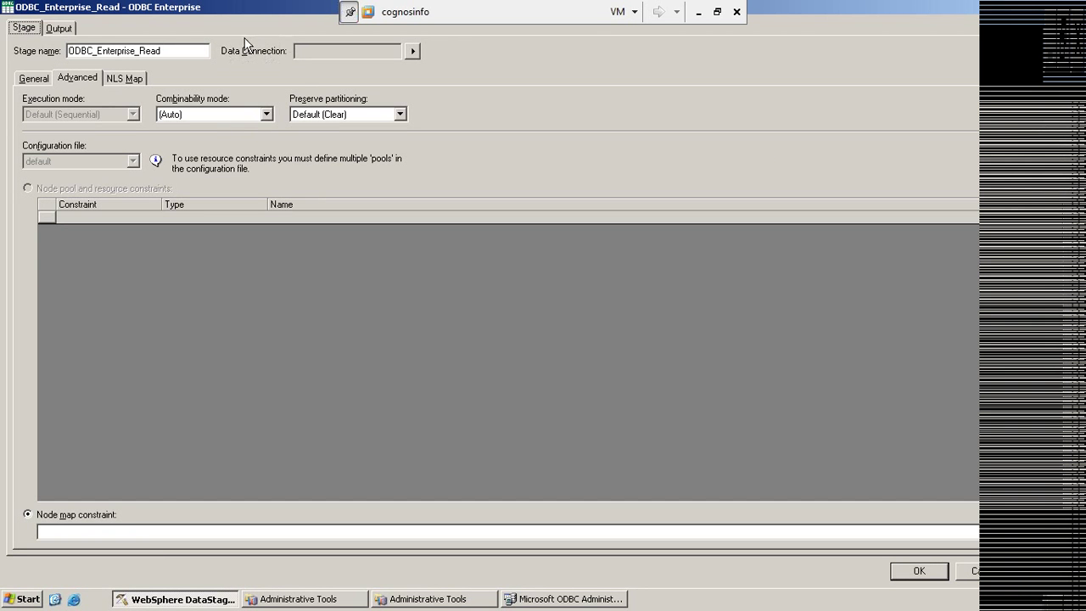
left_click(414, 52)
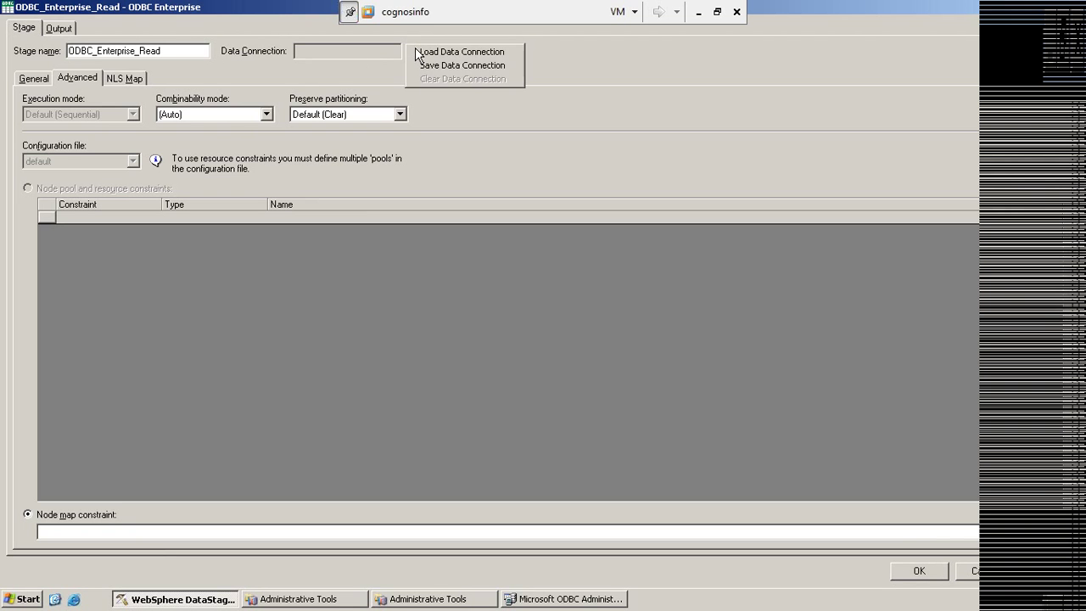
left_click(245, 97)
left_click(58, 31)
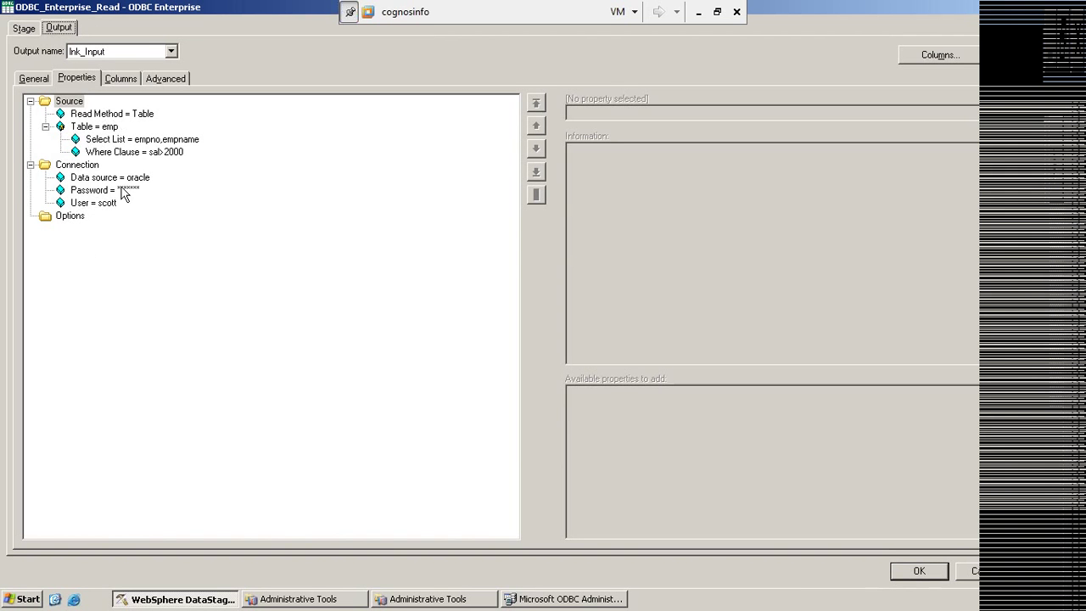
left_click(71, 165)
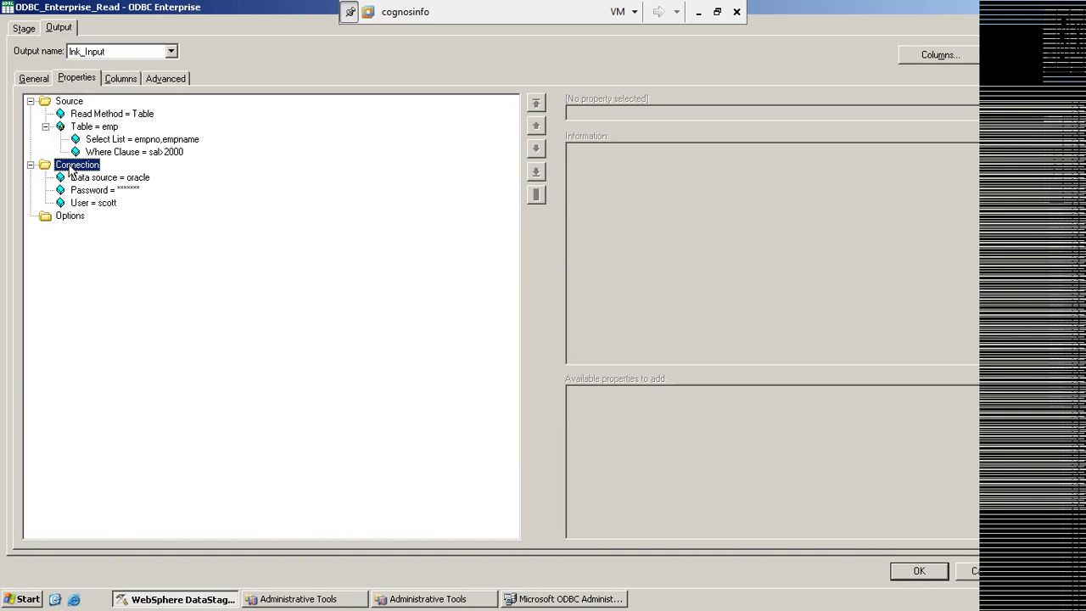
Start saving the stage's connection settings as a data connection object and review its connection parameters.
left_click(28, 29)
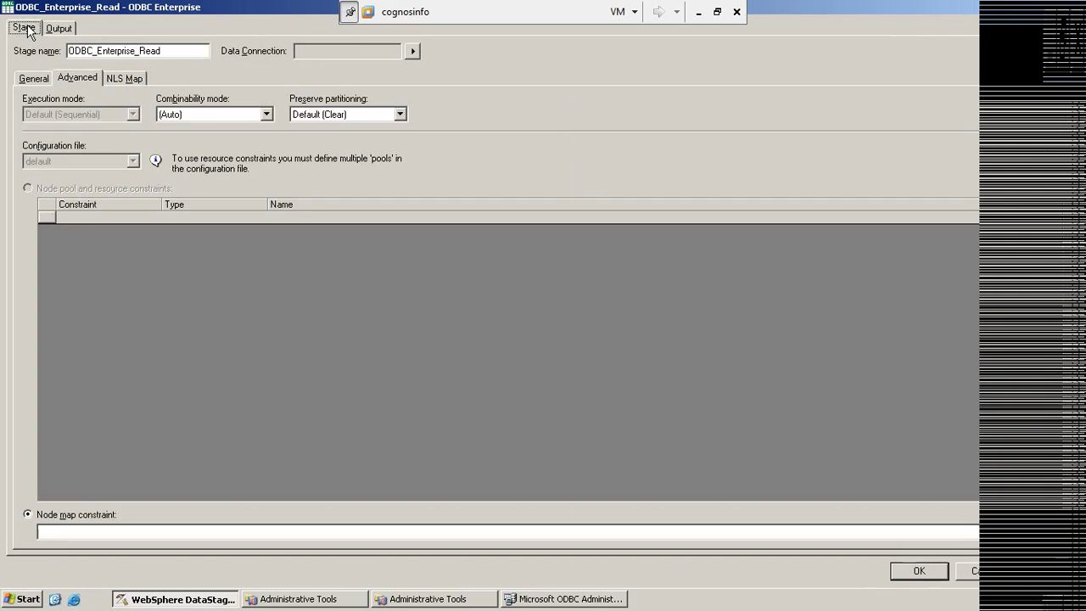
left_click(415, 51)
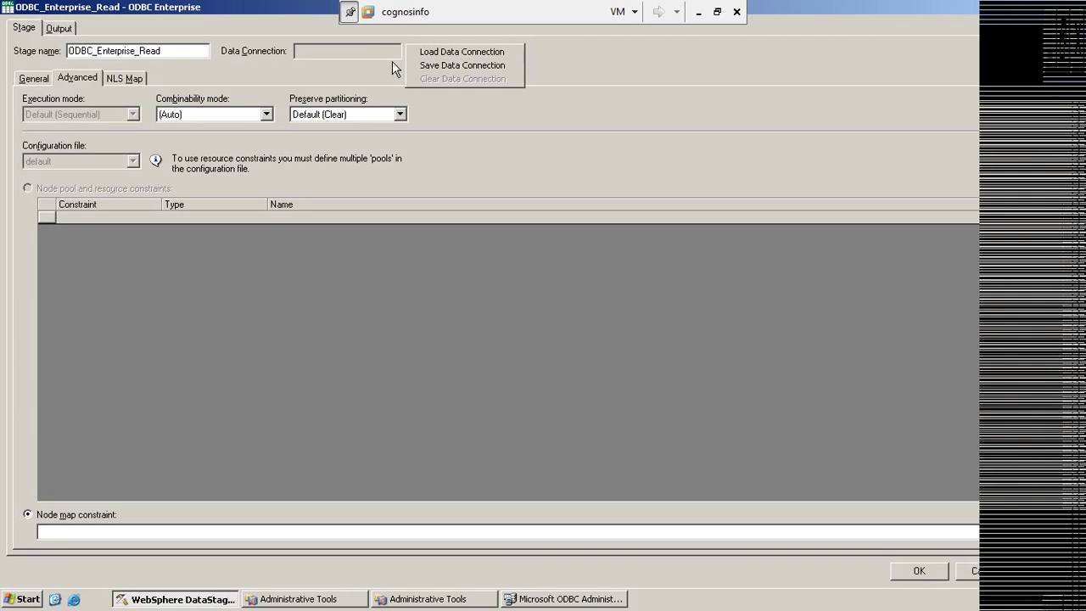
left_click(470, 59)
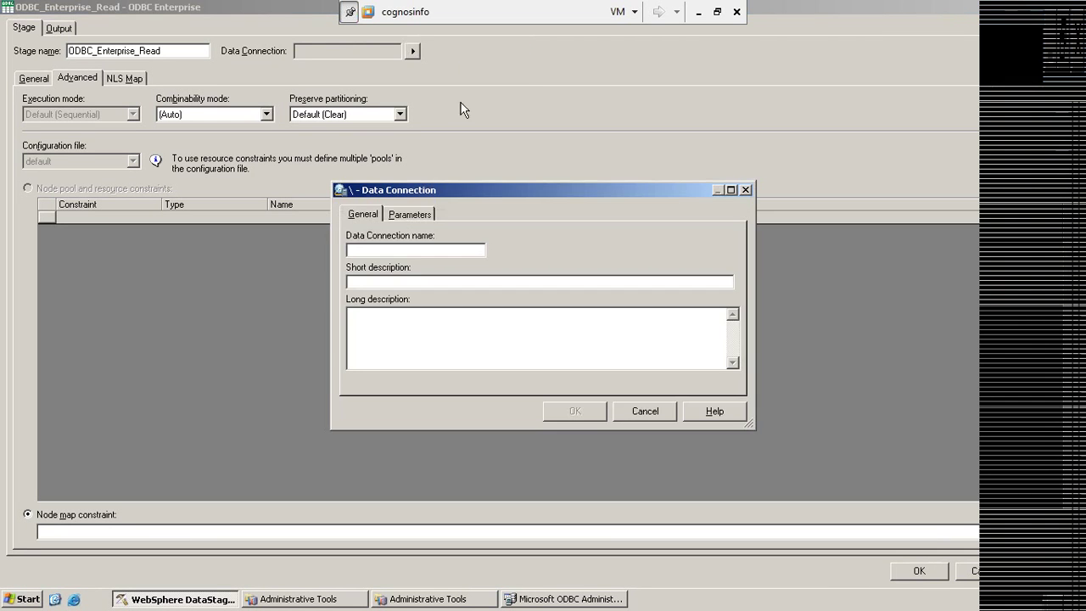
left_click(399, 217)
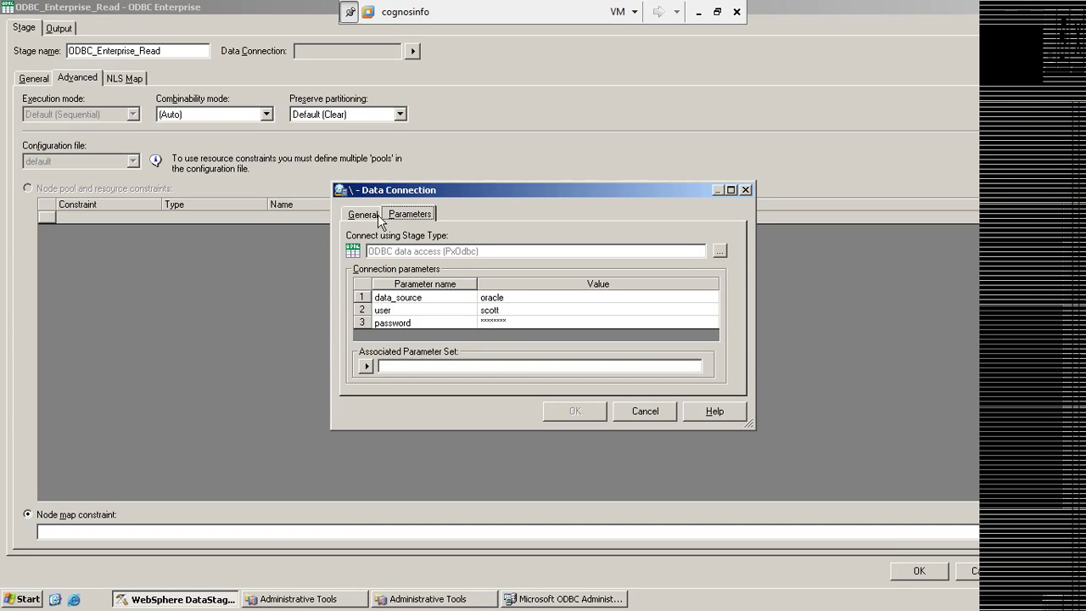
left_click(363, 213)
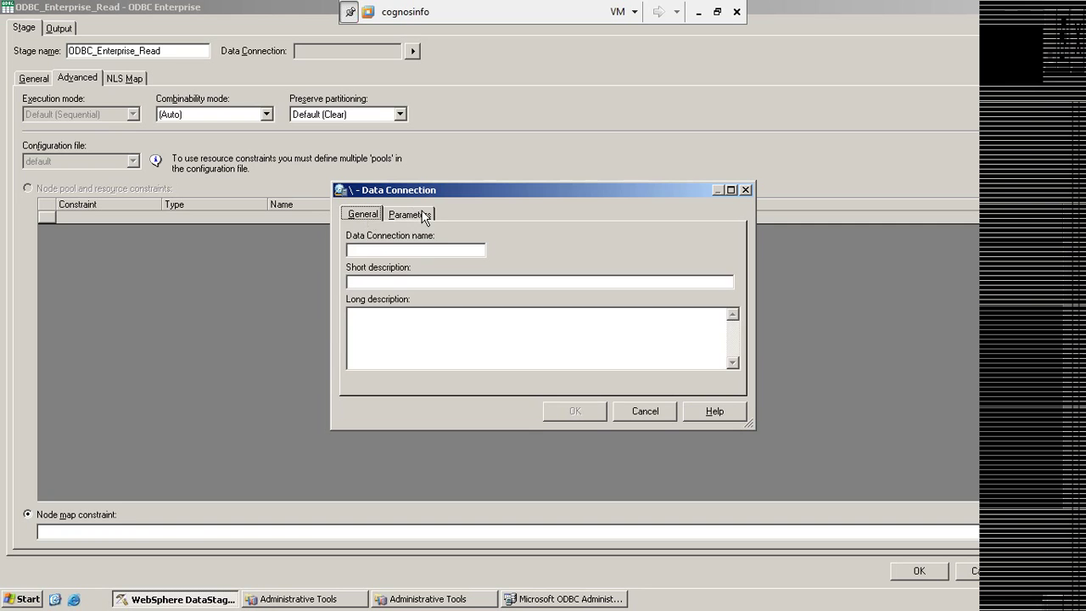
left_click(412, 213)
left_click(364, 211)
Name the data connection ram_newdataconnection and accept its definition.
left_click(375, 250)
type("ram")
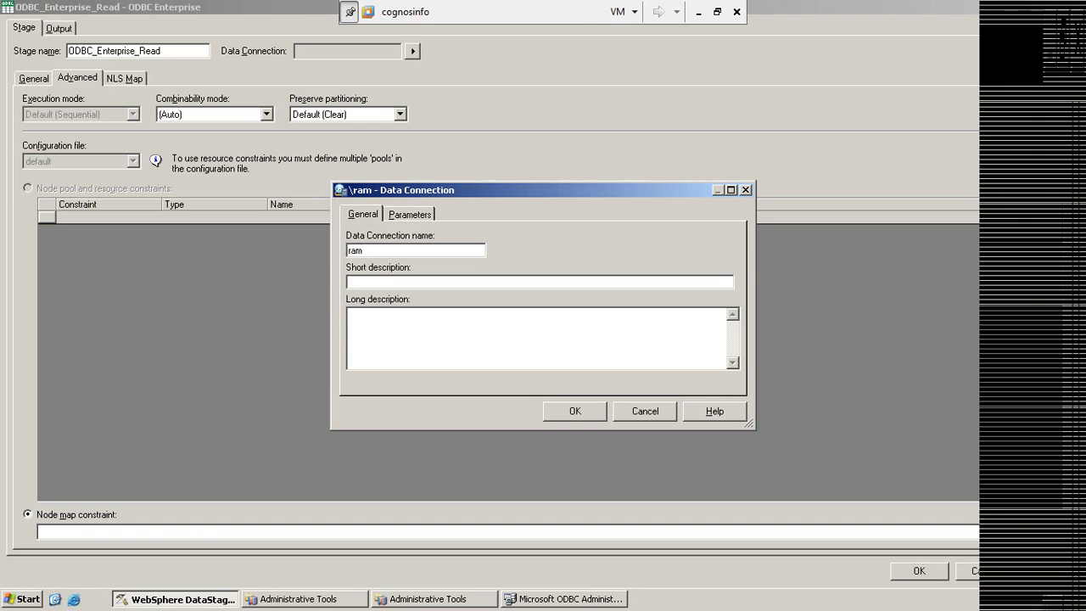
type("_newda")
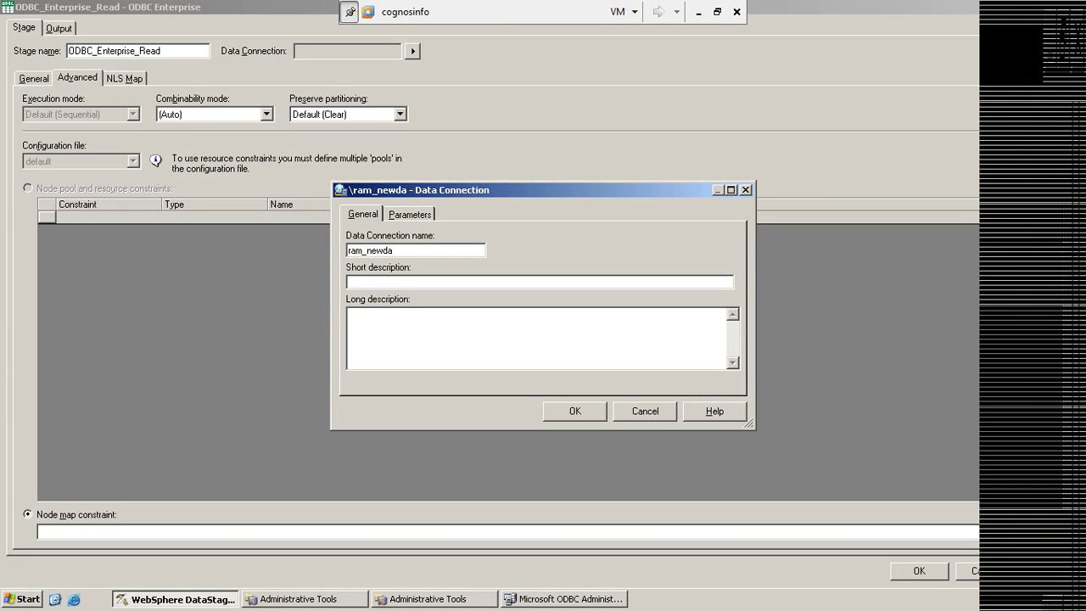
type("taconne")
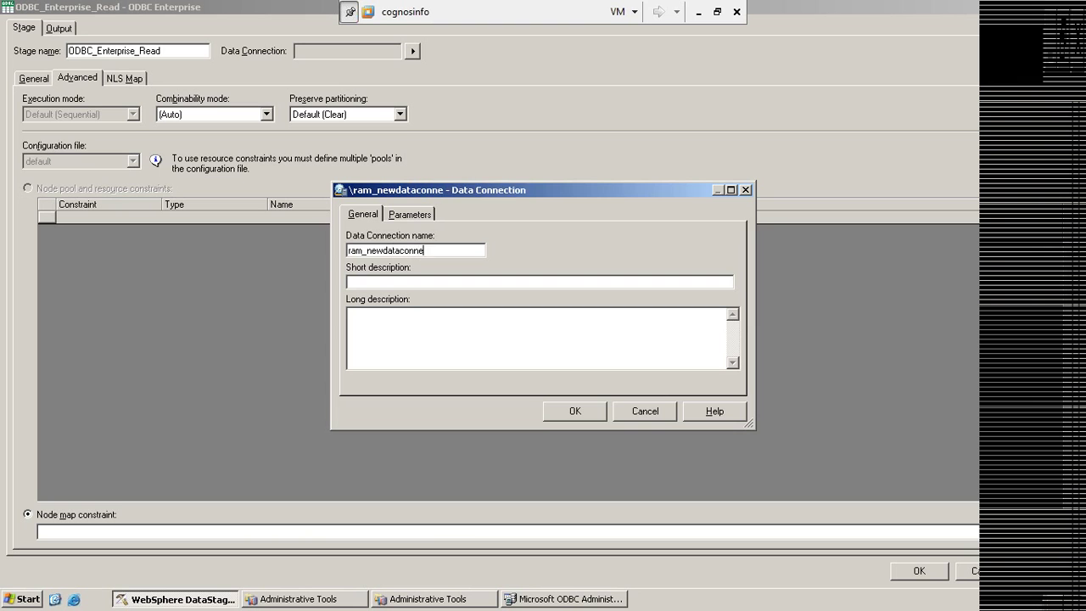
type("ction")
left_click(585, 414)
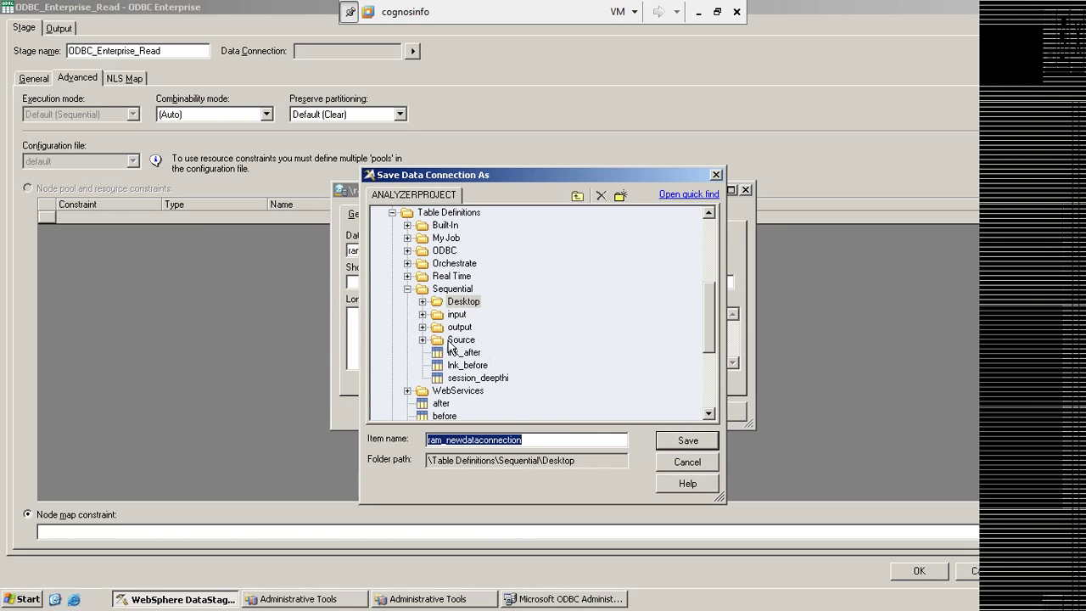
Save ram_newdataconnection in the Table Definitions folder, and check the Data source property of the stage's output.
left_click(408, 290)
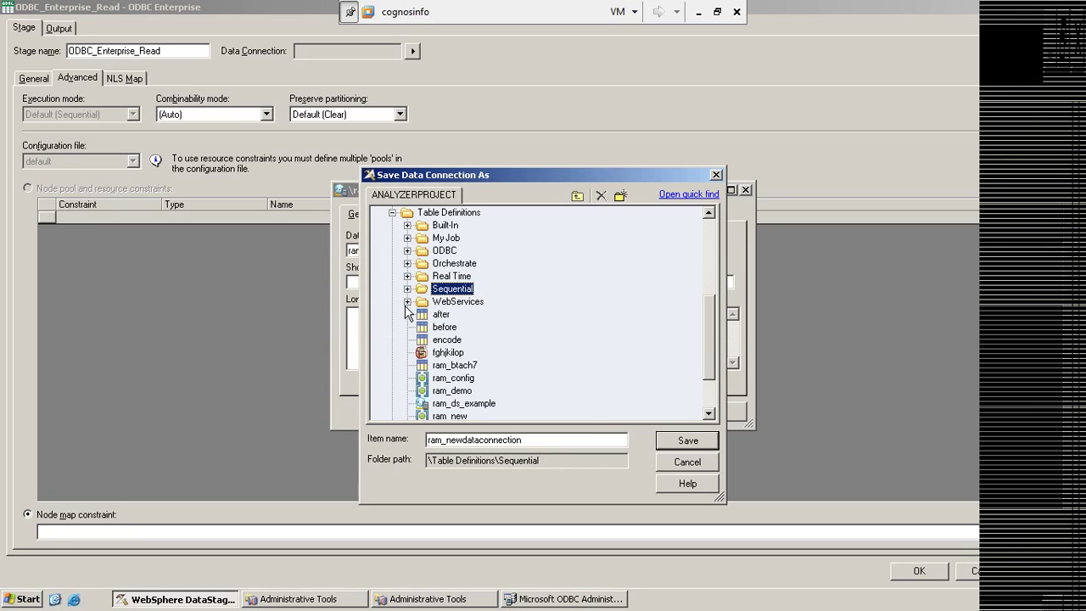
left_click_drag(705, 325, 705, 352)
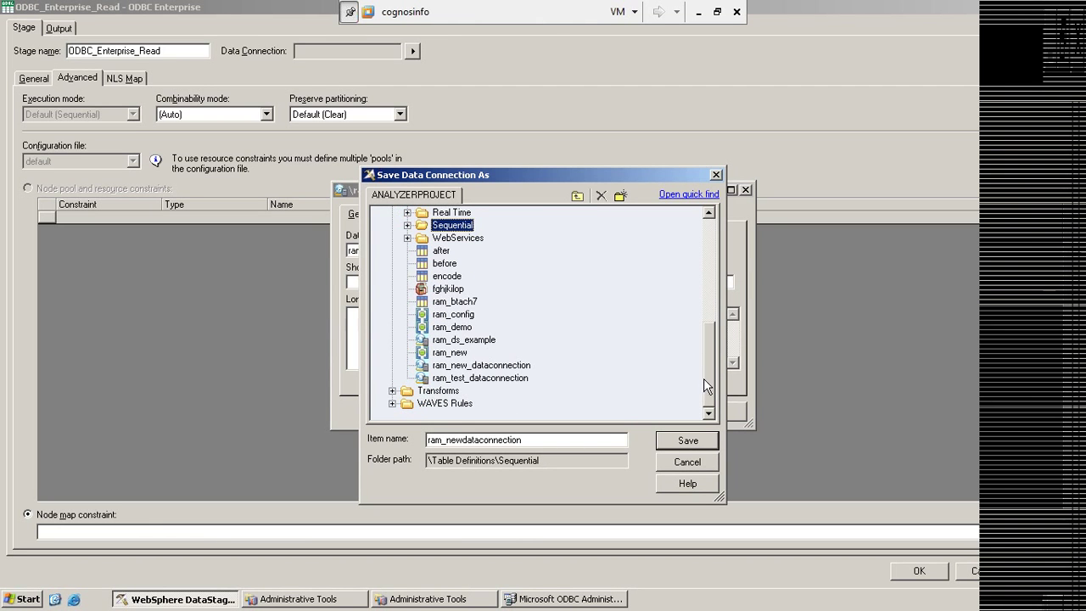
left_click_drag(710, 382, 711, 339)
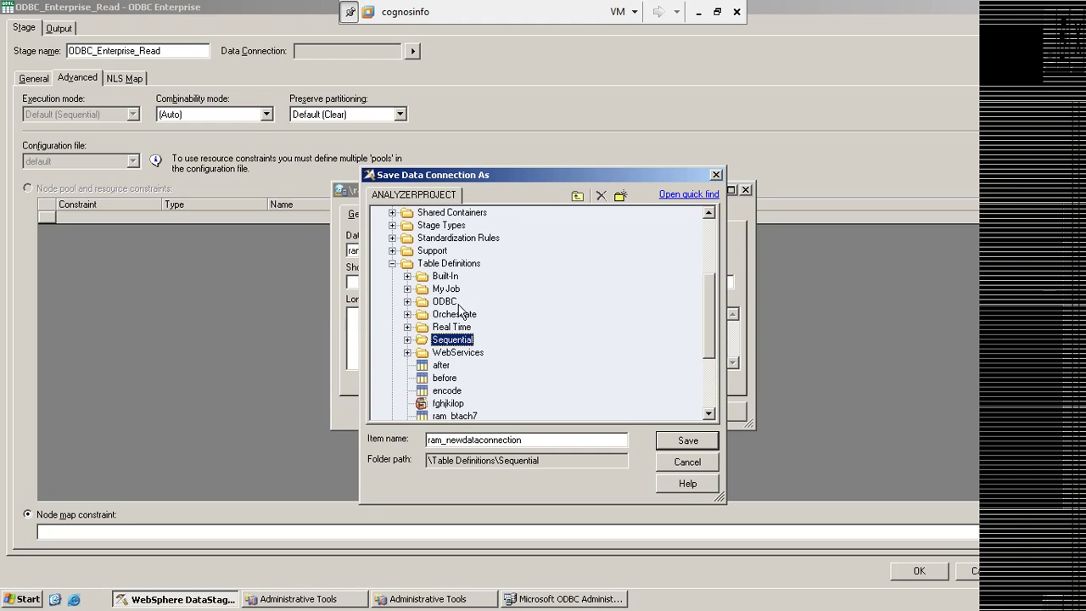
left_click(444, 265)
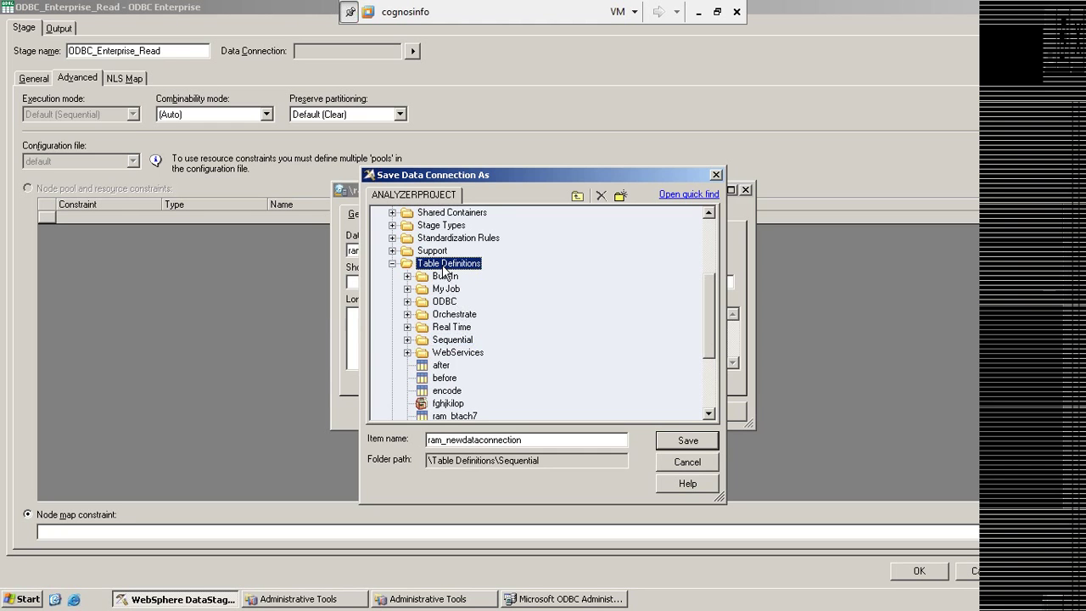
left_click(687, 441)
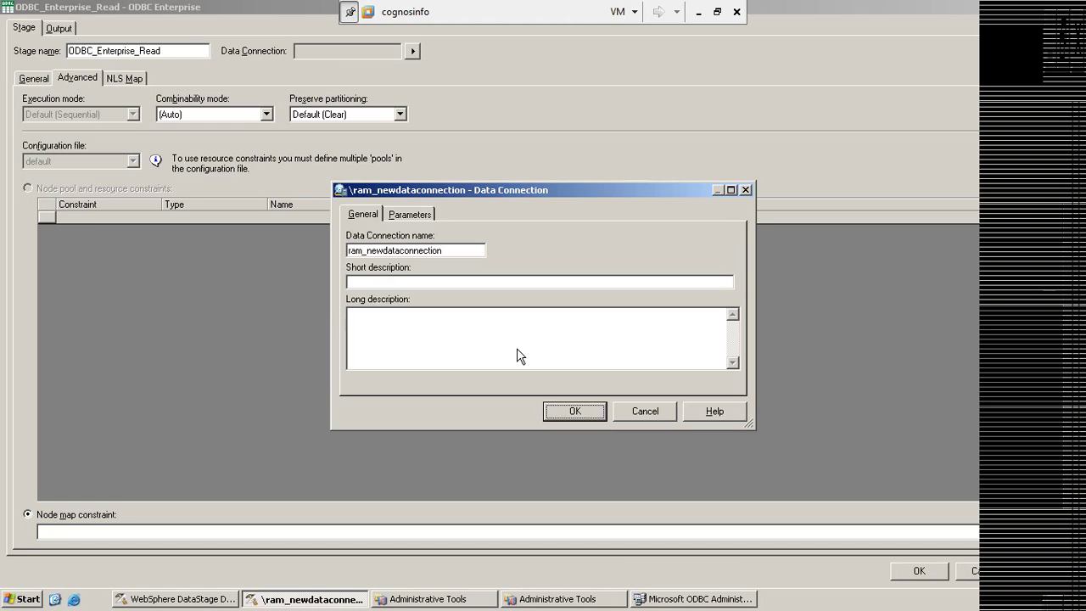
key("Return")
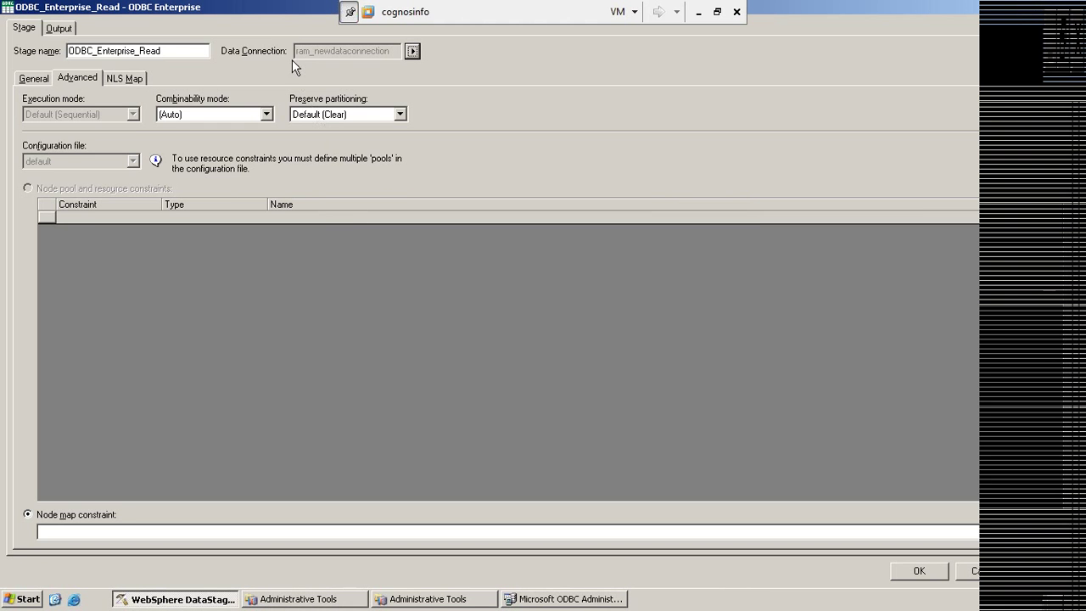
left_click(60, 28)
left_click(81, 181)
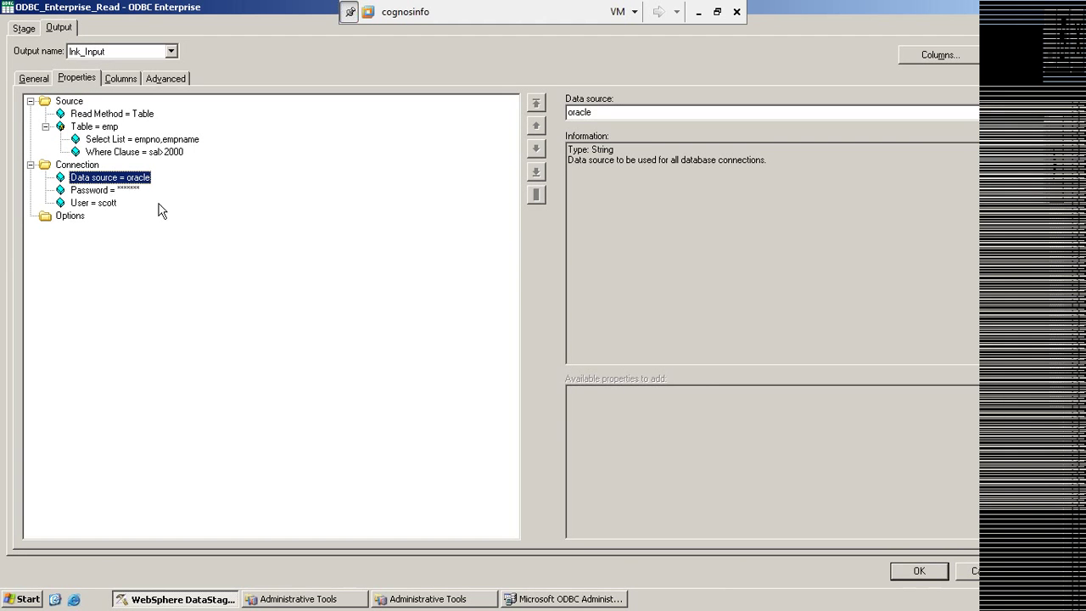
Clear the Data source value in the connection properties of the stage's output.
left_click(82, 195)
left_click(82, 186)
left_click(77, 169)
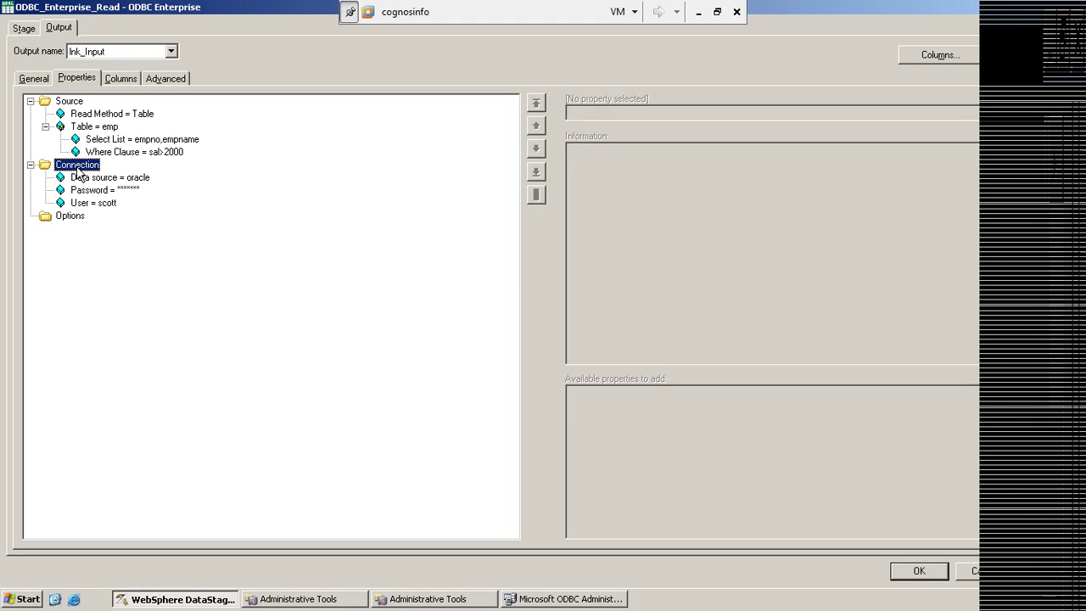
left_click(88, 178)
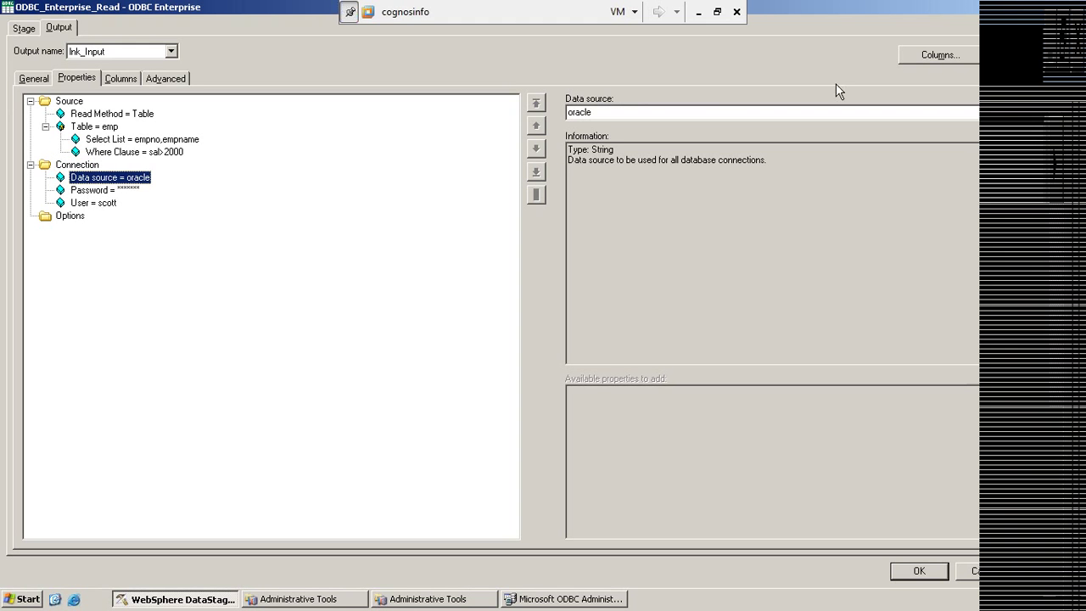
left_click(670, 113)
key("BackSpace")
key("BackSpace")
key("BackSpace")
key("BackSpace")
key("BackSpace")
key("BackSpace")
Check the Password property, clear the User value, and accept the removal of the dependent Password property.
left_click(89, 190)
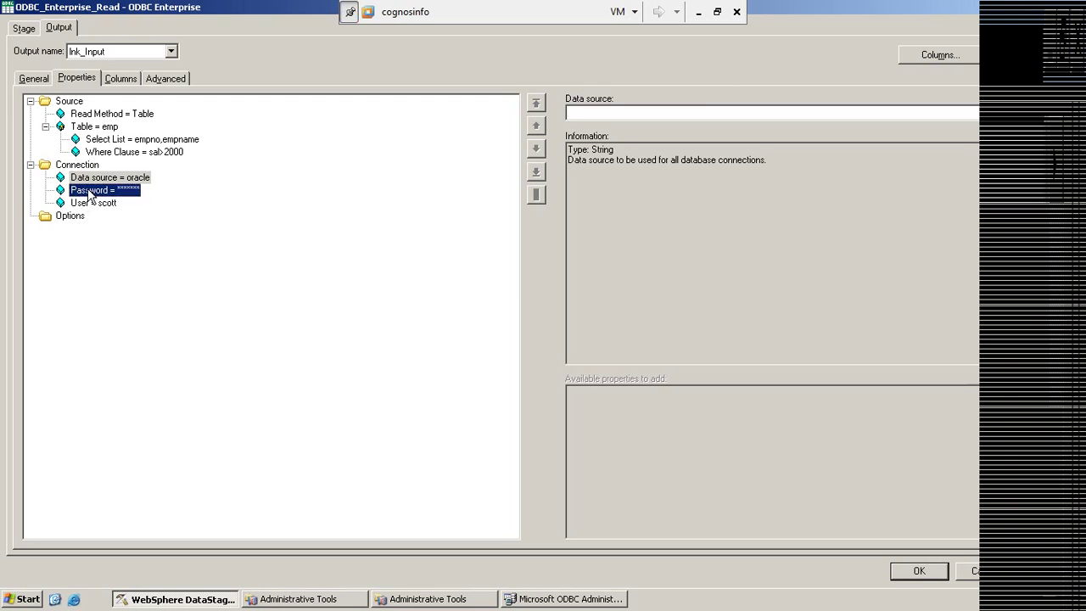
left_click(698, 110)
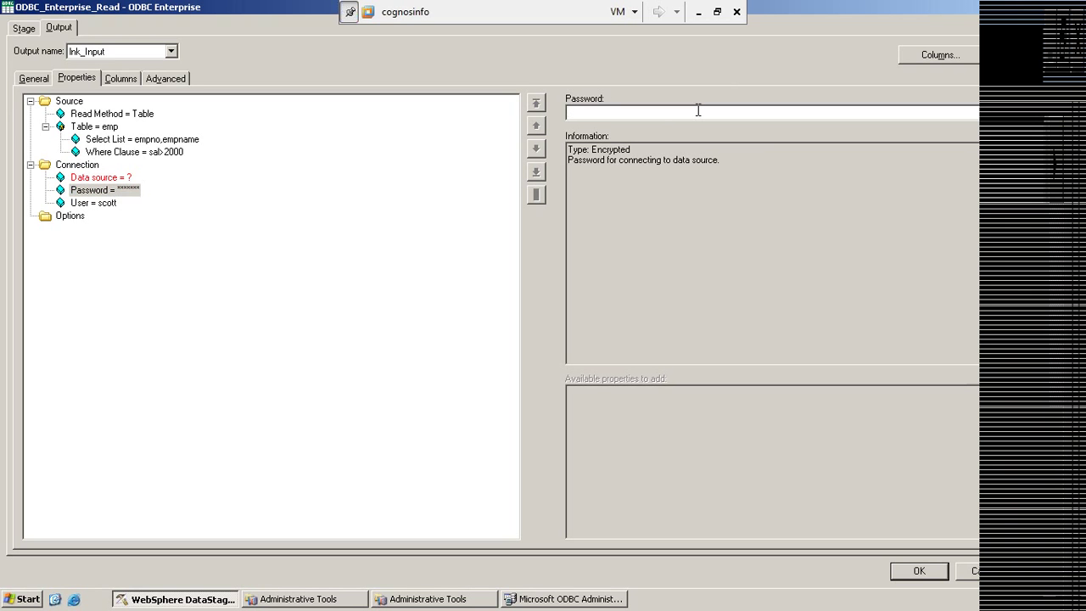
left_click(88, 203)
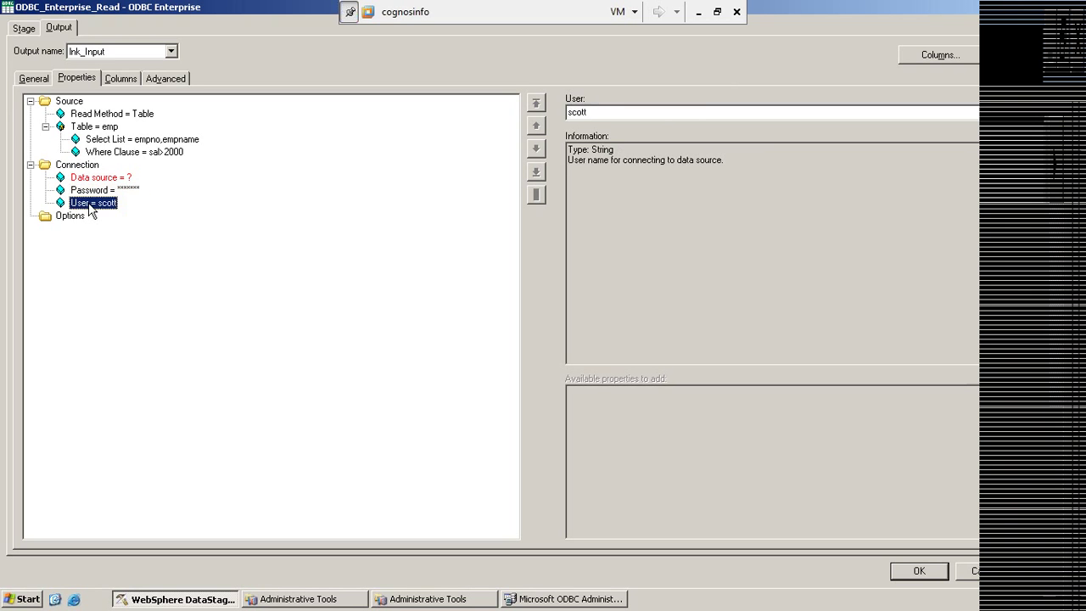
left_click(700, 114)
key("BackSpace")
key("BackSpace")
key("BackSpace")
key("BackSpace")
key("BackSpace")
left_click(79, 182)
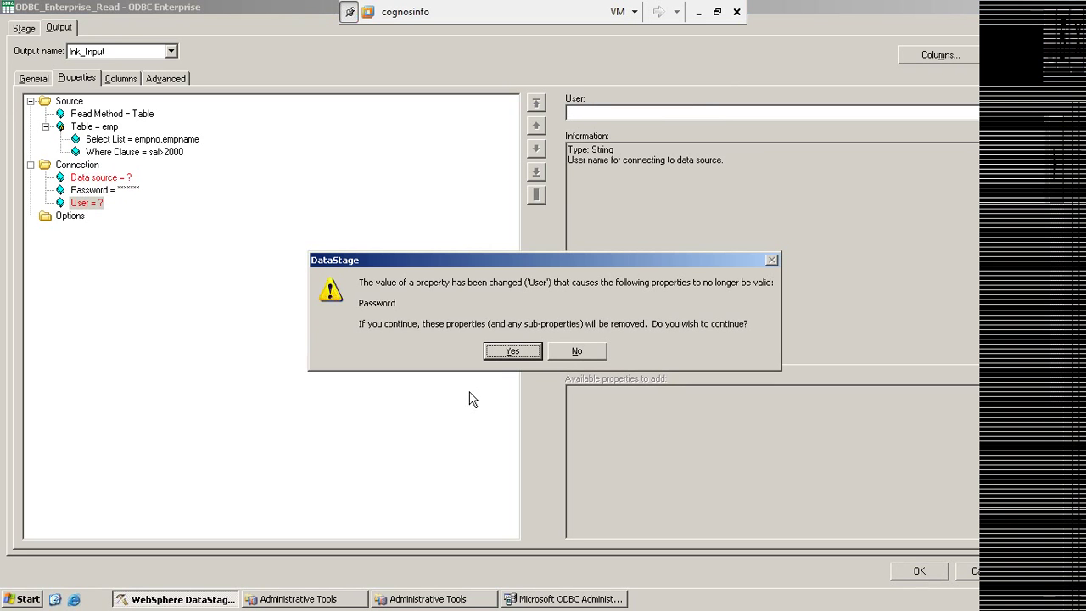
left_click(501, 355)
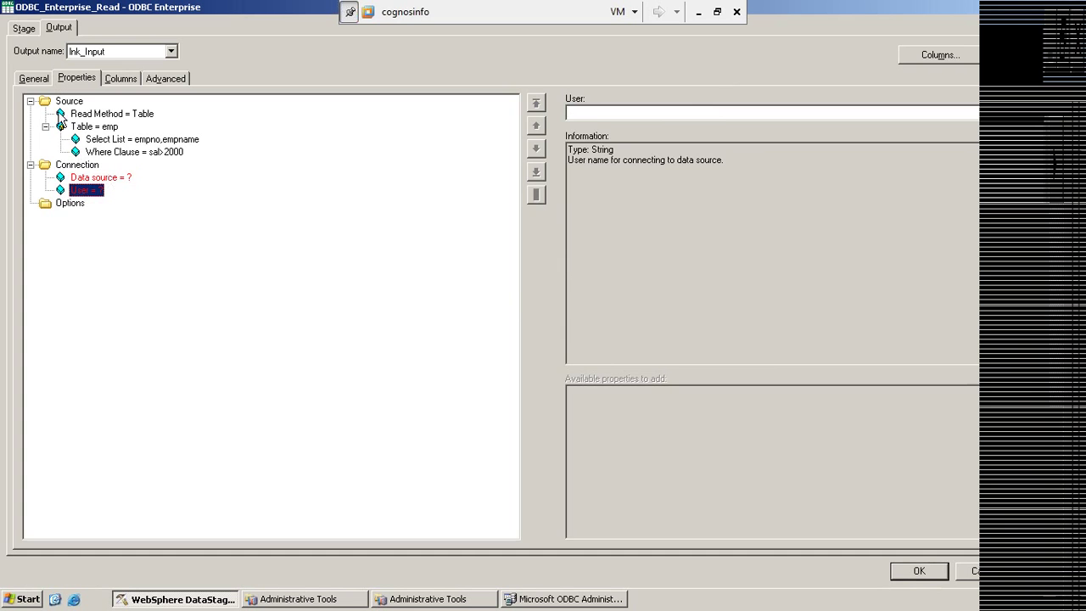
Load the data connection ram_newdataconnection from the Table Definitions folder into the stage and check the output's connection properties.
left_click(25, 30)
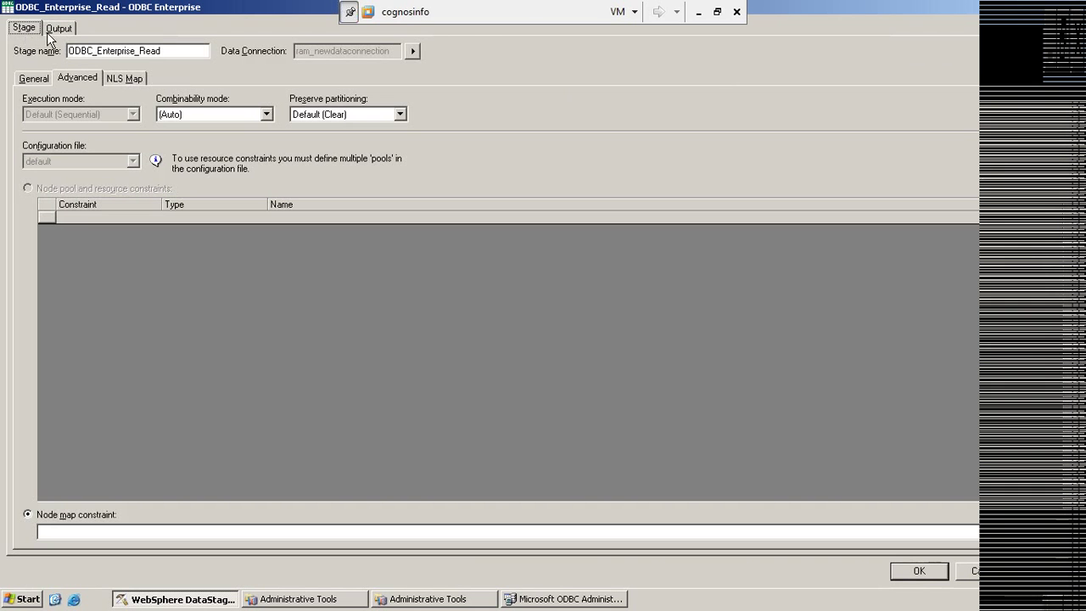
left_click(412, 53)
left_click(438, 52)
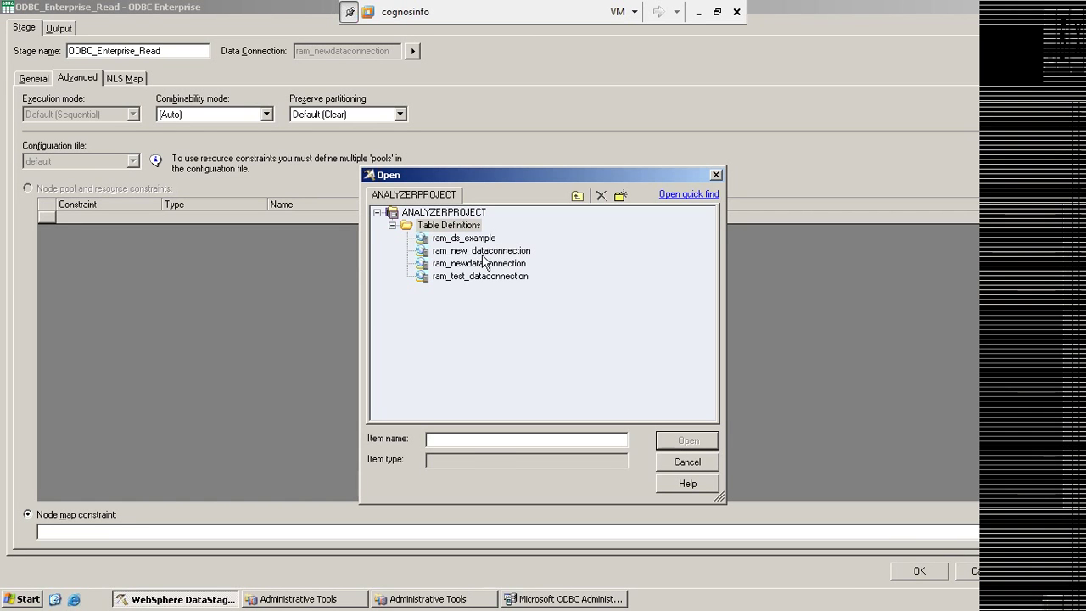
left_click(478, 263)
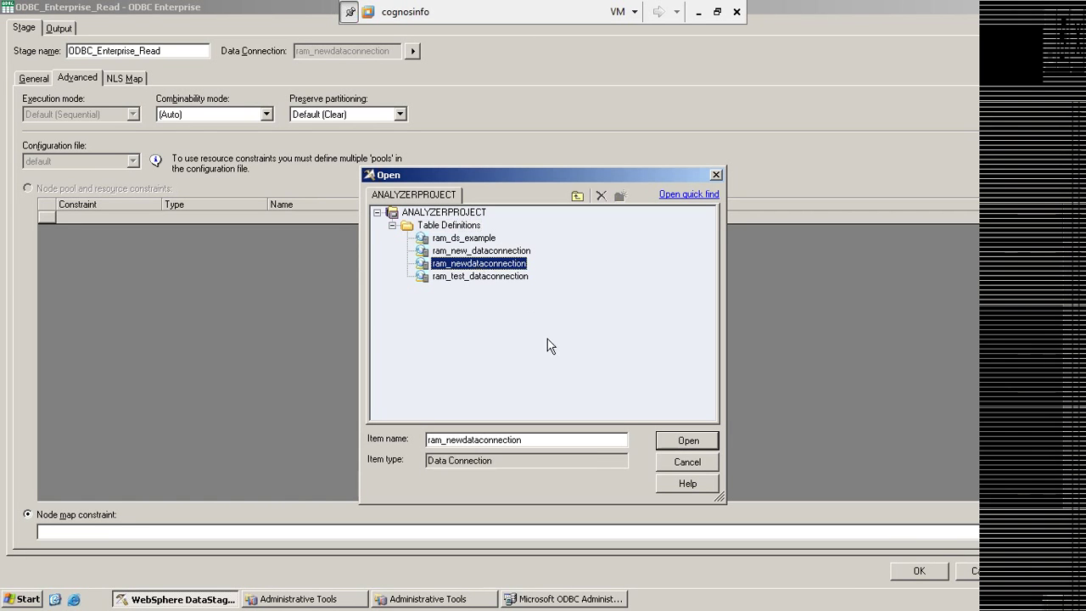
left_click(686, 440)
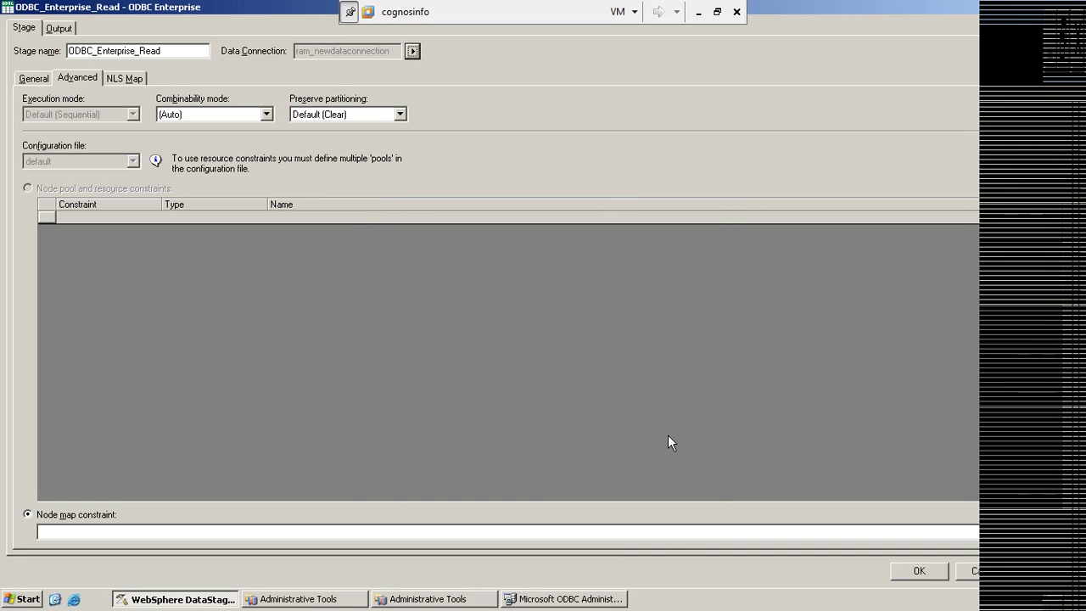
left_click(61, 28)
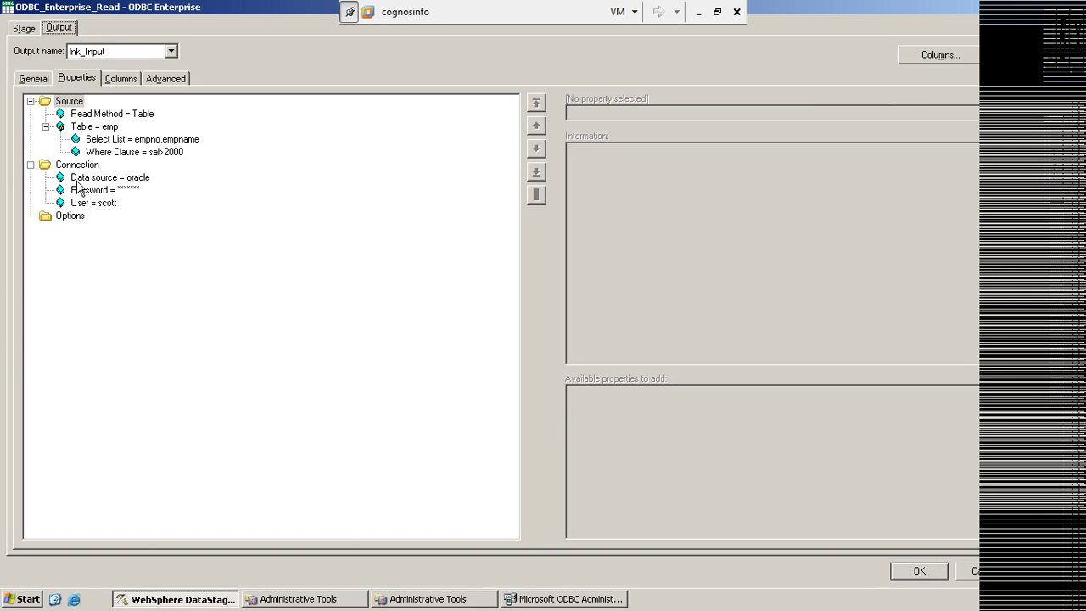
Review the stage settings again, and examine the output's Read Method, Table, Select List and Where Clause properties.
left_click(25, 29)
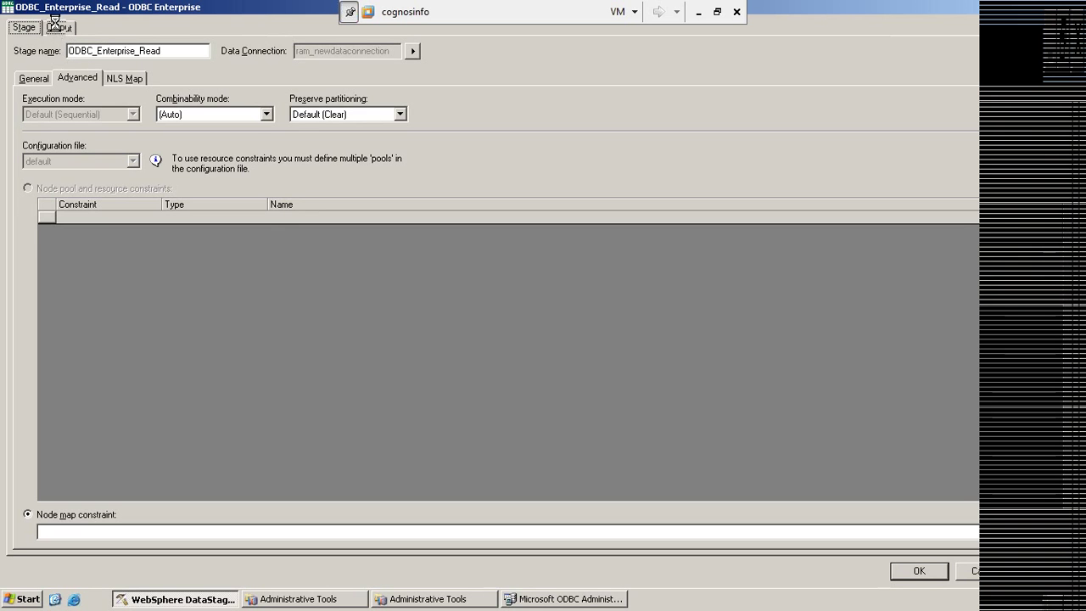
left_click(57, 28)
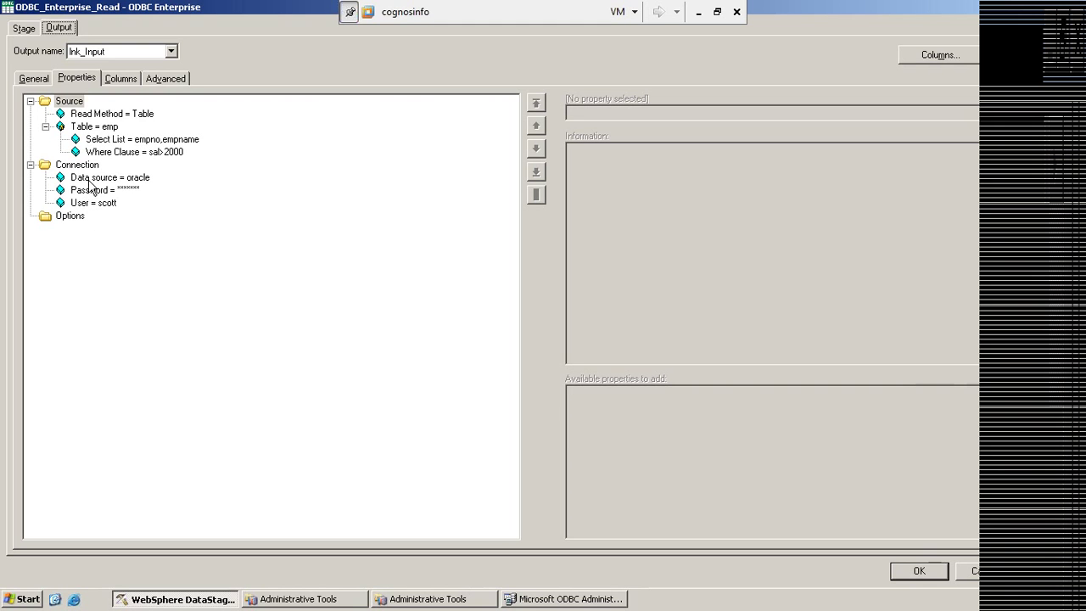
left_click(90, 115)
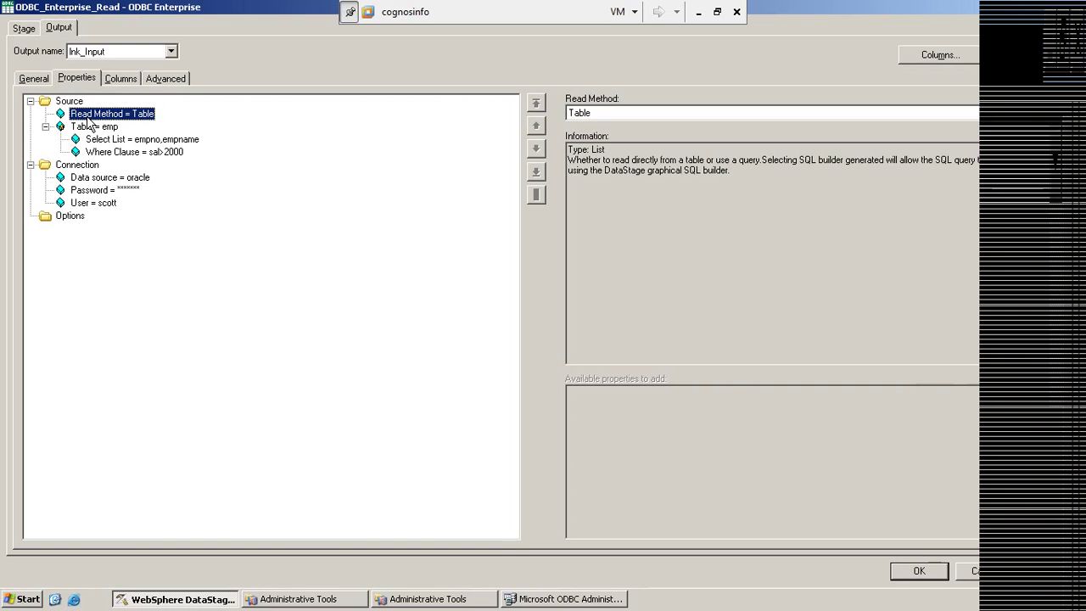
left_click(82, 129)
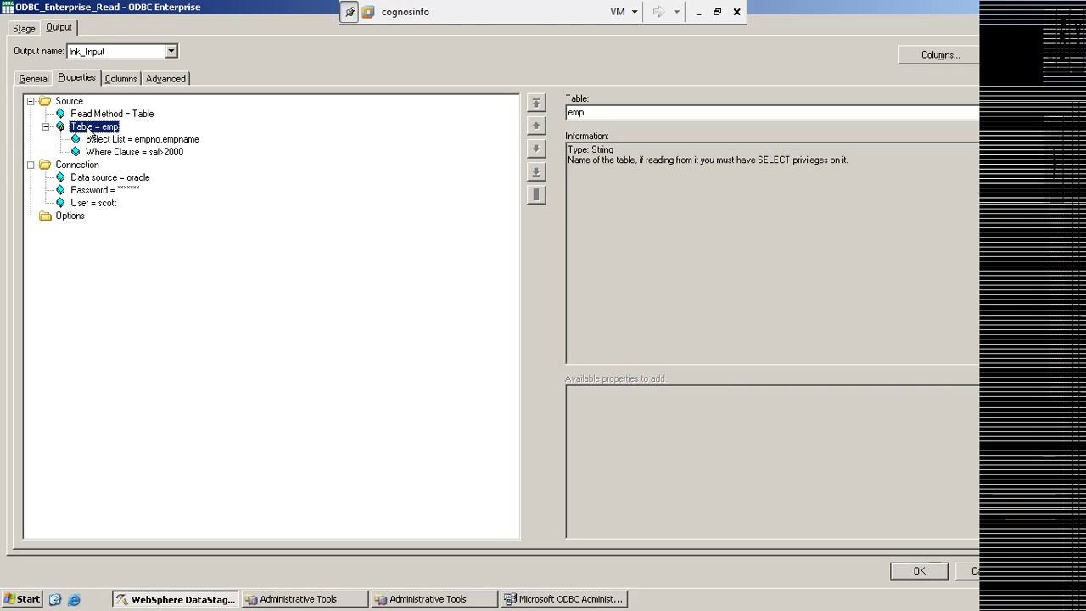
left_click_drag(585, 112, 565, 113)
left_click(123, 139)
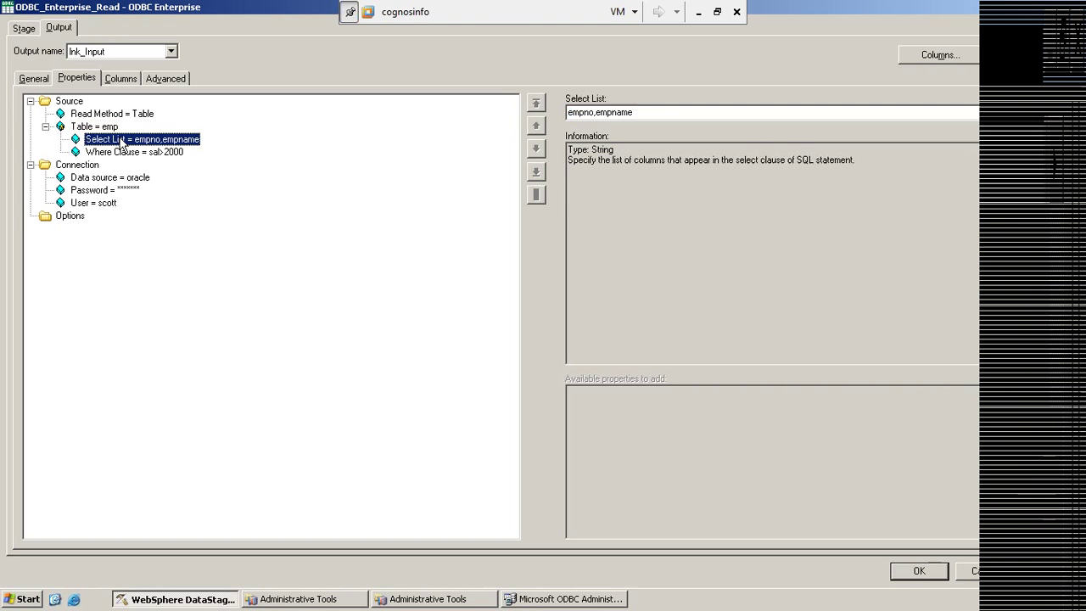
left_click_drag(652, 112, 500, 110)
left_click(100, 155)
Change the output's Read Method to User-defined SQL and confirm the change.
left_click(98, 116)
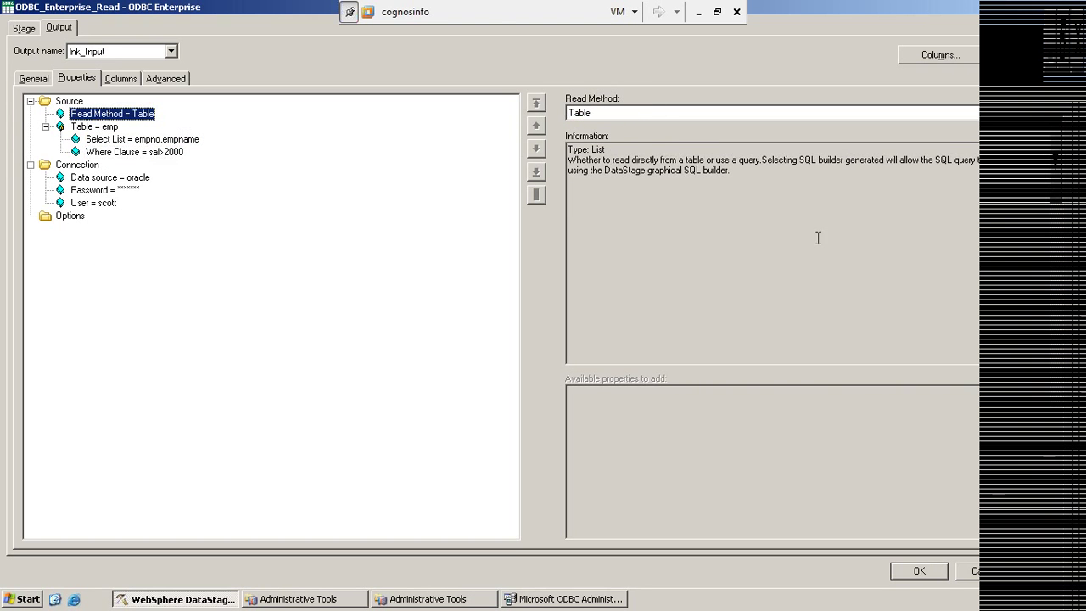
left_click(780, 113)
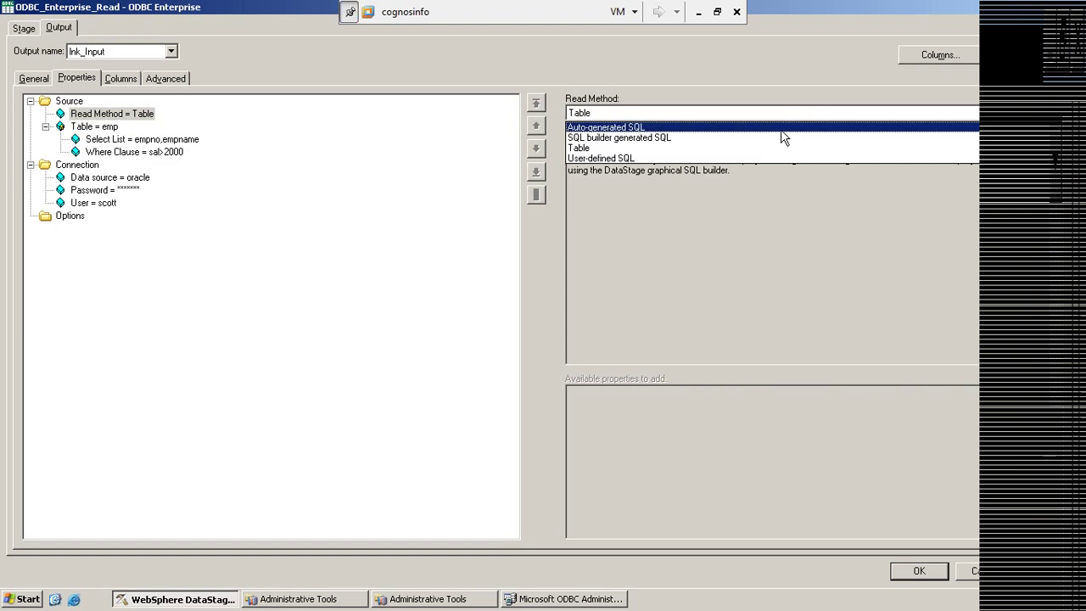
left_click(596, 159)
left_click(492, 350)
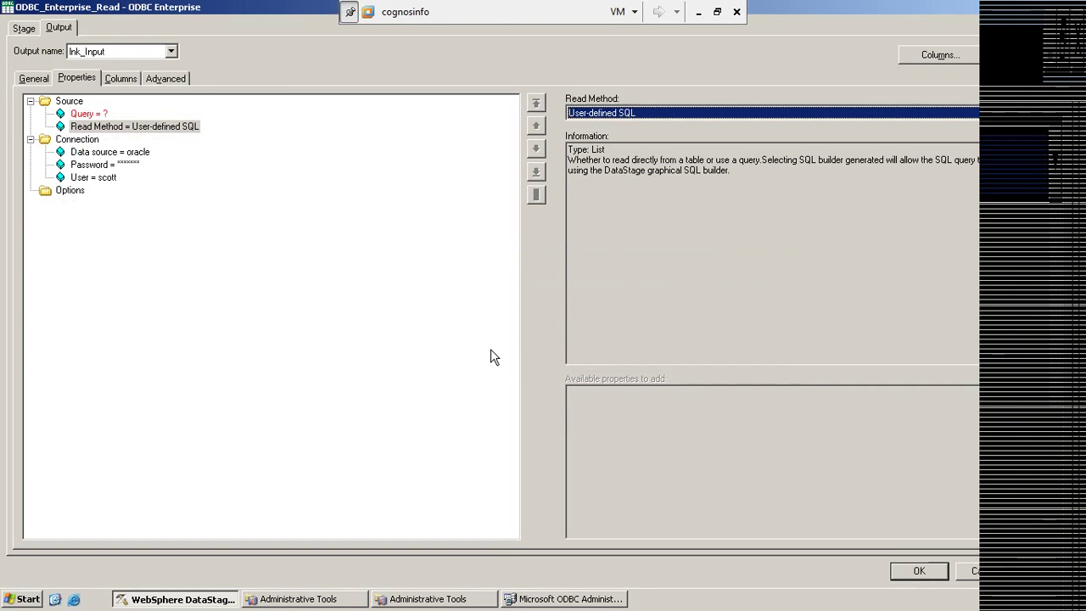
Enter the multiline query "select empno,empname,deptname from emp,dept where emp.deptno=dept.deptno" in the Query property.
left_click(87, 117)
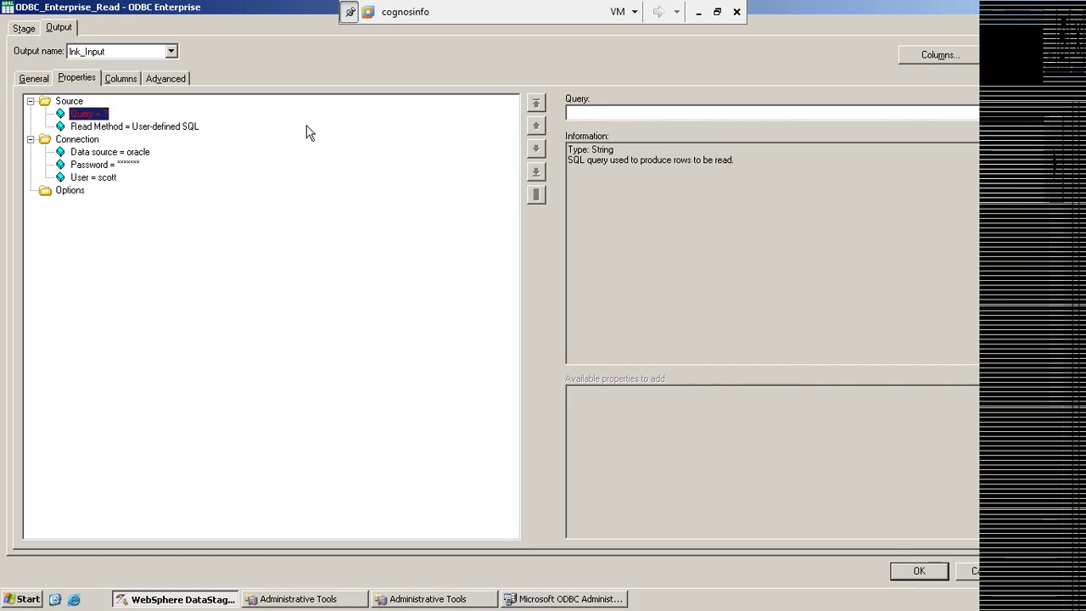
left_click(971, 113)
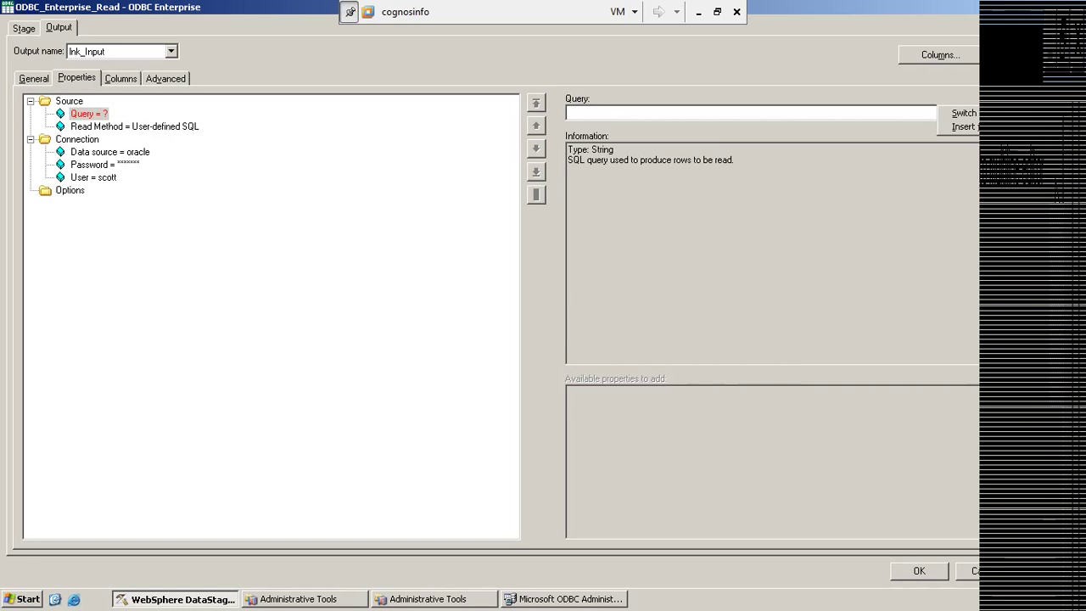
left_click(957, 110)
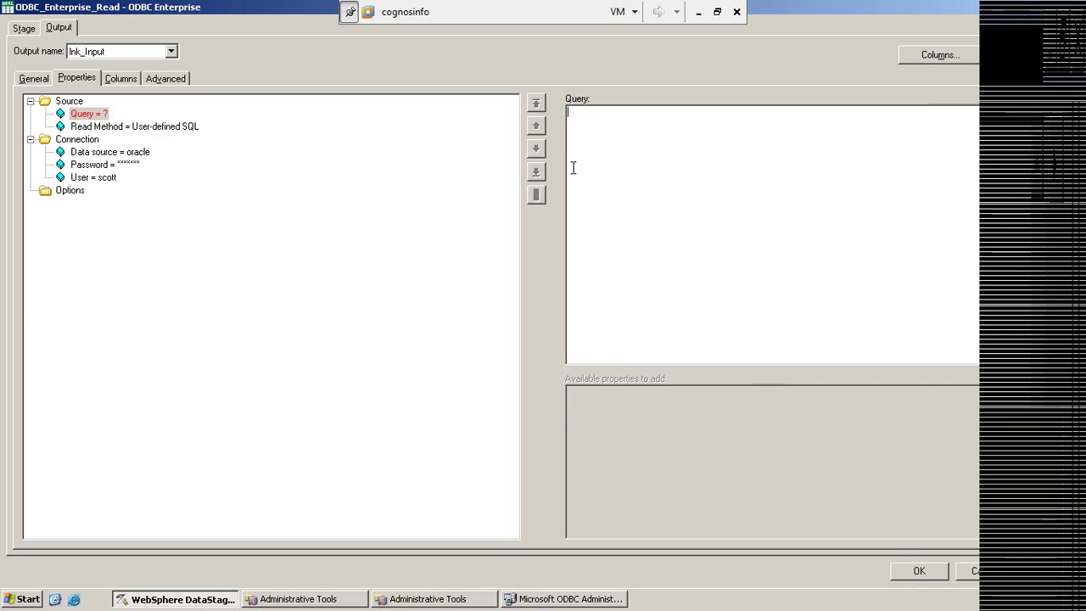
type("select empno,empname,deptnam")
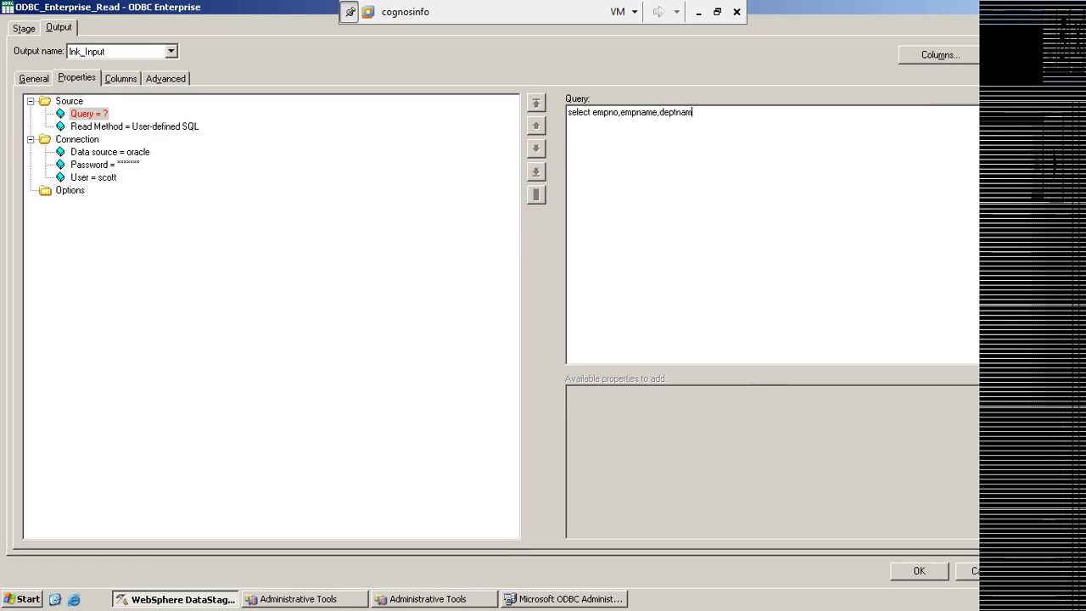
type("e from ")
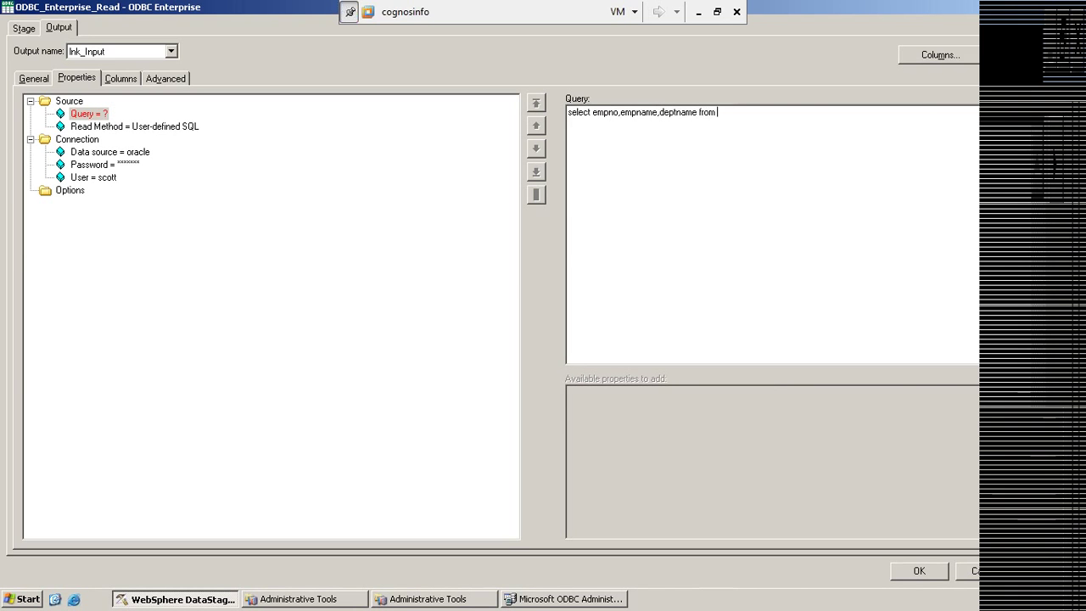
type("emp,dept where emp.deptno=de")
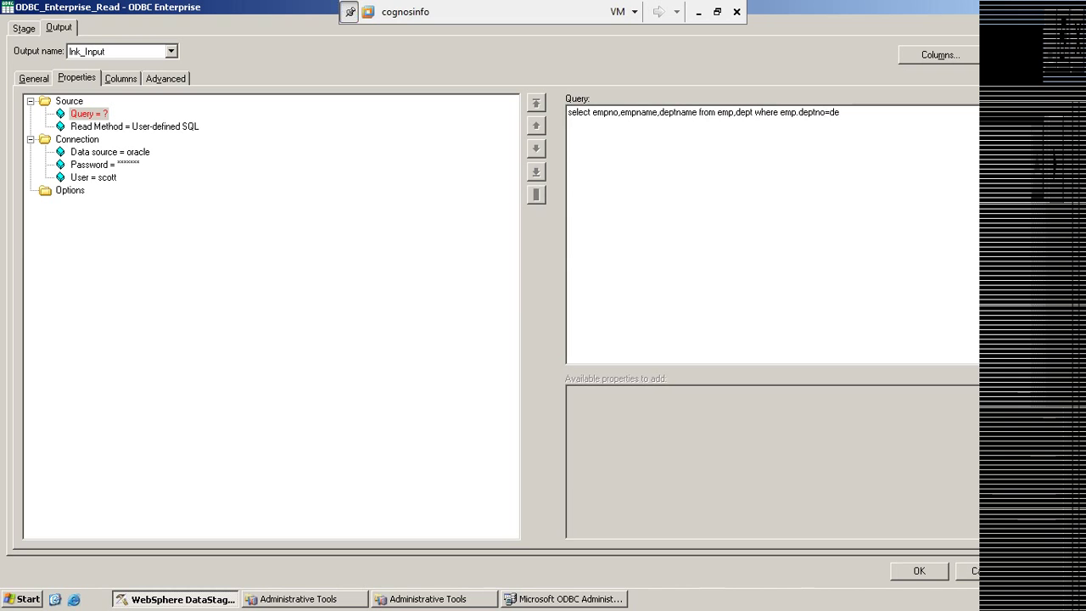
type("pt.deptno")
Change the output's Read Method to SQL builder generated SQL.
left_click(102, 129)
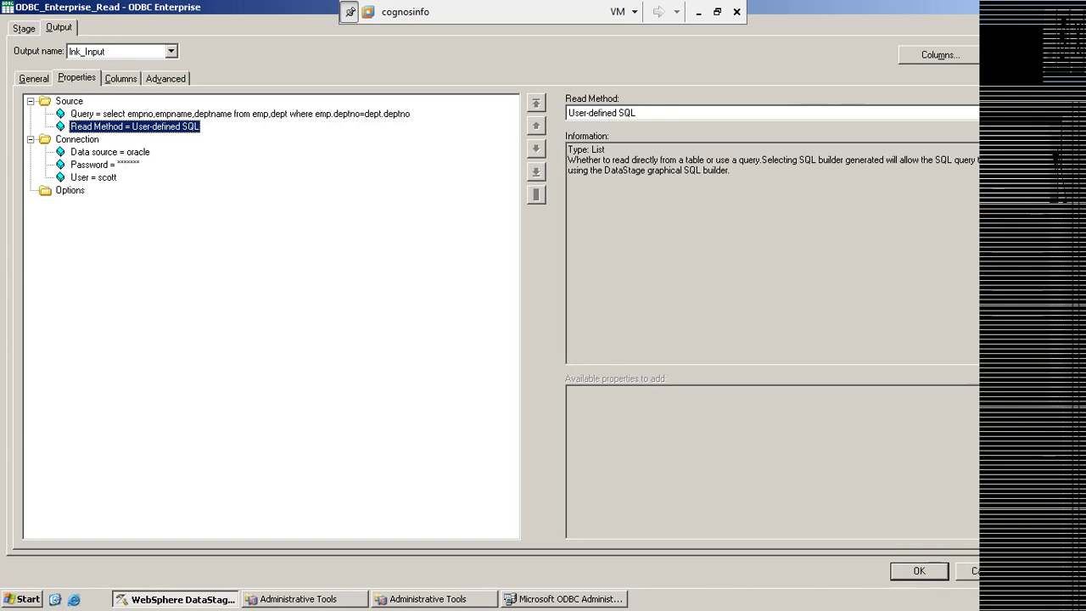
left_click(1050, 113)
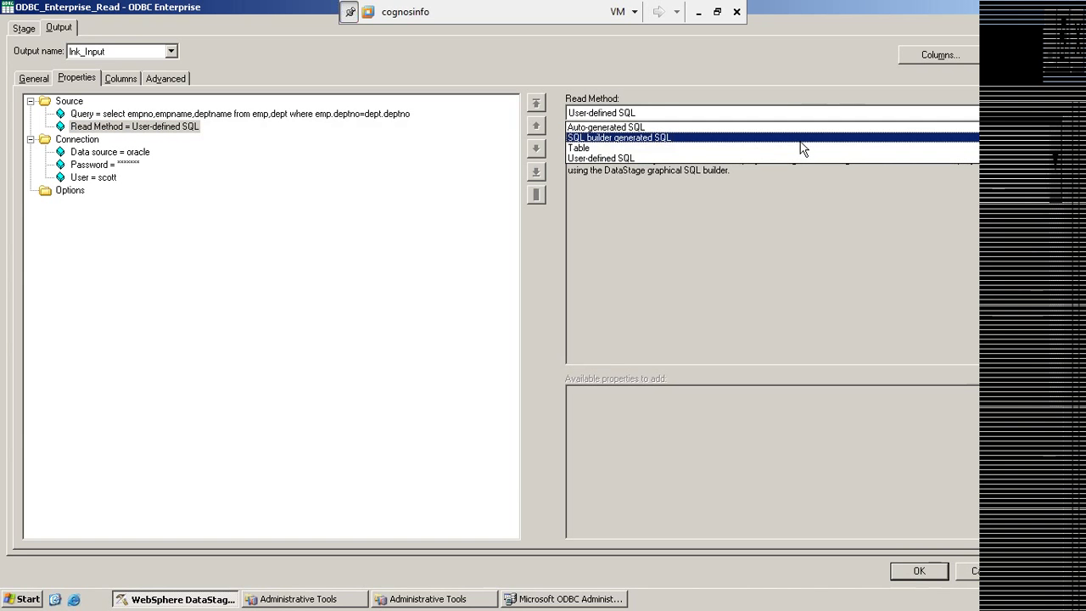
left_click(620, 138)
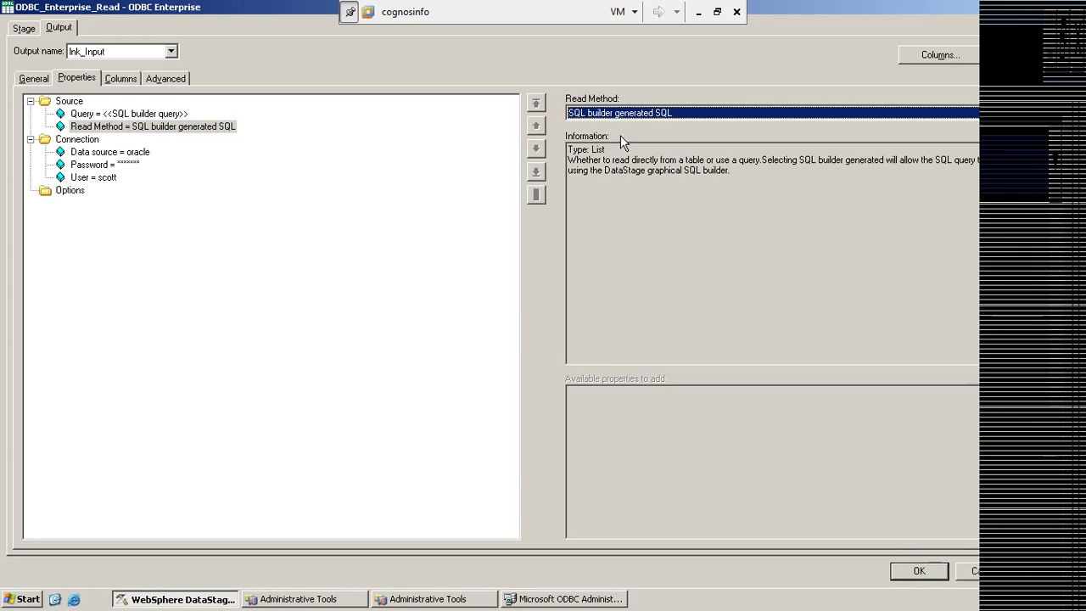
Open the SQL builder for the Query property to build a new query with ODBC Extended syntax.
left_click(91, 116)
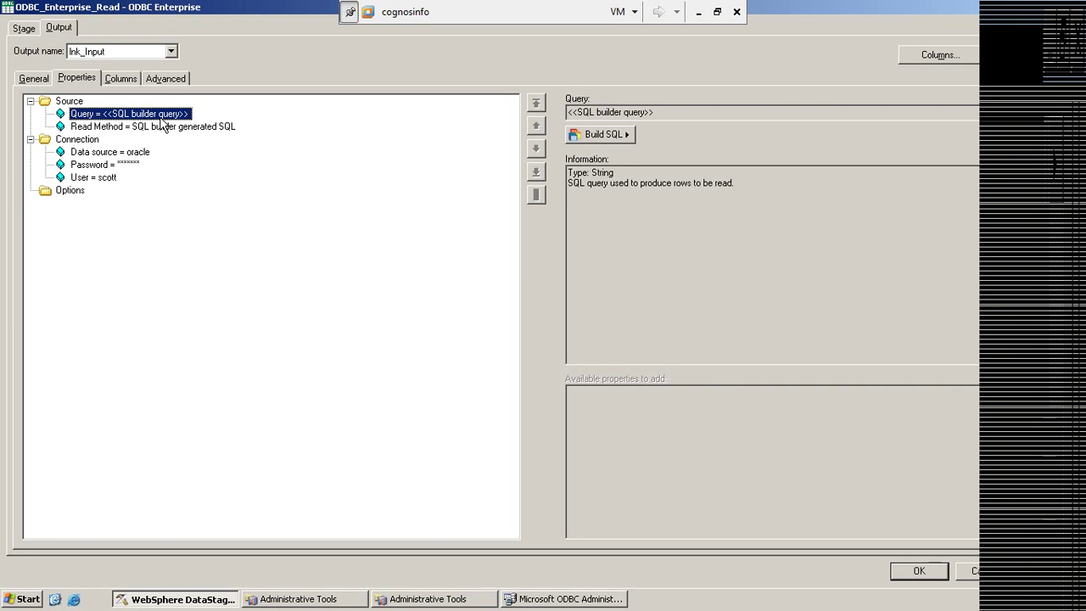
left_click(618, 133)
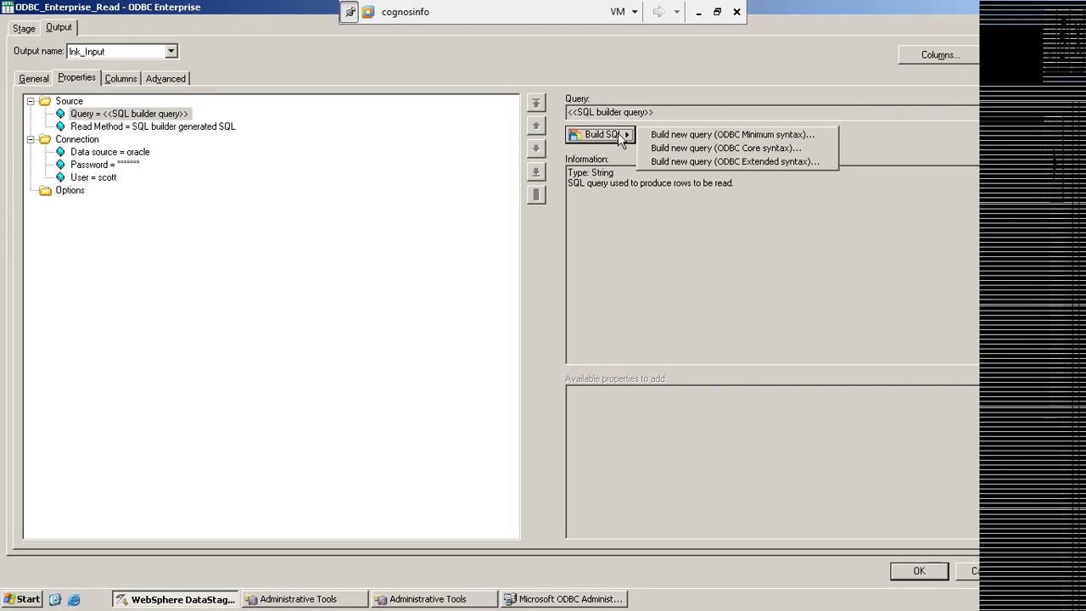
left_click(678, 161)
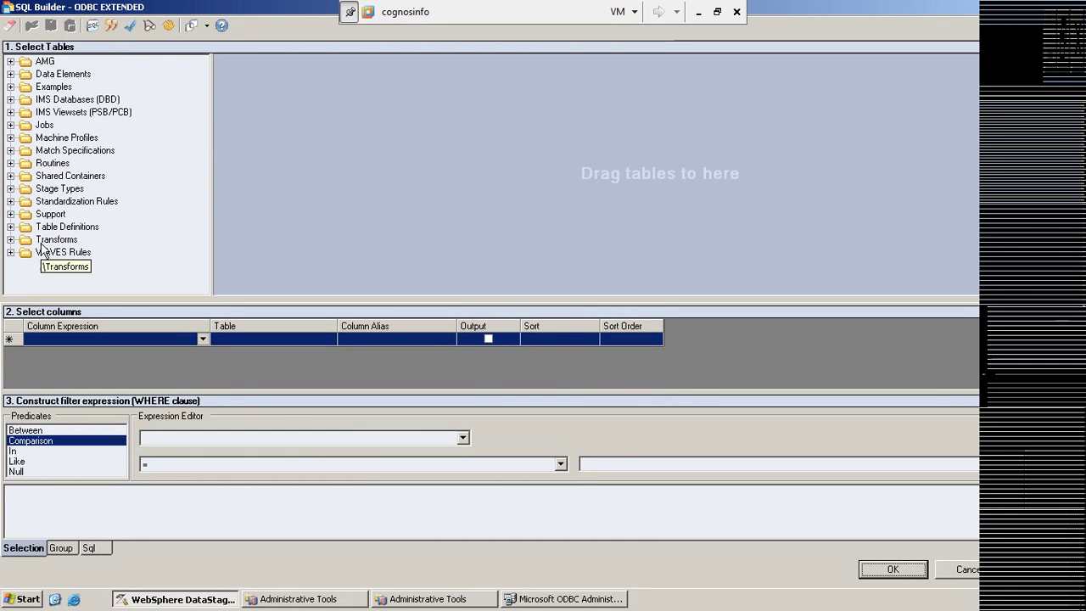
Add the EMPLOYEE table from the ODBC oracle table definitions, under the ORACLE database's SCOTT schema, to the query canvas.
left_click(11, 226)
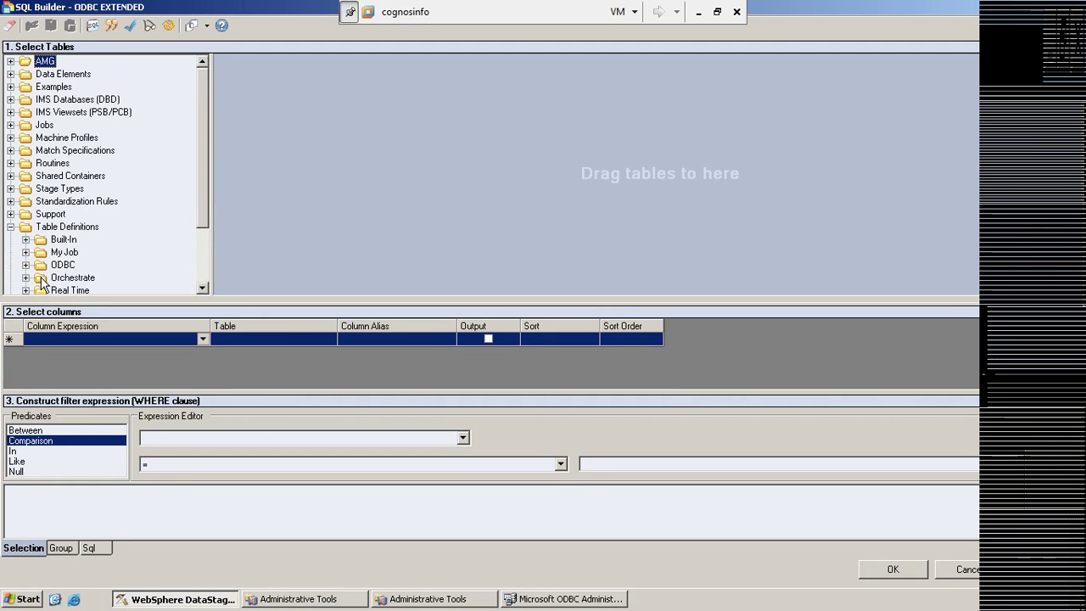
left_click(202, 288)
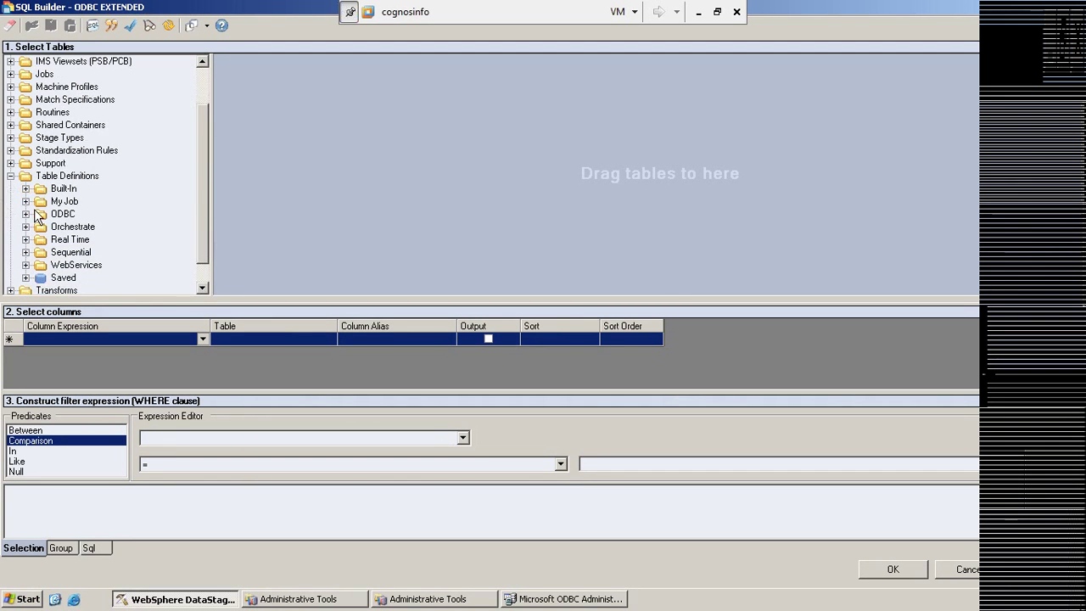
left_click(25, 213)
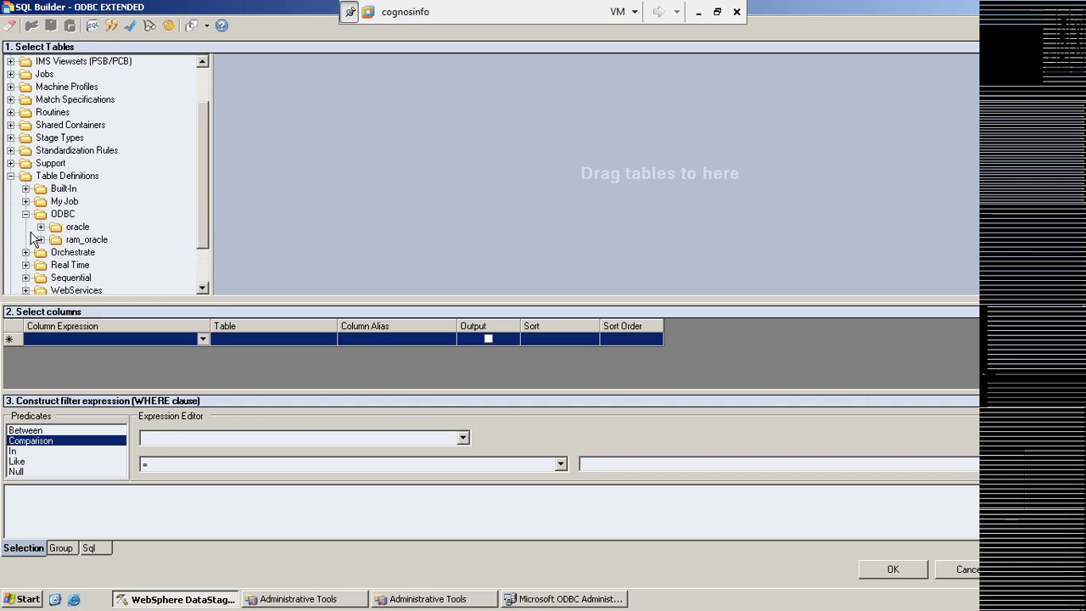
left_click(41, 226)
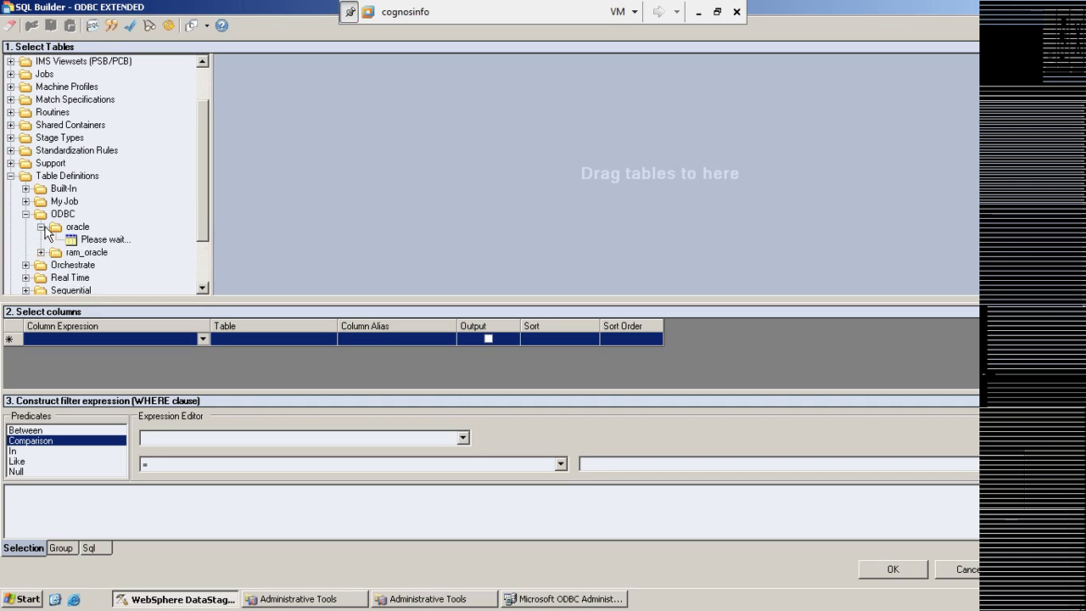
left_click(202, 288)
left_click(202, 288)
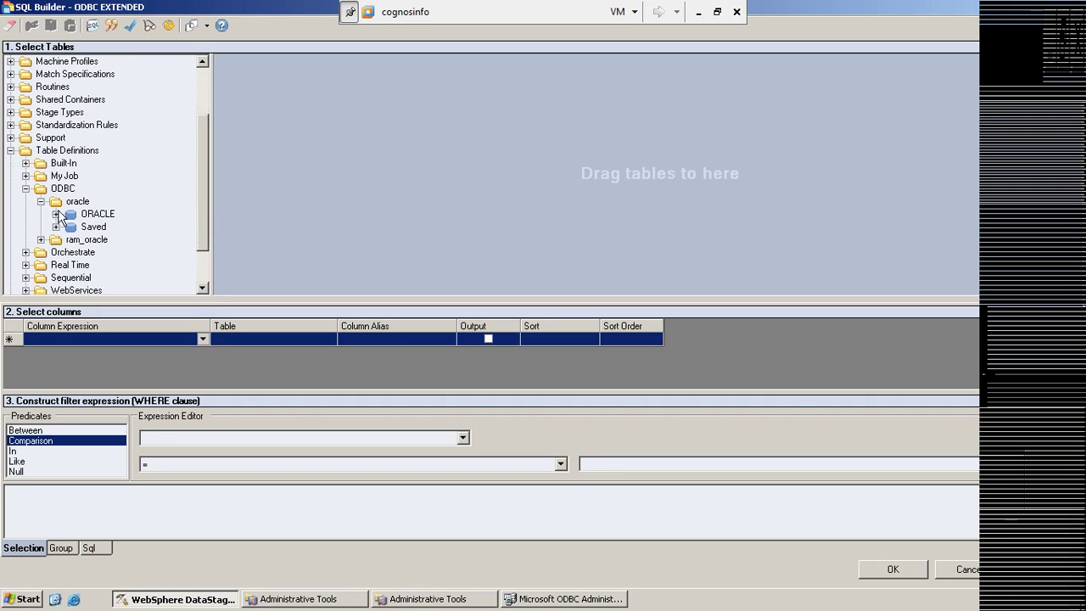
left_click(56, 215)
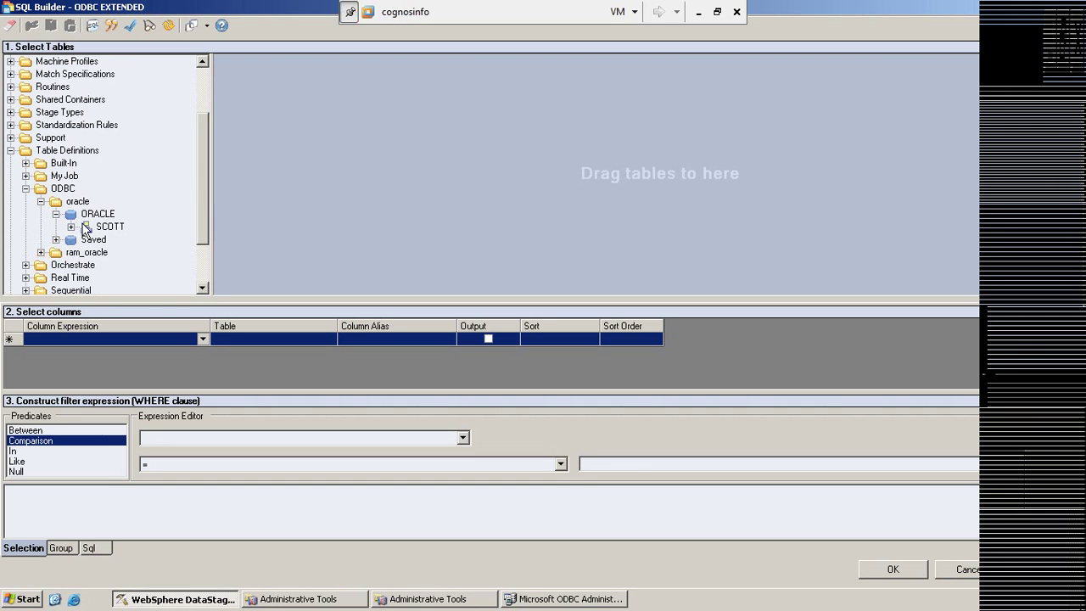
left_click(71, 227)
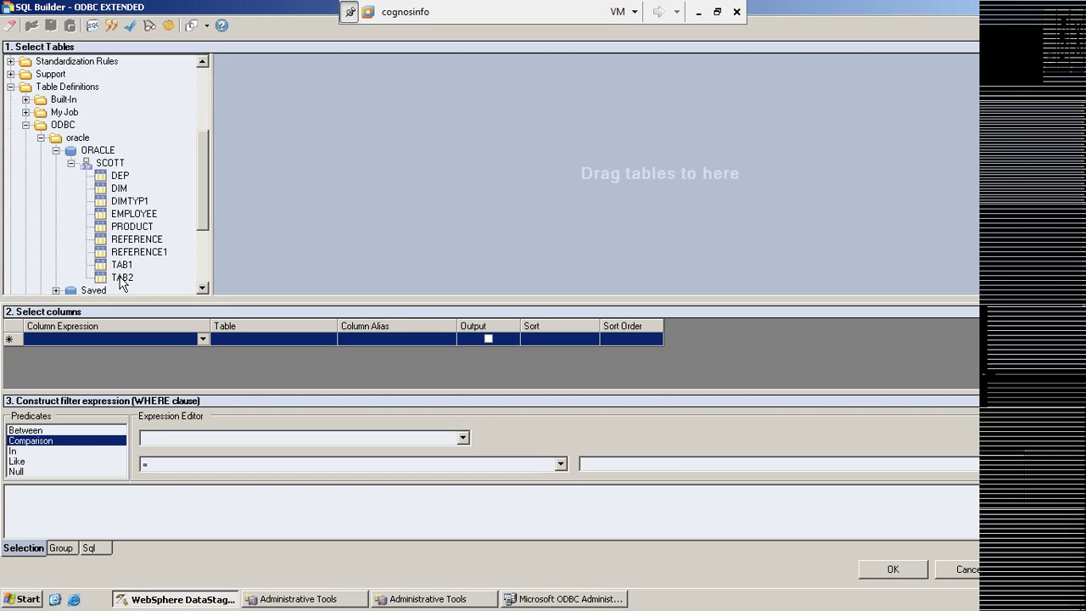
left_click(156, 216)
left_click_drag(155, 217, 332, 145)
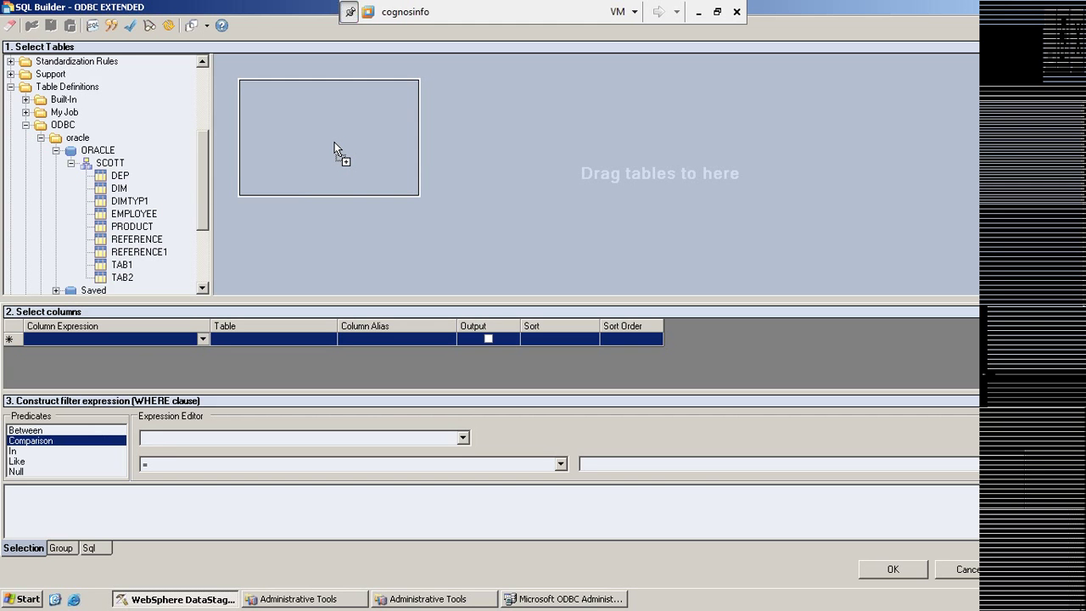
left_click_drag(334, 142, 334, 142)
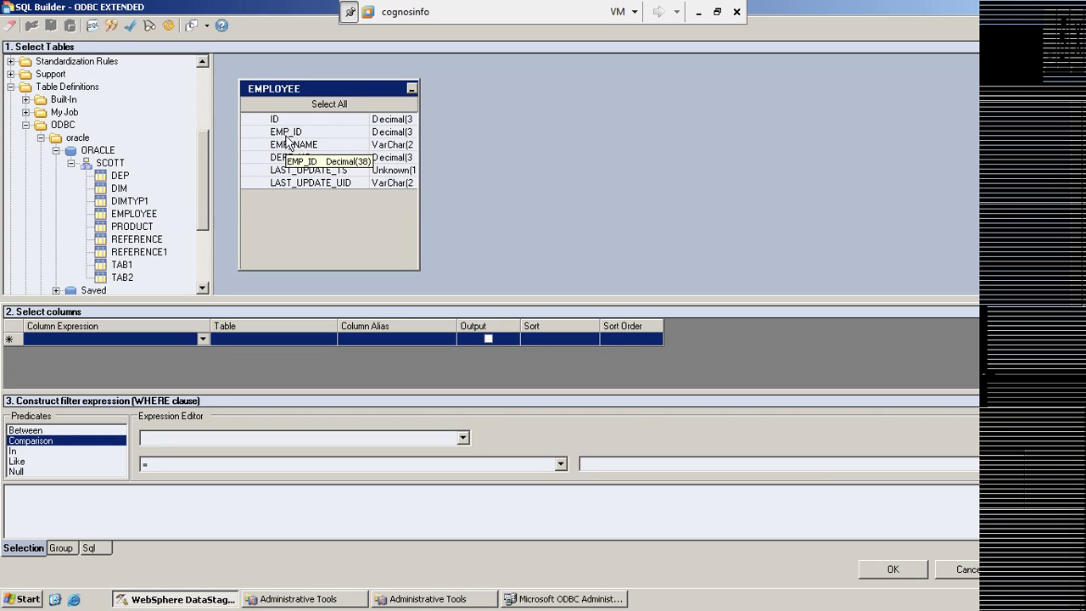
Add the EMPLOYEE table's EMP_ID, EMP_NAME and DEPT_NO columns to the query's selected columns.
left_click_drag(288, 138, 124, 349)
left_click_drag(305, 151, 118, 357)
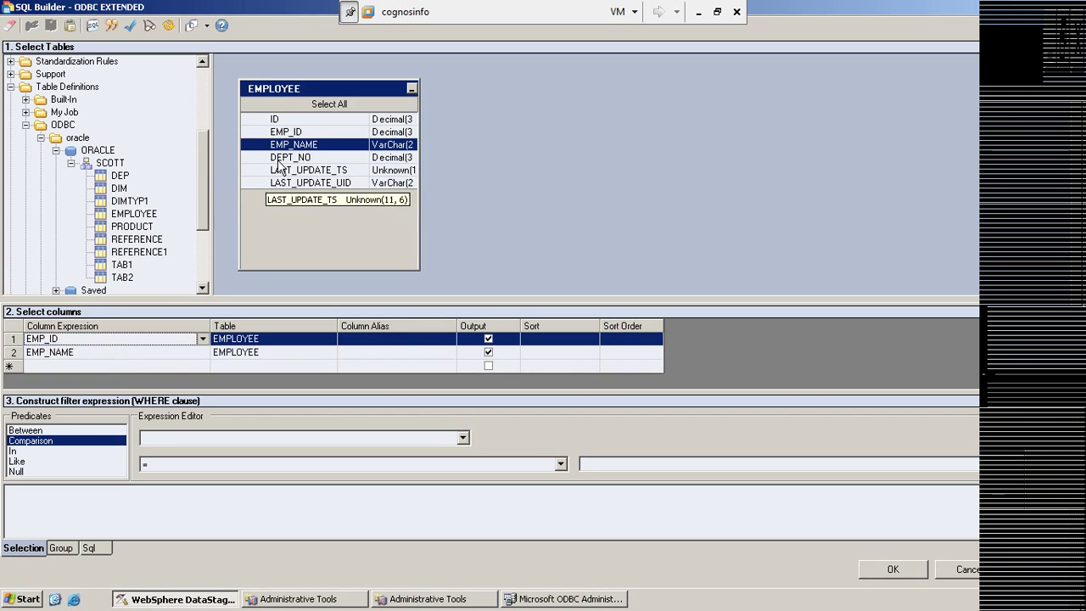
left_click_drag(288, 157, 117, 320)
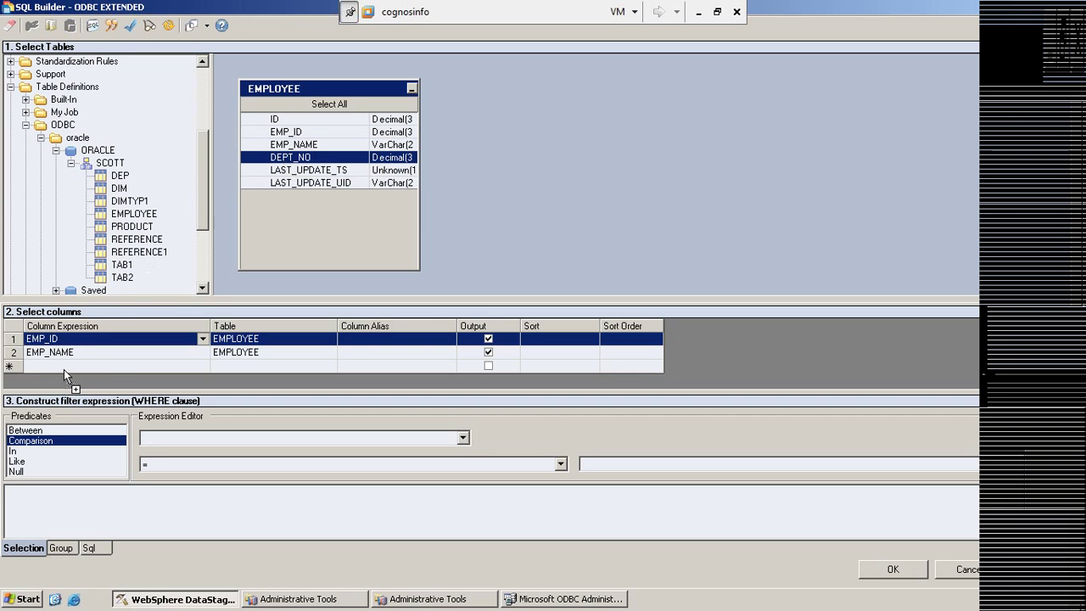
left_click_drag(63, 370, 63, 370)
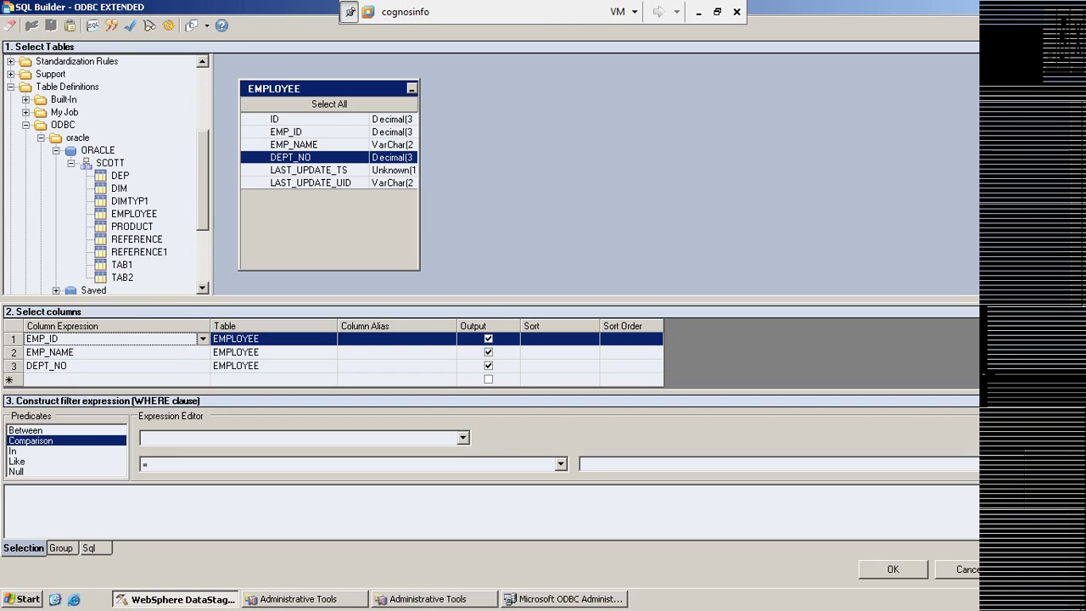
Examine the Sort and Sort Order options available for the EMP_ID column.
left_click(547, 339)
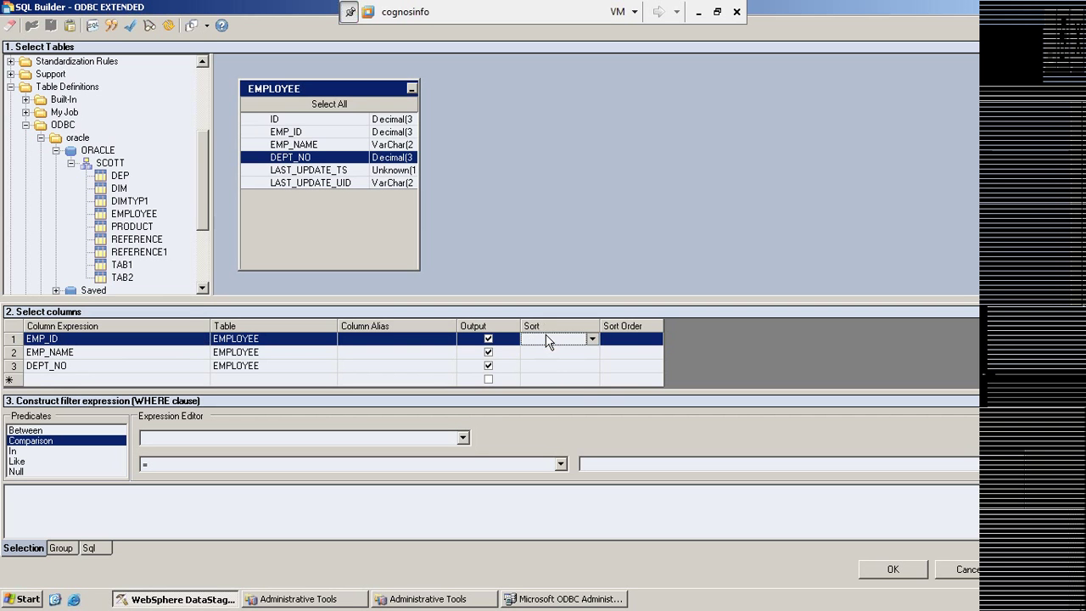
left_click(640, 343)
left_click(654, 339)
left_click(655, 339)
left_click(565, 343)
left_click(591, 339)
left_click(551, 324)
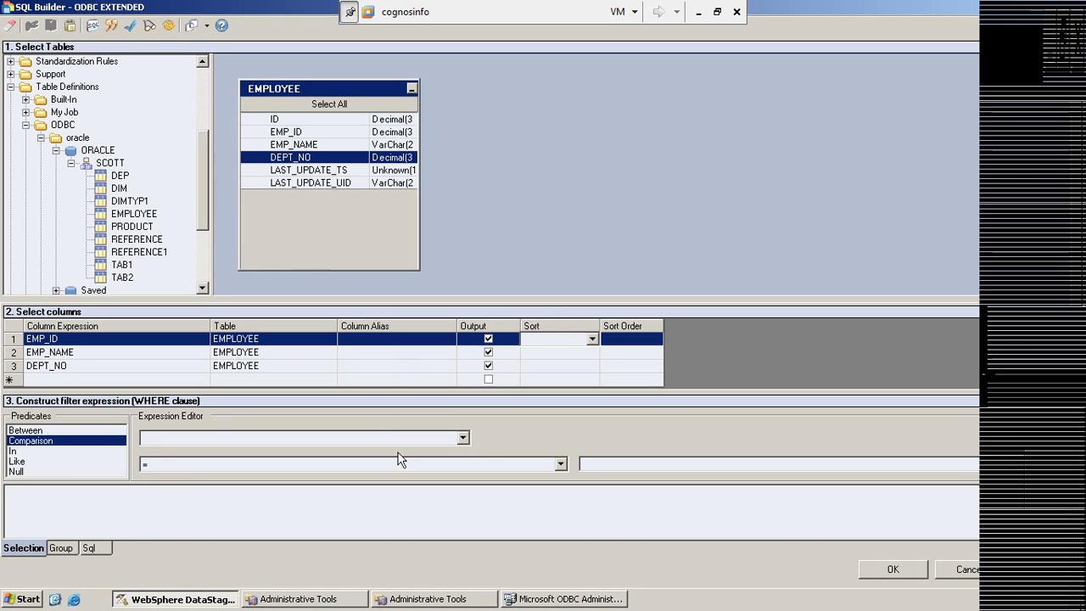
Add the WHERE clause comparison EMPLOYEE.DEPT_NO <> 20 to the query's filter expression.
left_click(462, 438)
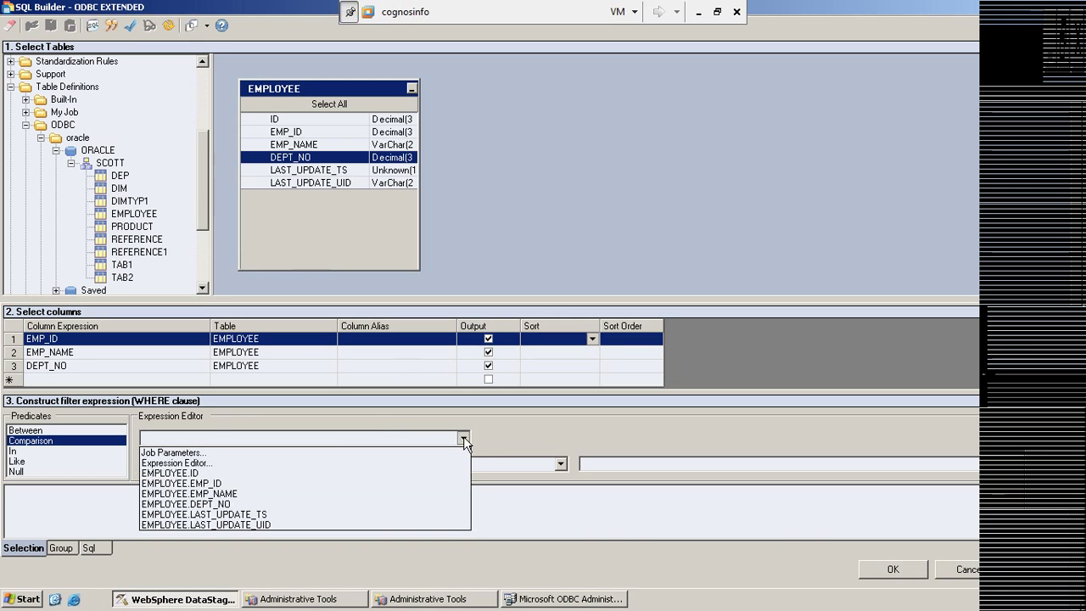
left_click(230, 504)
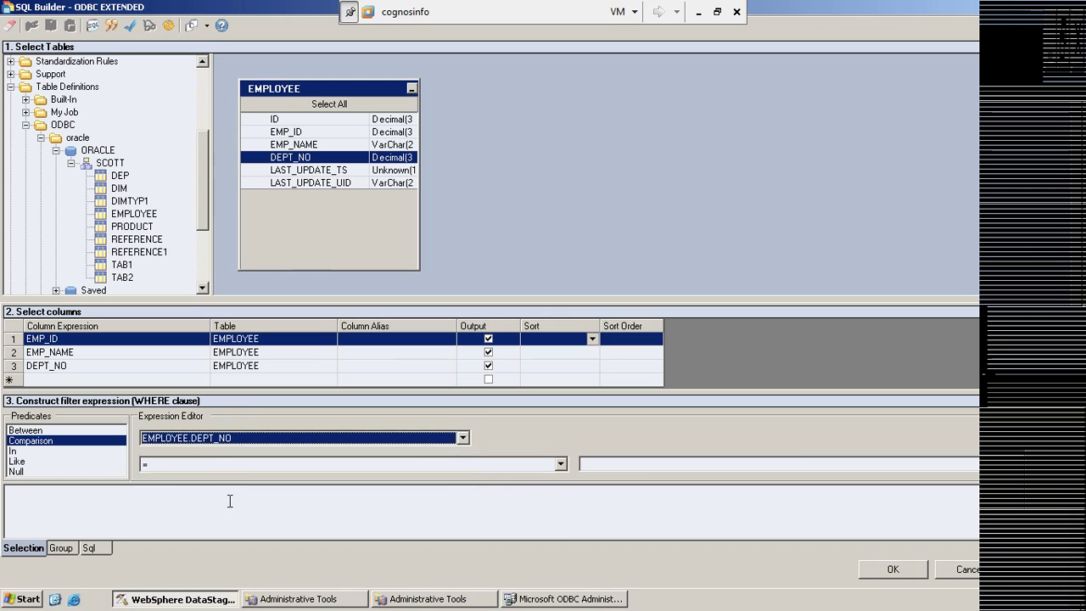
left_click(561, 464)
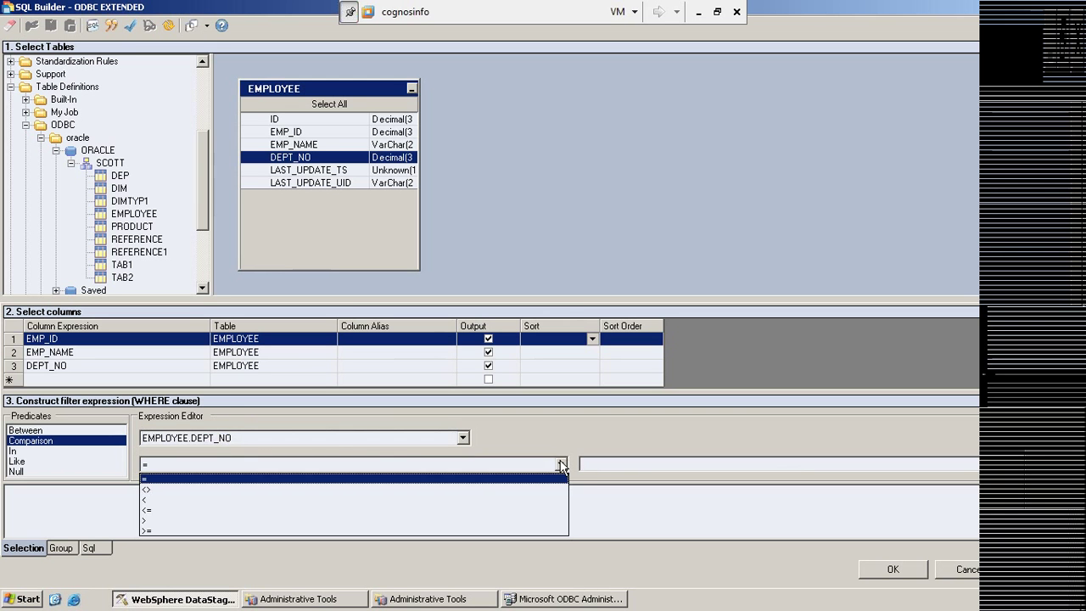
left_click(223, 490)
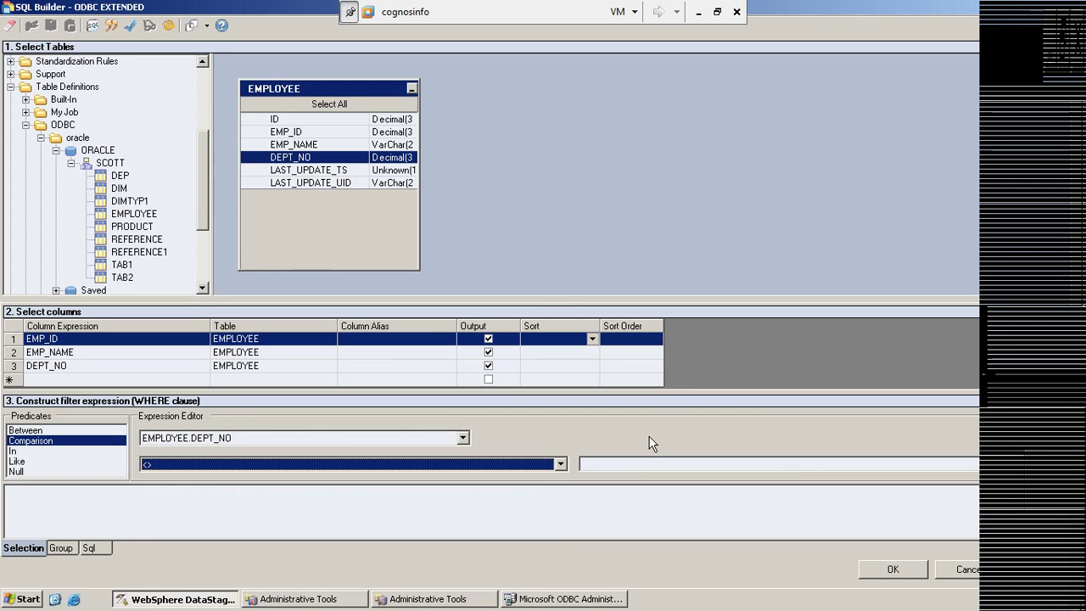
left_click(623, 457)
type("2")
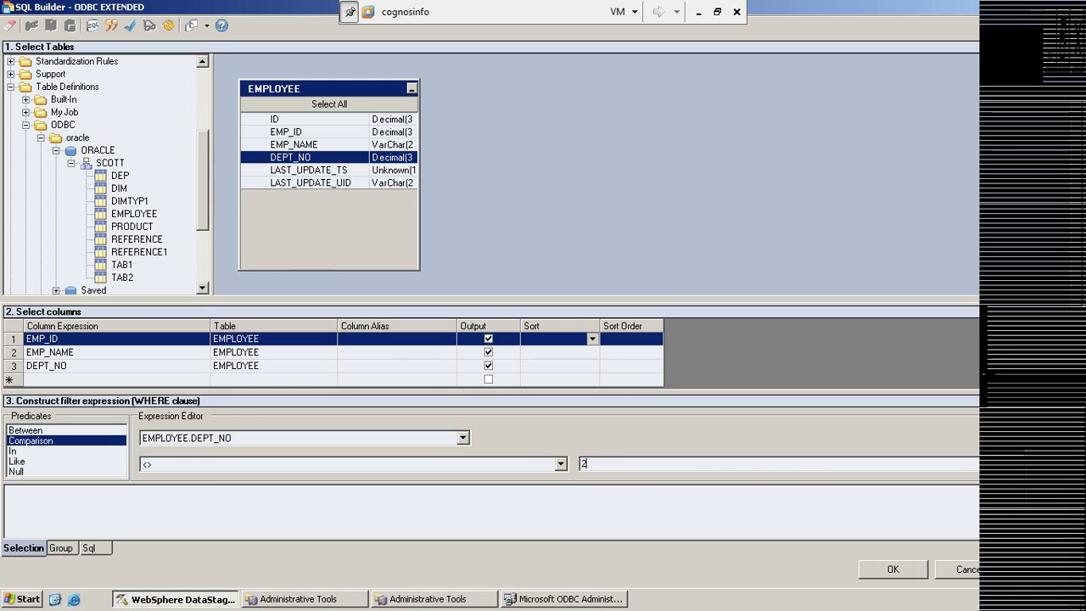
type("0")
left_click(90, 548)
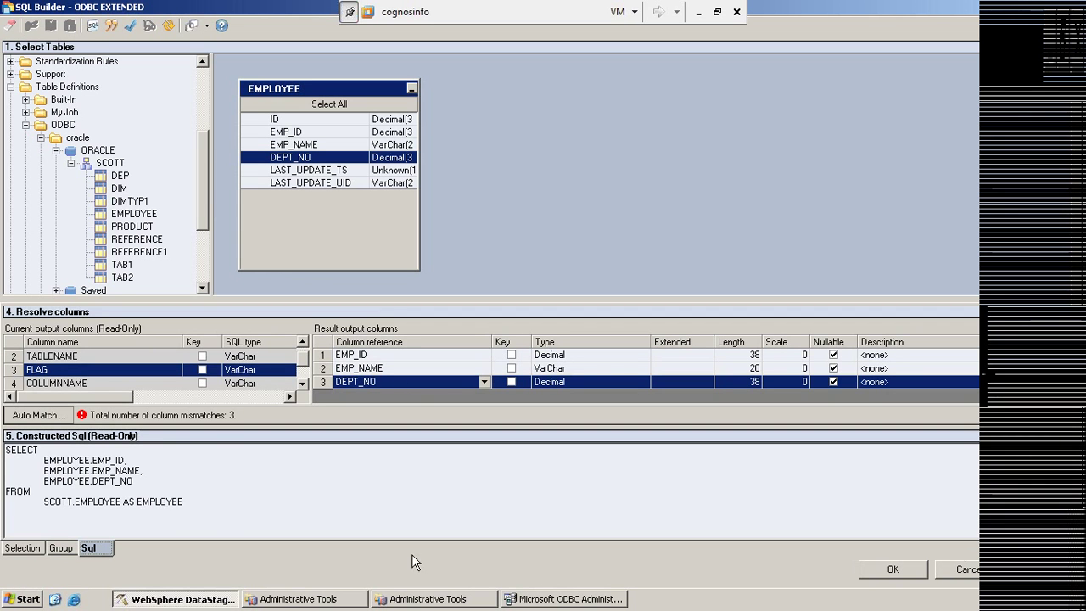
left_click(20, 548)
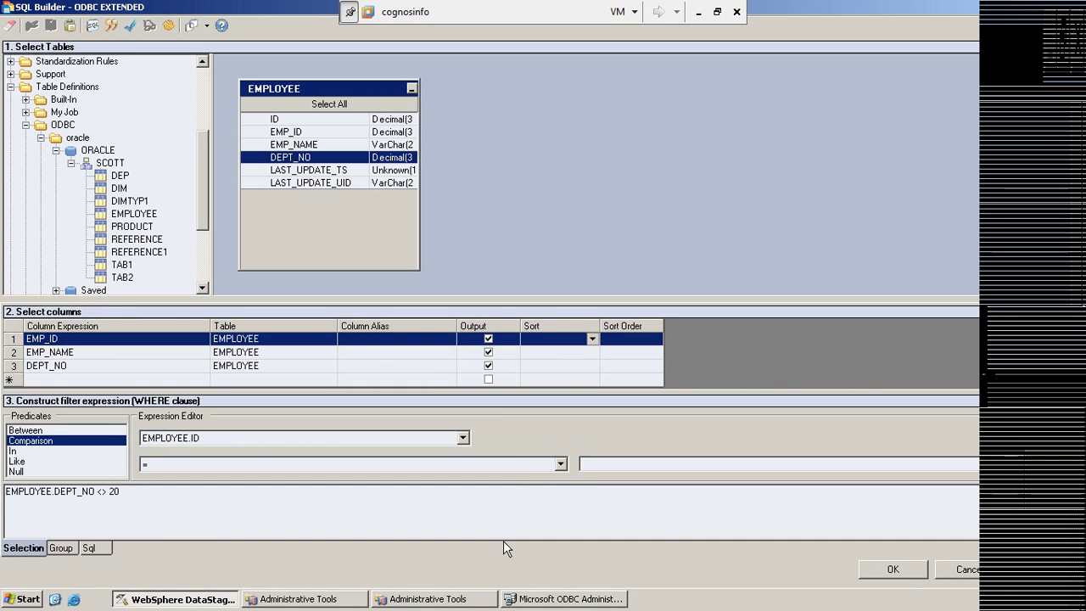
Review the constructed SQL, focusing on its WHERE clause.
left_click(94, 551)
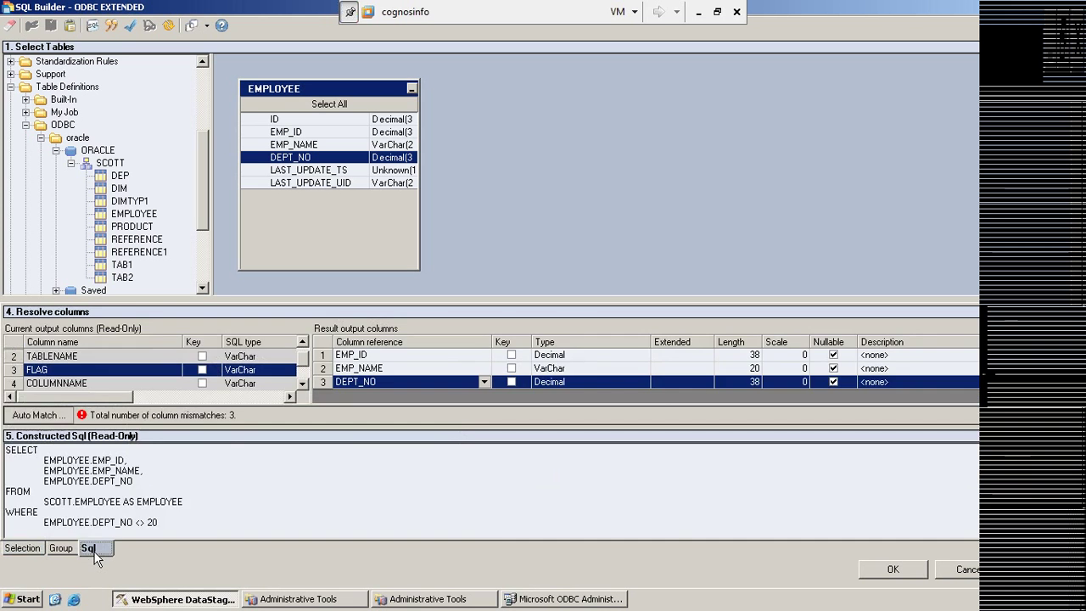
left_click_drag(20, 512, 174, 522)
left_click(181, 519)
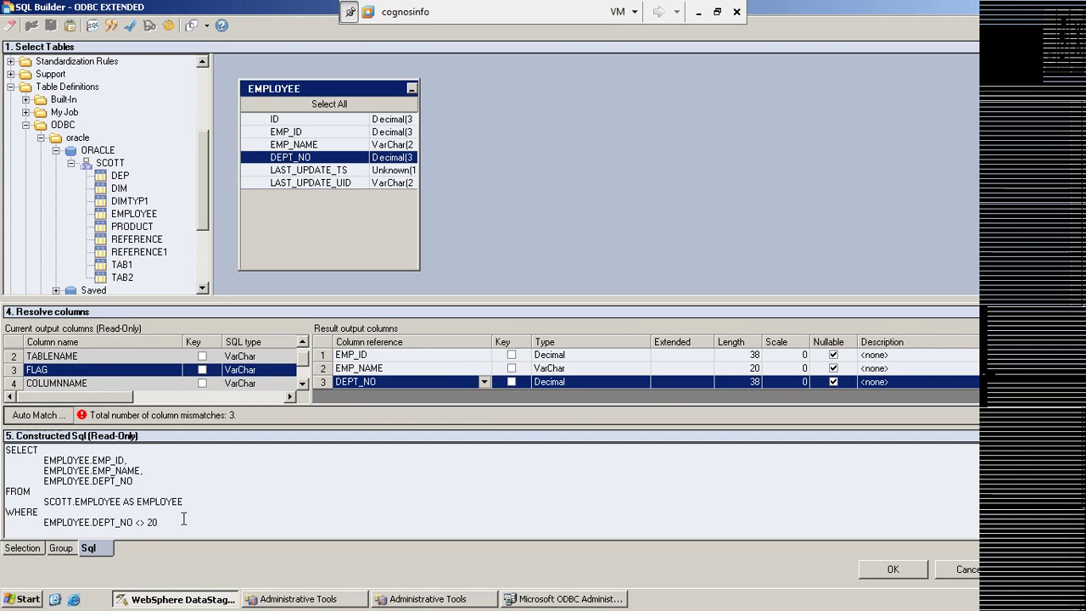
Examine the grouping settings for the selected columns, including the Distinct, Aggregation and Group By options.
left_click(62, 548)
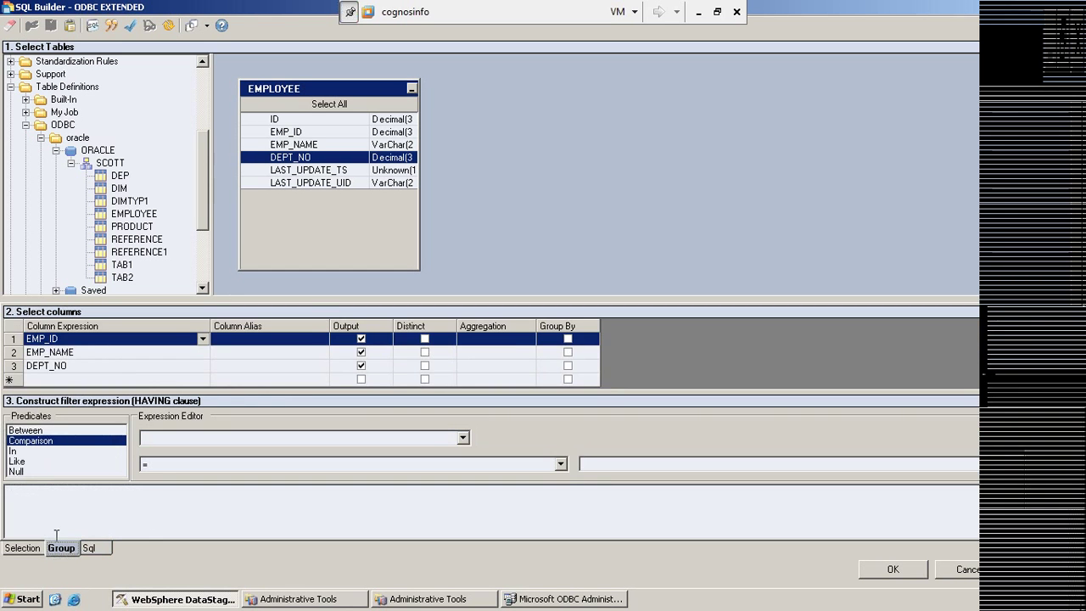
left_click(424, 339)
left_click(538, 344)
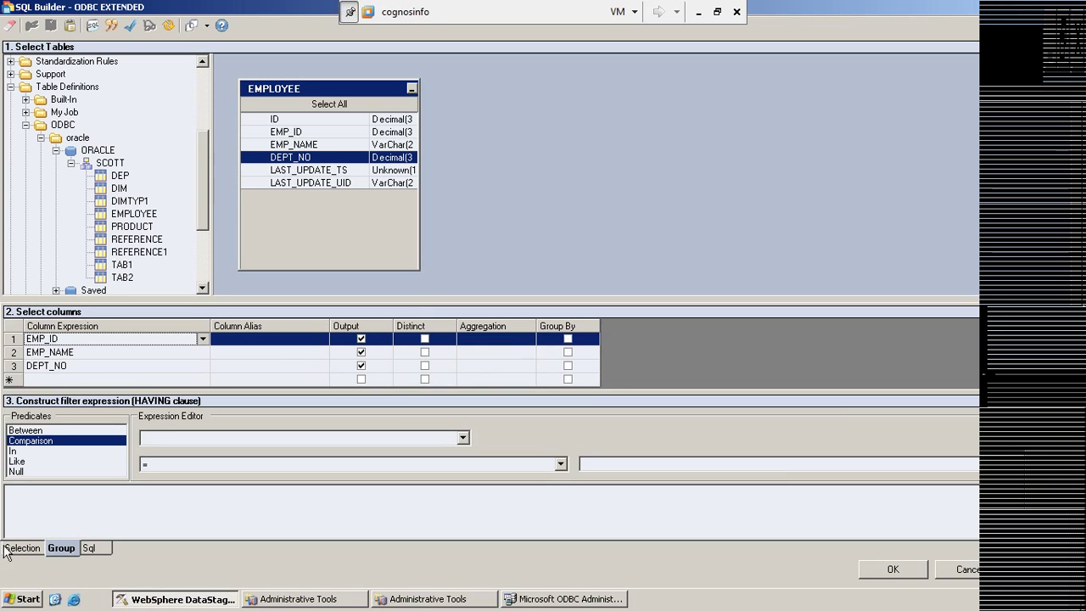
Recheck the constructed SQL and the column selection, and close the SQL builder without saving the query.
left_click(88, 547)
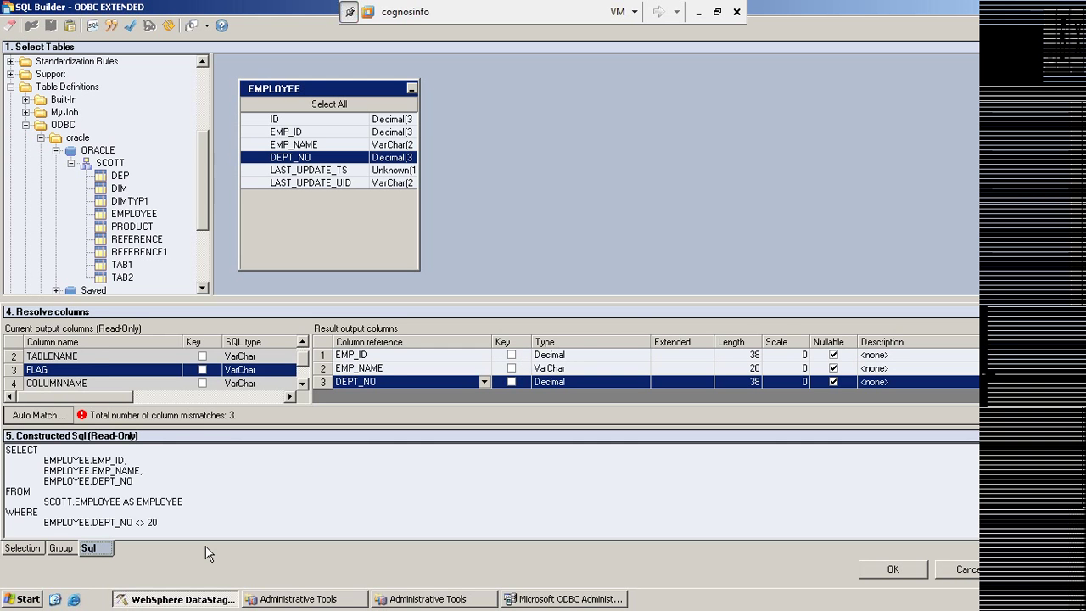
left_click(27, 548)
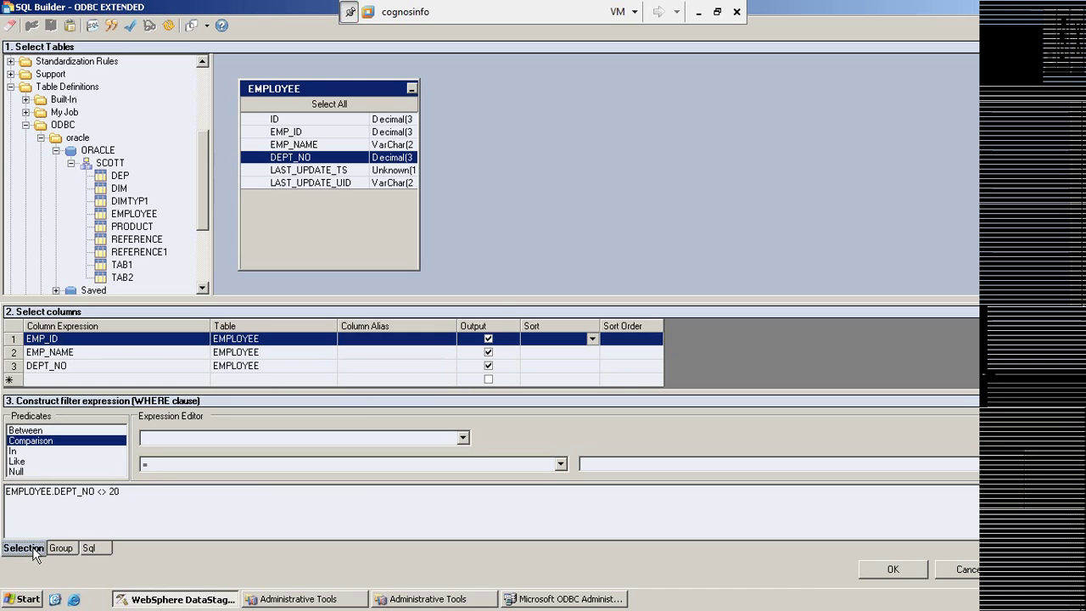
left_click(955, 572)
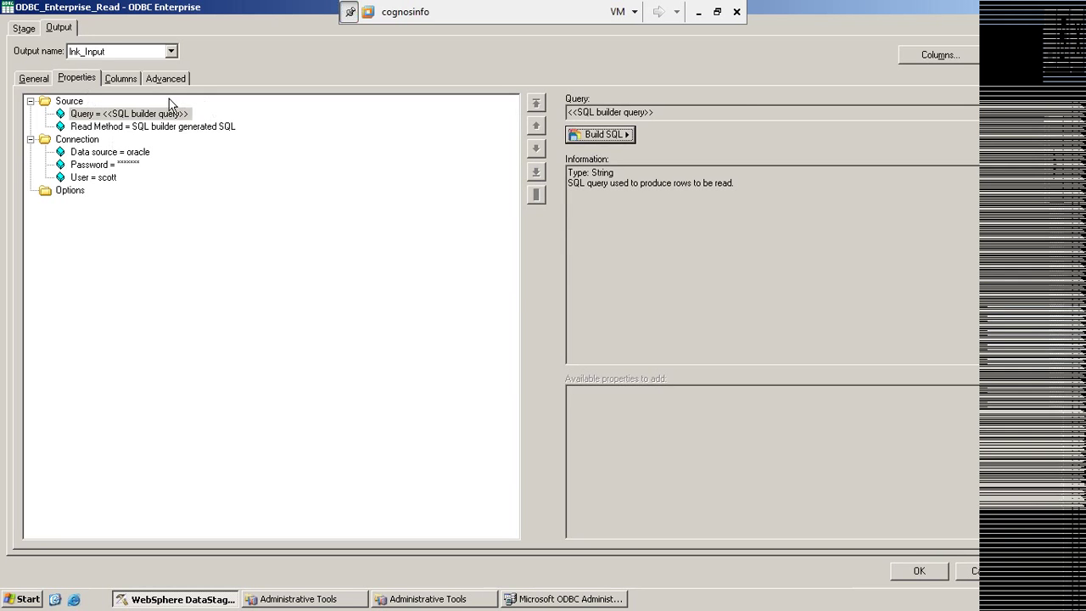
Change the output's Read Method to Auto-generated SQL and open the Table property for editing.
left_click(154, 127)
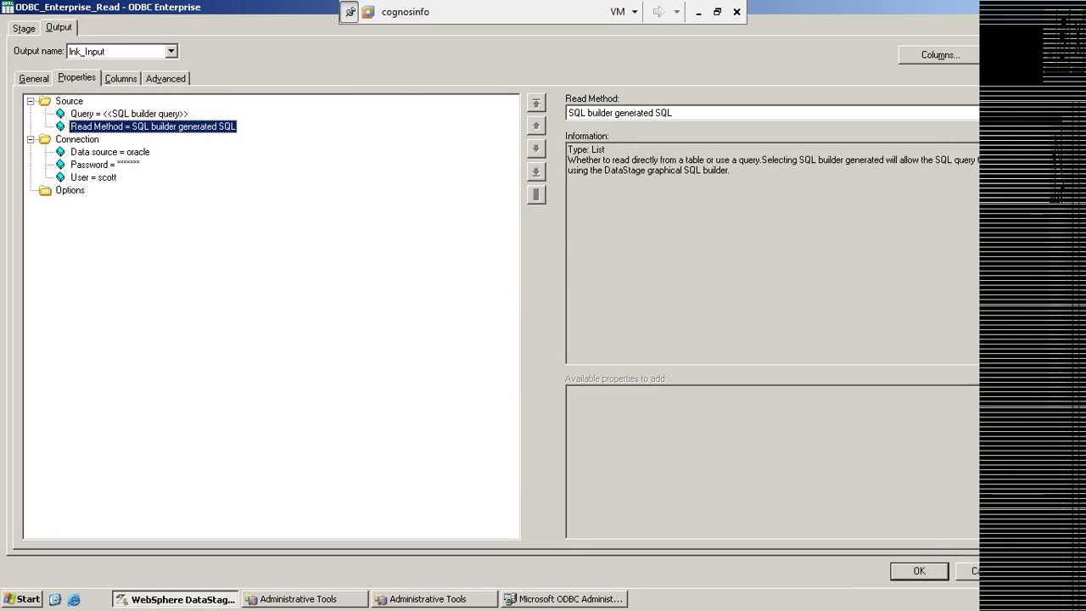
left_click(667, 113)
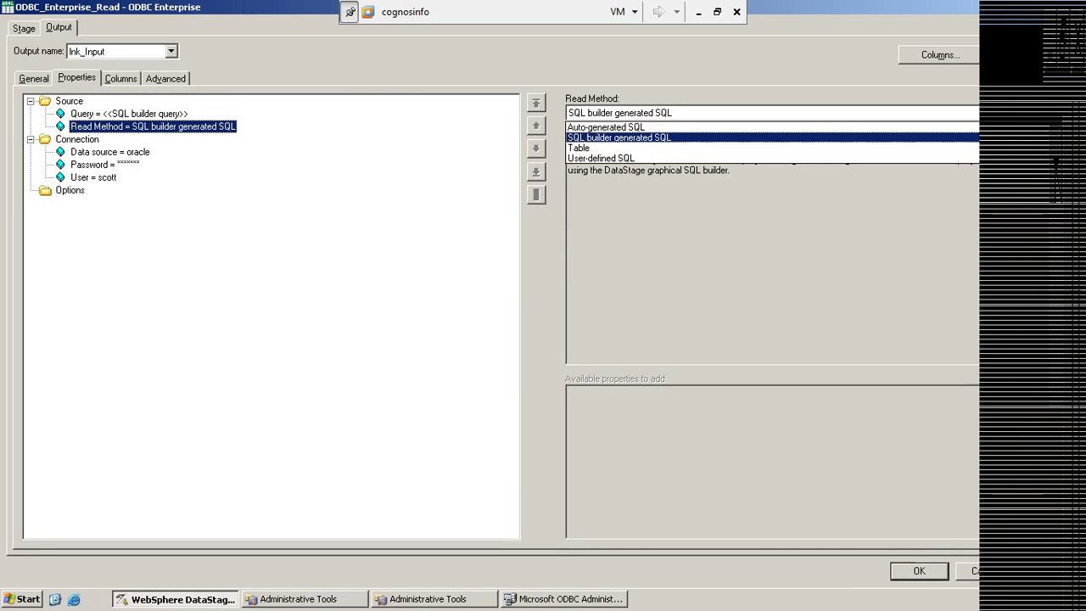
left_click(658, 124)
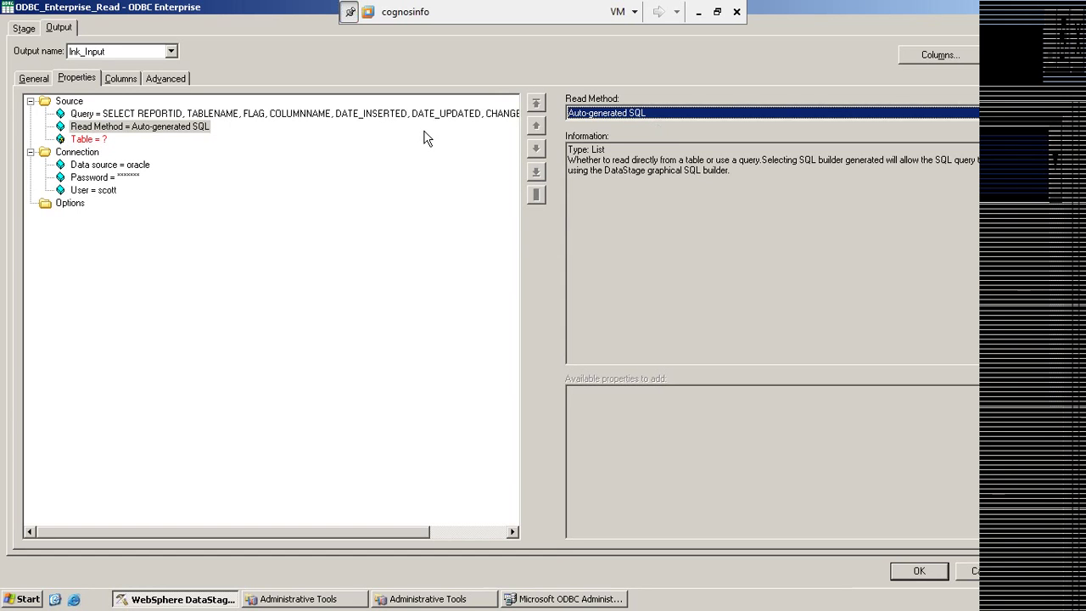
left_click(100, 140)
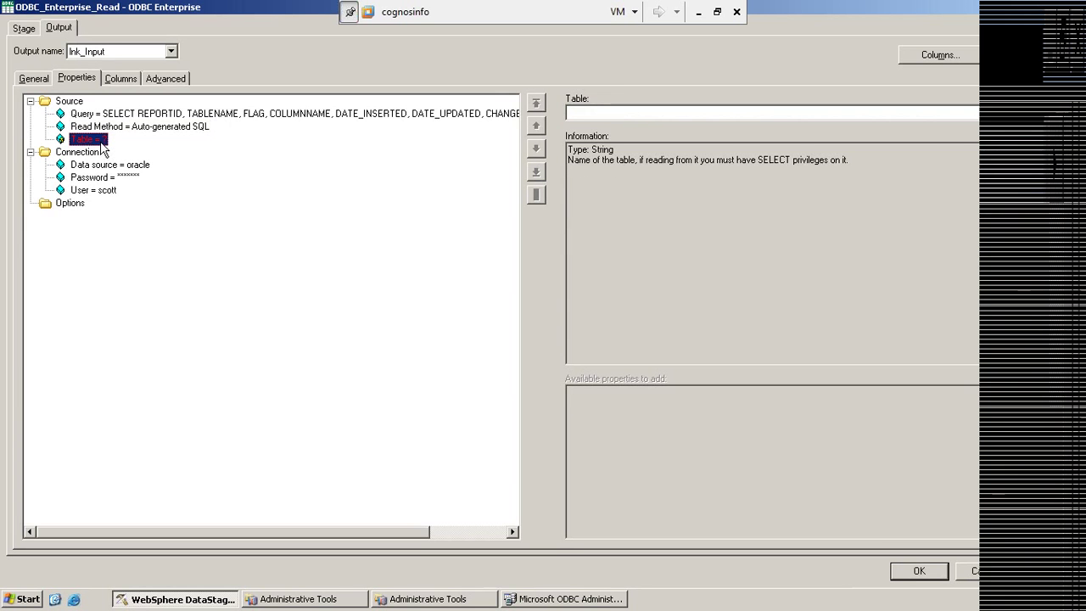
Set the output's Table property to emp for the auto-generated SQL read method.
type("mp")
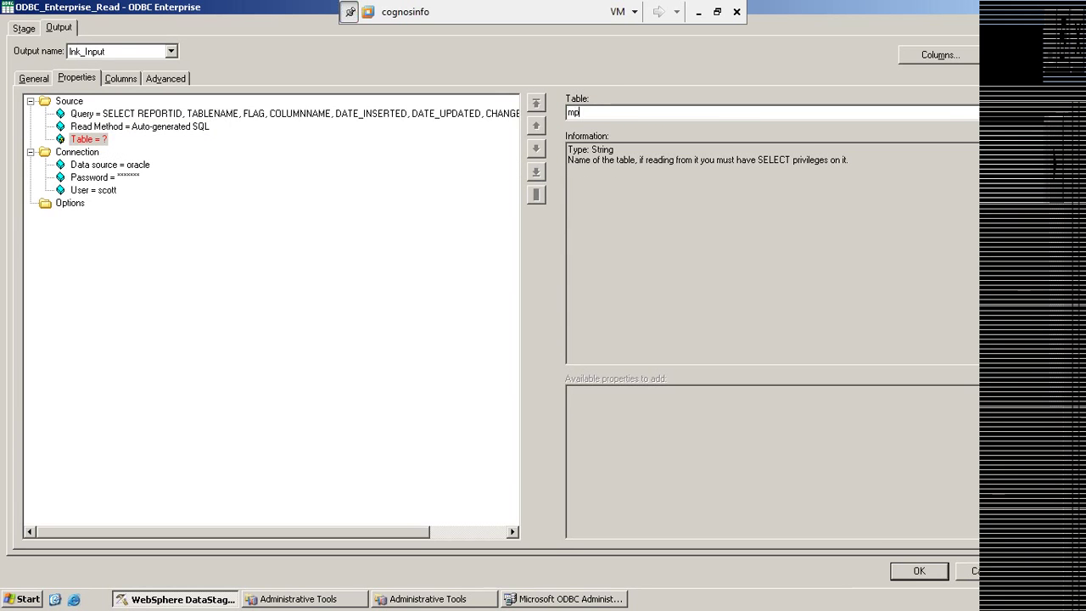
left_click(166, 127)
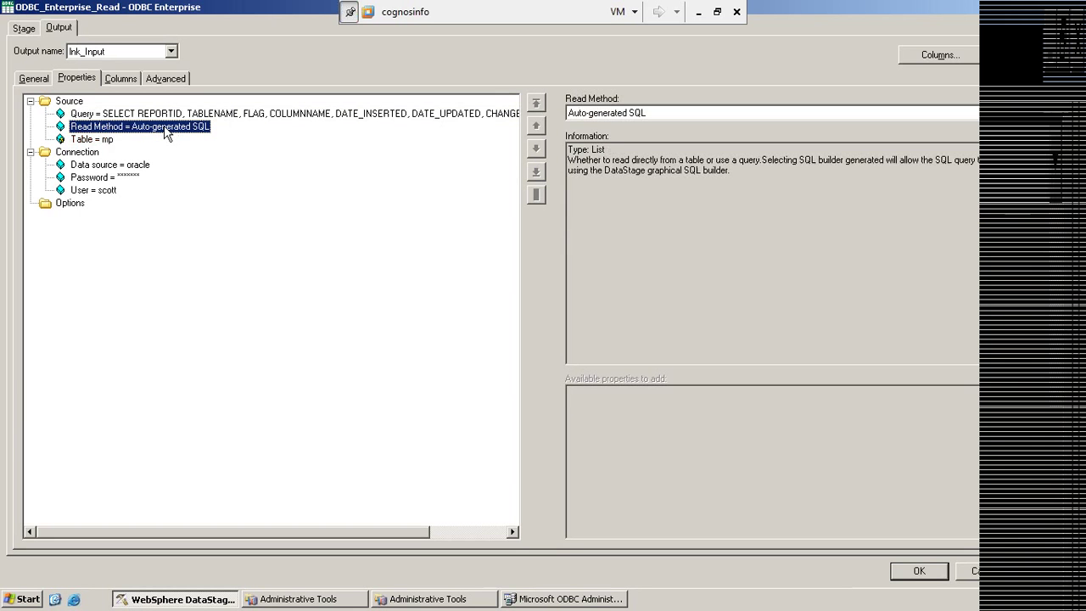
left_click(105, 140)
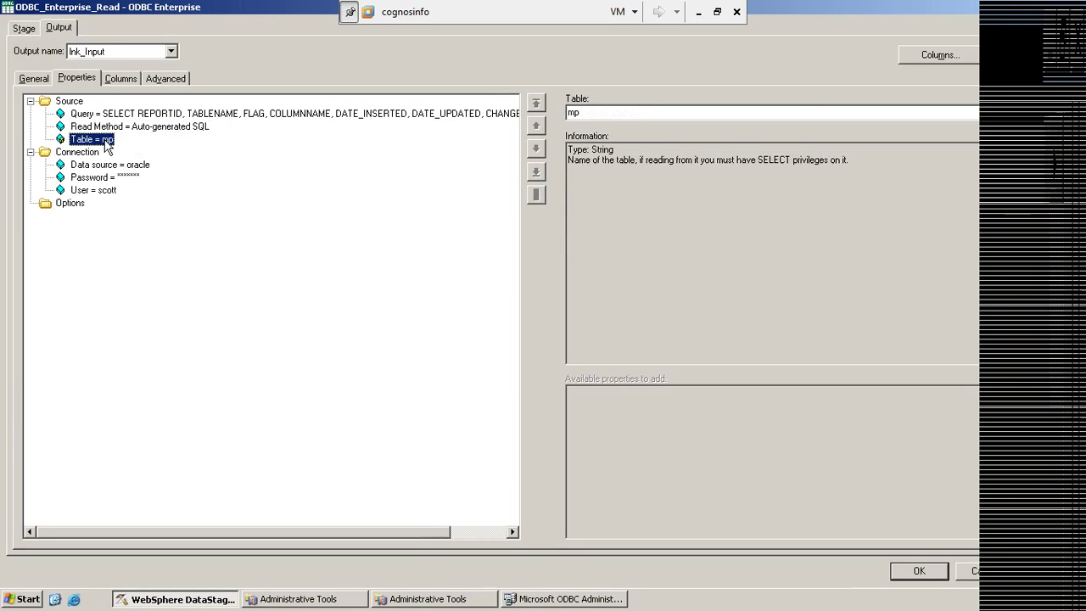
left_click(589, 111)
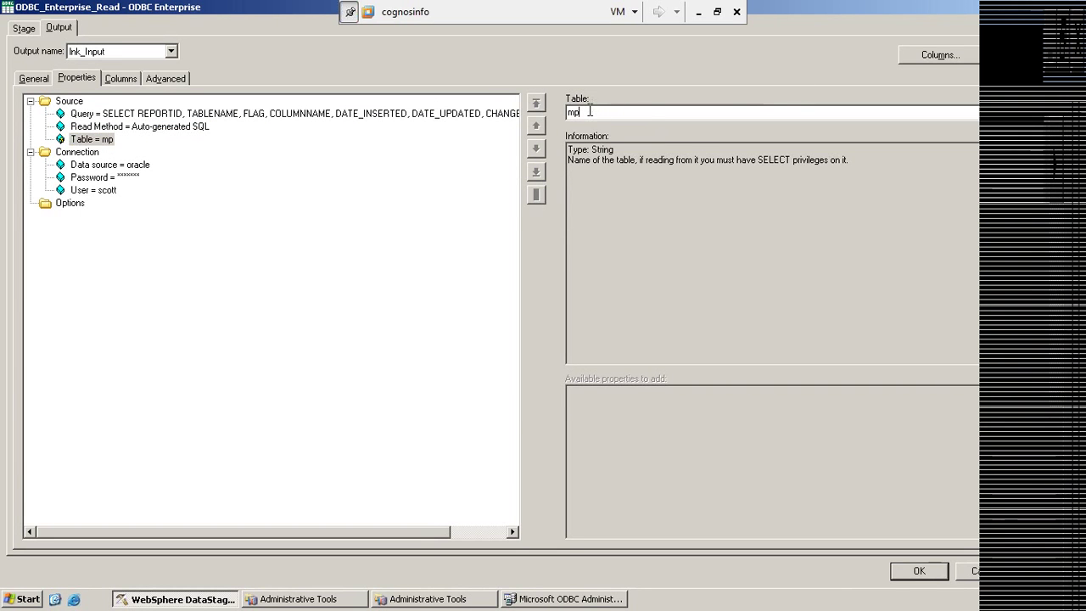
key("Home")
type("e")
Compare the output link's column definitions with the column list and table name in the auto-generated query.
left_click(120, 80)
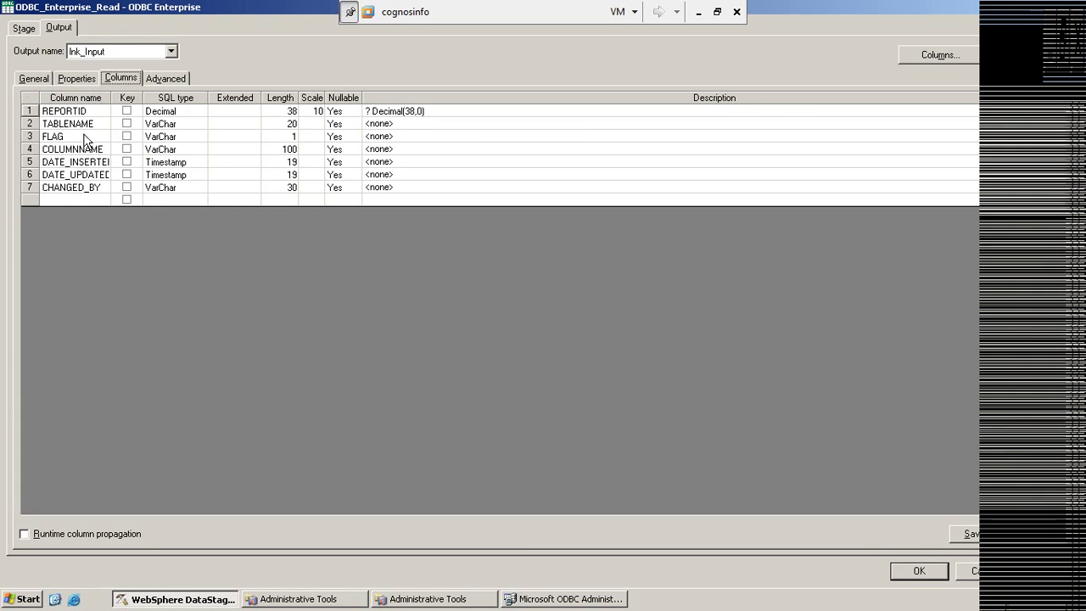
left_click(71, 78)
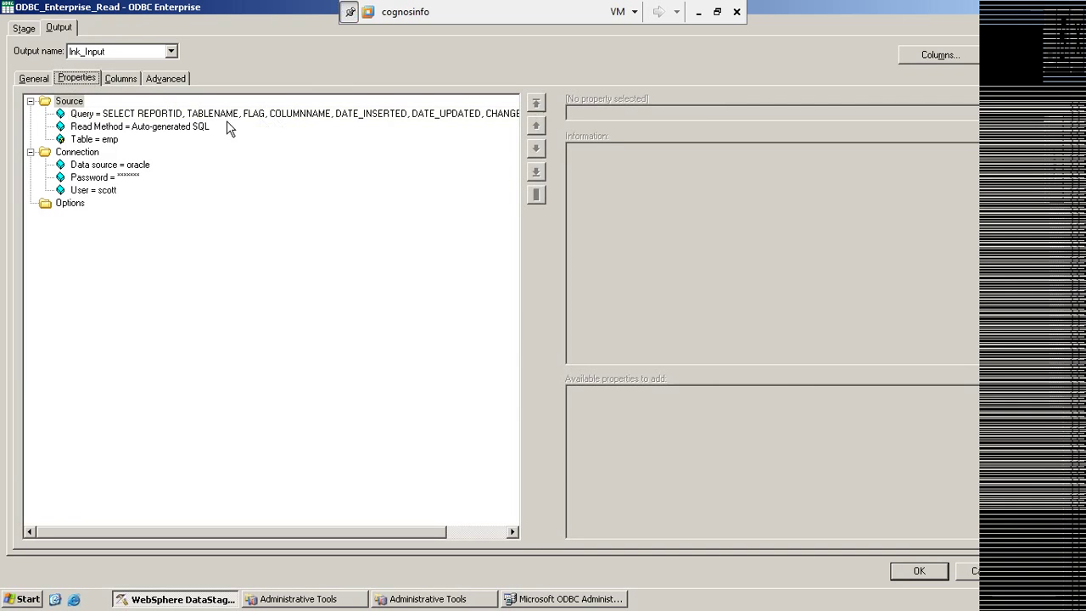
left_click(198, 116)
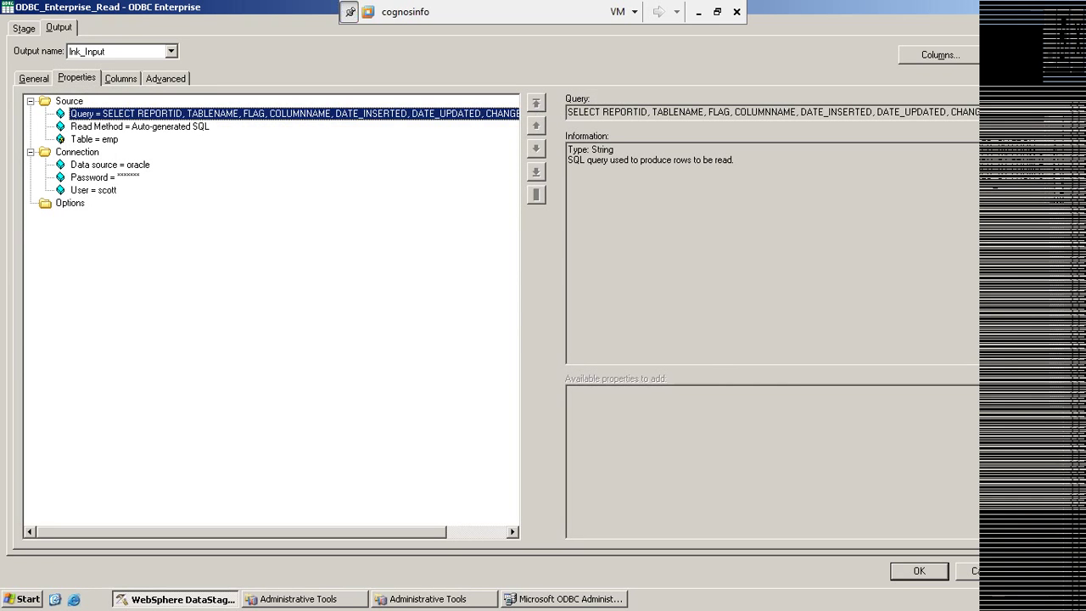
left_click(1065, 112)
left_click(1018, 113)
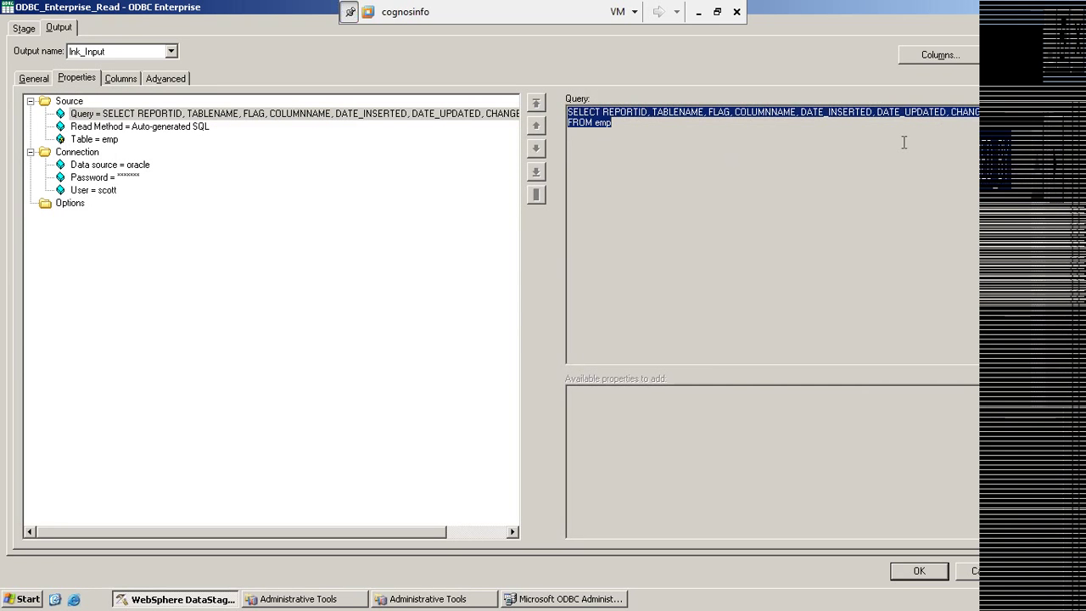
left_click(603, 112)
left_click_drag(603, 112, 592, 124)
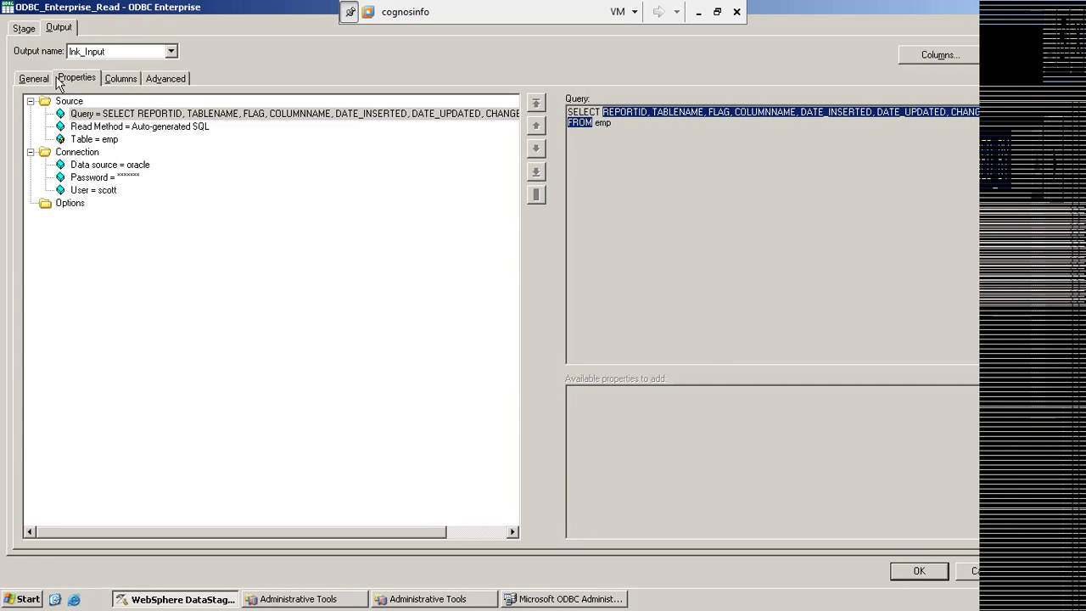
left_click(120, 78)
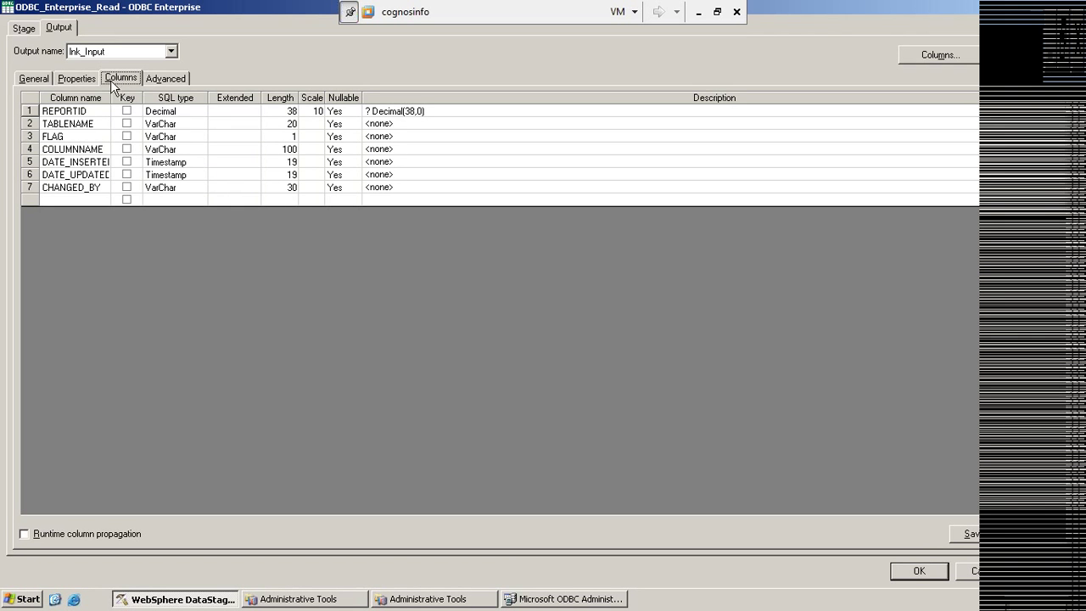
left_click(76, 78)
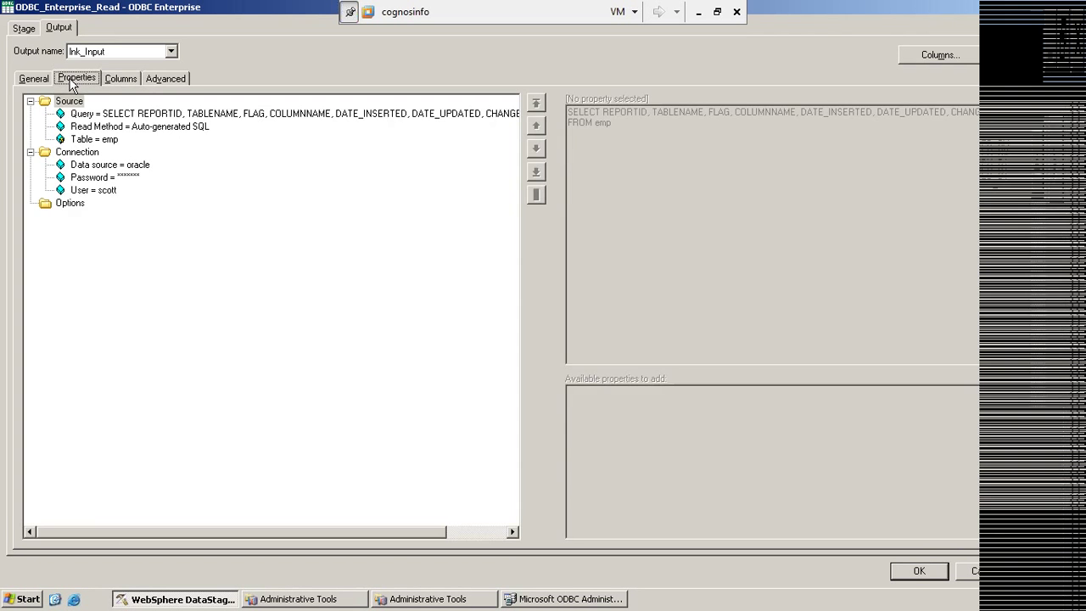
left_click(108, 117)
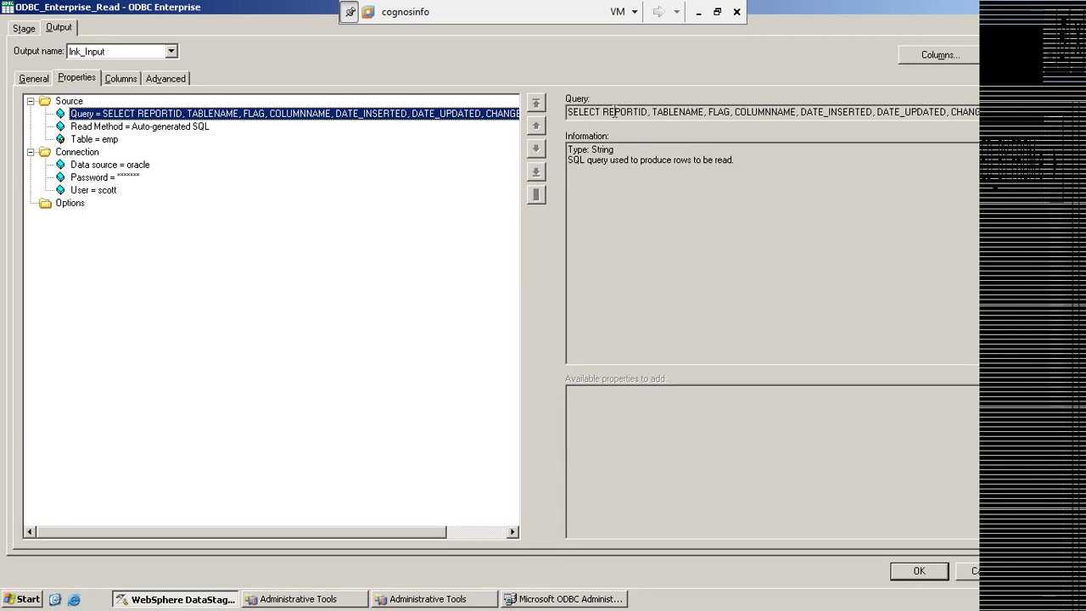
left_click_drag(603, 112, 844, 124)
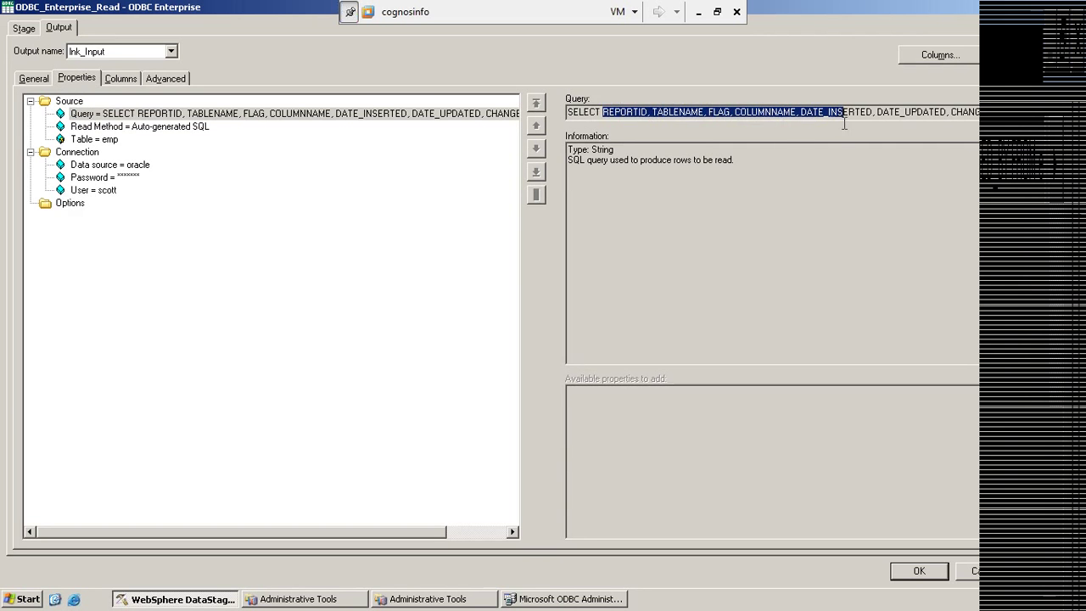
left_click(99, 142)
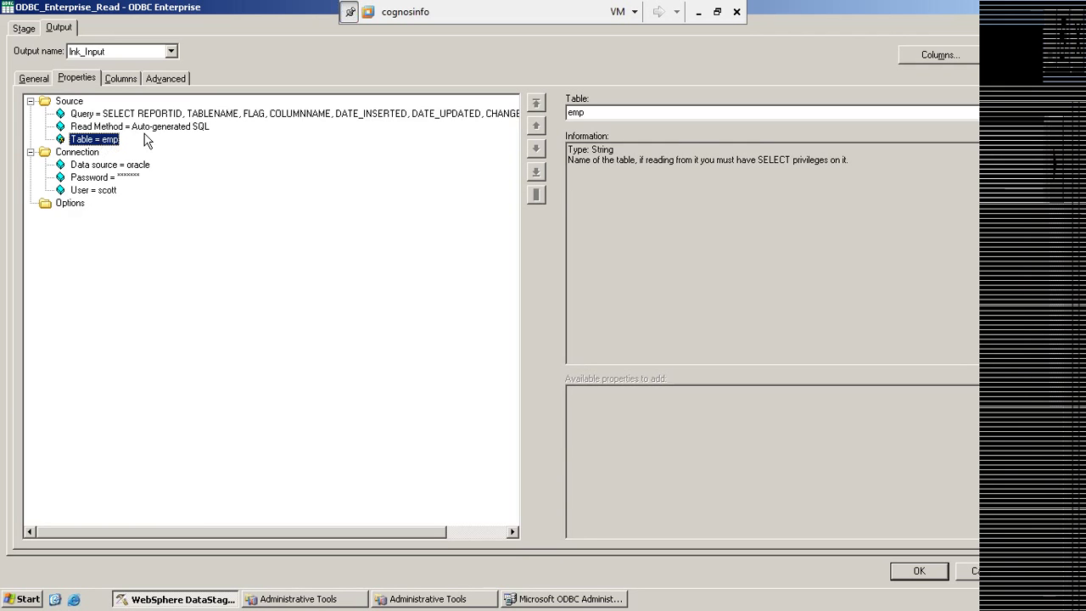
Review the available Read Method choices for the output without changing the selected method.
left_click(106, 128)
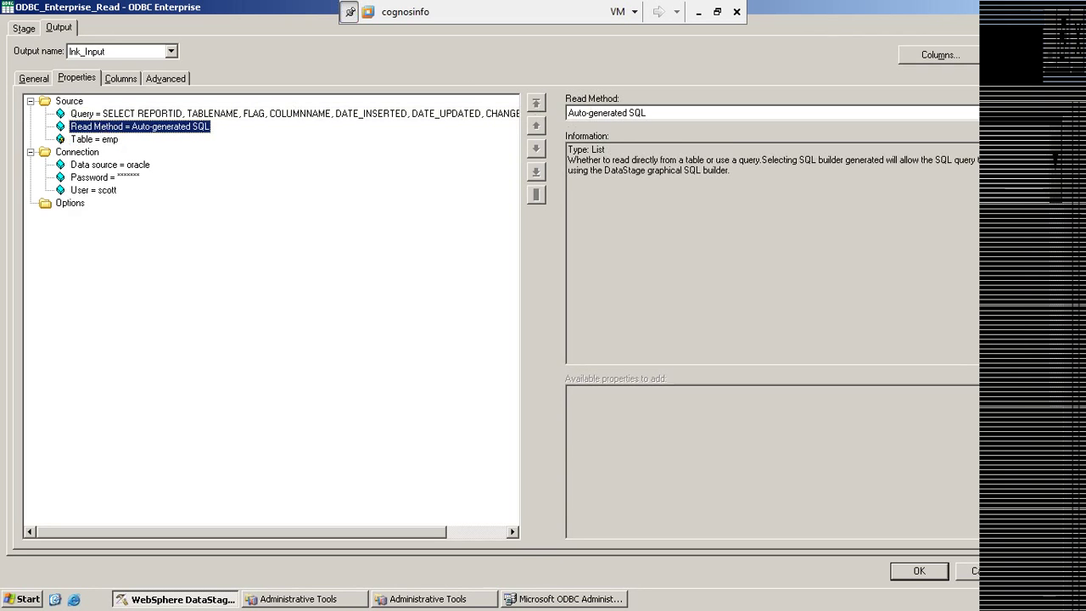
left_click(1050, 113)
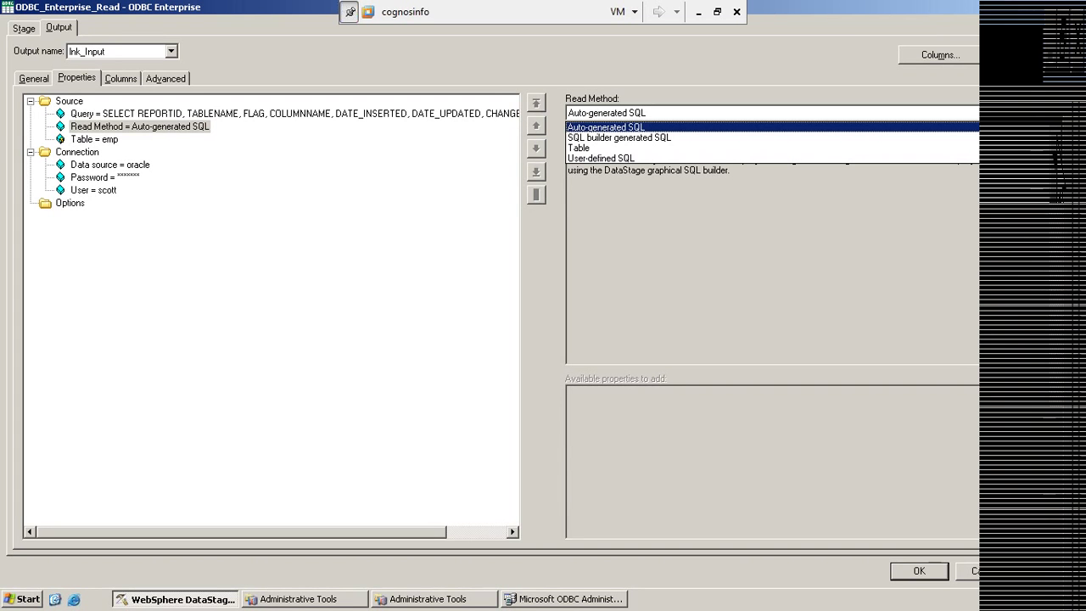
left_click(954, 105)
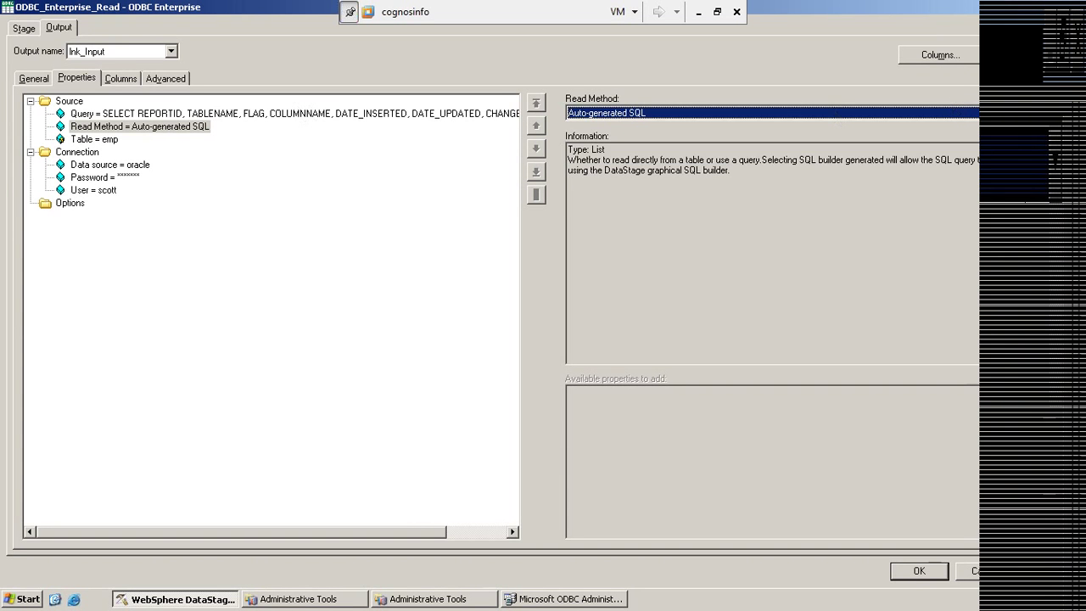
left_click(1034, 112)
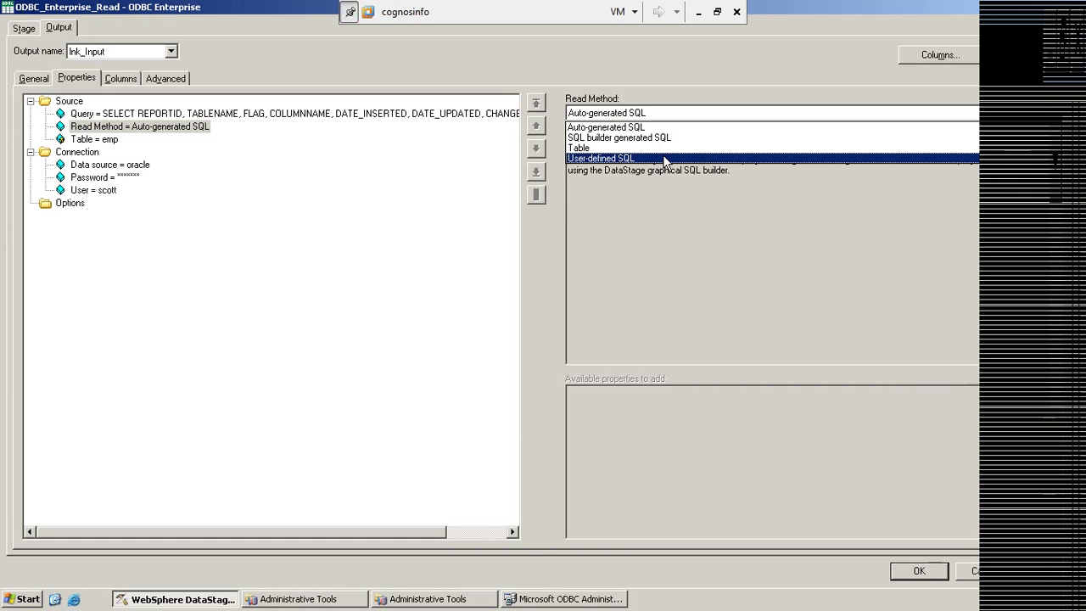
left_click(654, 95)
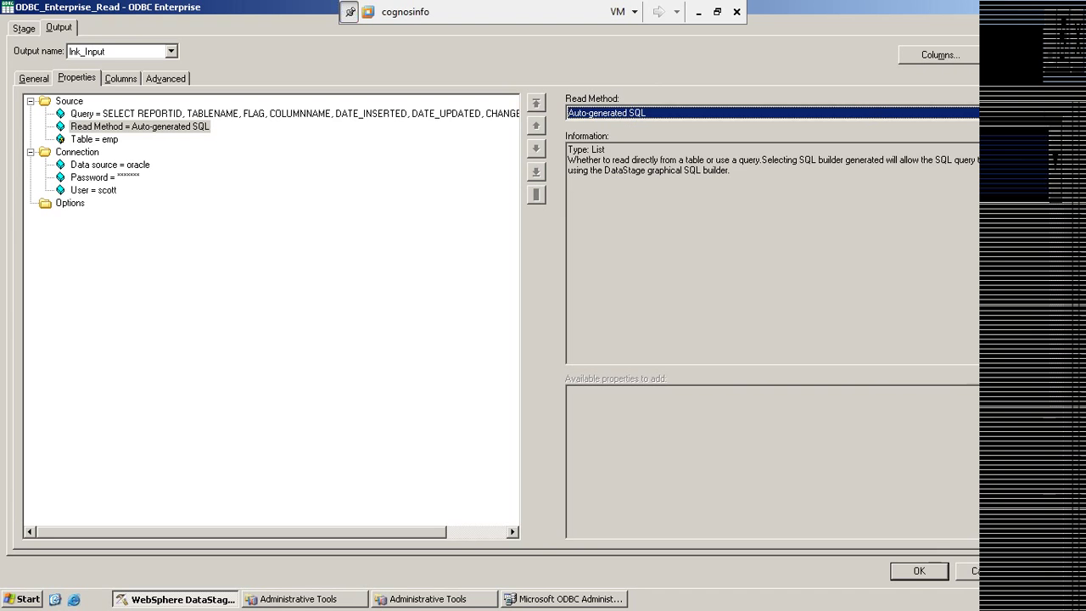
key("alt+Down")
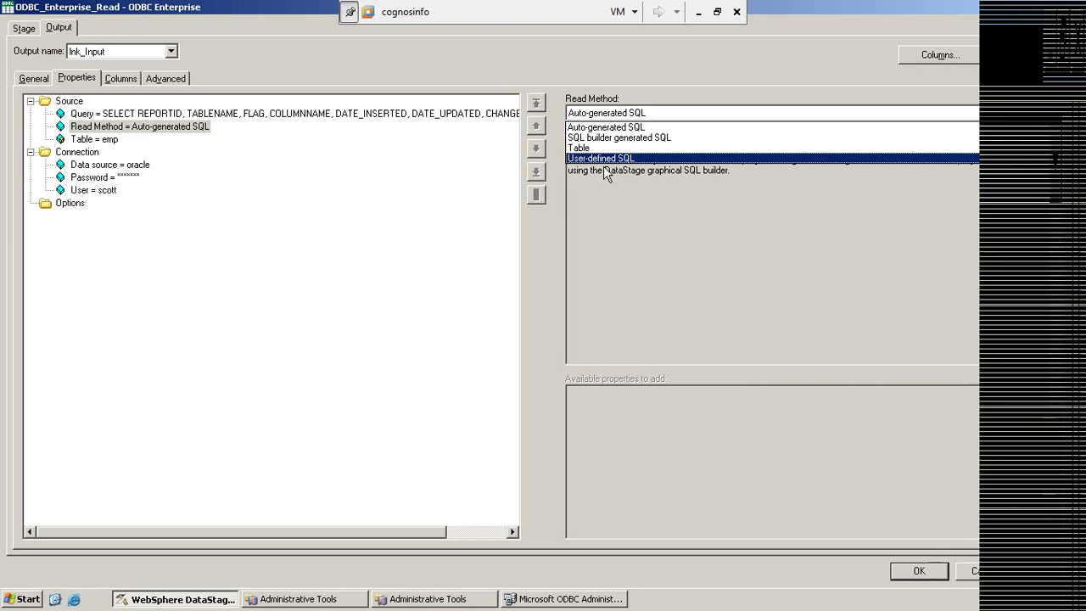
key("Escape")
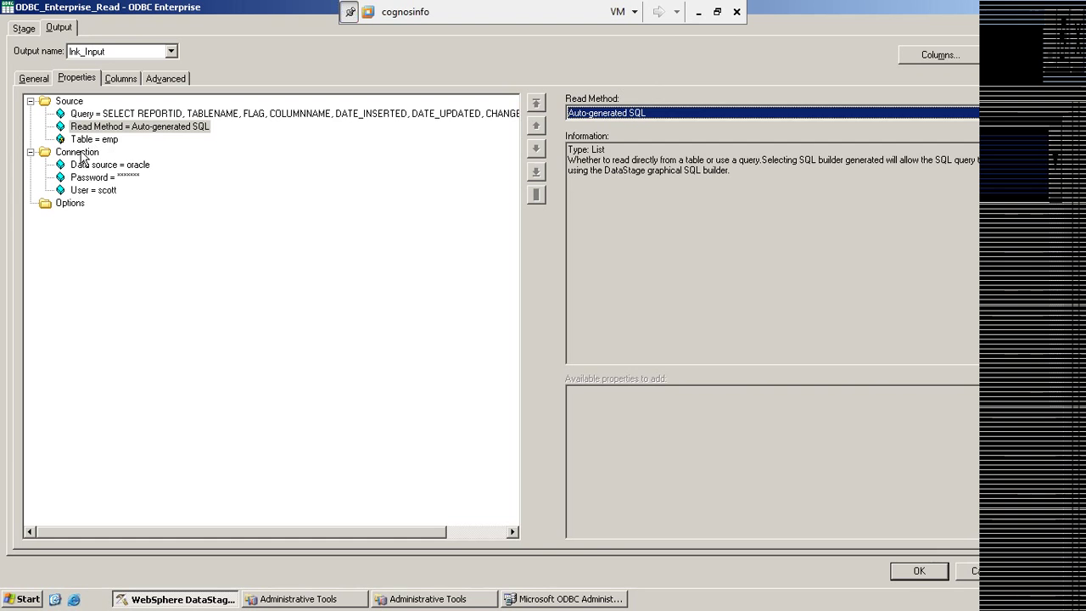
Add the Close Command property to the output's options and check the Query property.
left_click(75, 205)
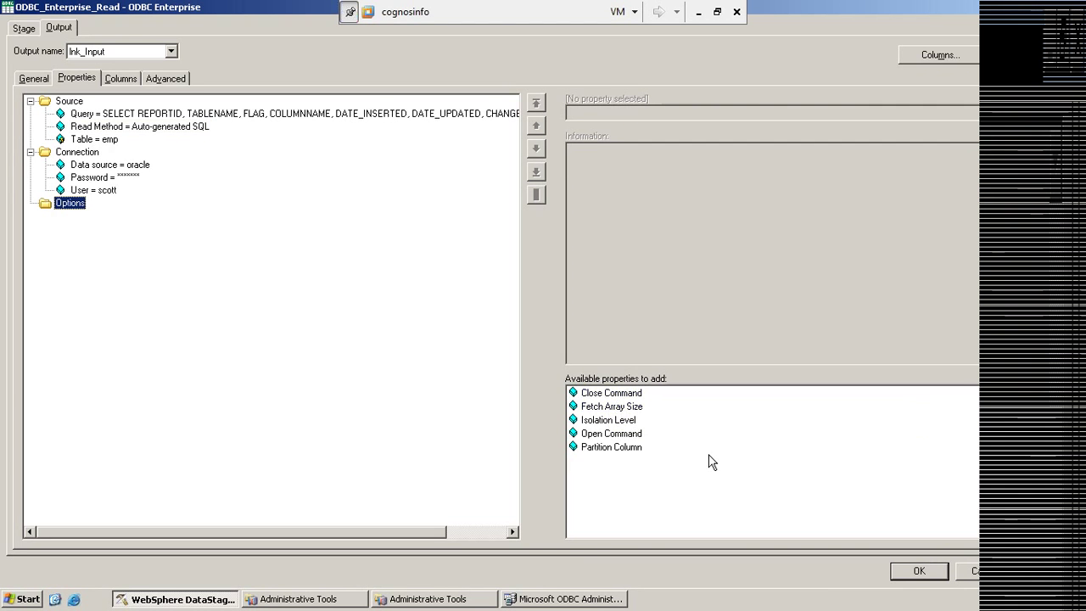
mouse_move(616, 430)
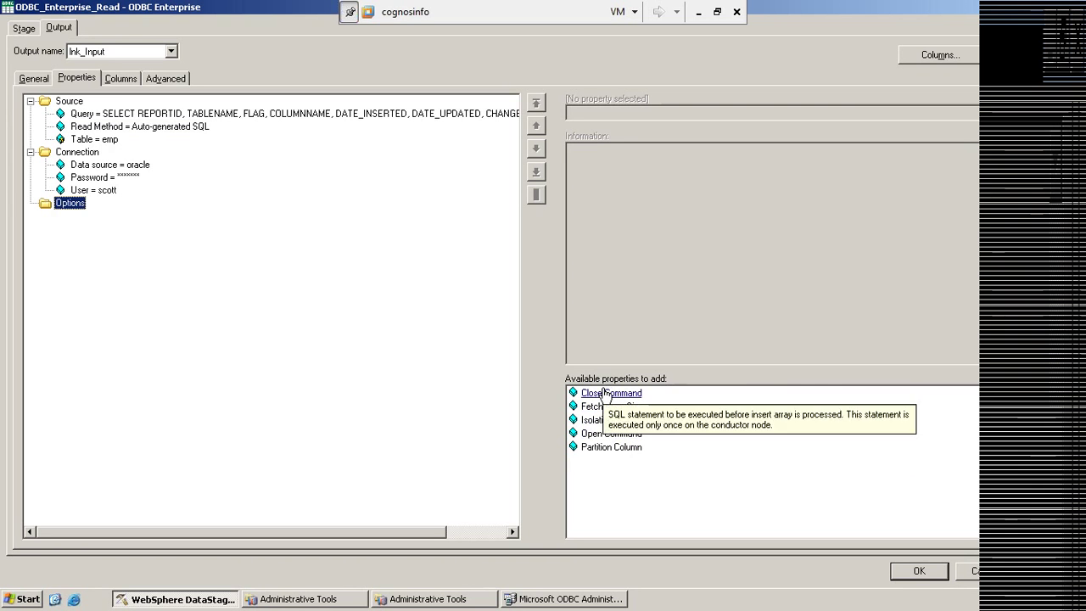
double_click(603, 392)
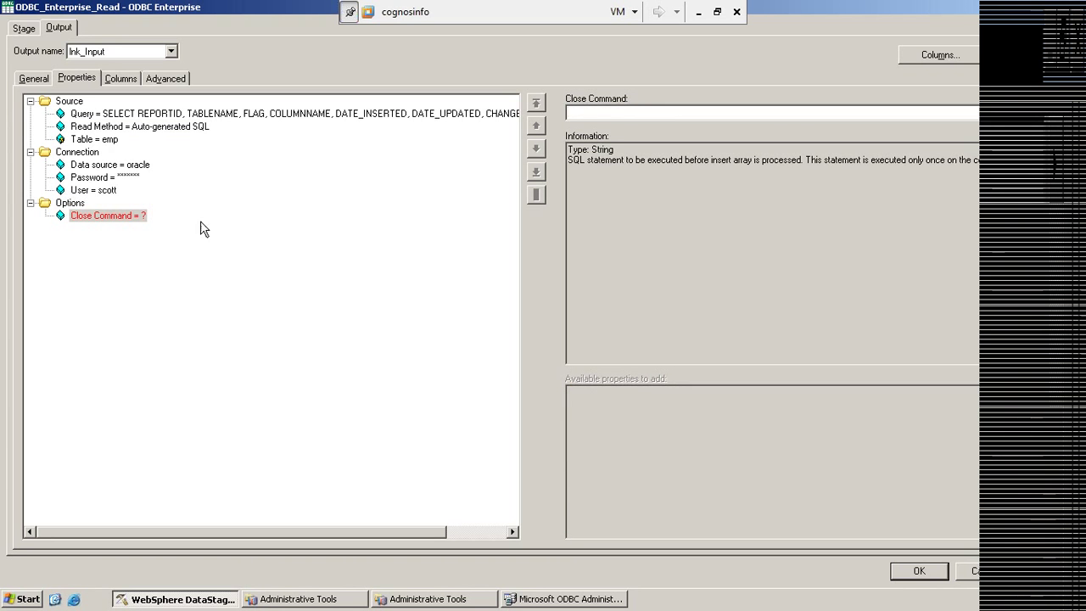
left_click(61, 203)
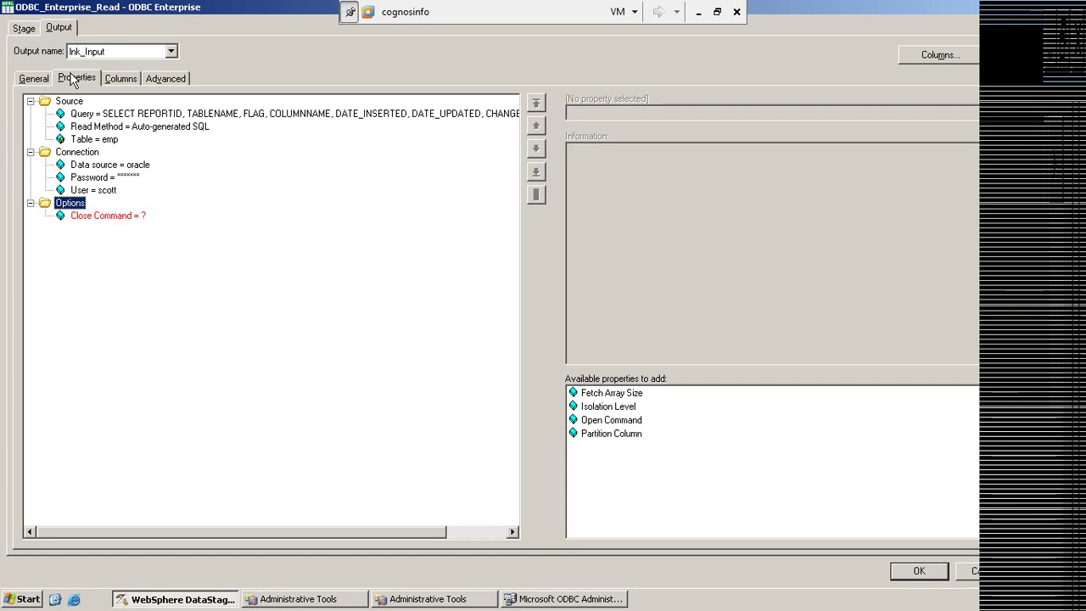
left_click(94, 115)
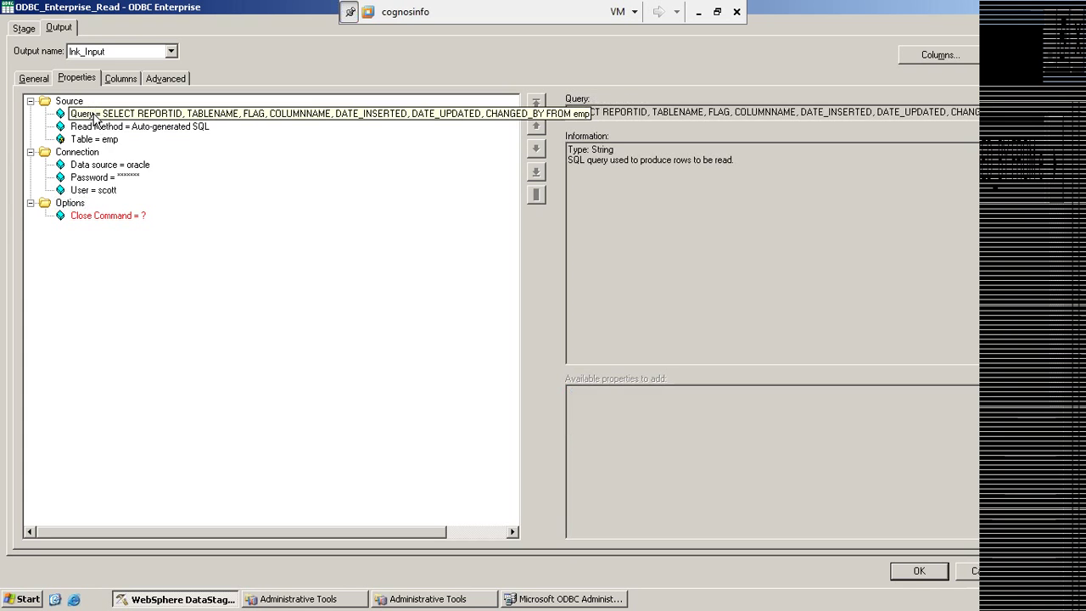
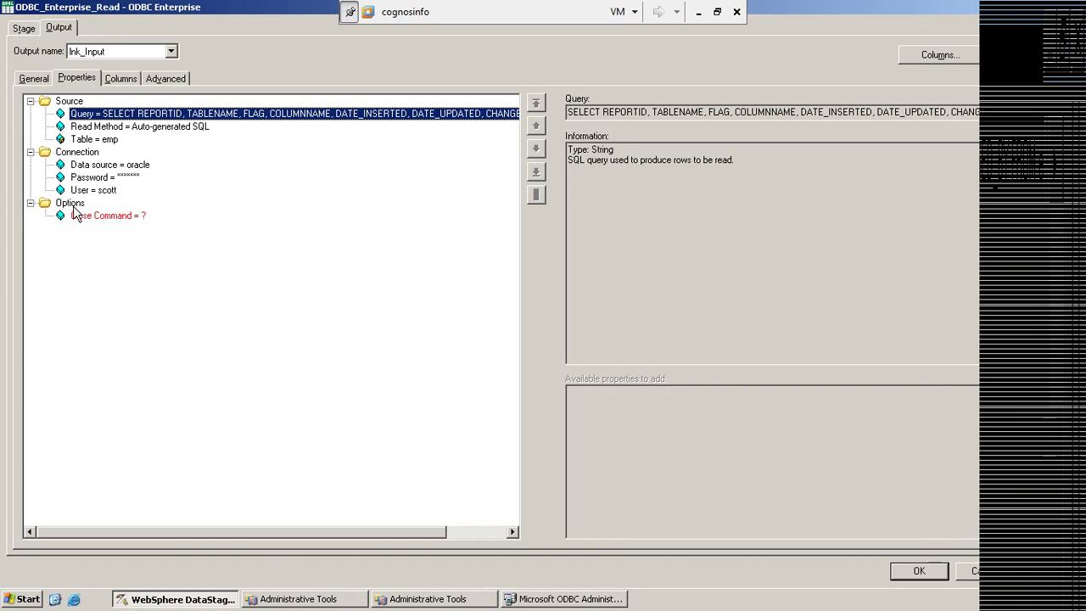
Add the Open Command property to the output's options and set it to "insert into emp1 values(1)".
left_click(73, 204)
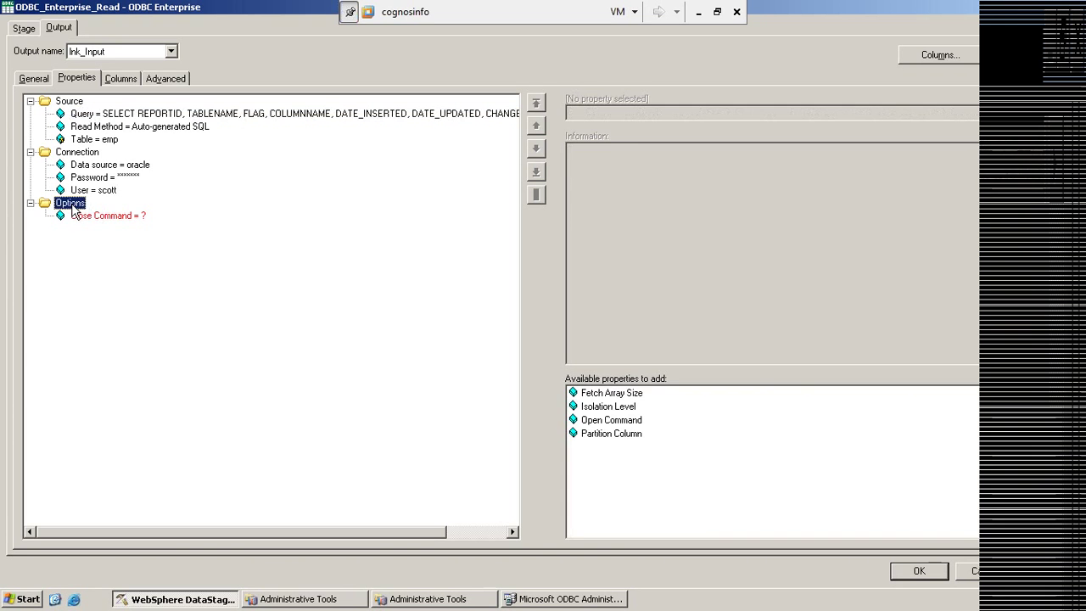
left_click(601, 421)
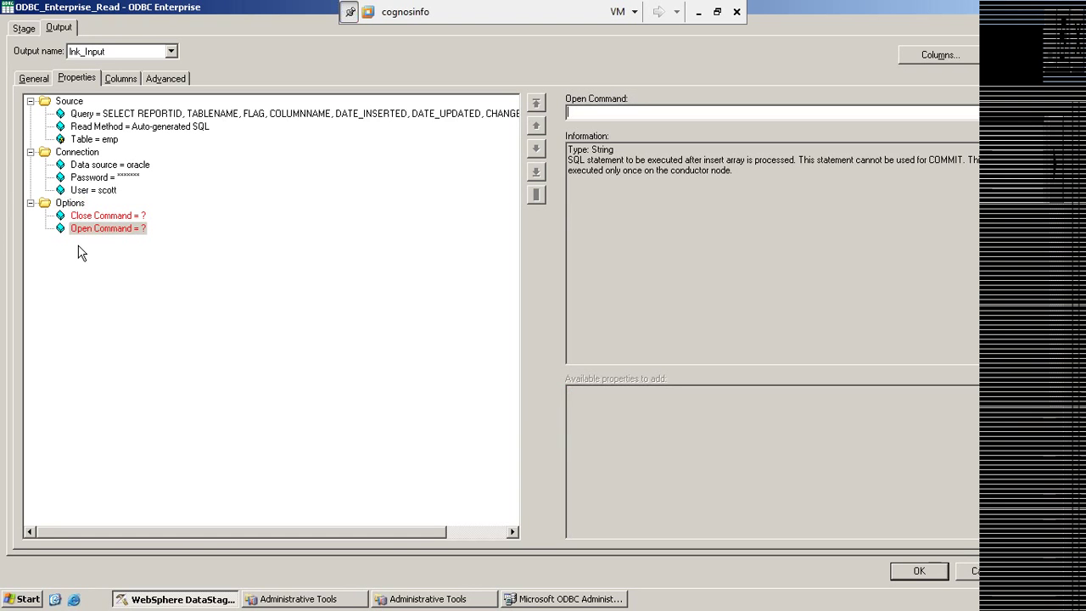
left_click(132, 232)
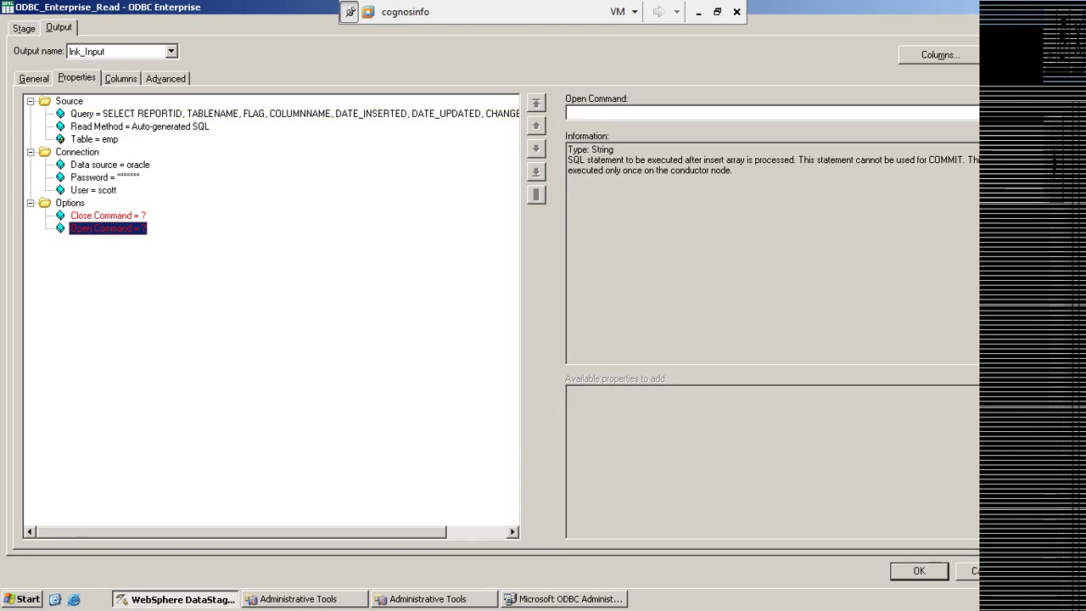
left_click(571, 113)
type("insert into emp")
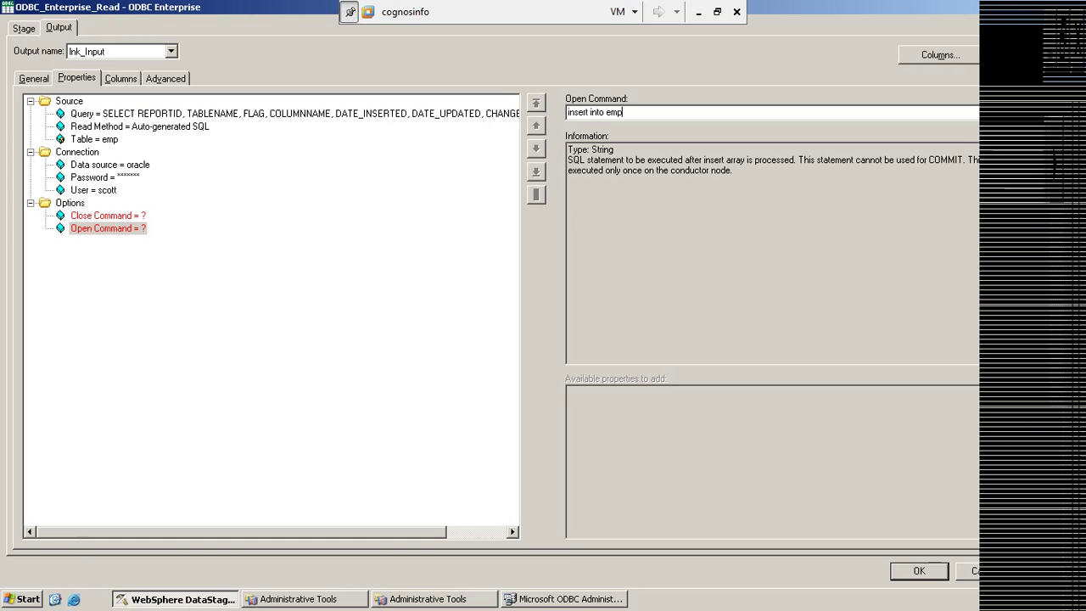
type("1 values")
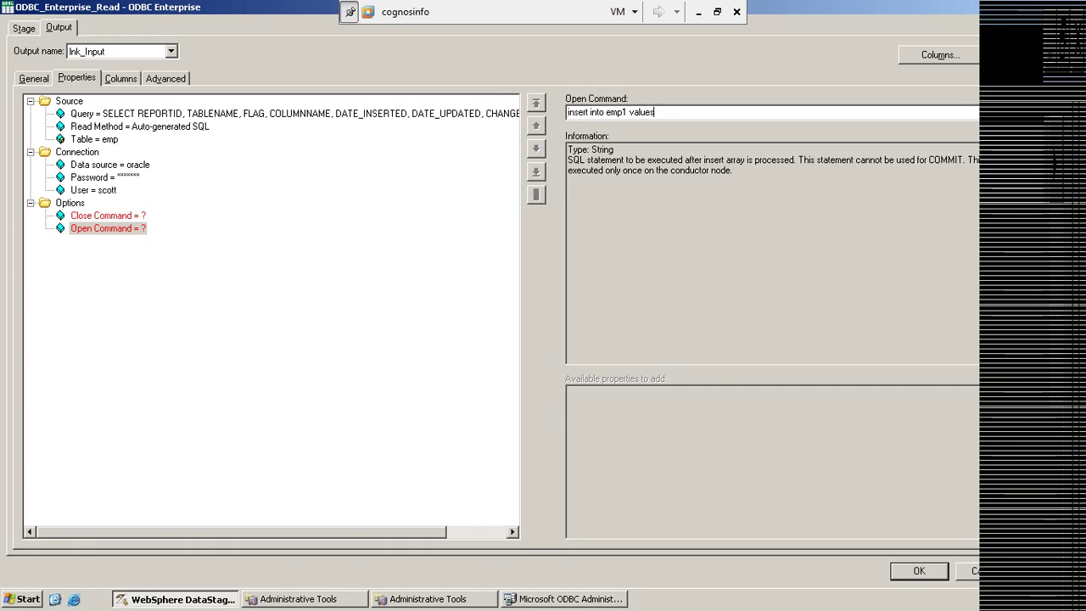
type("(1")
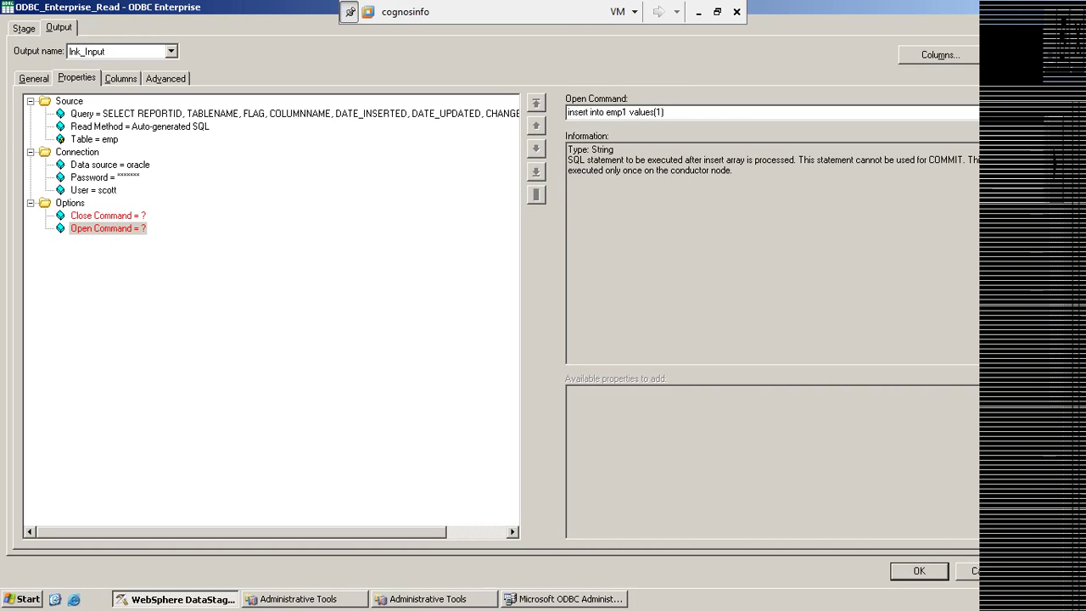
type(")")
left_click(100, 113)
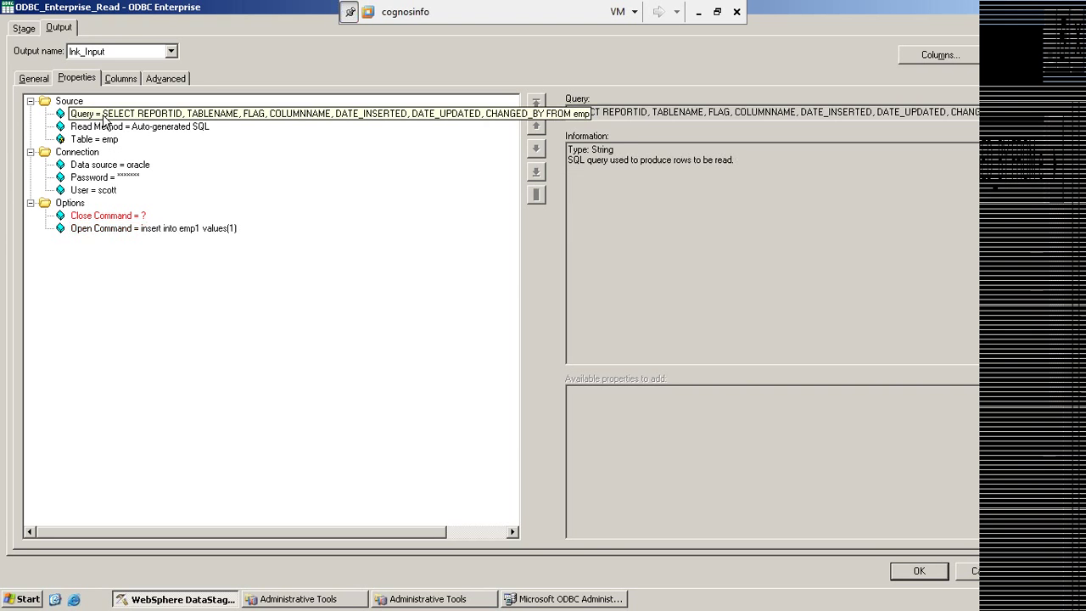
left_click(99, 229)
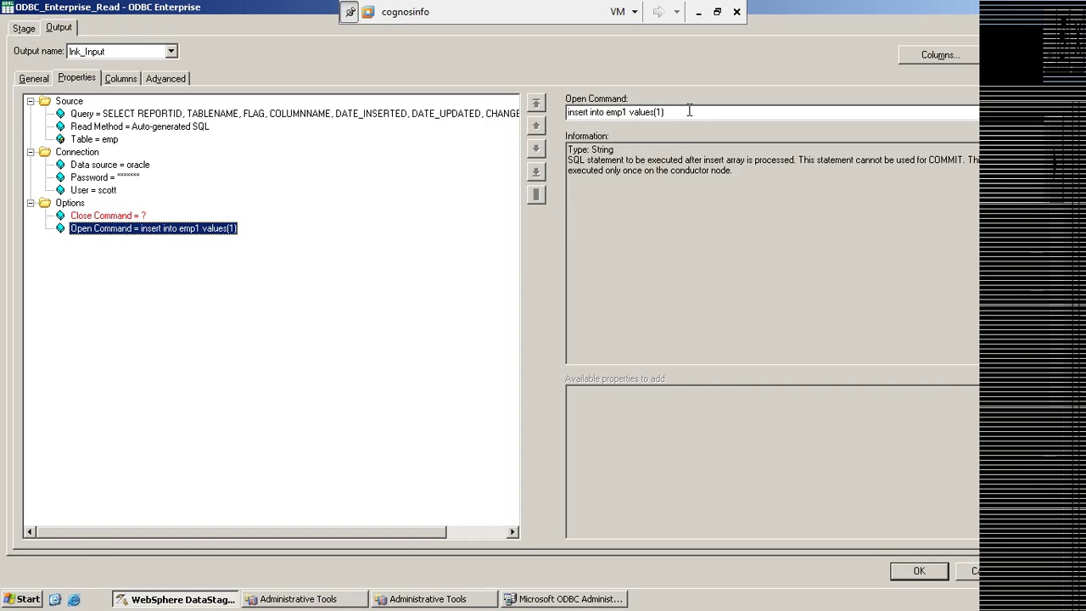
Compare the Query, Close Command and Open Command properties, and set the Close Command to "delete from emp1".
left_click(131, 114)
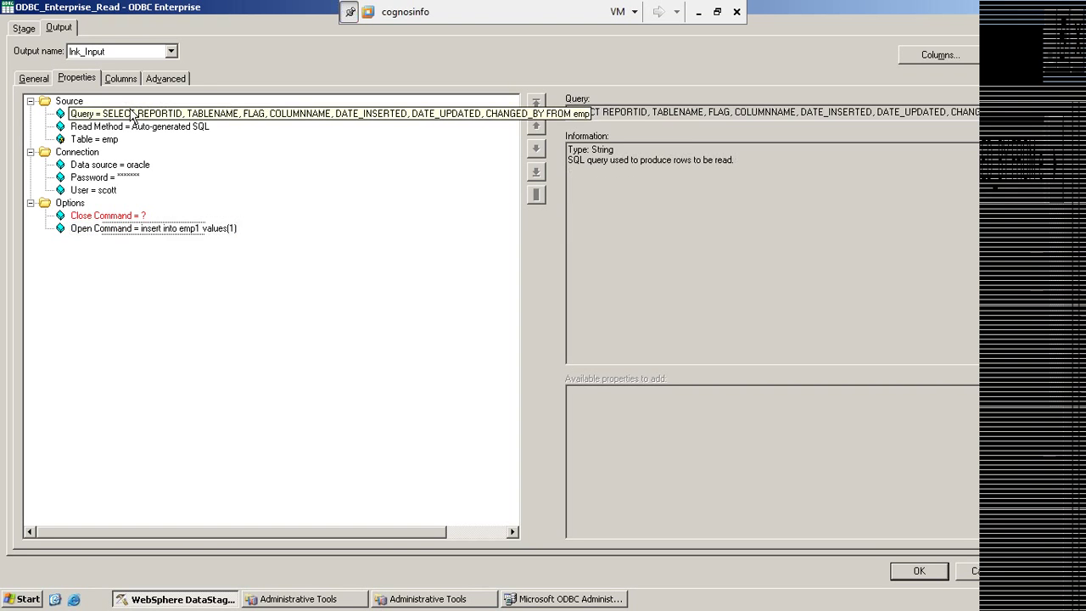
left_click(100, 216)
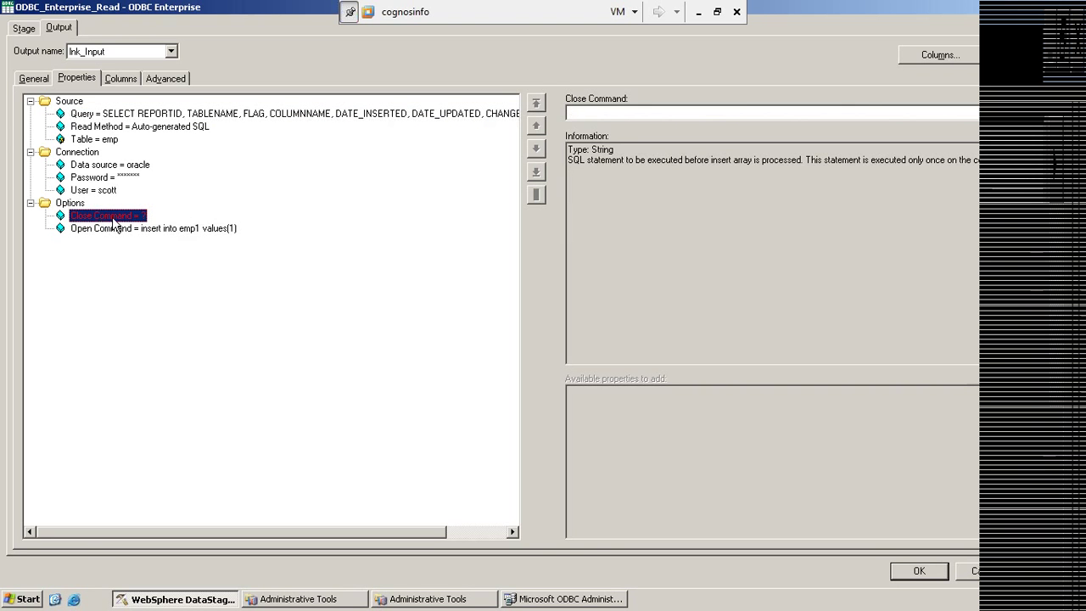
left_click(123, 229)
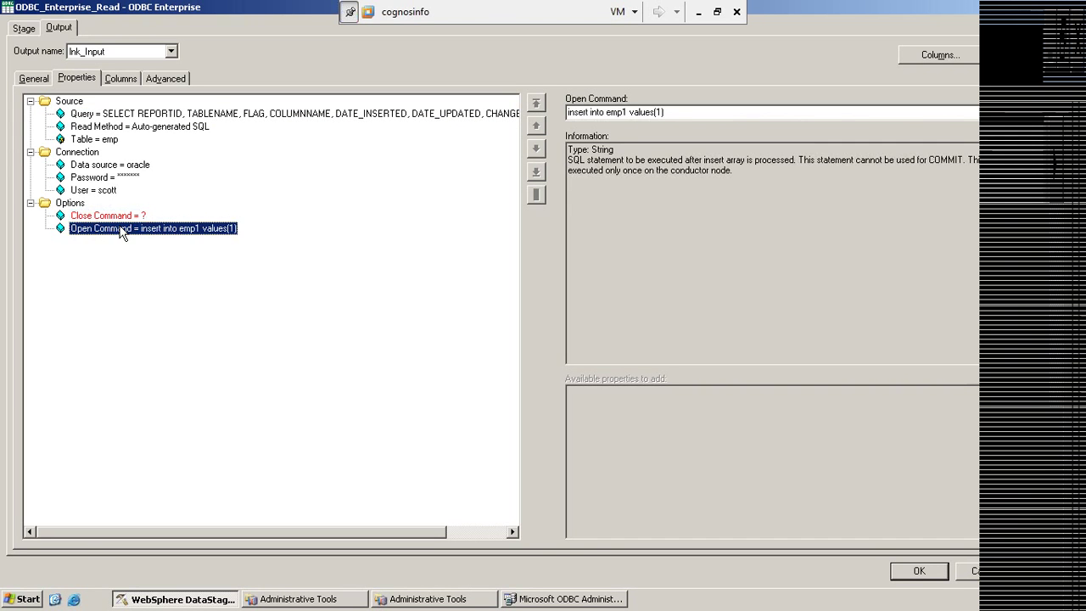
left_click(120, 217)
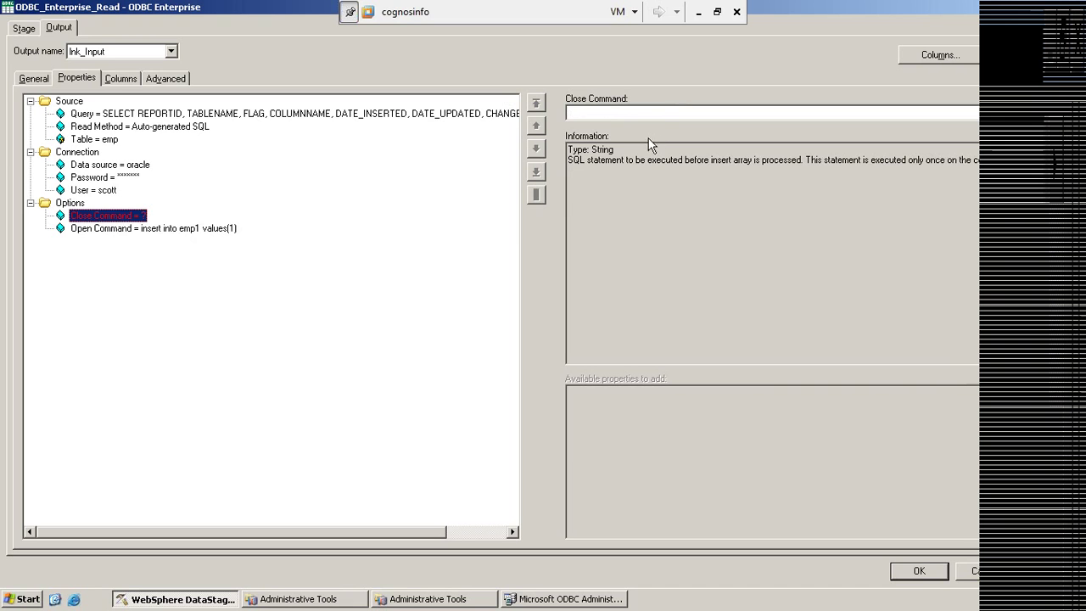
left_click(643, 116)
type("ins")
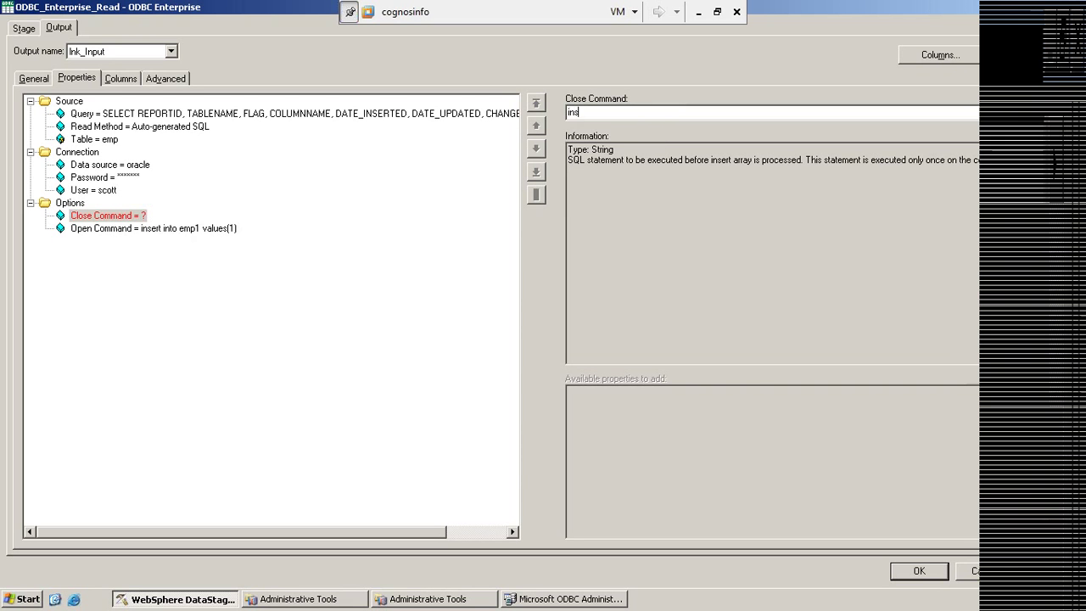
key("BackSpace")
key("BackSpace")
key("BackSpace")
type("delete from emp1")
left_click(196, 229)
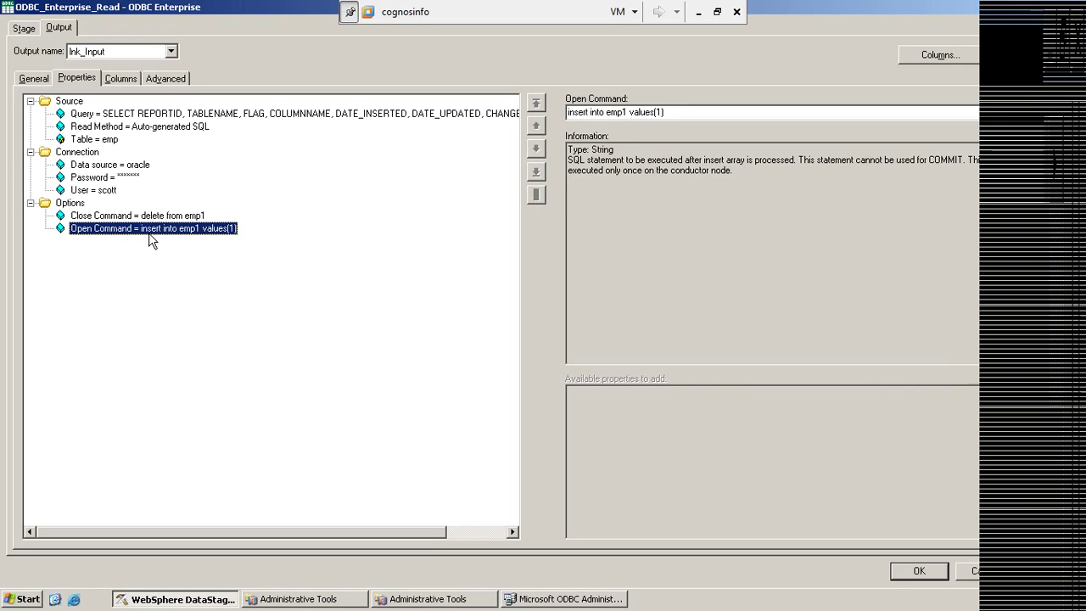
Review the output's Query, Open Command and Close Command properties to trace how they run relative to each other.
left_click(95, 116)
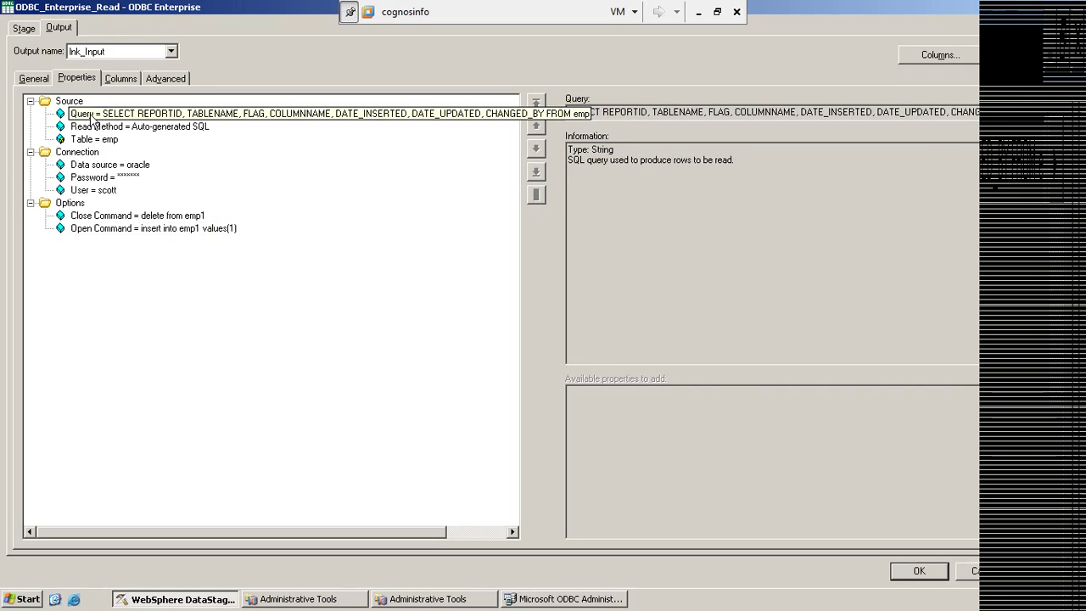
left_click(106, 231)
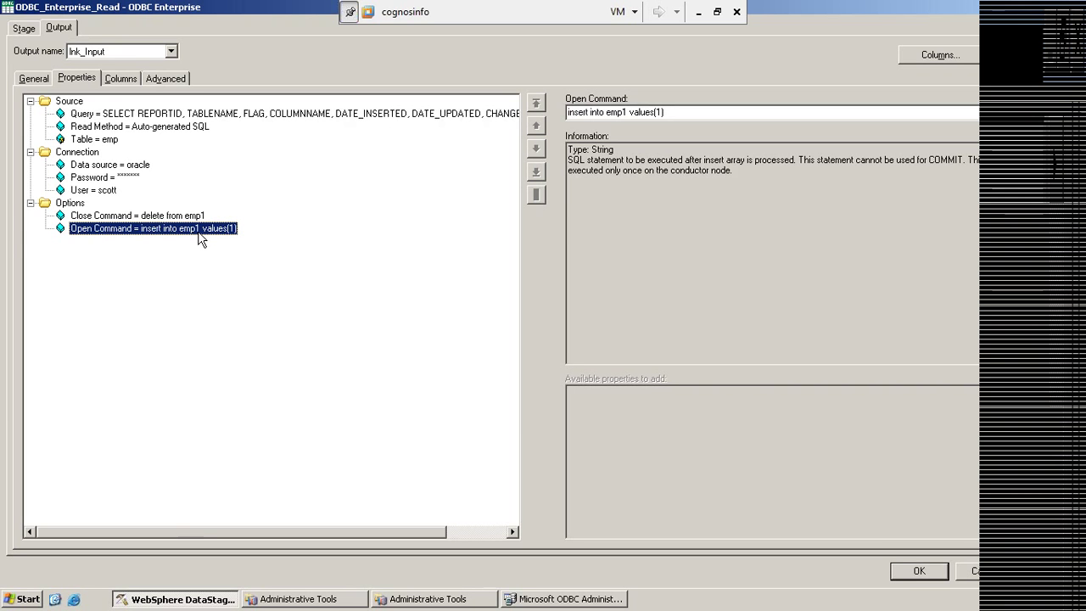
left_click(98, 115)
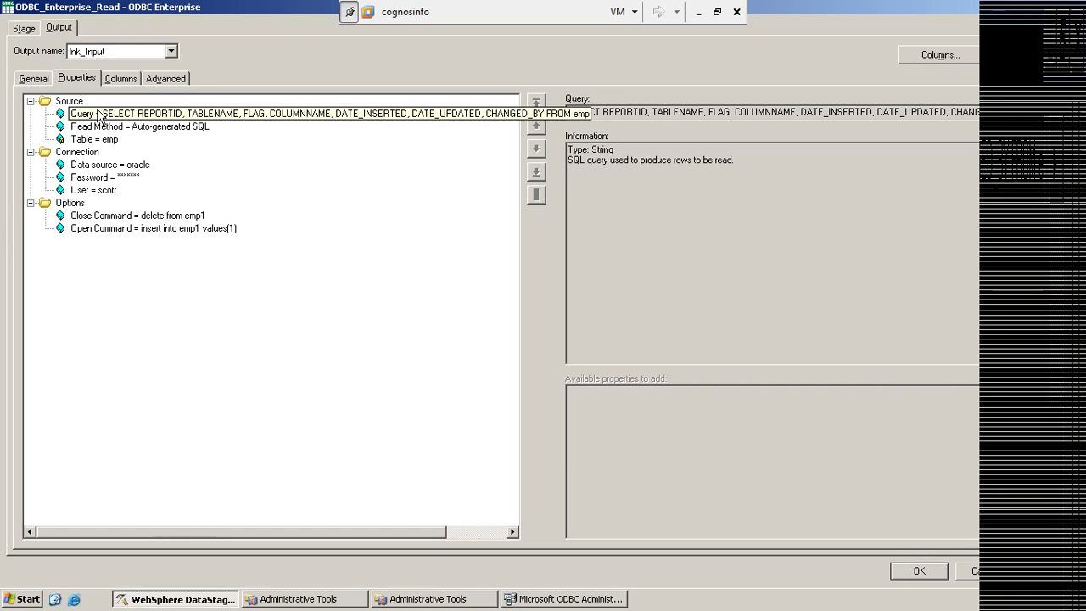
left_click(115, 217)
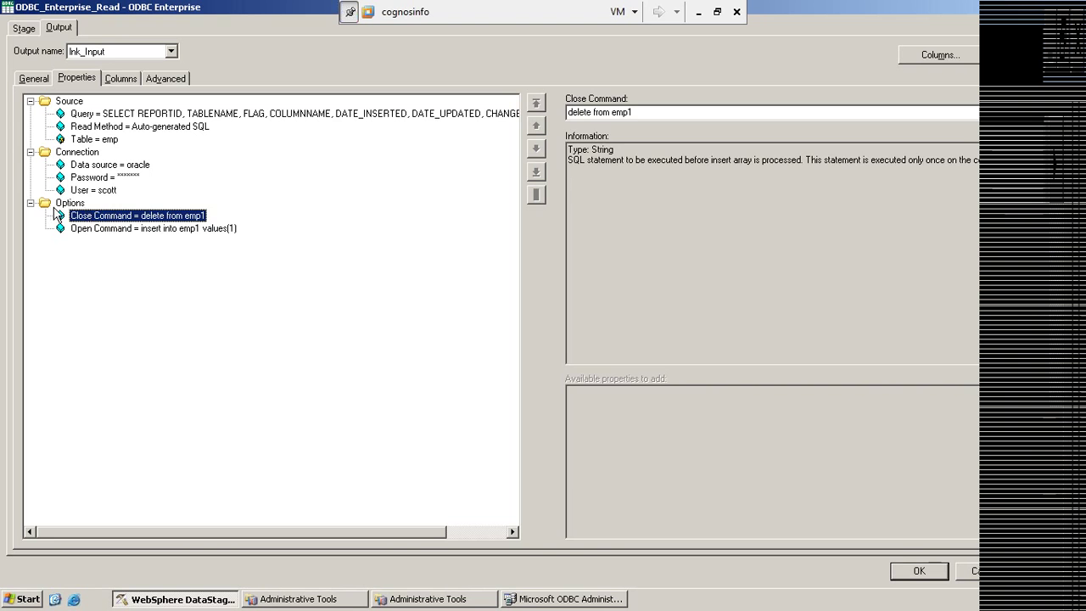
Add the Fetch Array Size property to the output's options and enter 1000 as its value.
key("Up")
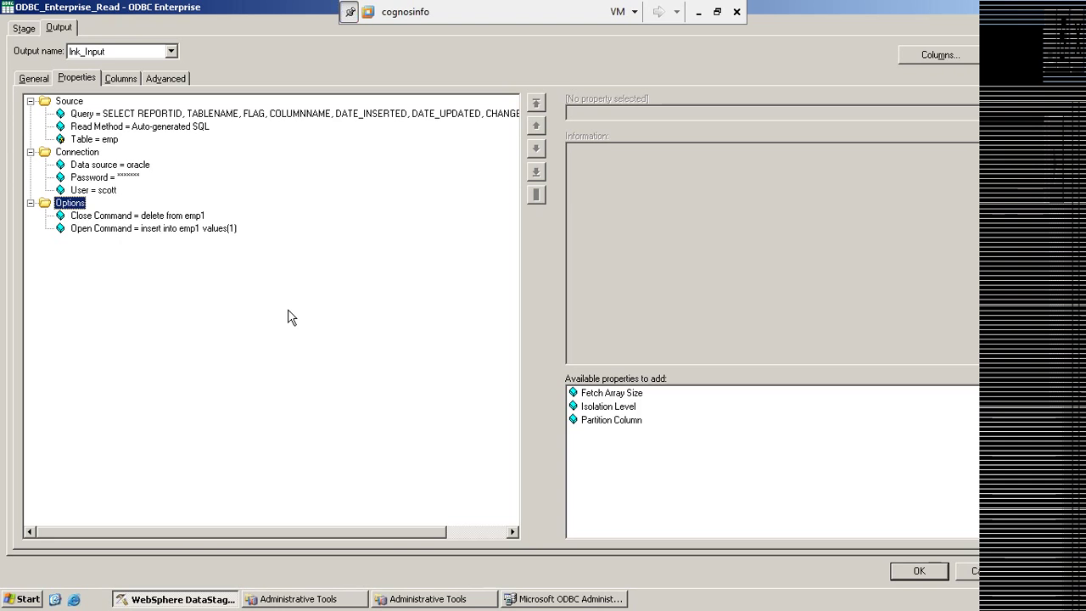
left_click(621, 397)
double_click(620, 396)
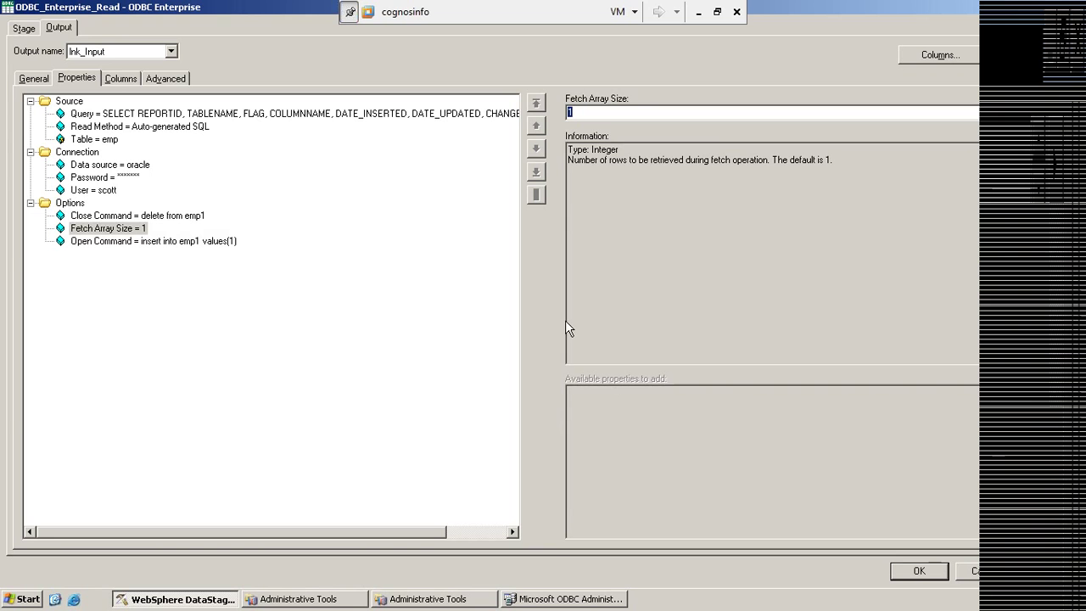
type("1000")
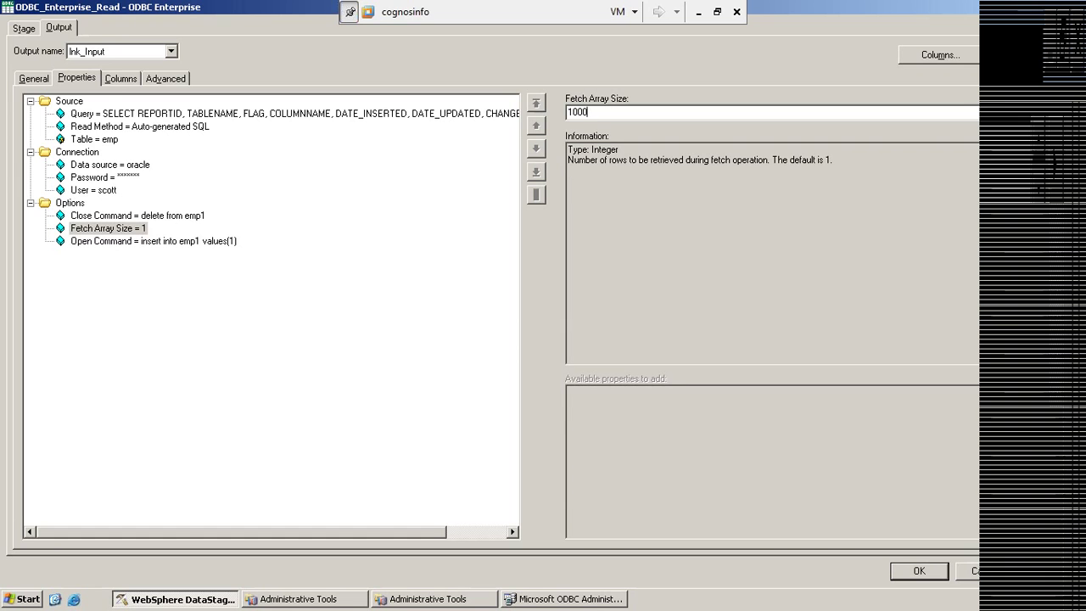
Clear the Fetch Array Size value and remove that property from the output's options.
key("BackSpace")
key("BackSpace")
key("BackSpace")
key("BackSpace")
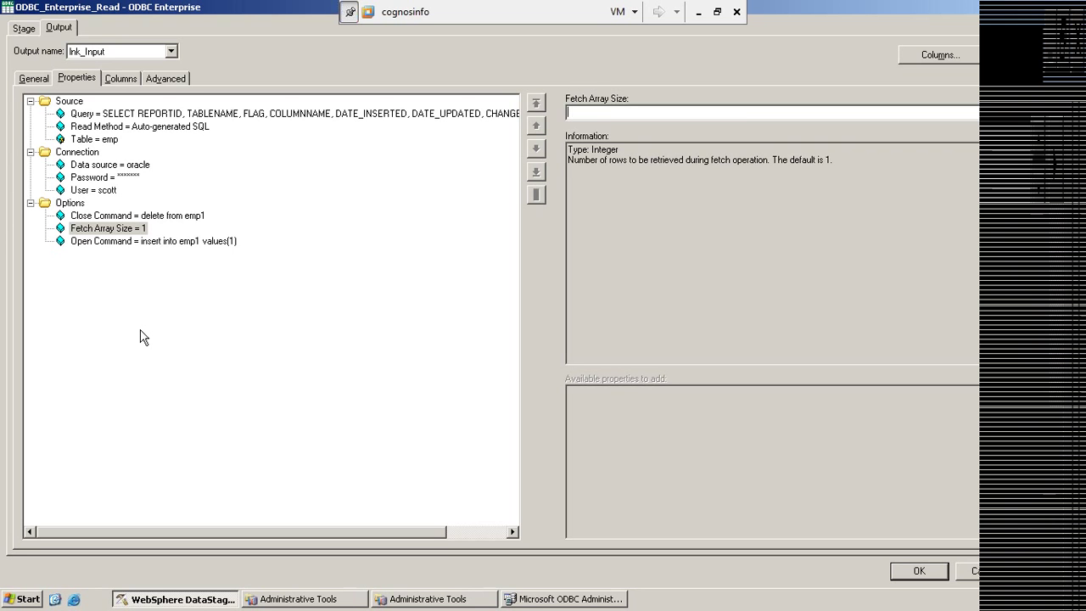
left_click(64, 204)
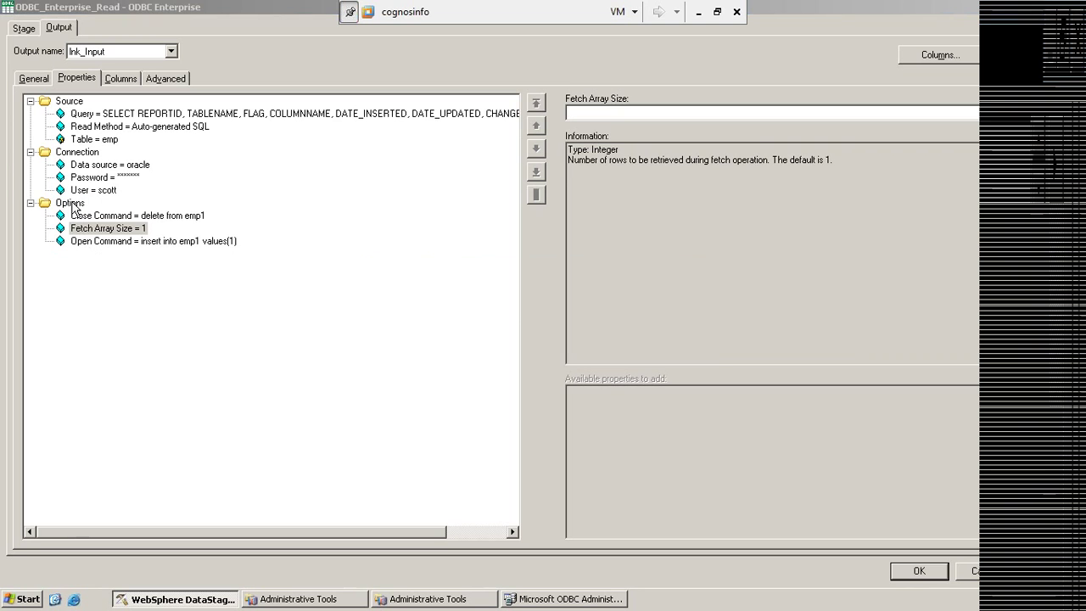
left_click(543, 340)
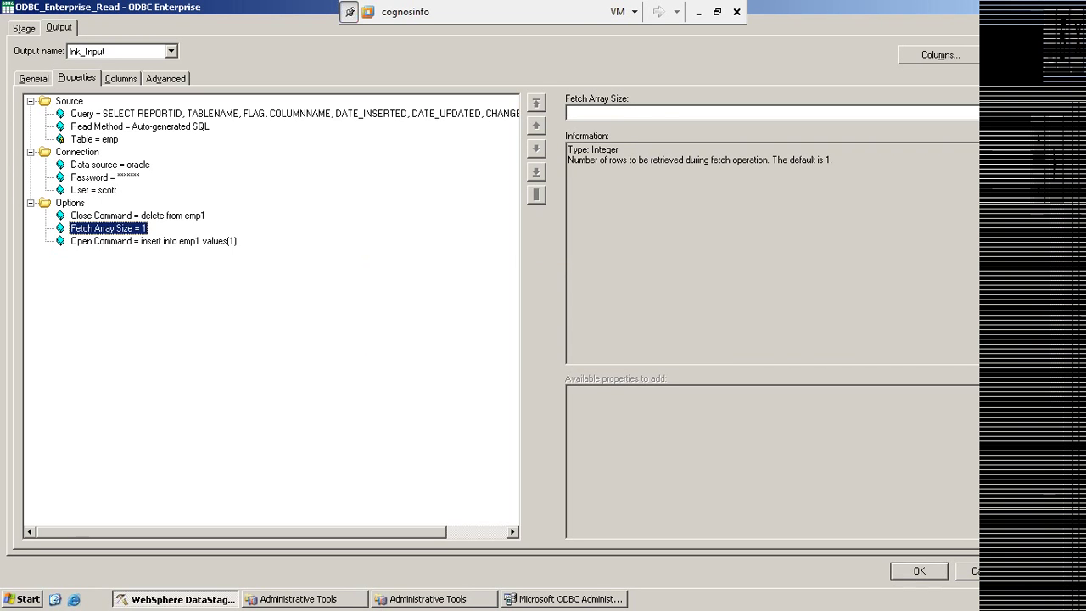
key("Delete")
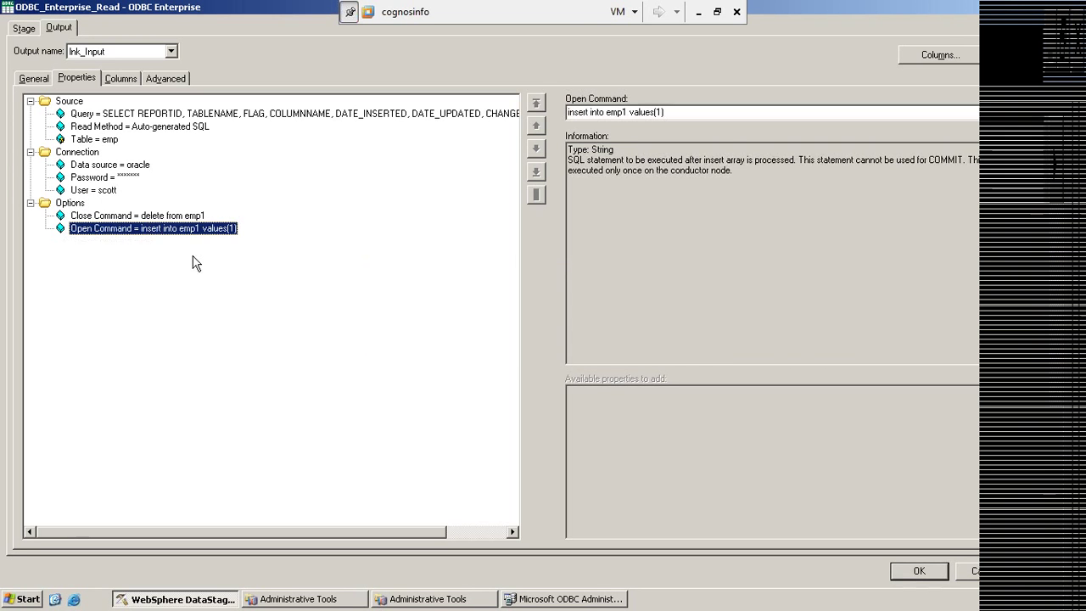
Add the Partition Column property to the output's options to view its description, and remove it again.
left_click(61, 204)
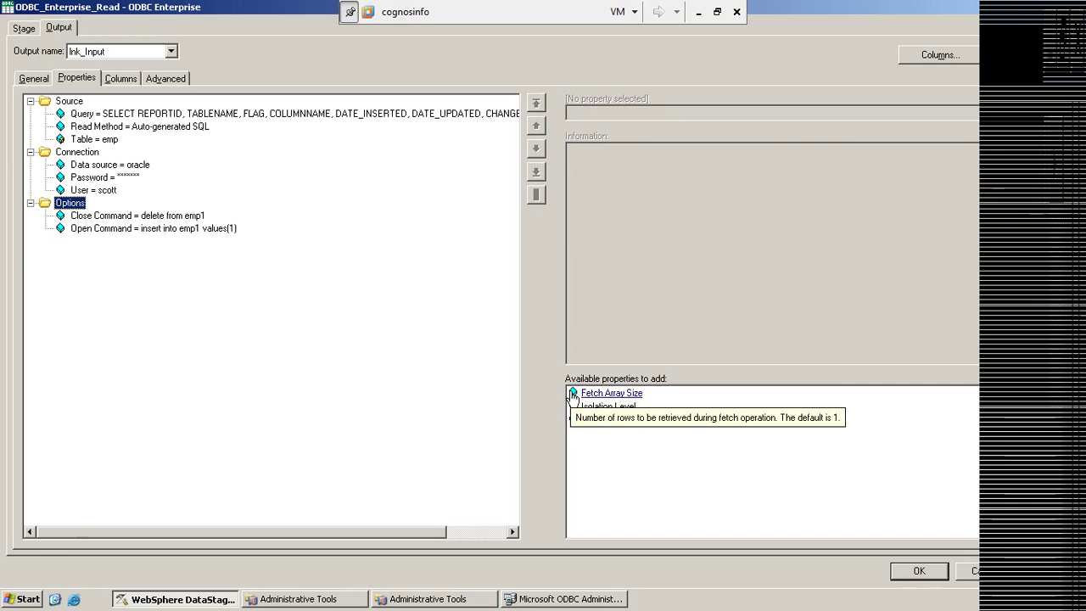
double_click(610, 419)
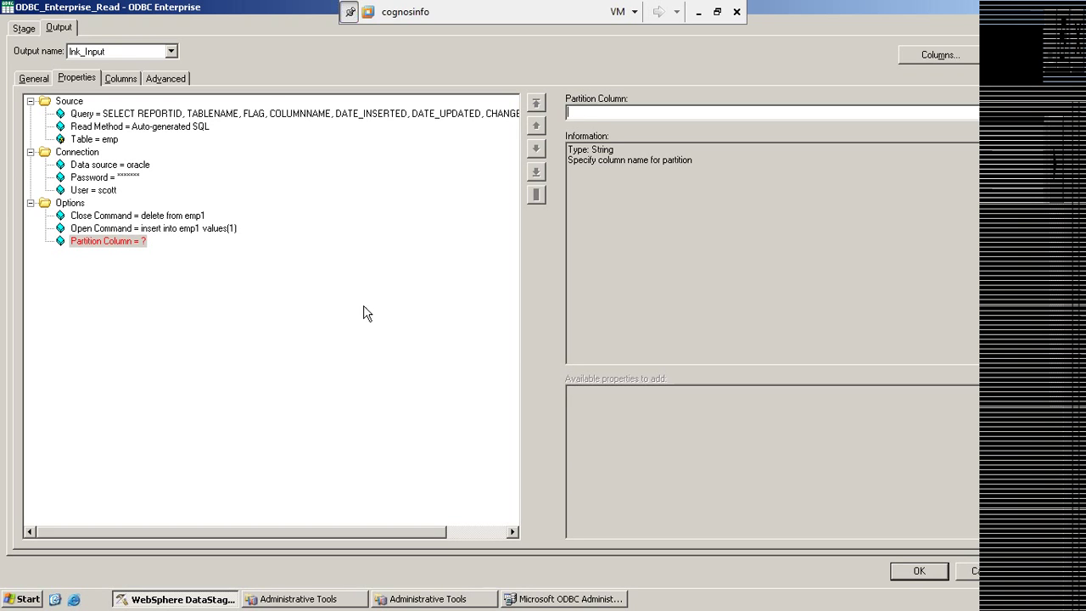
left_click(106, 243)
key("Delete")
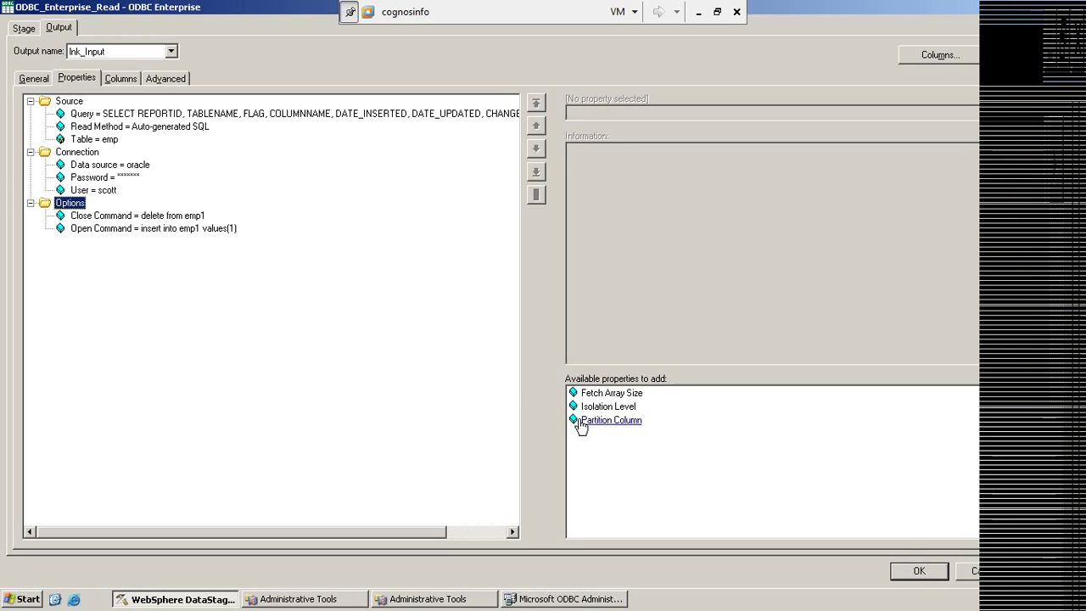
Review the Connection, Source and Options property groups and the properties available to add under Options.
left_click(82, 156)
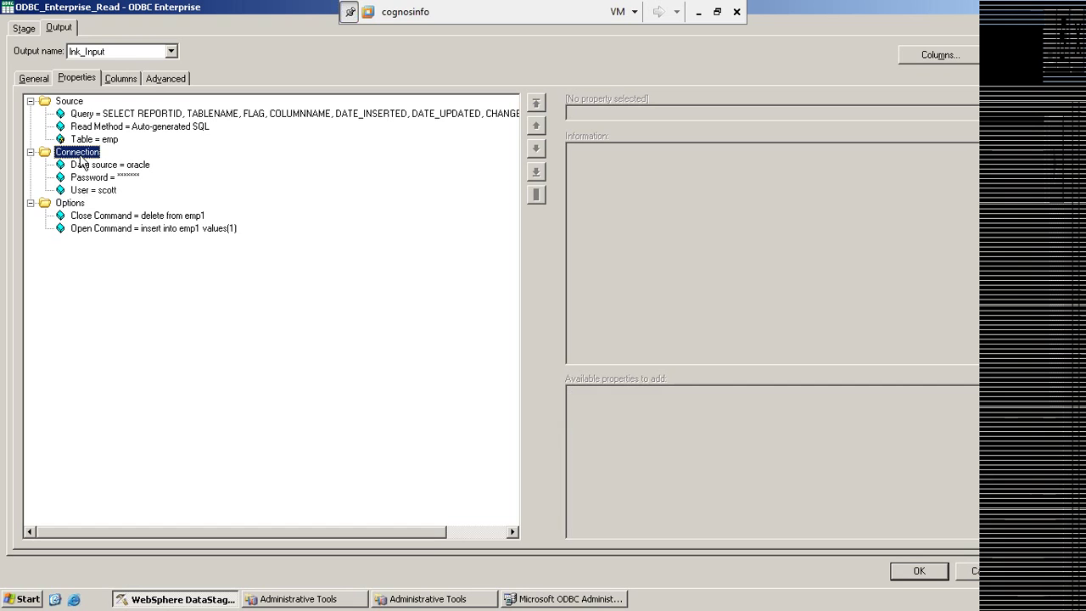
left_click(65, 102)
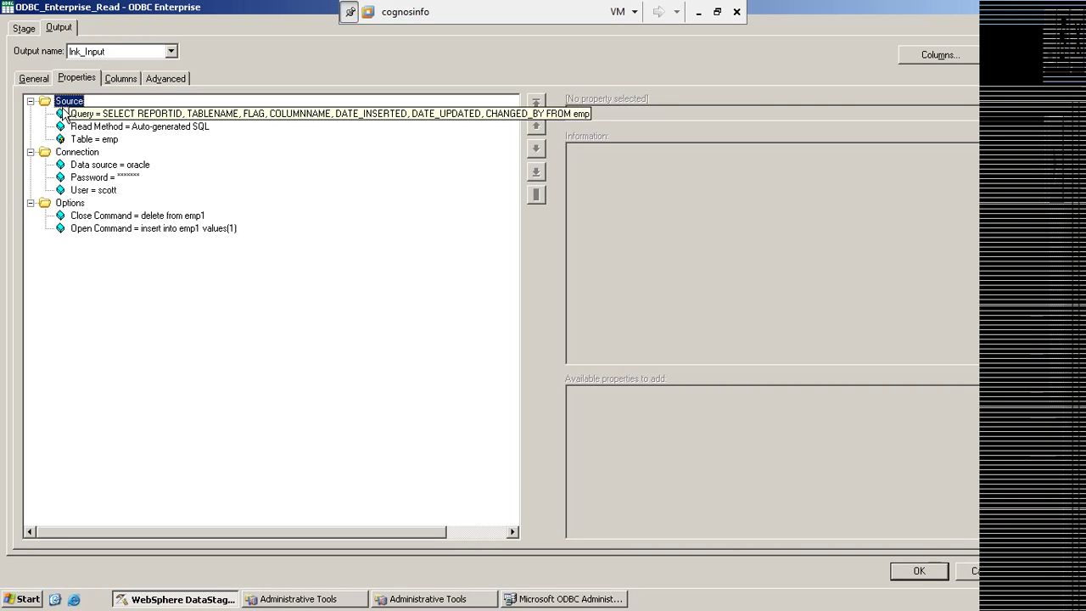
left_click(66, 205)
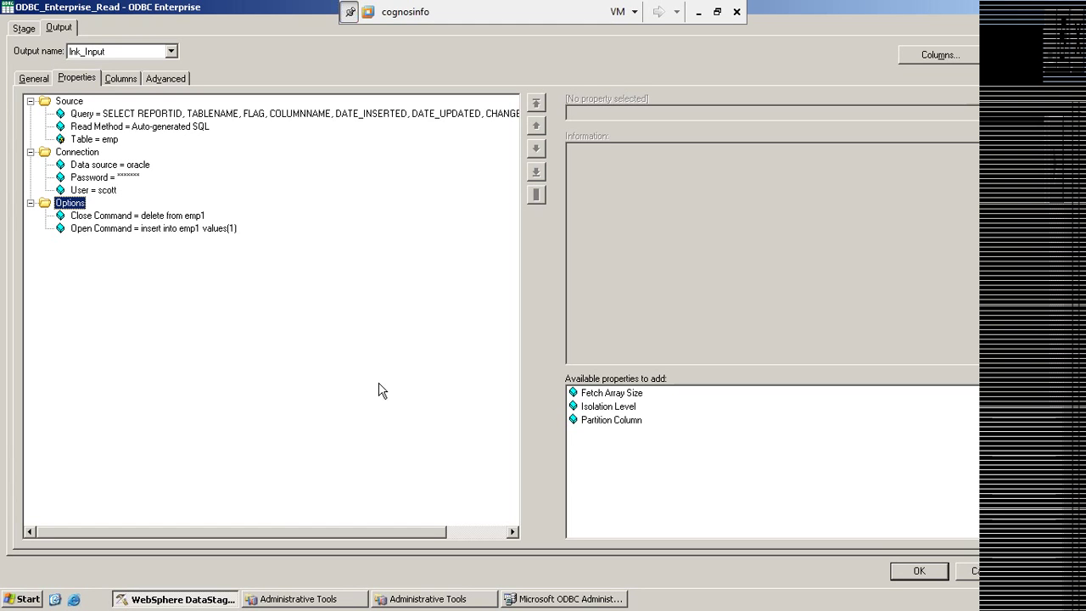
left_click(69, 102)
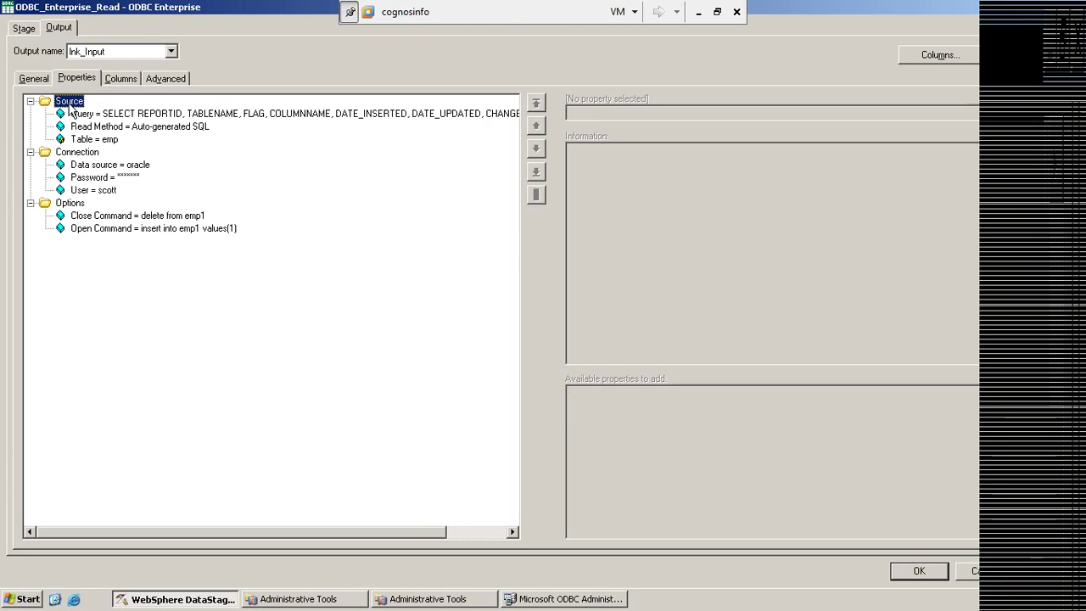
left_click(697, 12)
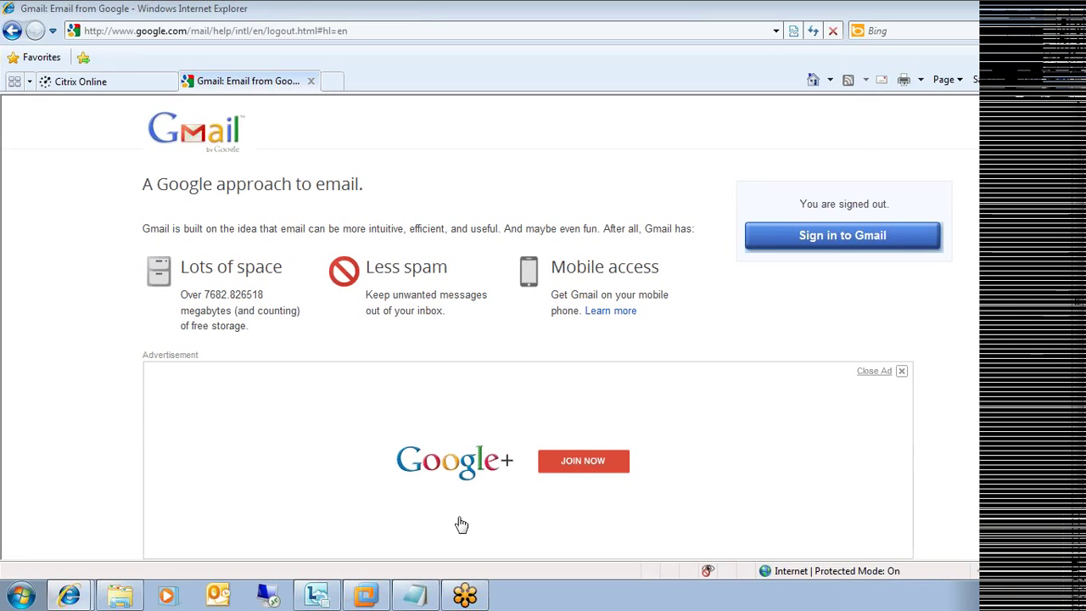
left_click(374, 594)
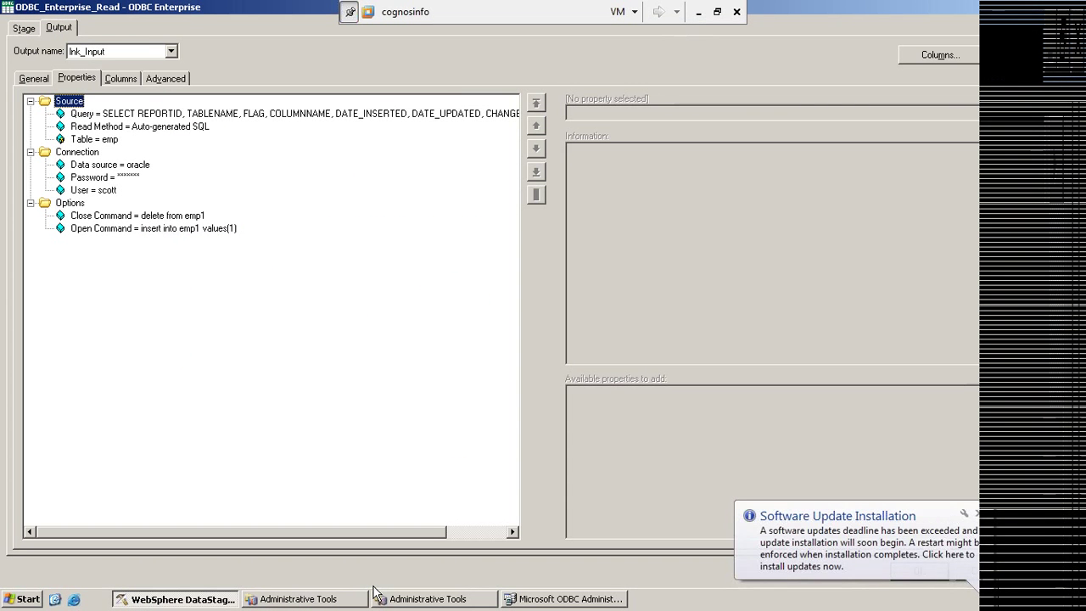
left_click(977, 515)
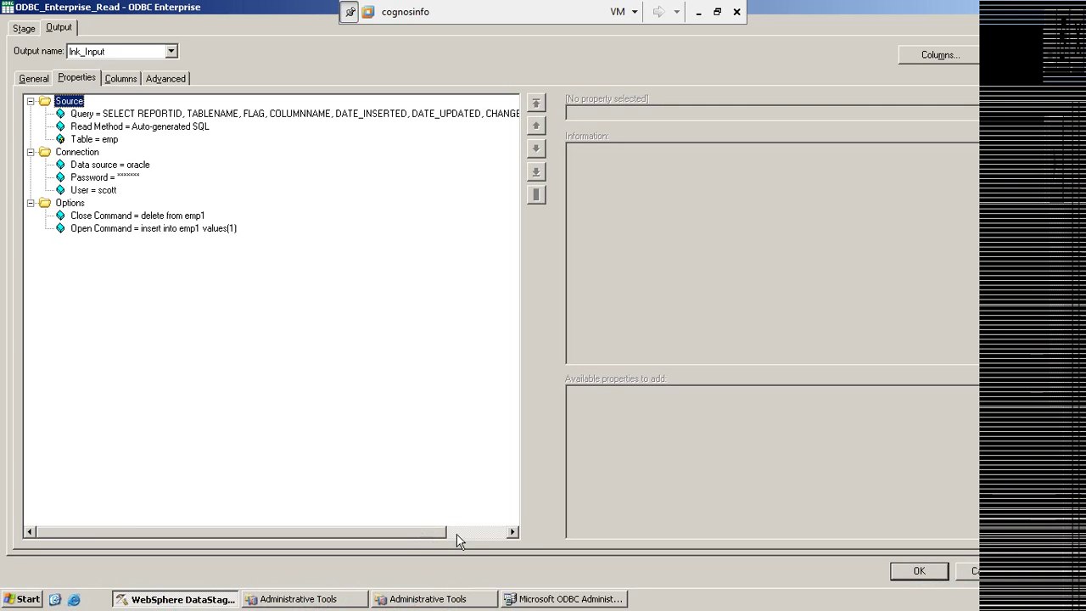
left_click(513, 532)
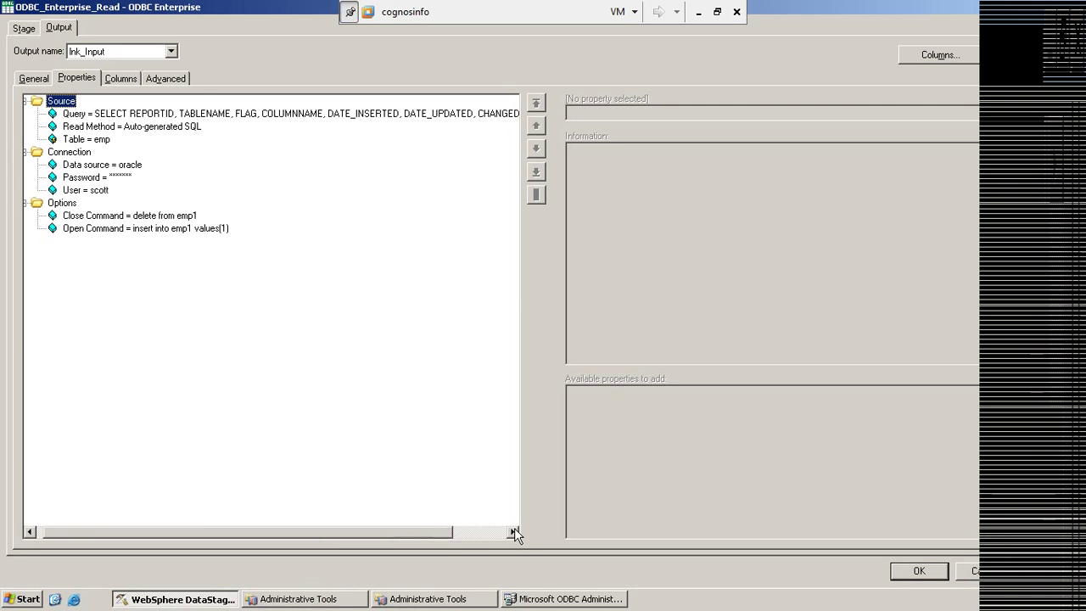
left_click(29, 532)
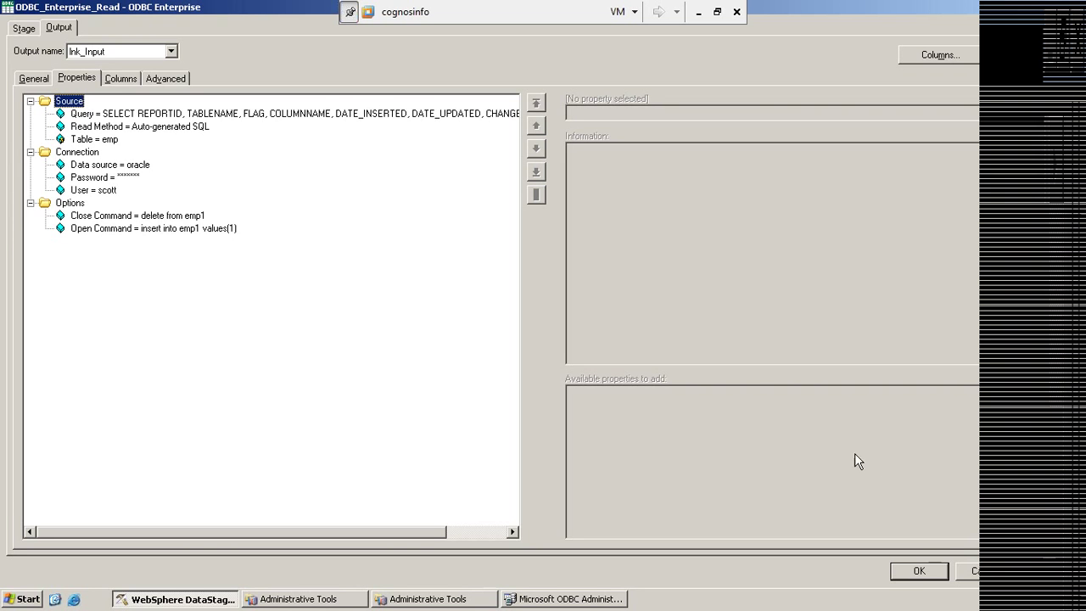
Discard the ODBC_Enterprise_Read edits, reopen the stage to check its Data source property, and close it without saving.
left_click(974, 573)
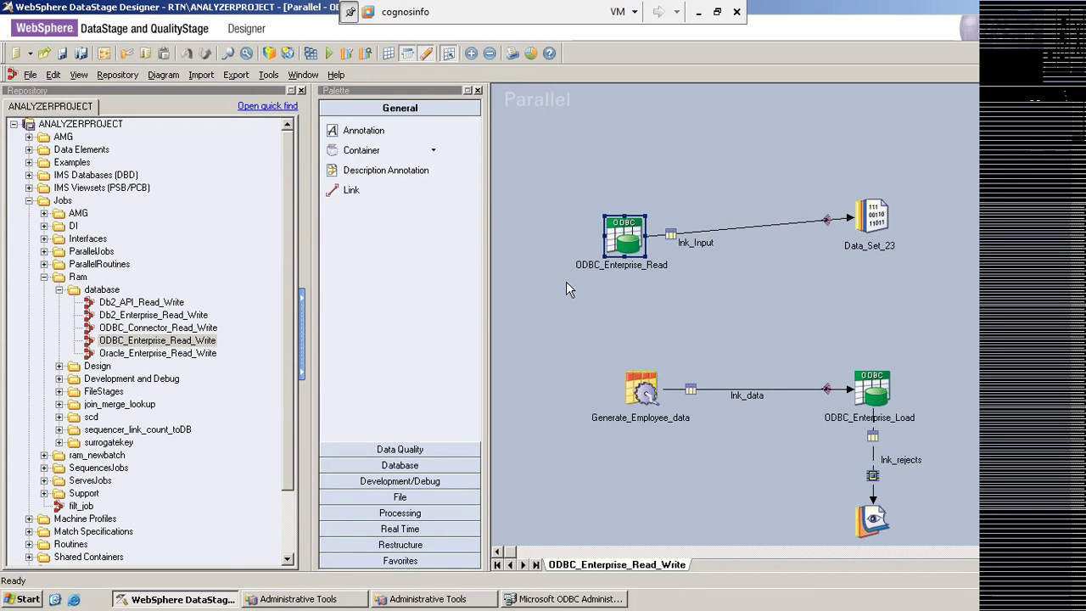
double_click(624, 245)
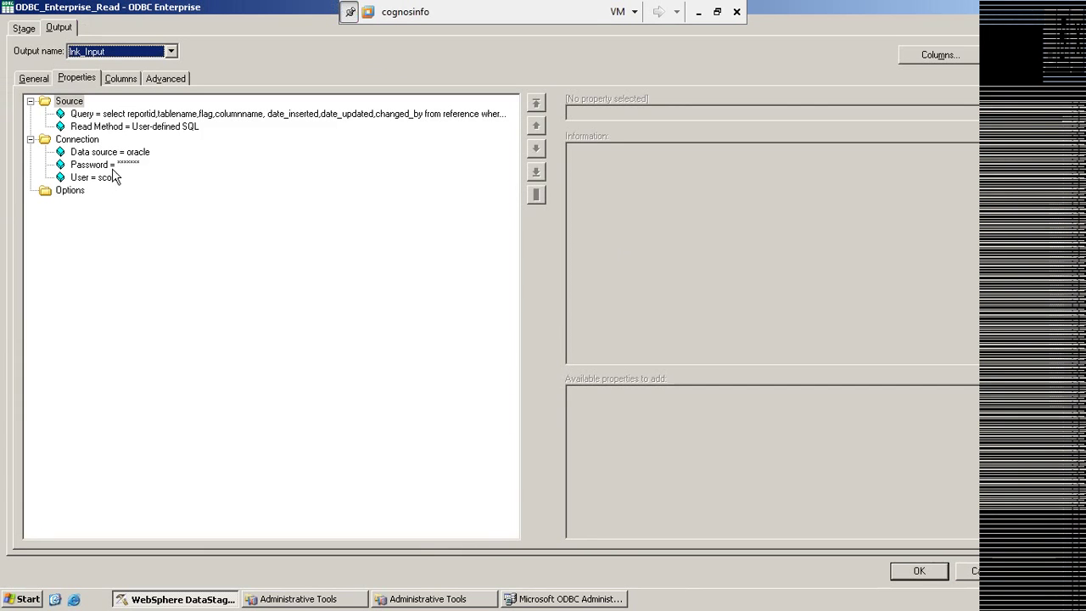
left_click(100, 156)
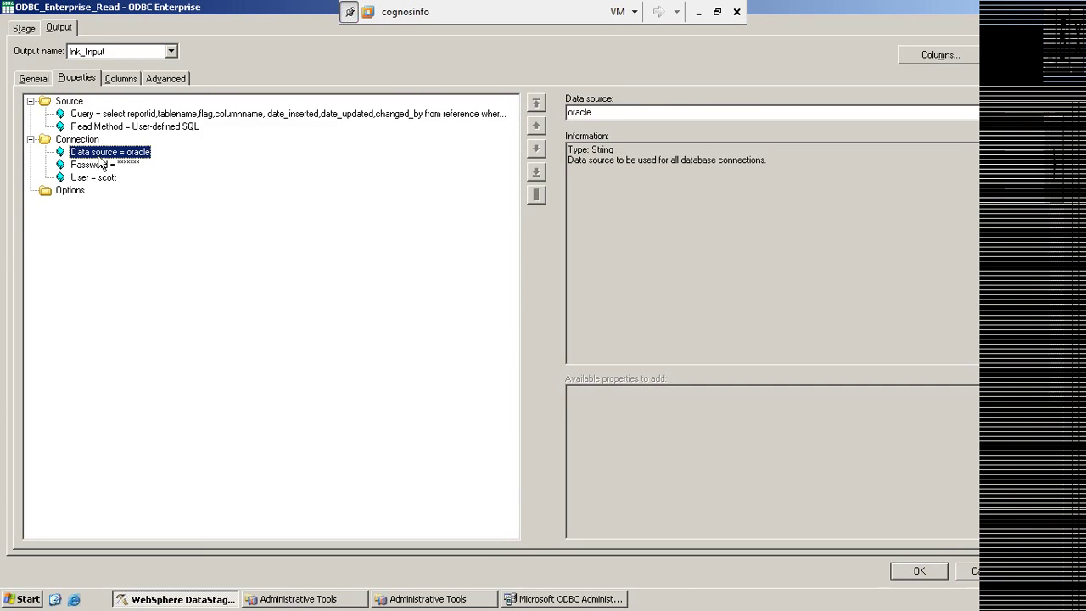
left_click(968, 575)
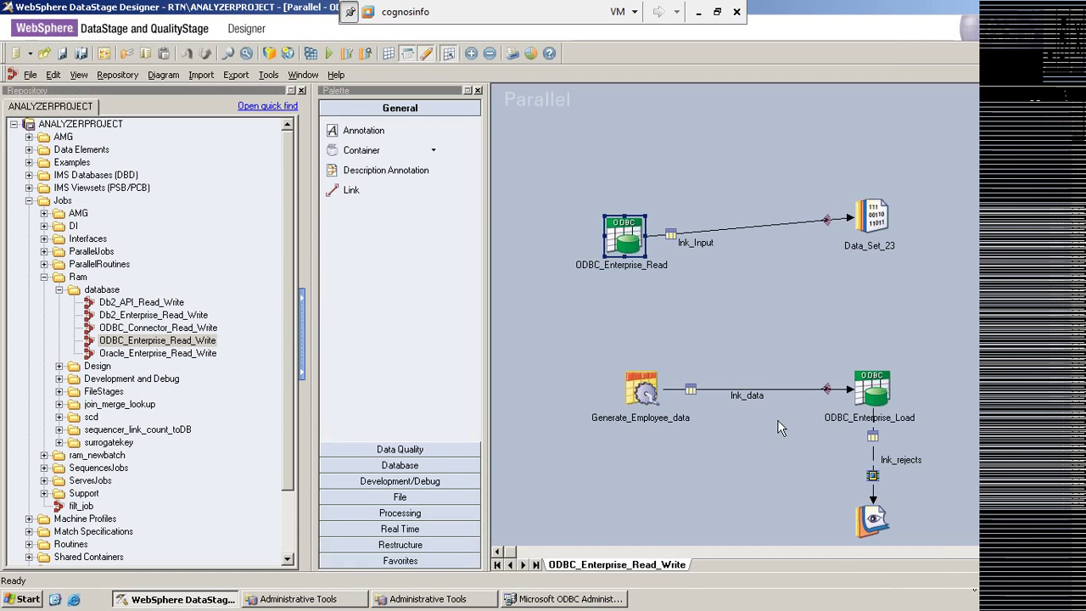
Compare the Write Method property of ODBC_Enterprise_Load with the Read Method property of ODBC_Enterprise_Read, and close both stages.
left_click(875, 388)
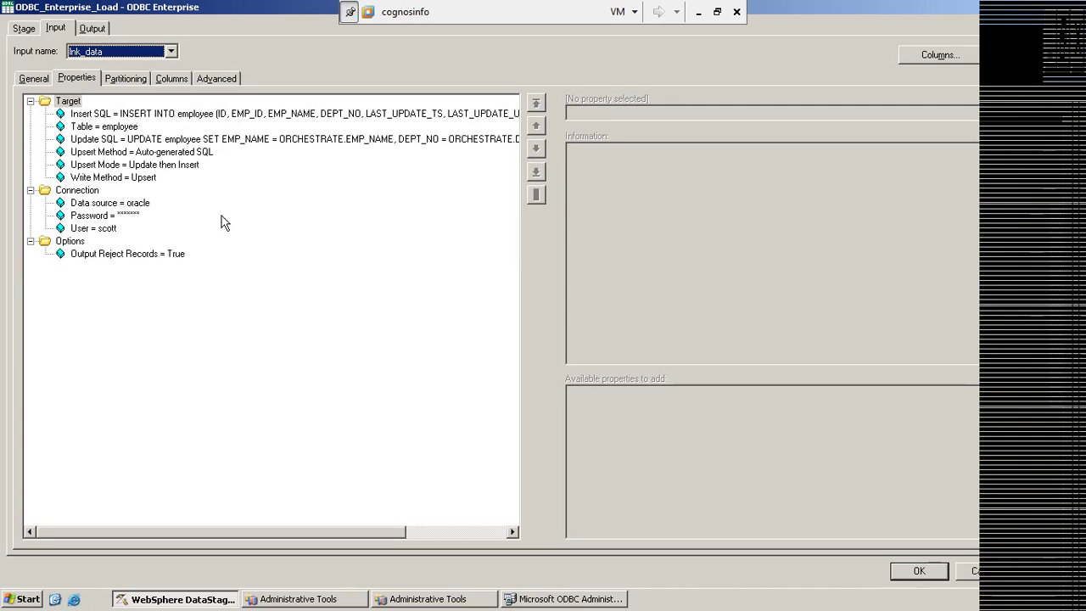
left_click(102, 178)
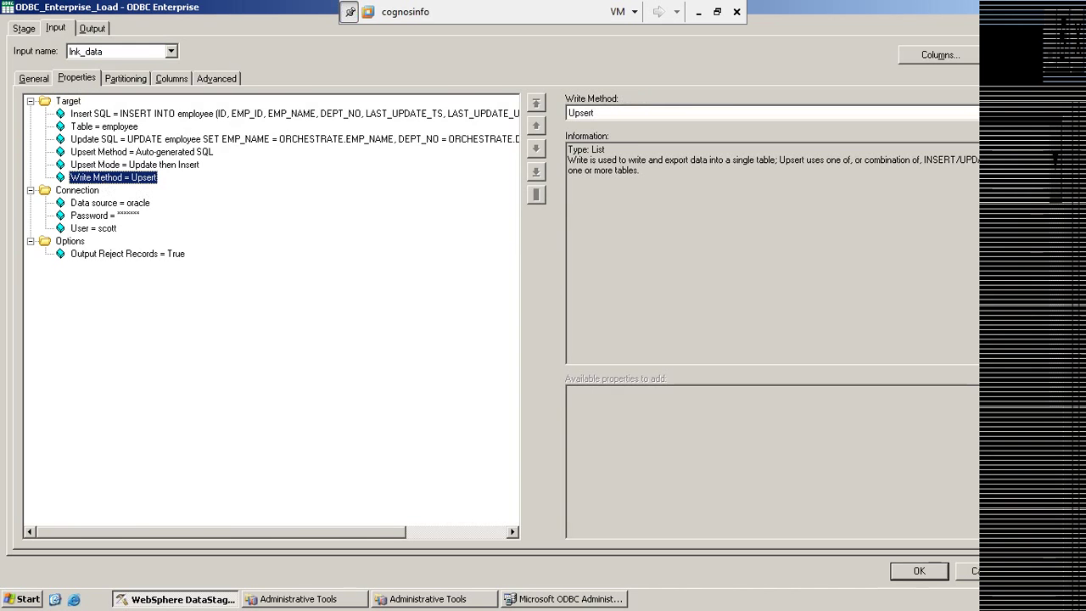
left_click(919, 570)
double_click(629, 240)
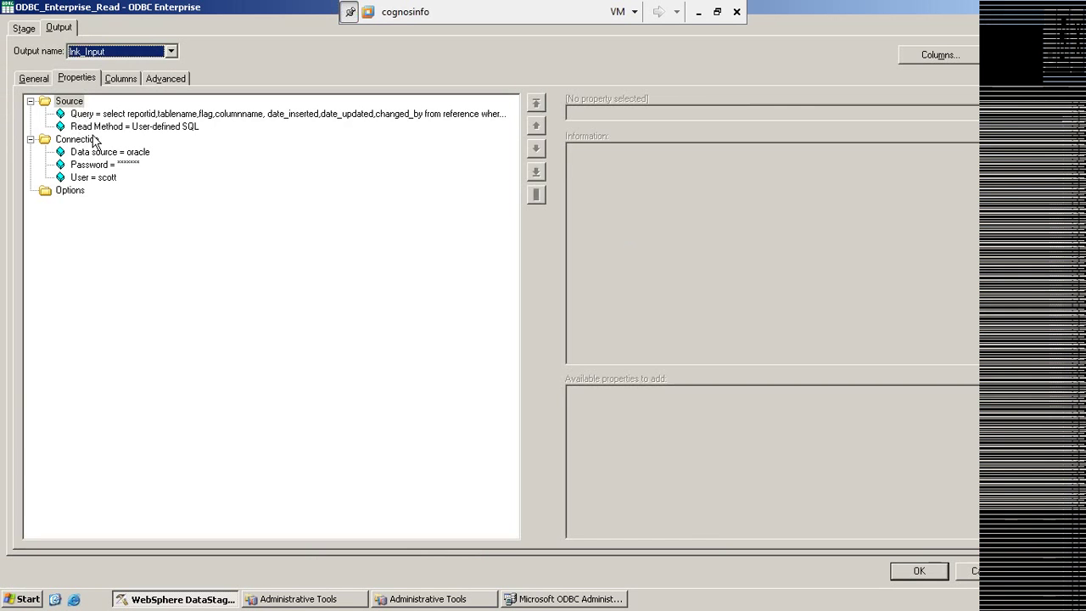
left_click(93, 127)
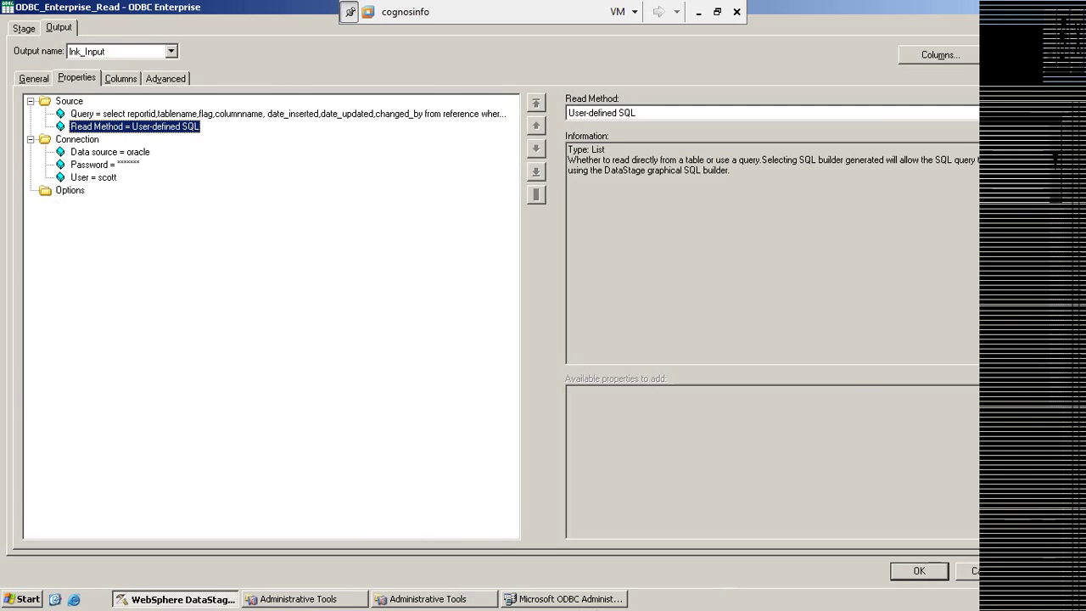
key("Escape")
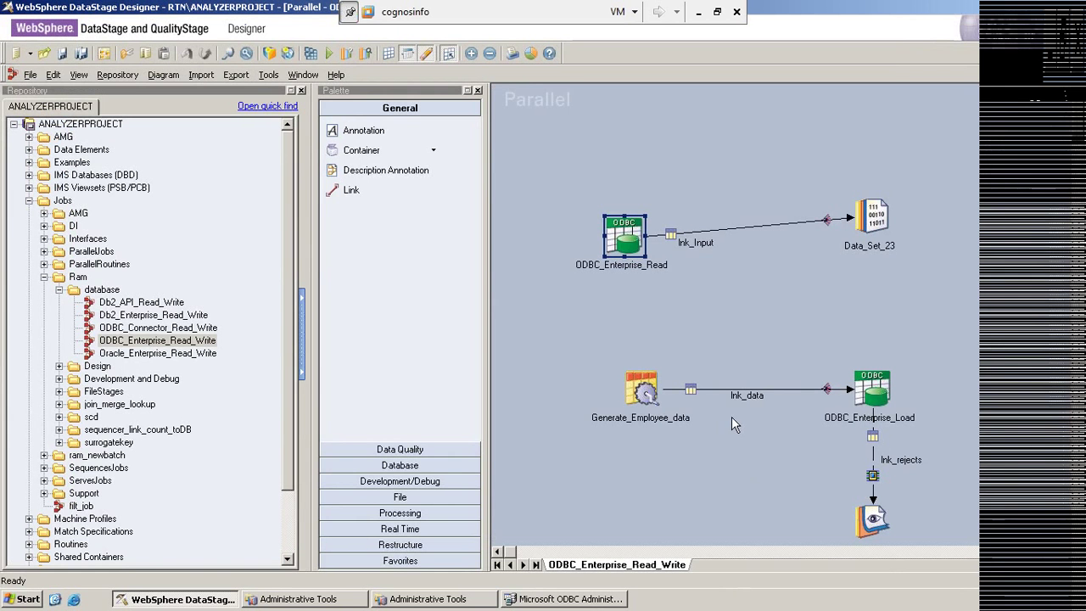
Reopen ODBC_Enterprise_Load and review the Write Method choices, keeping Upsert.
double_click(865, 382)
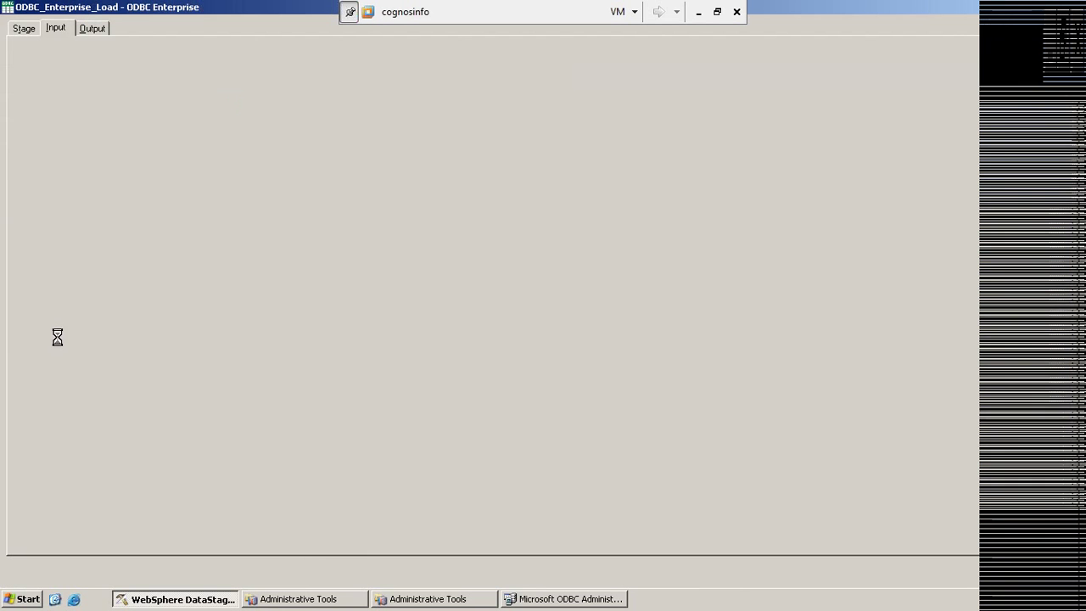
left_click(112, 179)
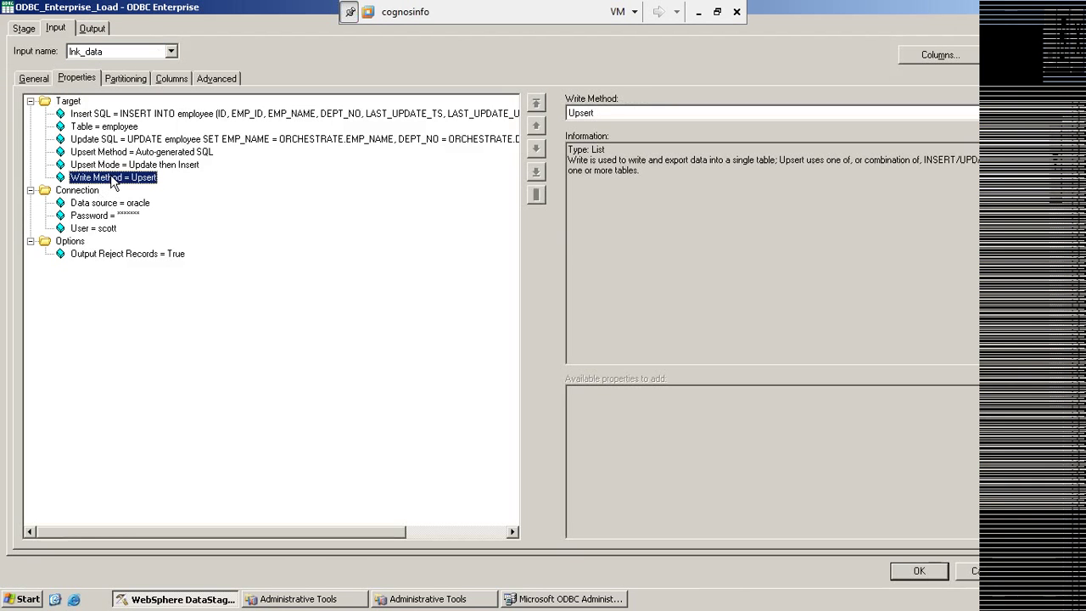
left_click(964, 113)
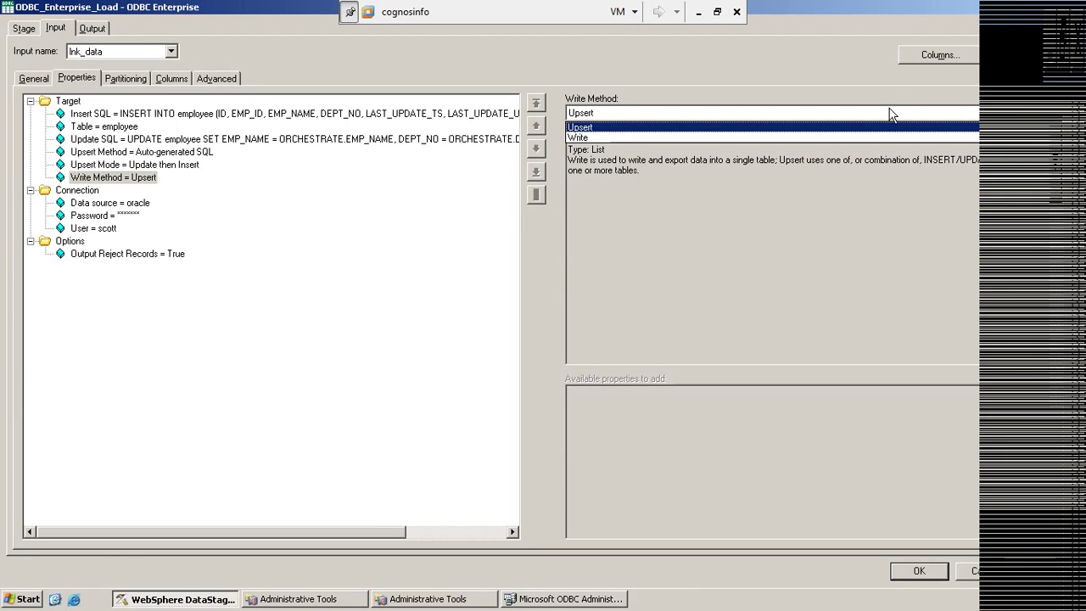
left_click(603, 127)
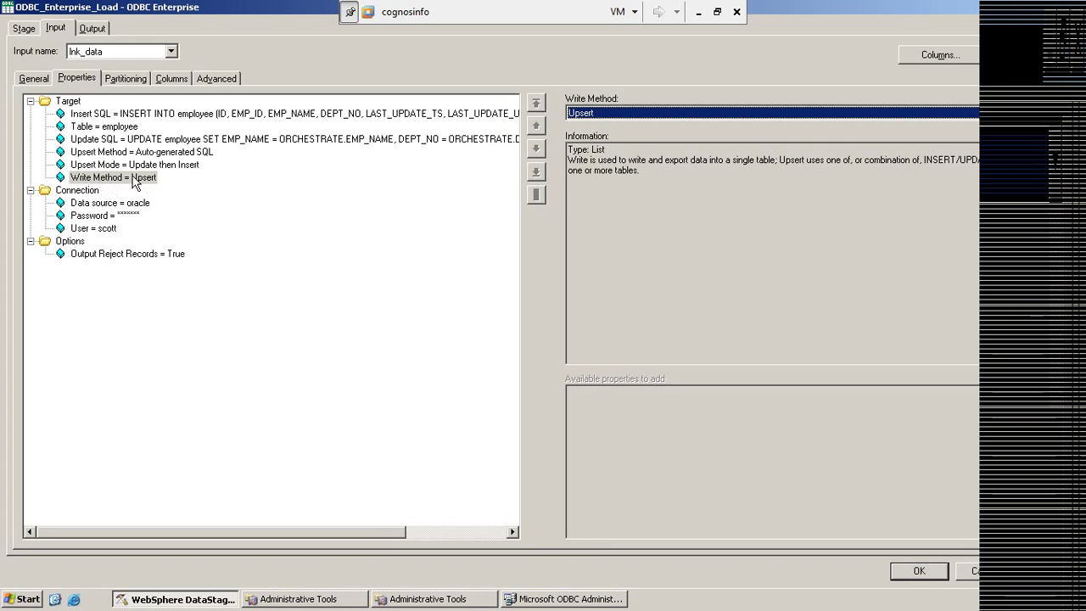
Review the available Upsert Mode choices for the target, keeping Update then Insert.
left_click(105, 166)
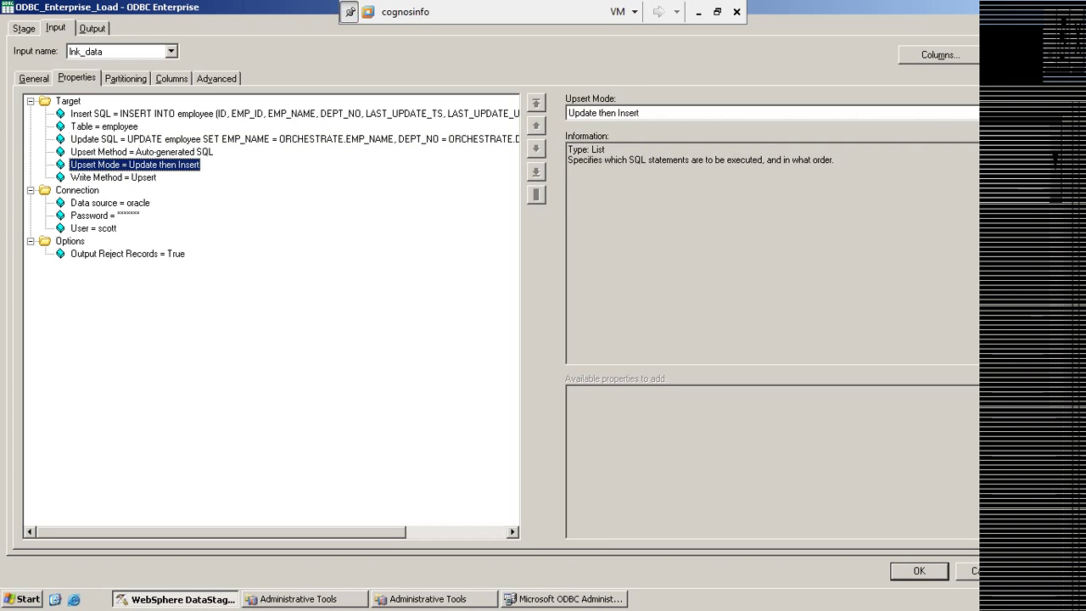
key("Tab")
key("alt+Down")
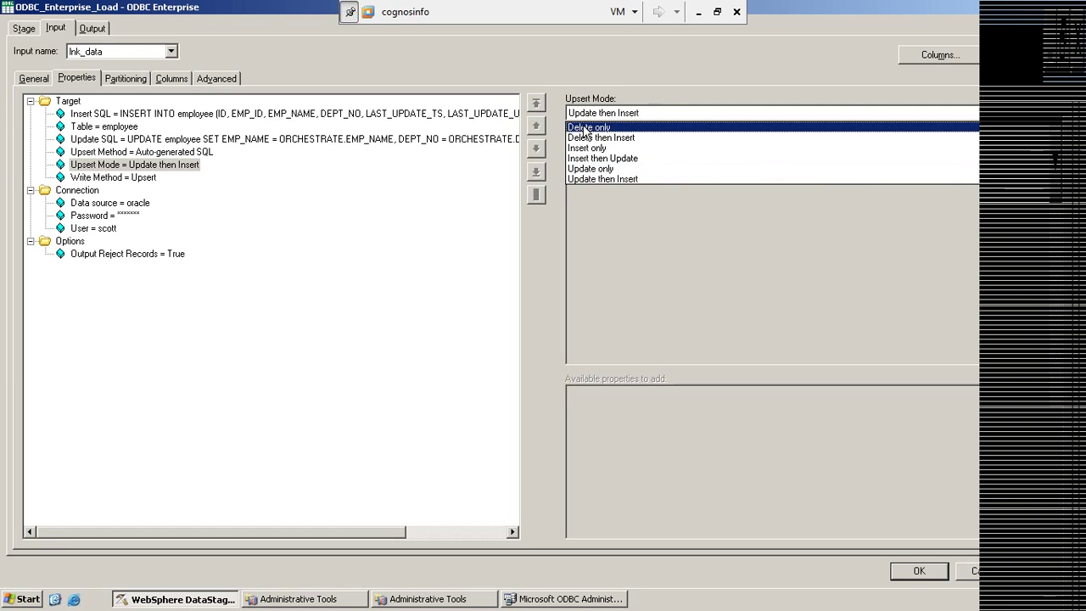
left_click(692, 93)
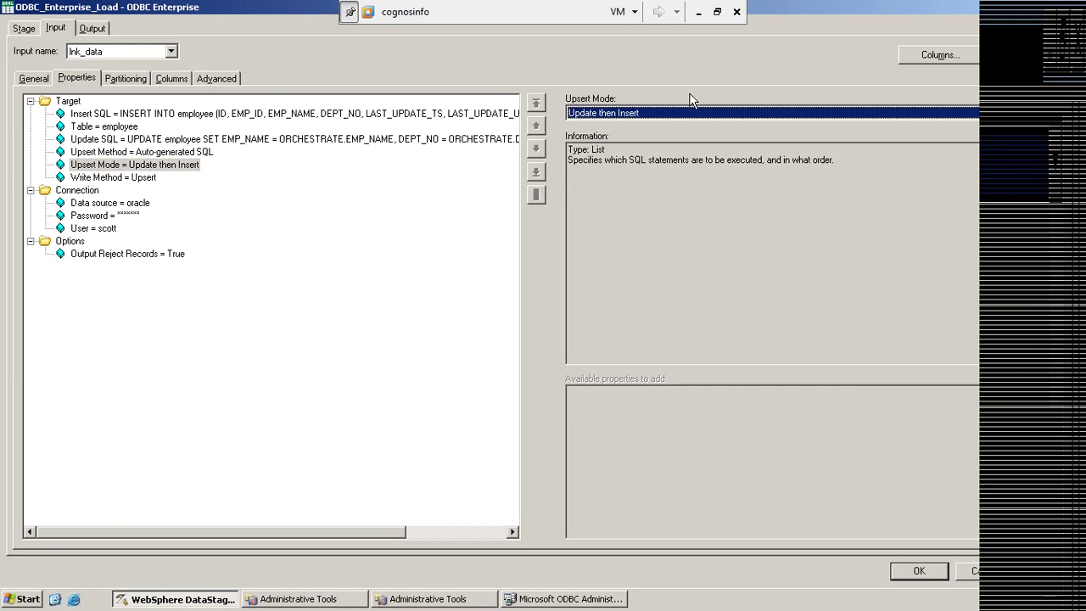
left_click(110, 165)
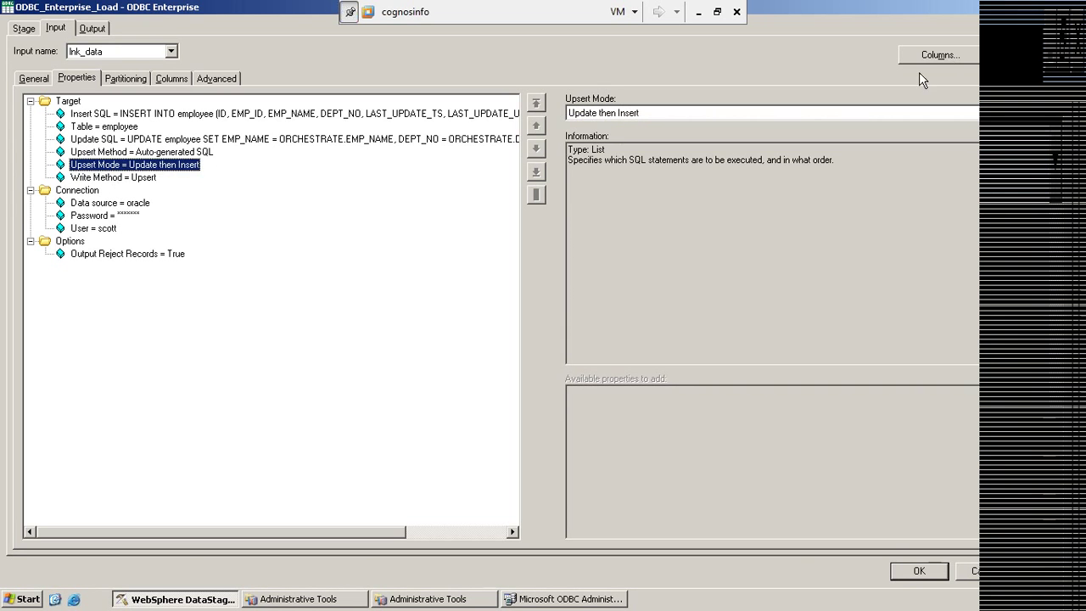
Set the Upsert Method to User-defined SQL and accept the removal of the Table property.
left_click(88, 156)
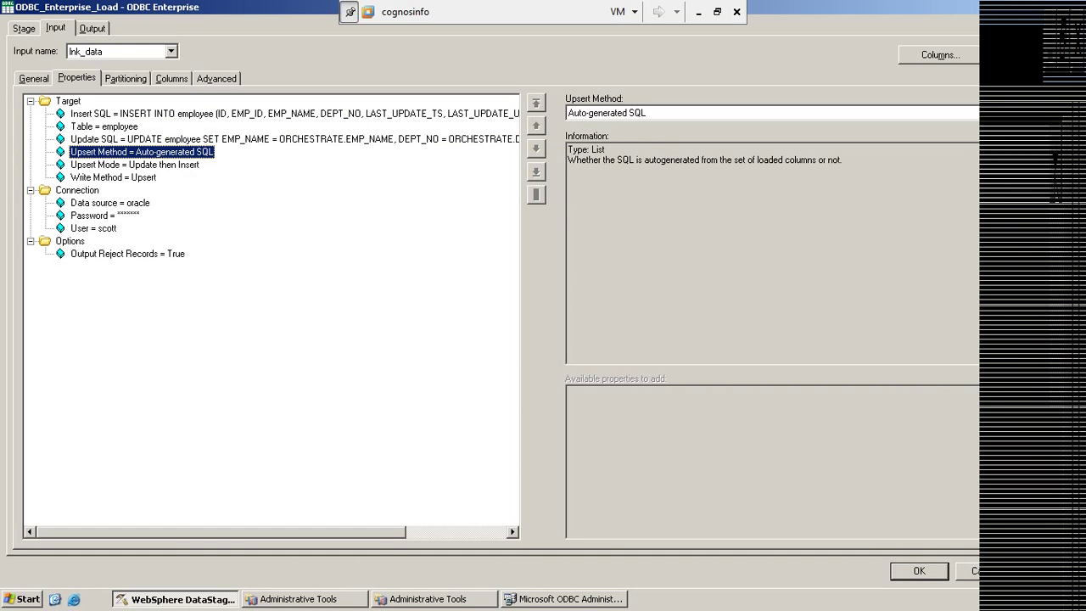
left_click(1040, 113)
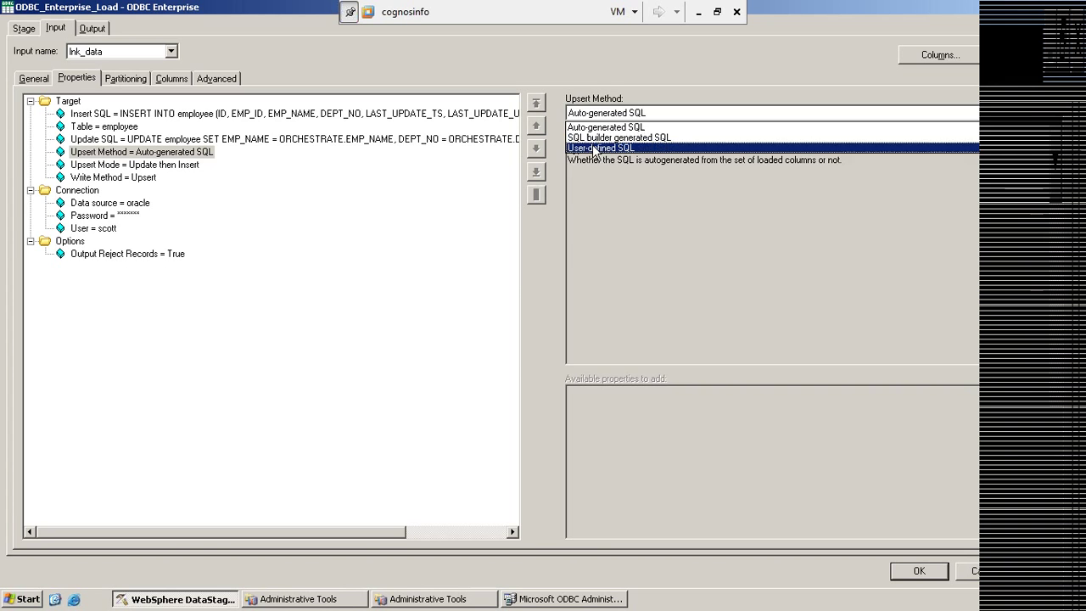
left_click(594, 148)
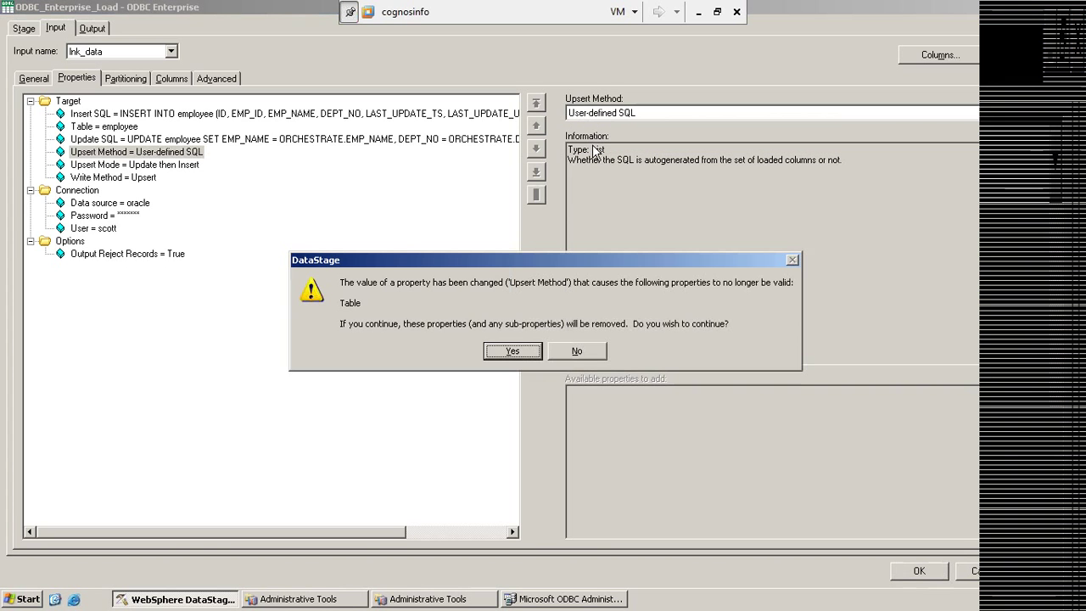
left_click(508, 352)
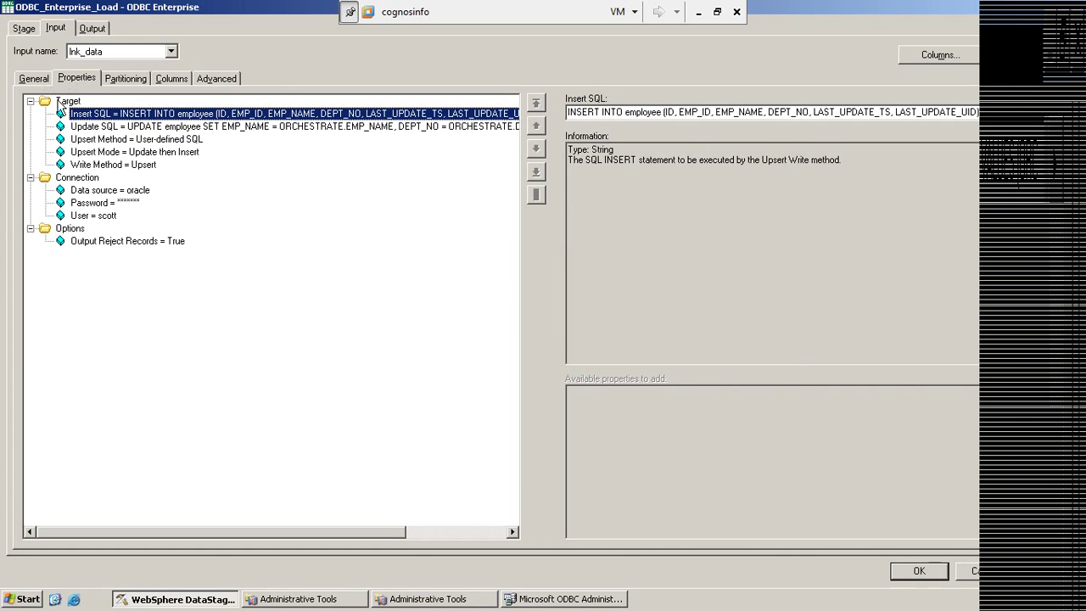
Check the target's Update SQL, Upsert Mode and Write Method properties.
left_click(106, 127)
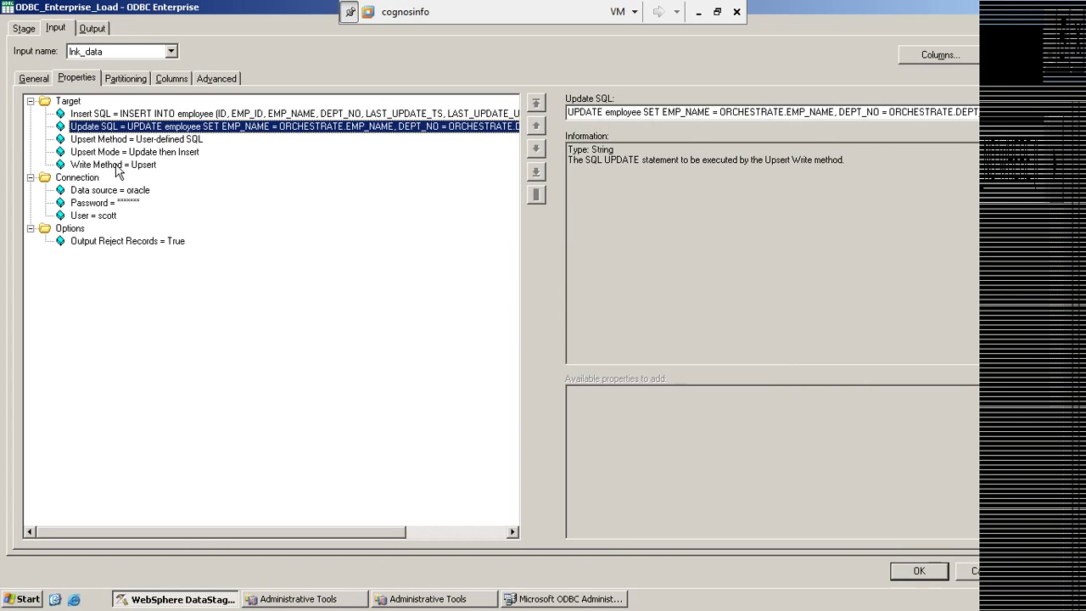
left_click(106, 152)
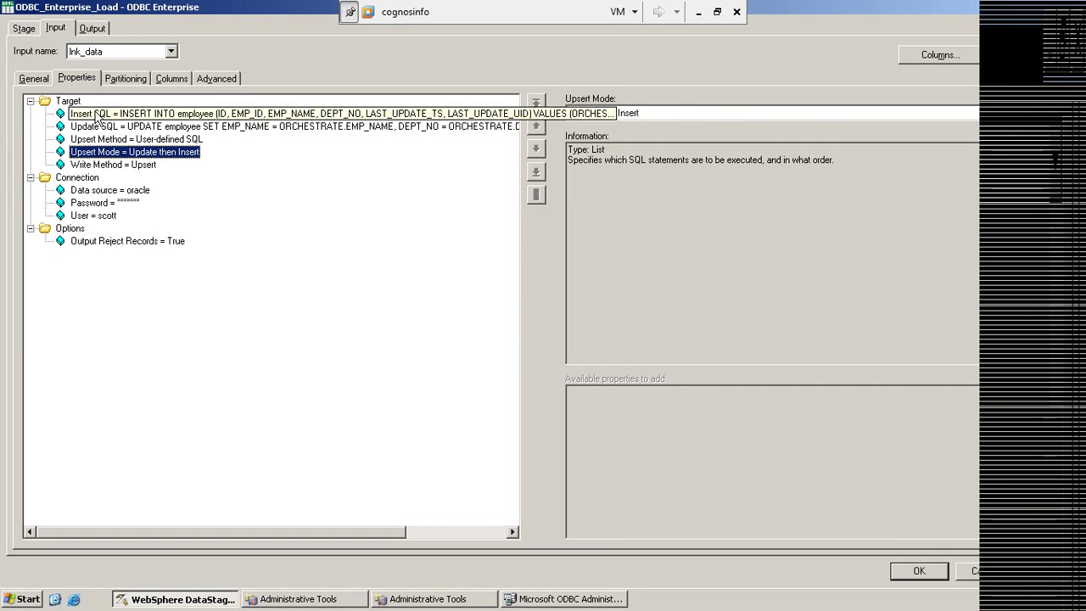
left_click(102, 166)
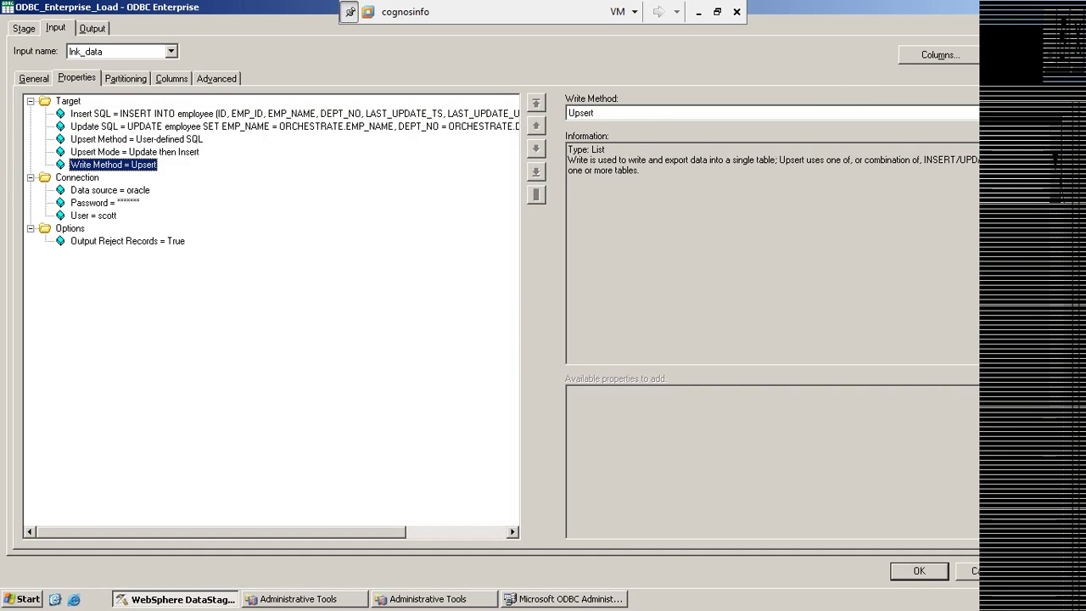
Set the target's Upsert Mode to Insert then Update.
left_click(103, 153)
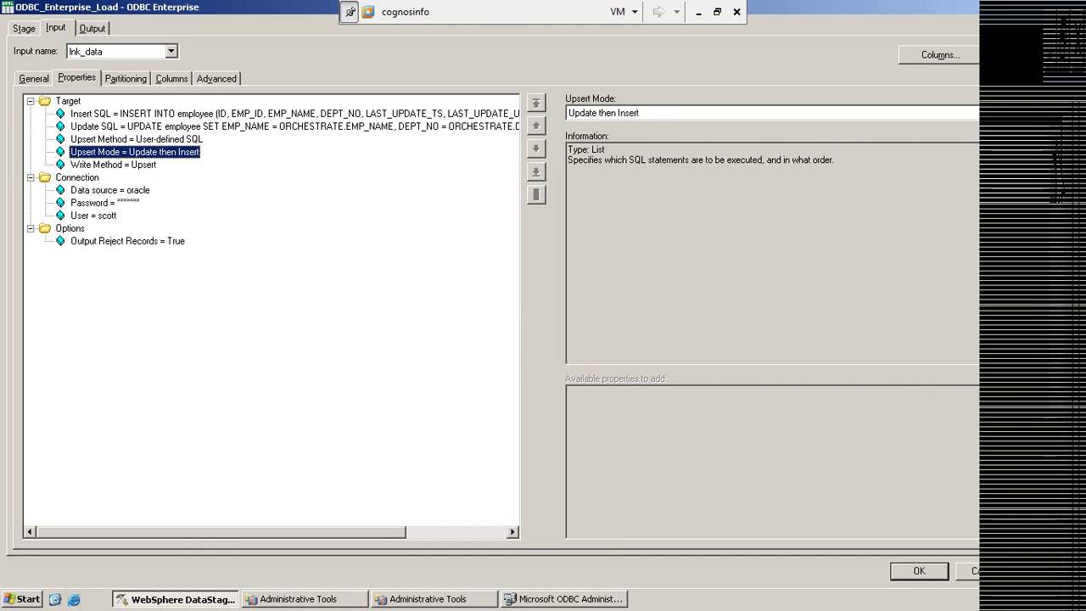
left_click(1049, 113)
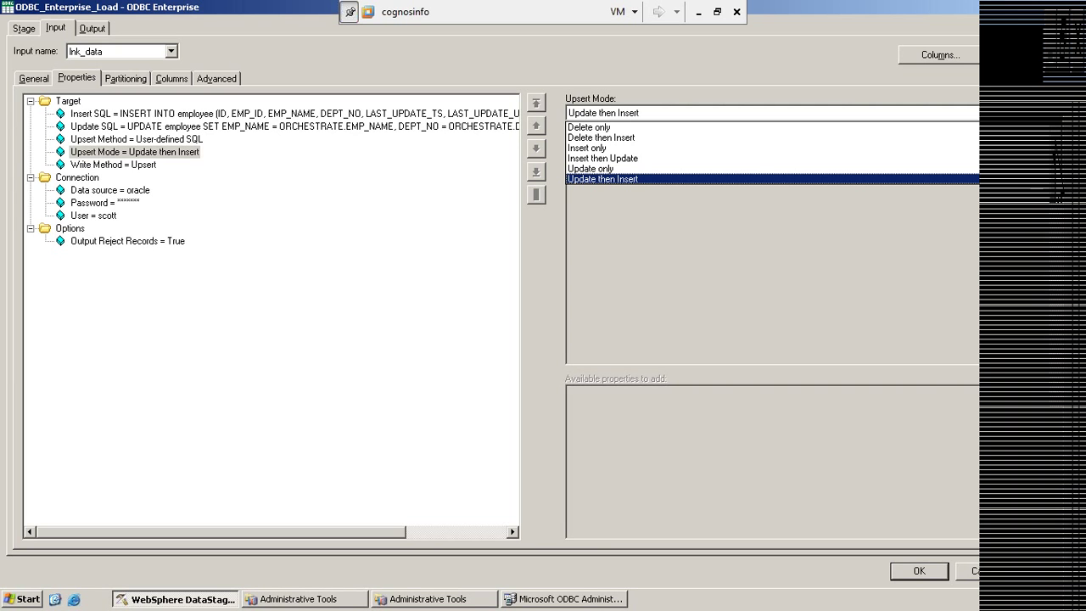
left_click(638, 162)
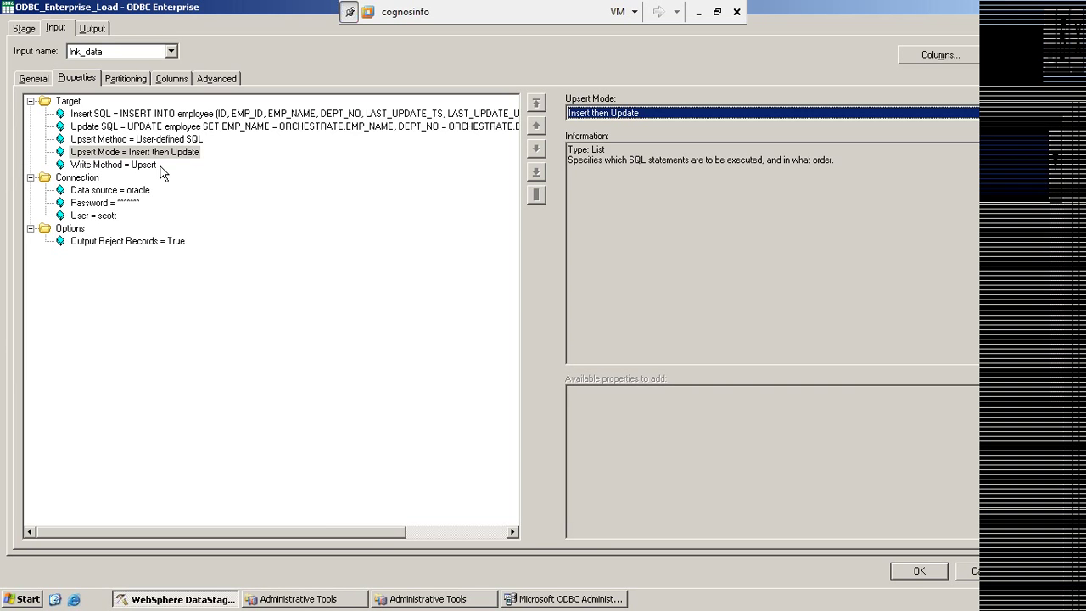
Switch the target's Upsert Method to Auto-generated SQL.
left_click(103, 139)
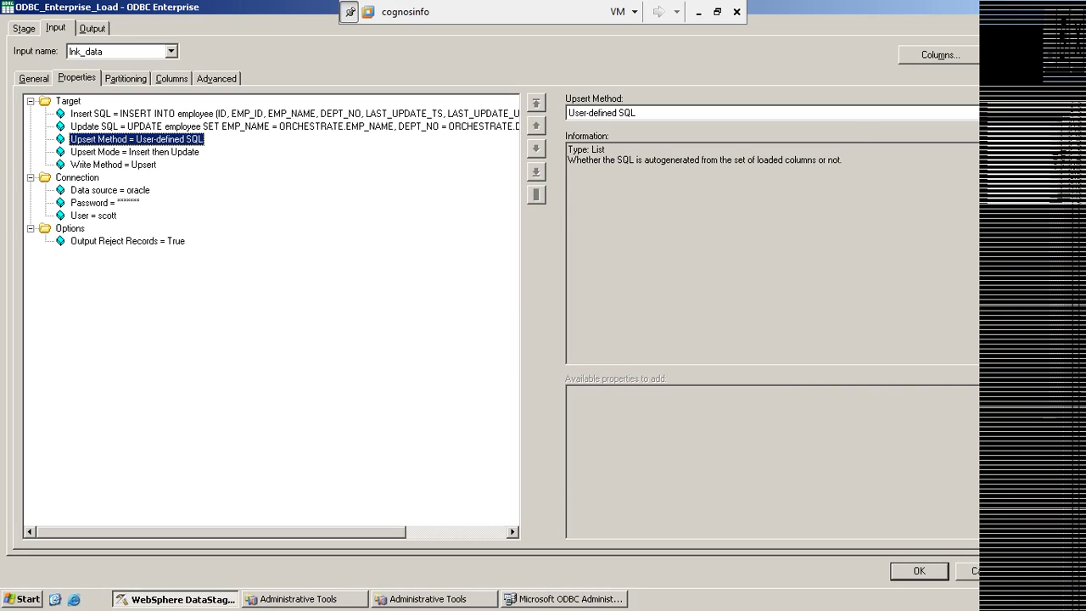
left_click(1052, 113)
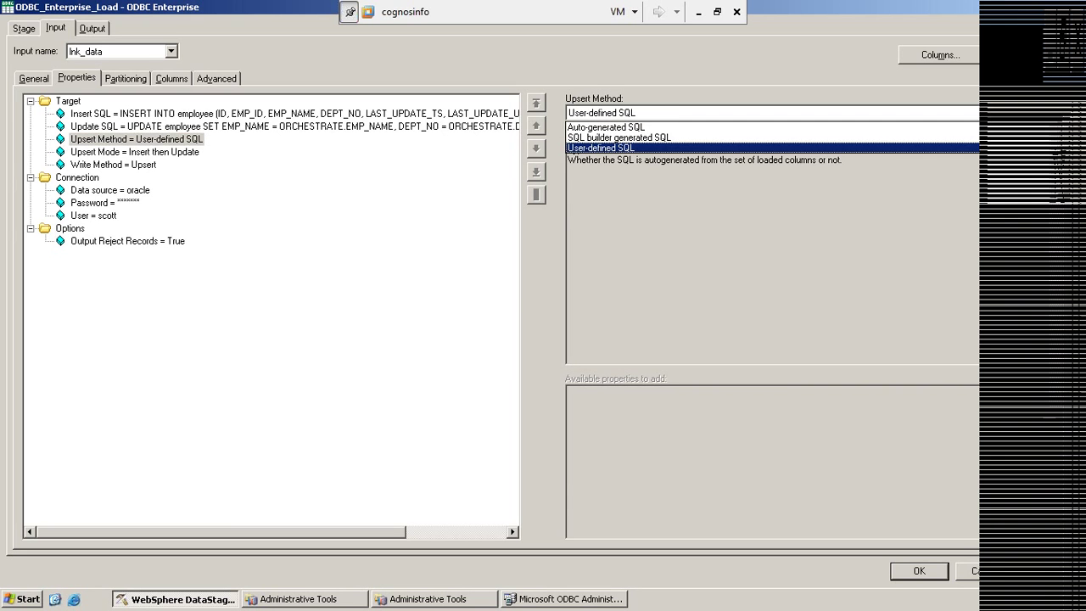
left_click(594, 128)
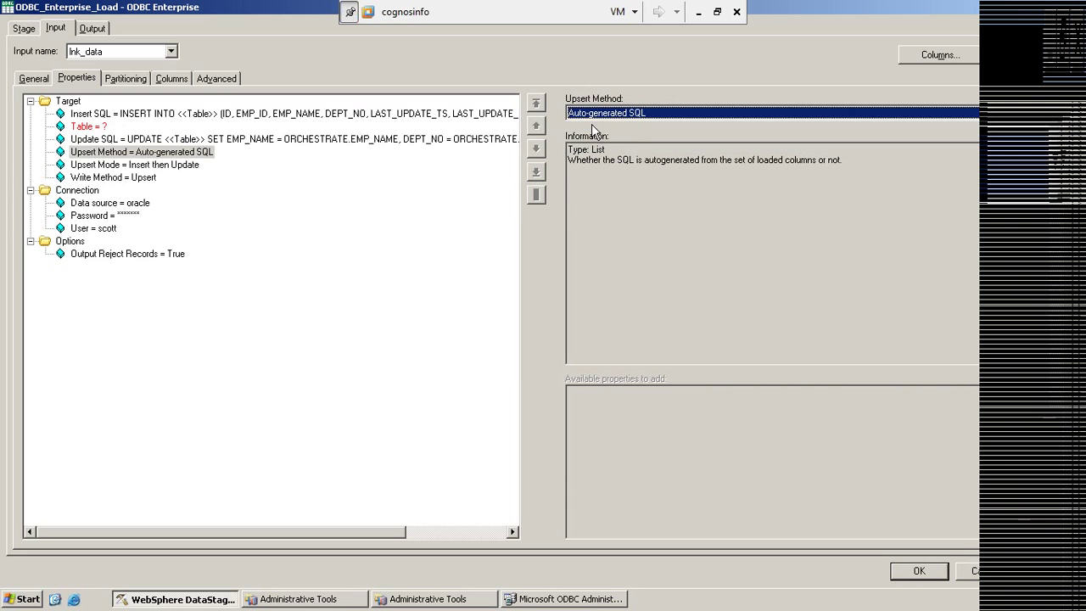
Set the target's Table property to emp and check the generated Insert SQL and Update SQL statements.
left_click(94, 126)
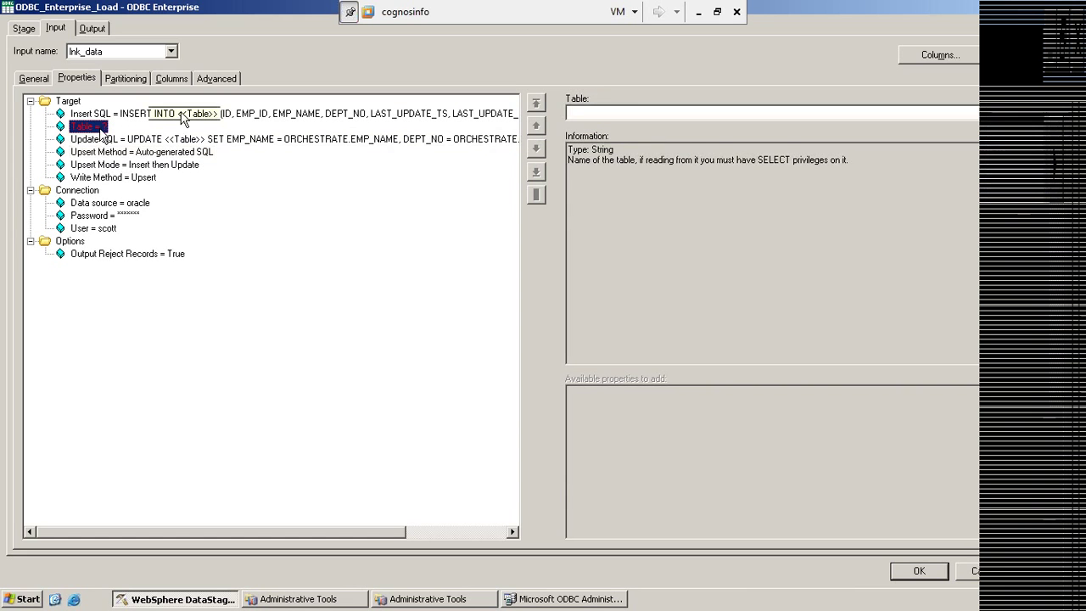
type("emp")
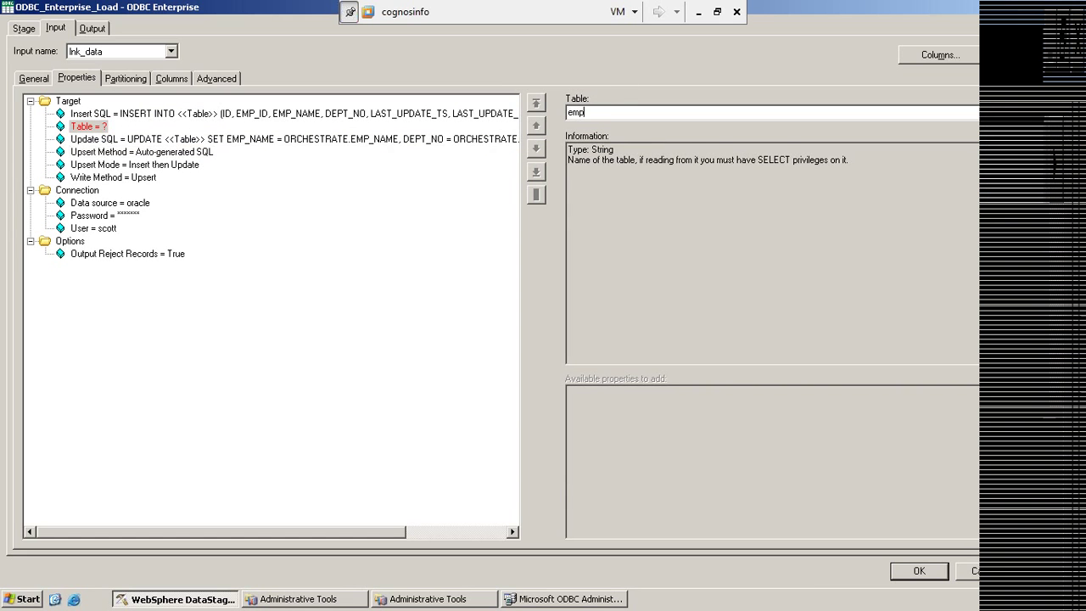
left_click(240, 115)
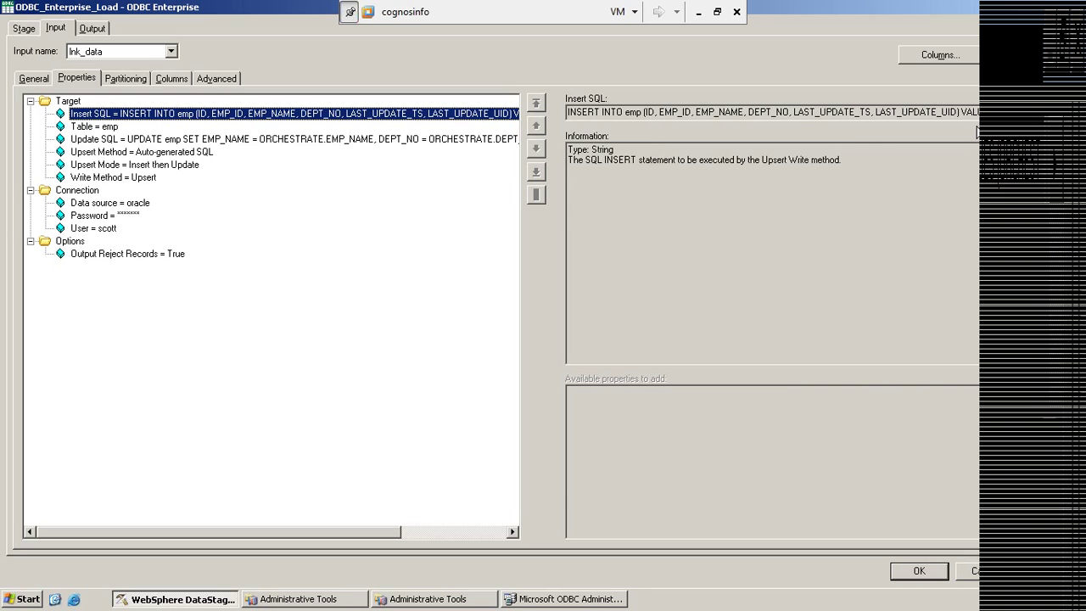
left_click(93, 141)
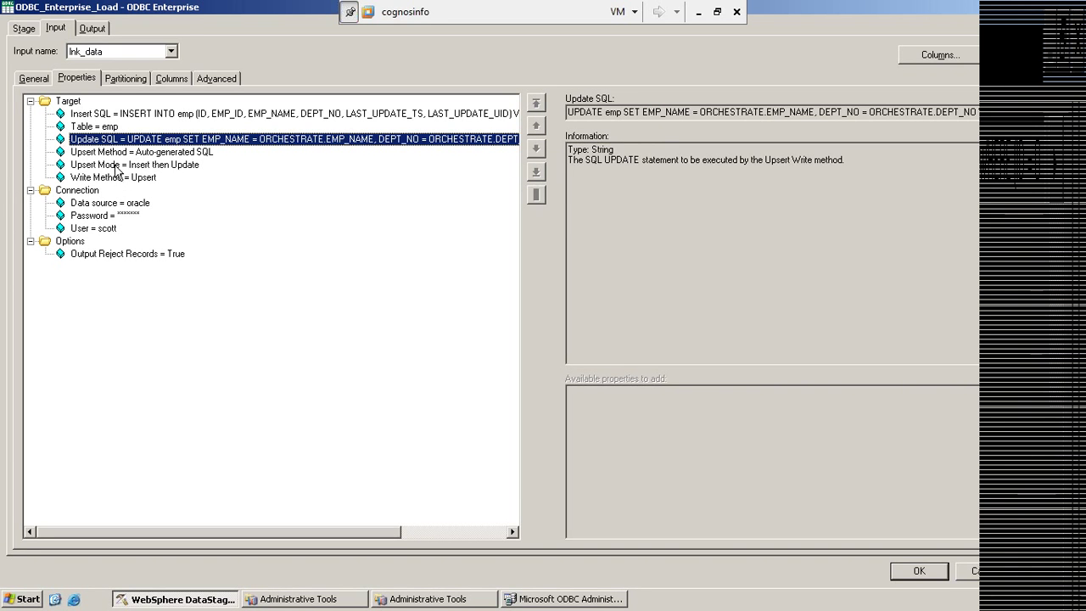
Set the Upsert Mode to Delete then Insert and check the Delete SQL and Upsert Method properties.
left_click(116, 166)
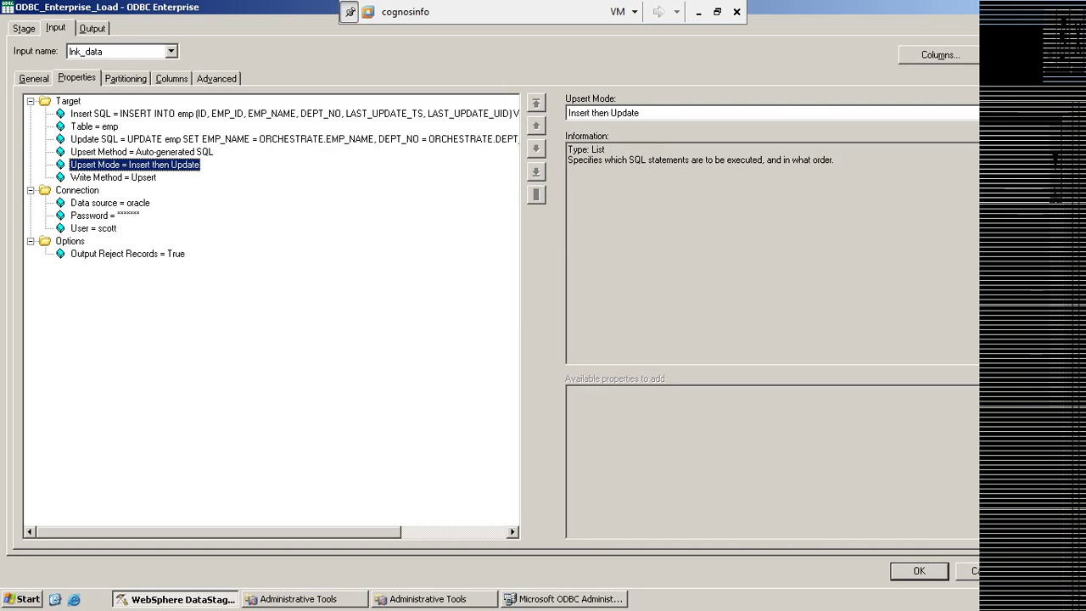
left_click(891, 113)
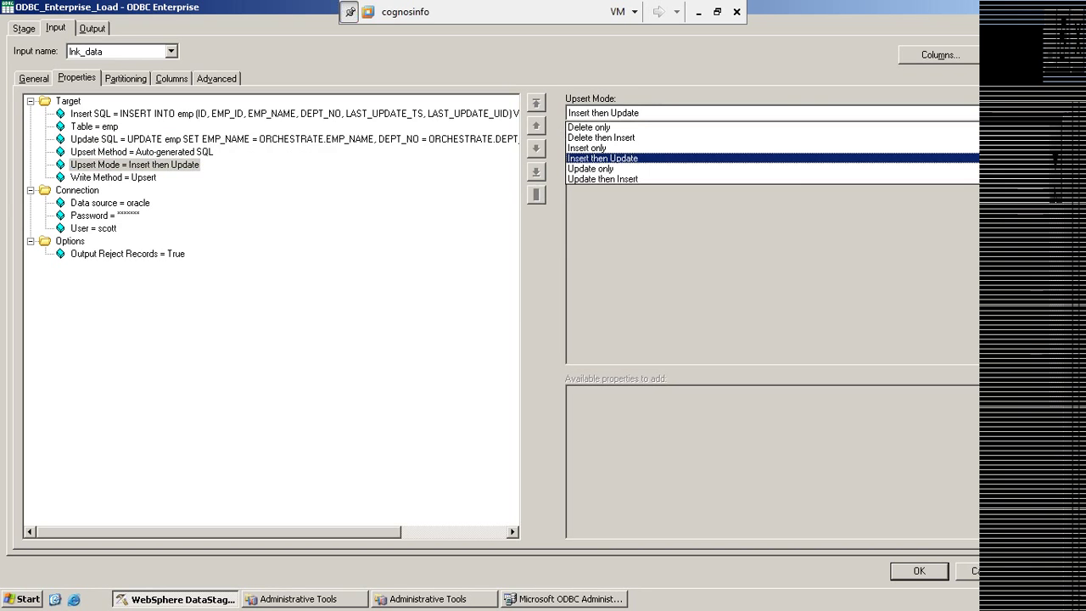
left_click(632, 138)
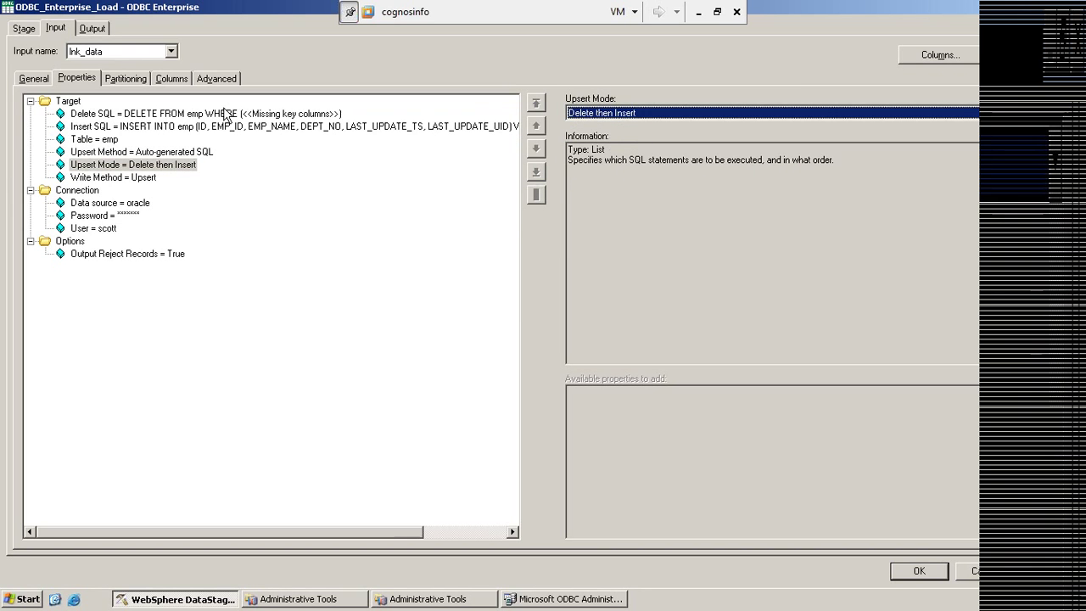
left_click(133, 115)
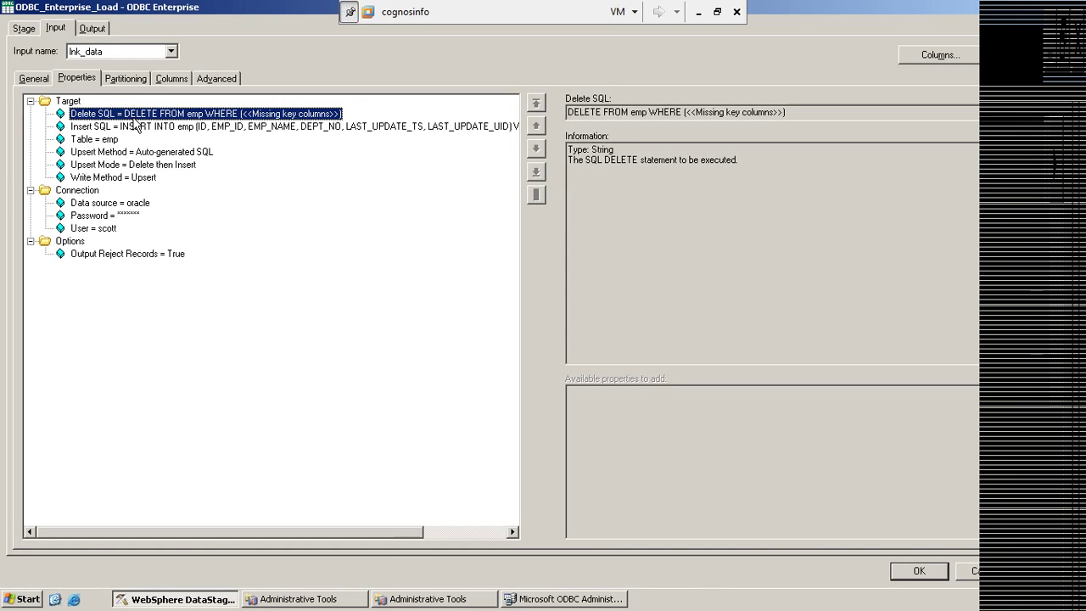
left_click(95, 152)
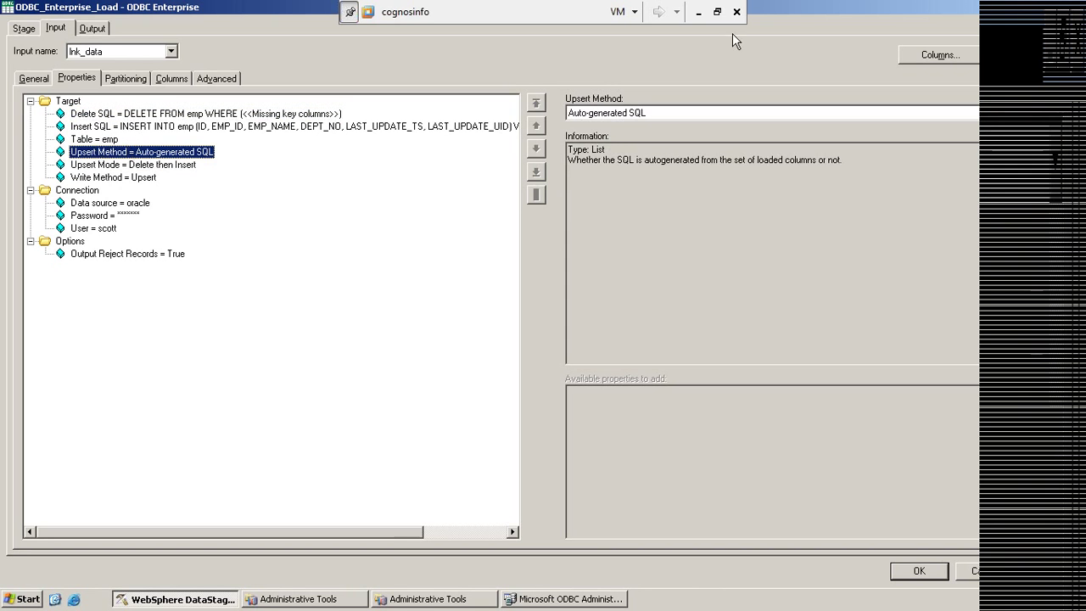
Set the Upsert Method to User-defined SQL, accepting removal of the Table property, and check the Delete SQL and Upsert Mode properties.
left_click(688, 112)
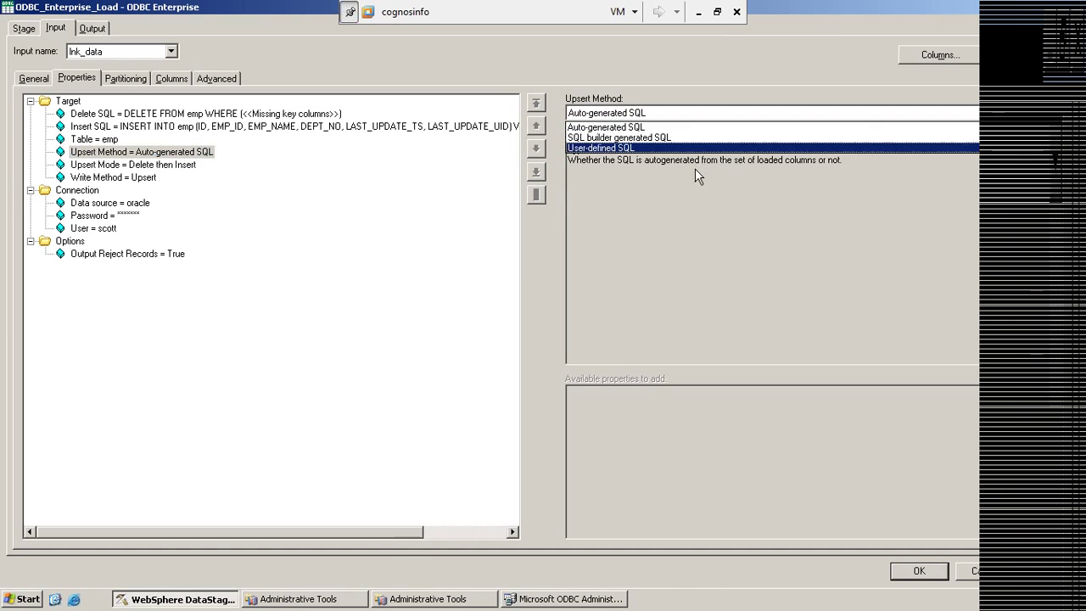
left_click(649, 148)
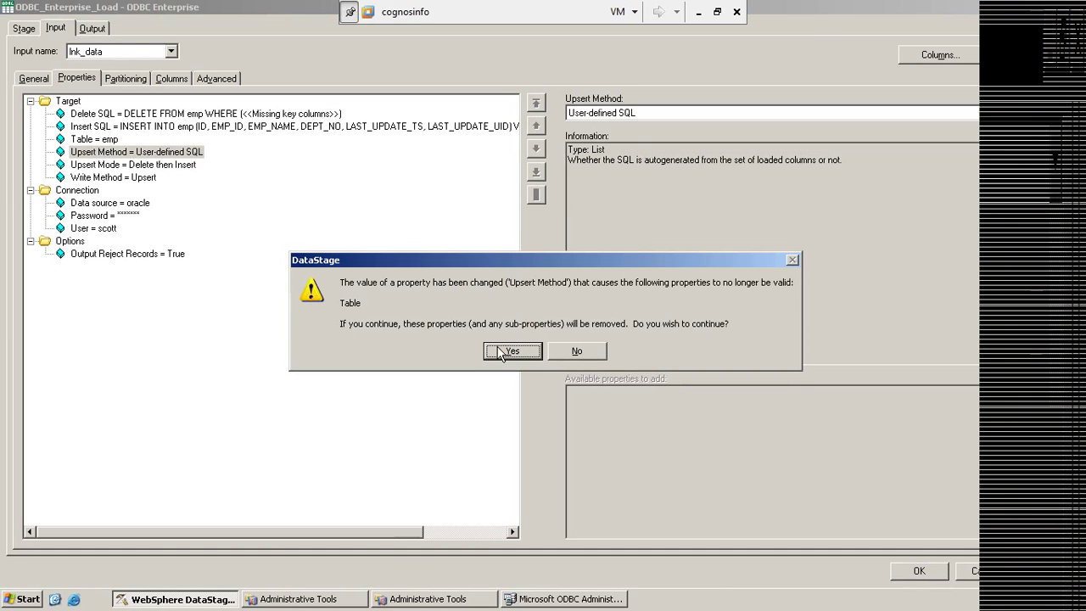
left_click(503, 355)
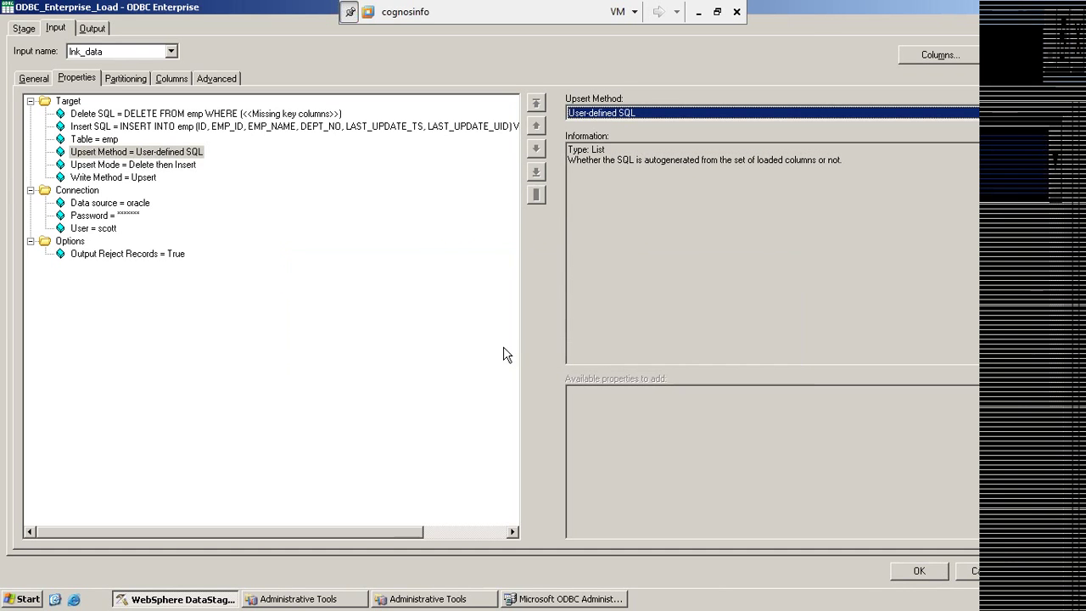
left_click(86, 113)
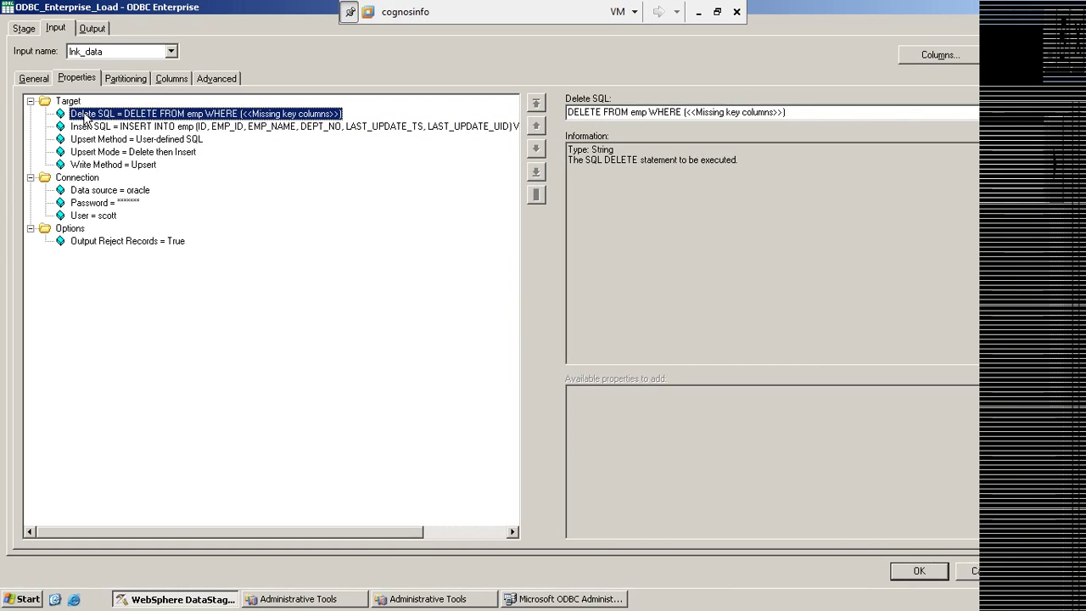
left_click_drag(813, 110, 528, 104)
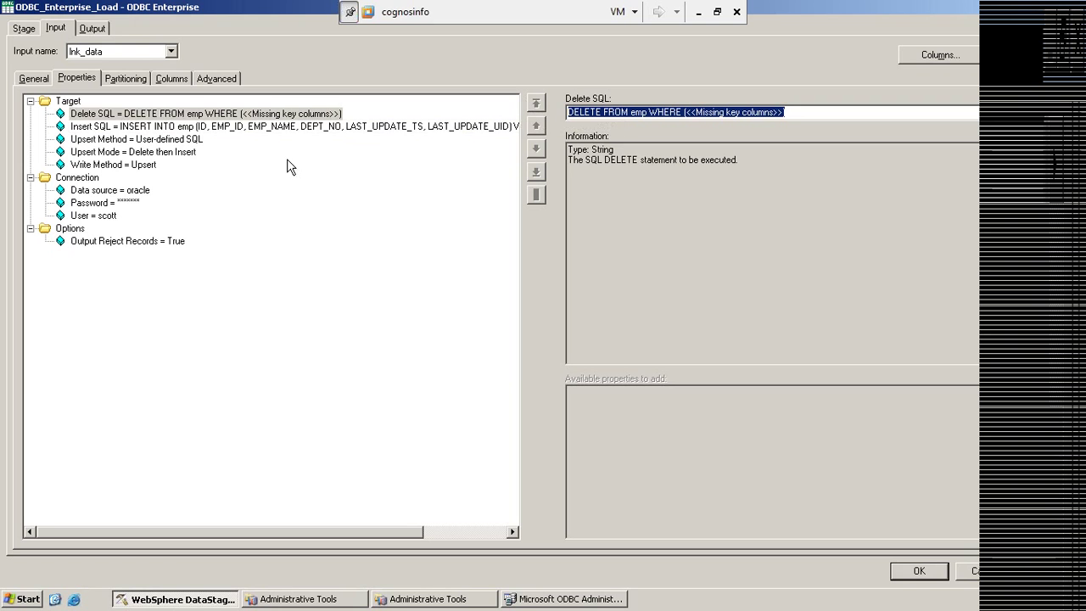
left_click(167, 154)
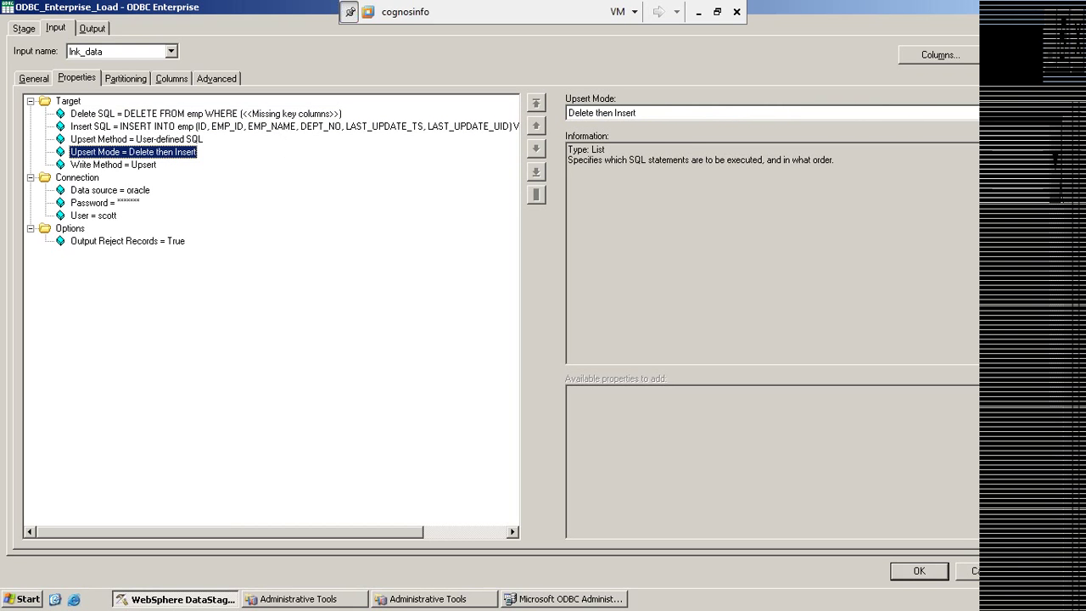
Set the Upsert Mode to Delete only, accepting removal of the Insert SQL property, and inspect the Delete SQL statement.
left_click(632, 113)
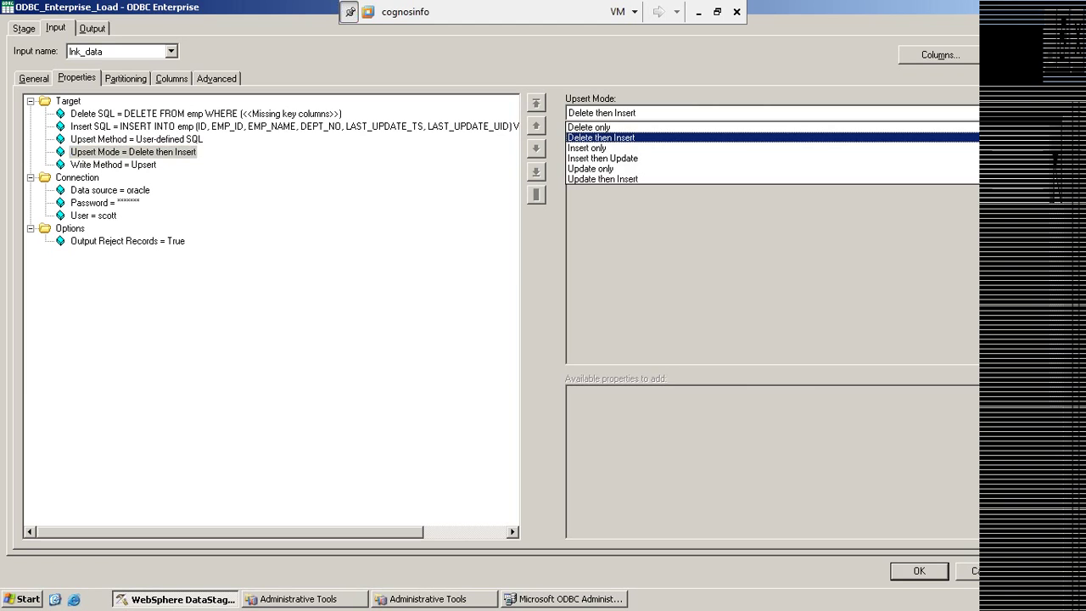
left_click(586, 126)
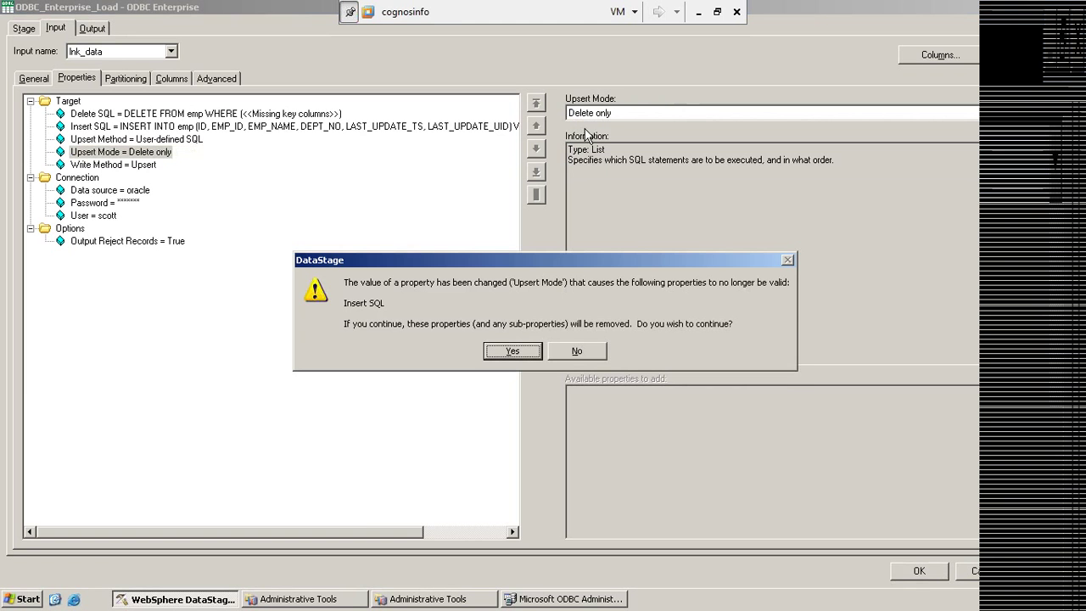
left_click(513, 350)
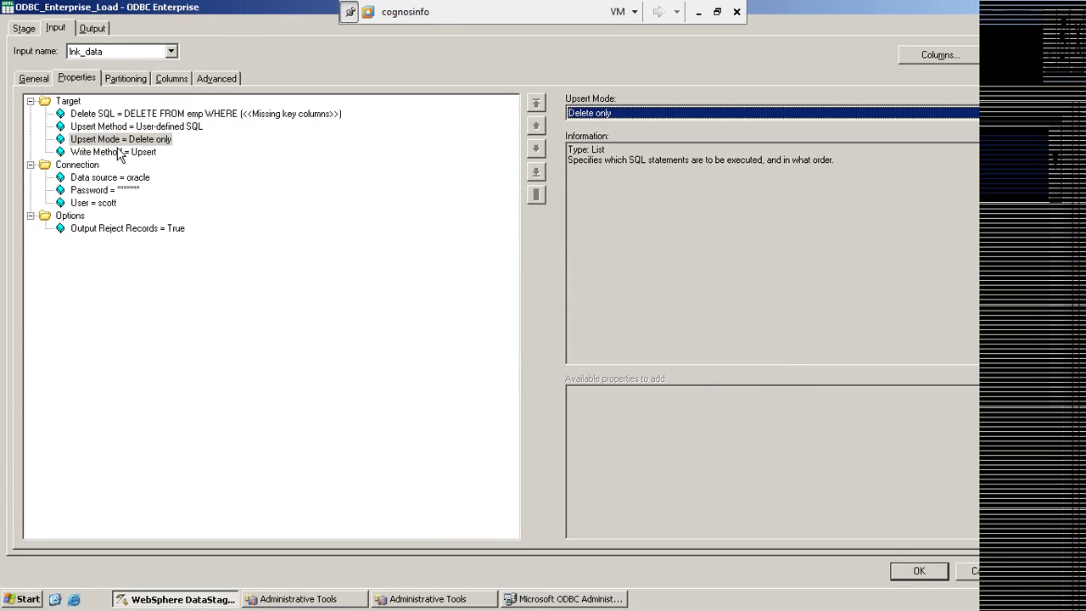
left_click(93, 116)
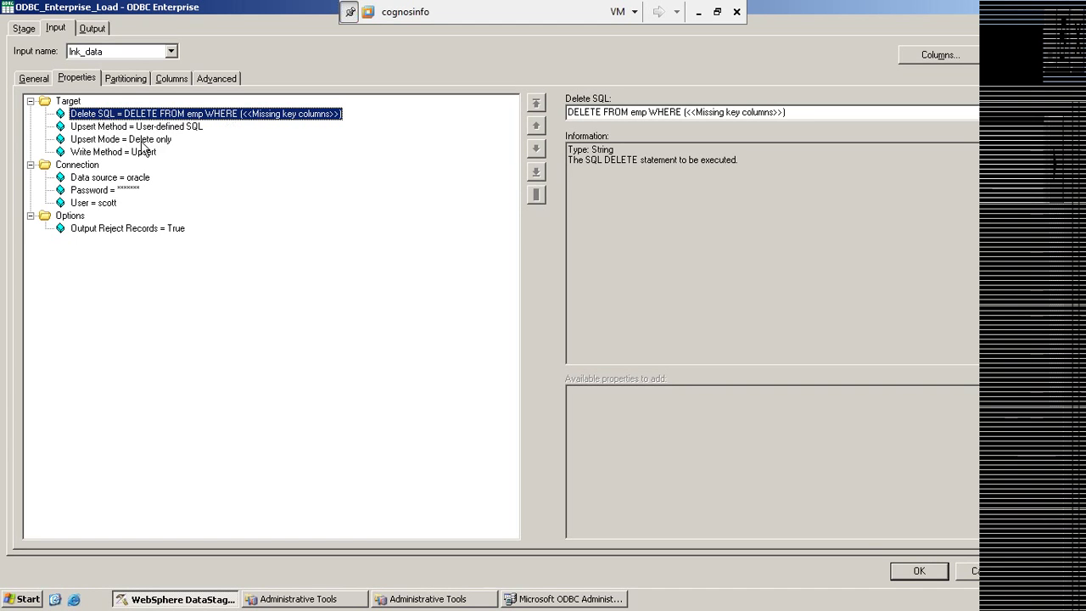
left_click(128, 128)
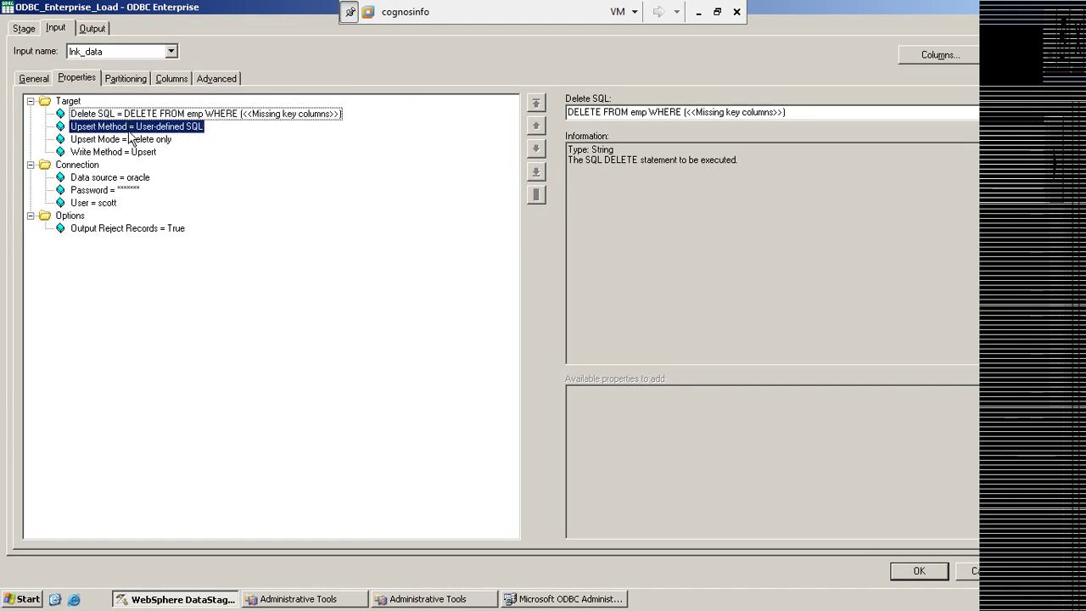
left_click(273, 113)
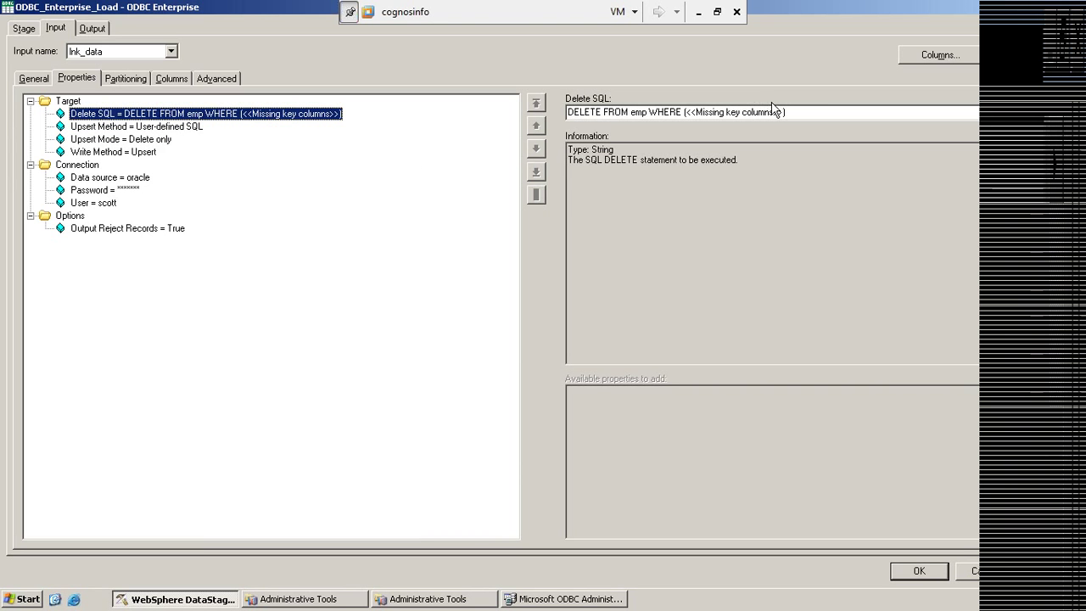
Set the Upsert Method to SQL builder generated SQL and open the Delete SQL property.
left_click(88, 128)
left_click(600, 113)
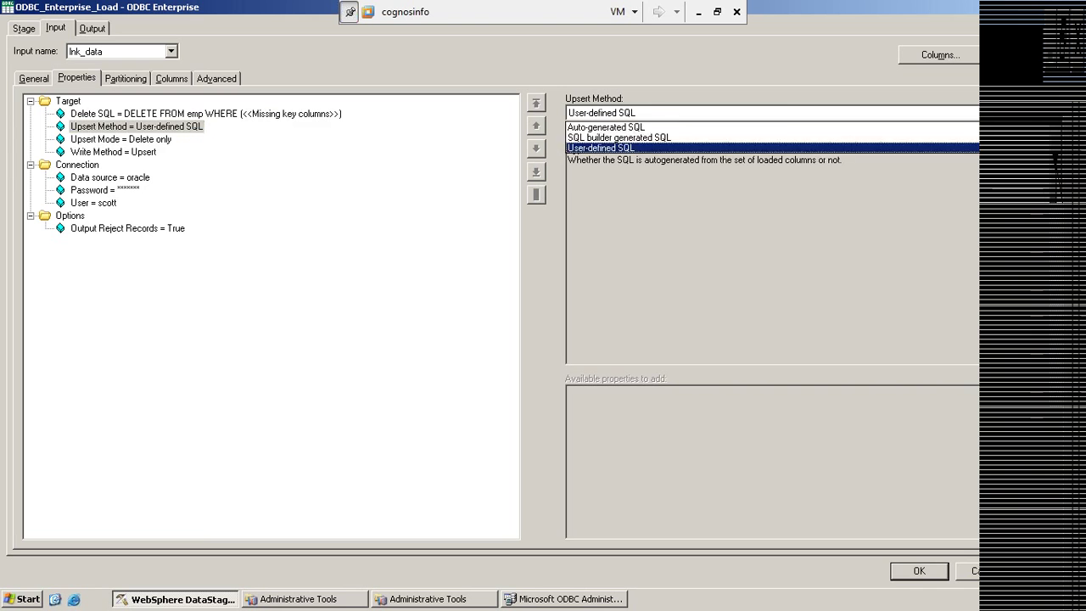
left_click(595, 140)
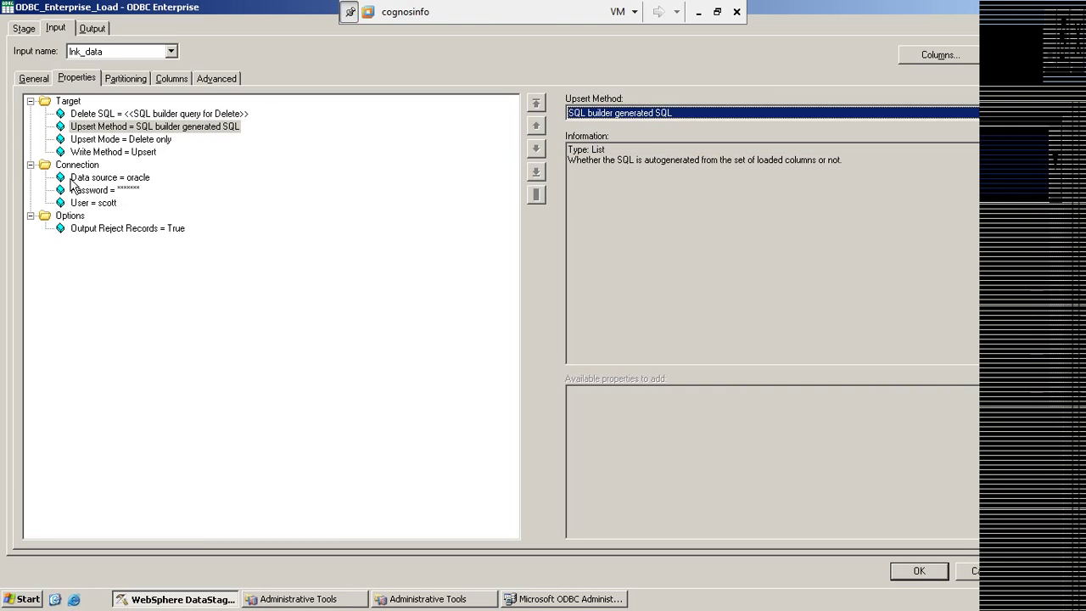
left_click(98, 114)
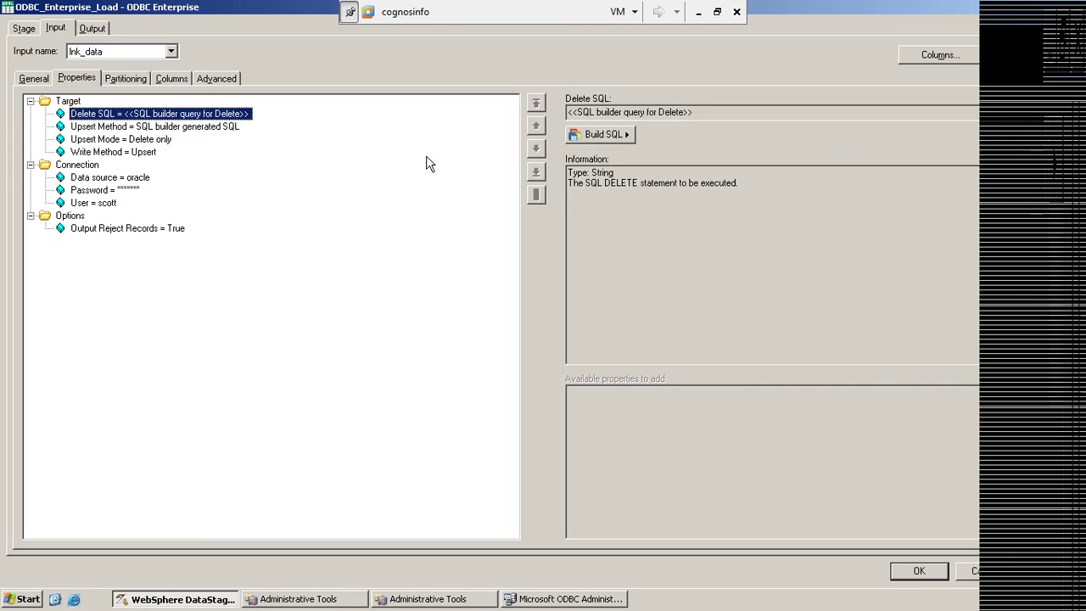
Set the target's Write Method to Write, accepting removal of the upsert-related properties.
left_click(98, 153)
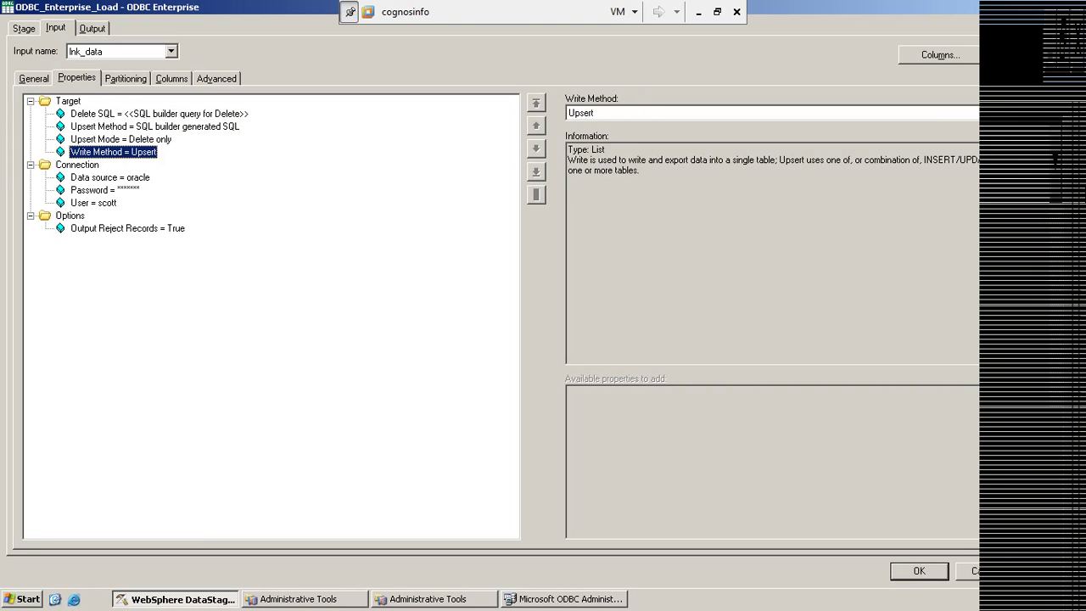
left_click(627, 113)
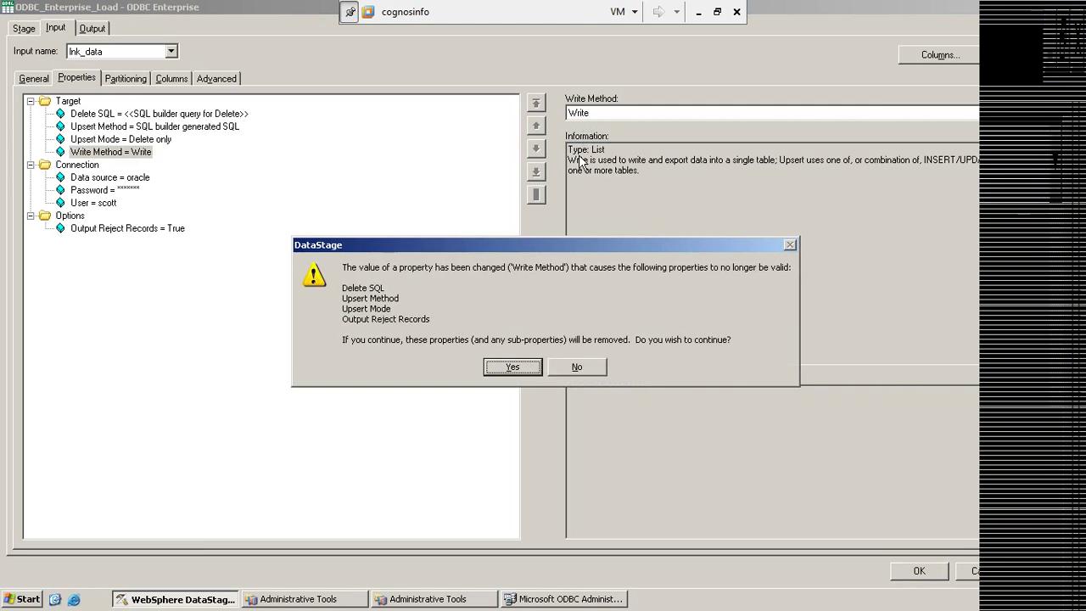
left_click(509, 367)
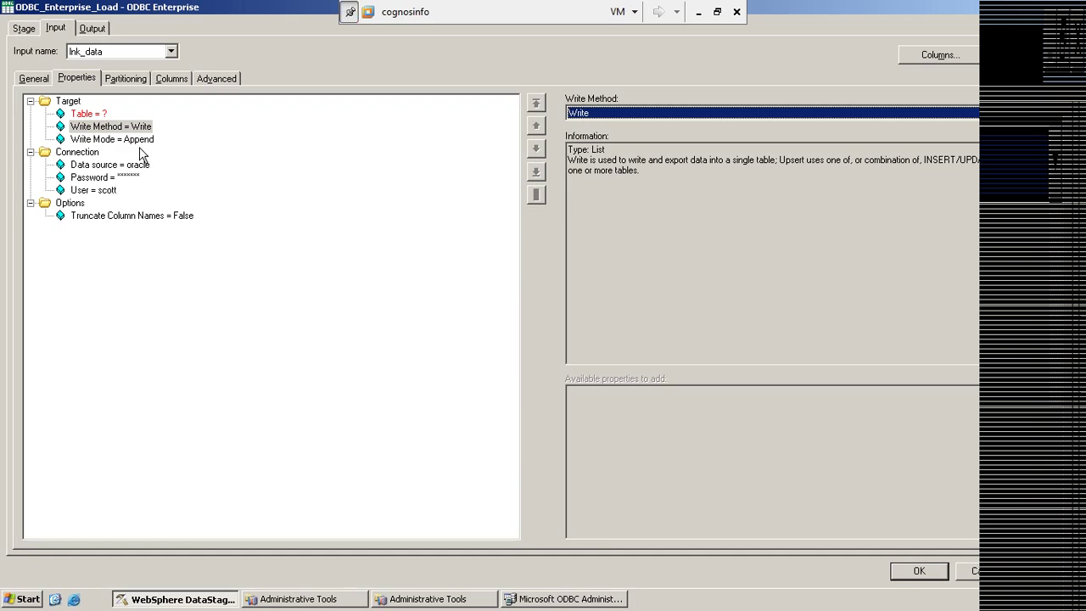
left_click(122, 131)
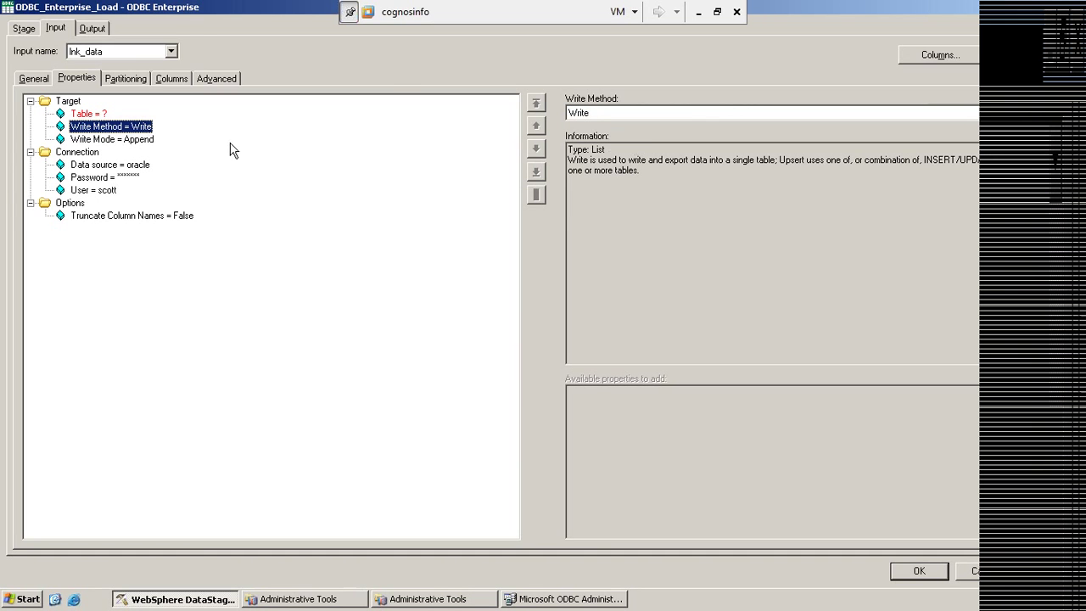
Set the Write Mode to Create and review the column definitions of the input link.
left_click(102, 141)
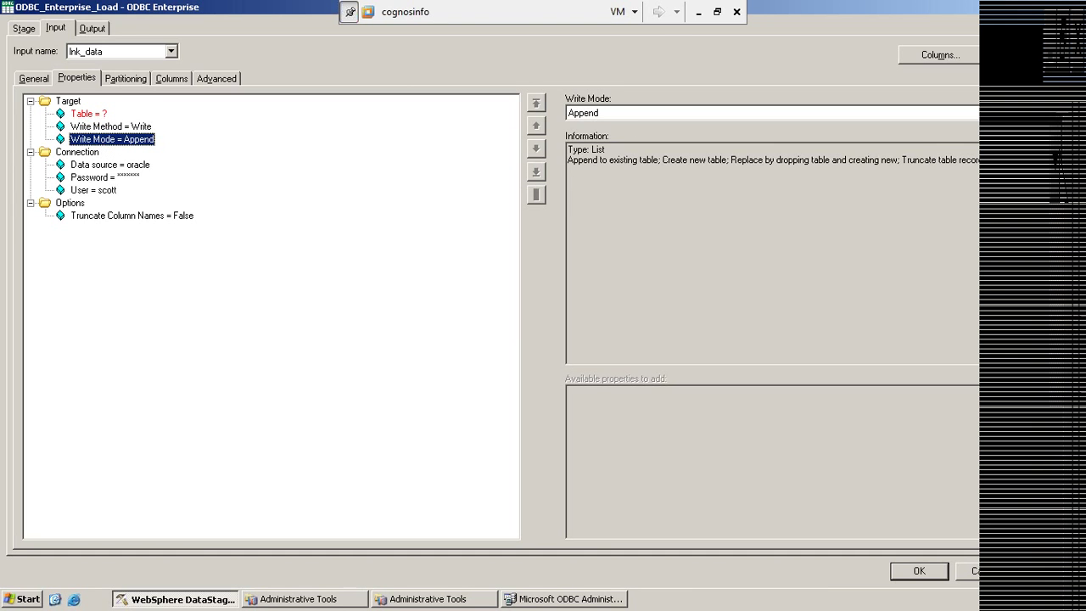
left_click(764, 113)
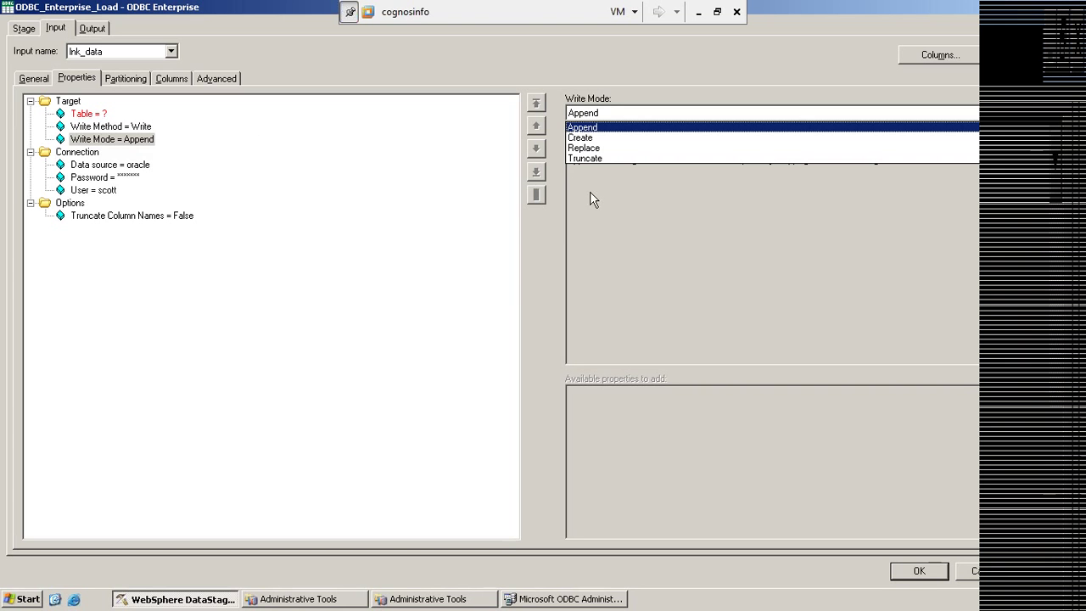
left_click(583, 139)
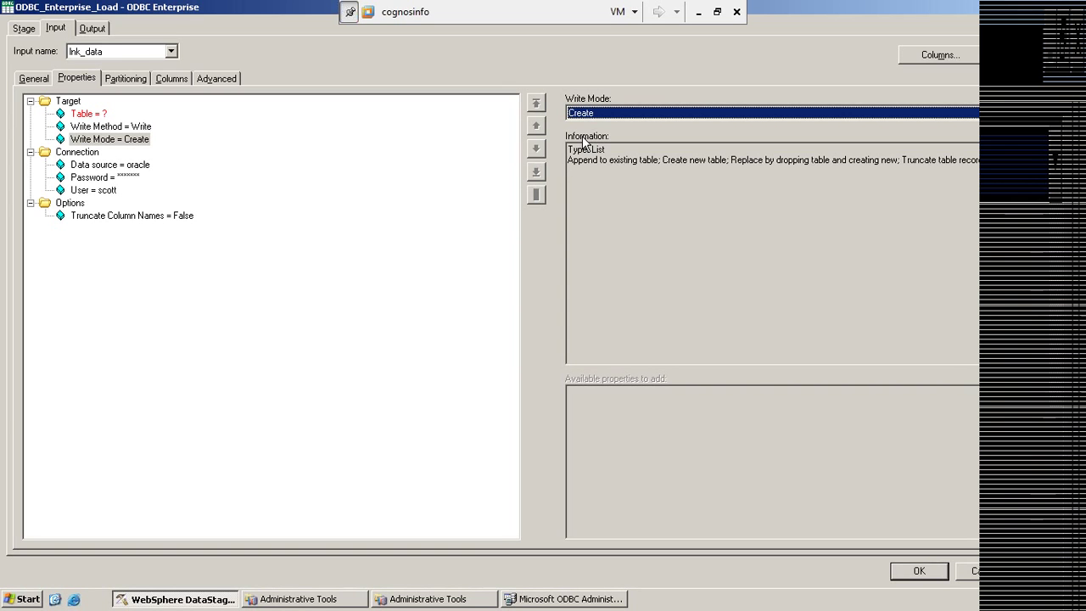
left_click(166, 80)
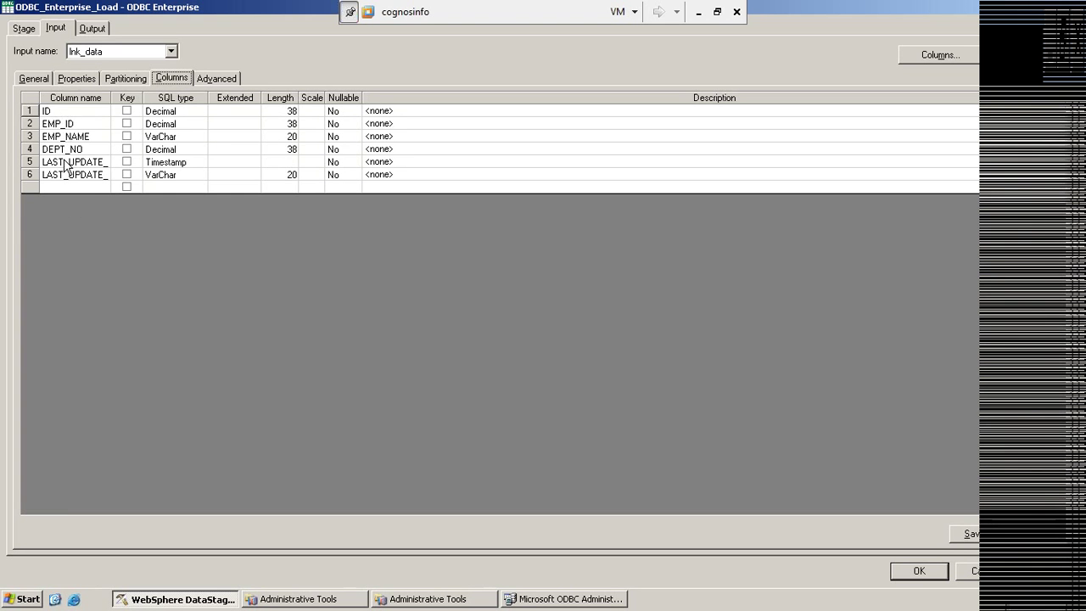
left_click(73, 79)
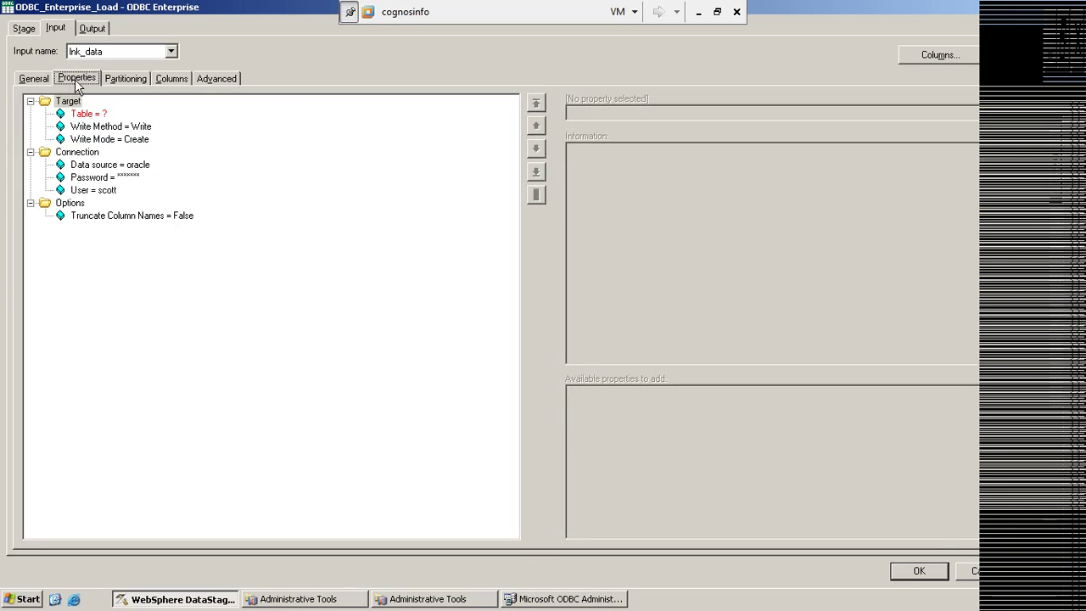
Switch the Write Mode to Replace, back to Create, and to Replace again.
left_click(111, 142)
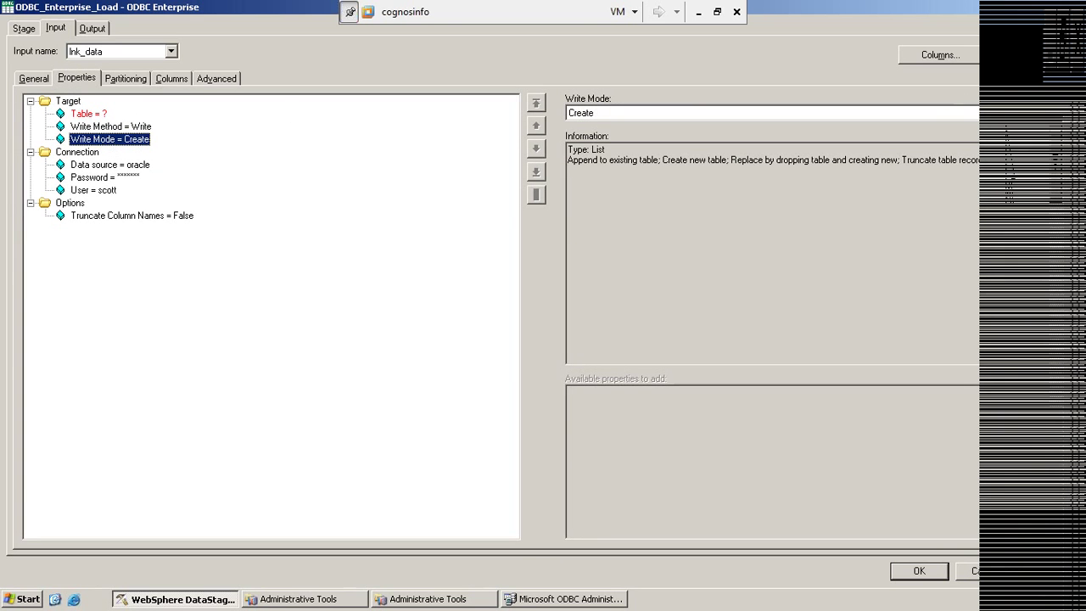
left_click(1026, 113)
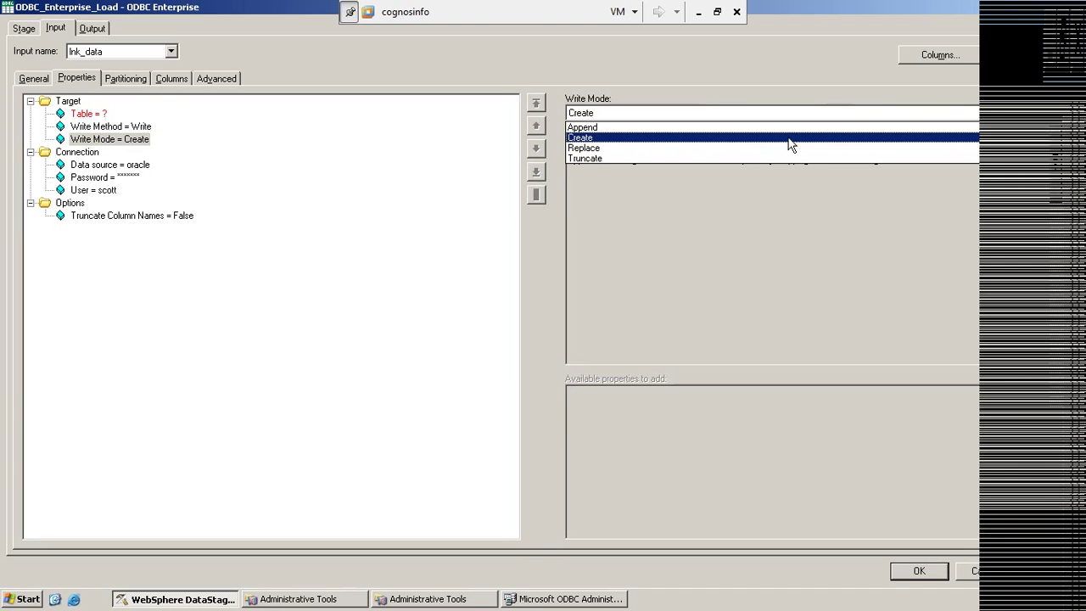
left_click(626, 147)
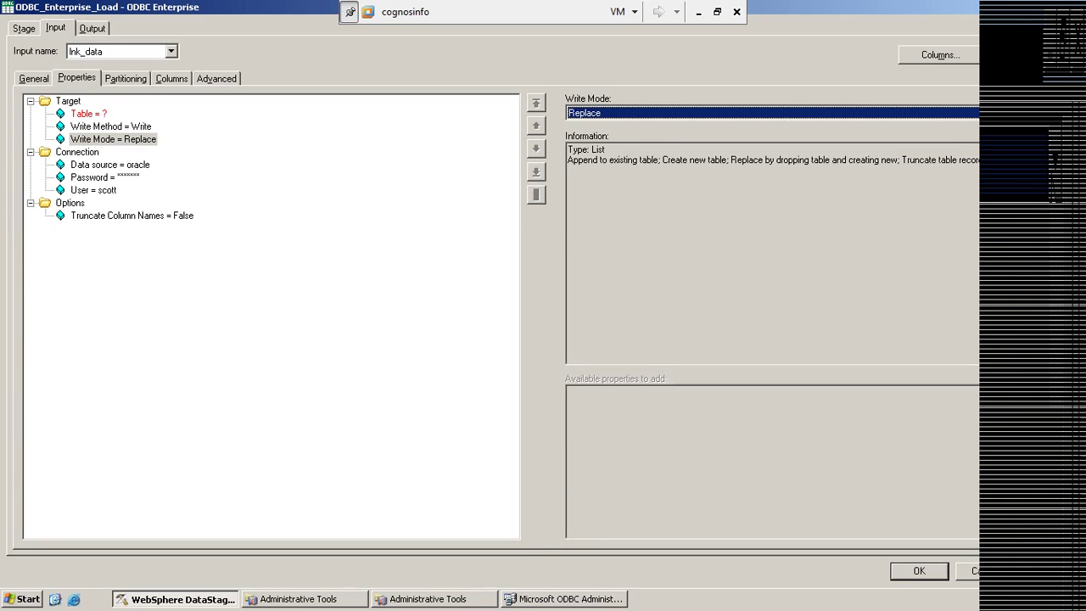
left_click(1055, 112)
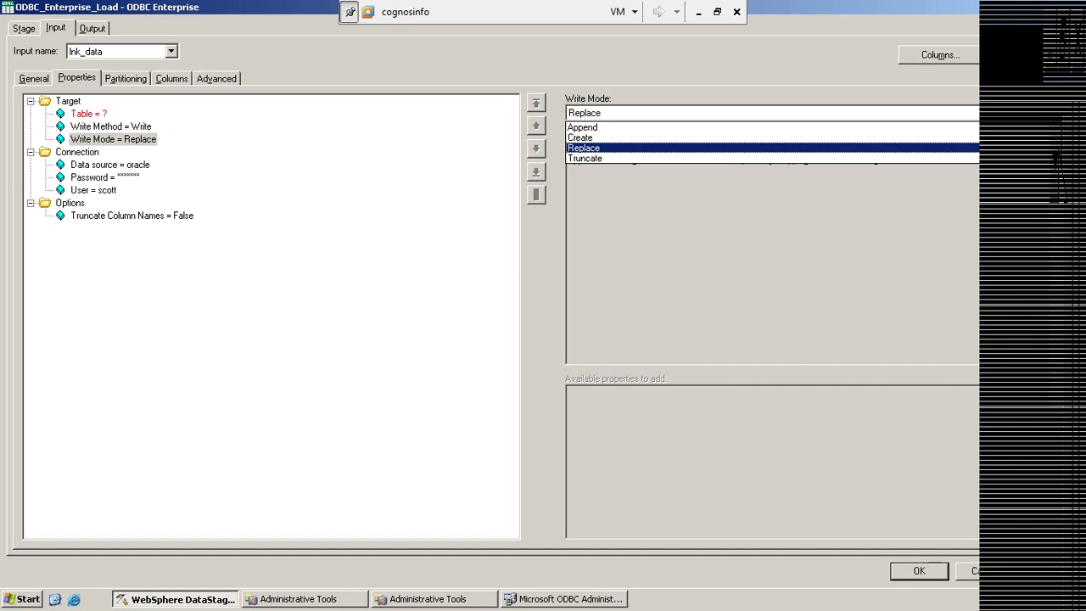
left_click(642, 141)
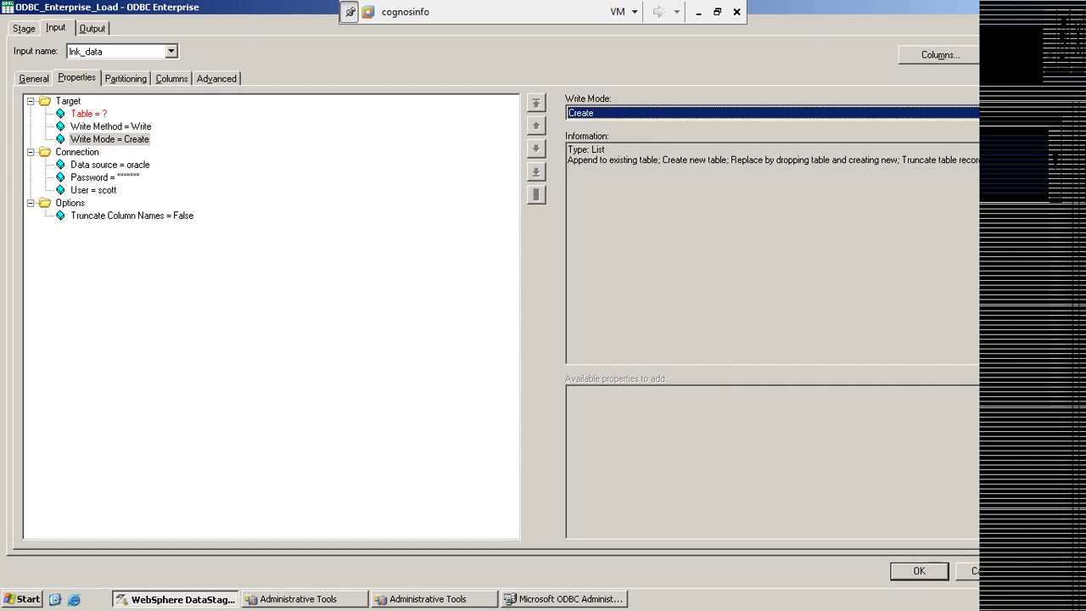
left_click(645, 113)
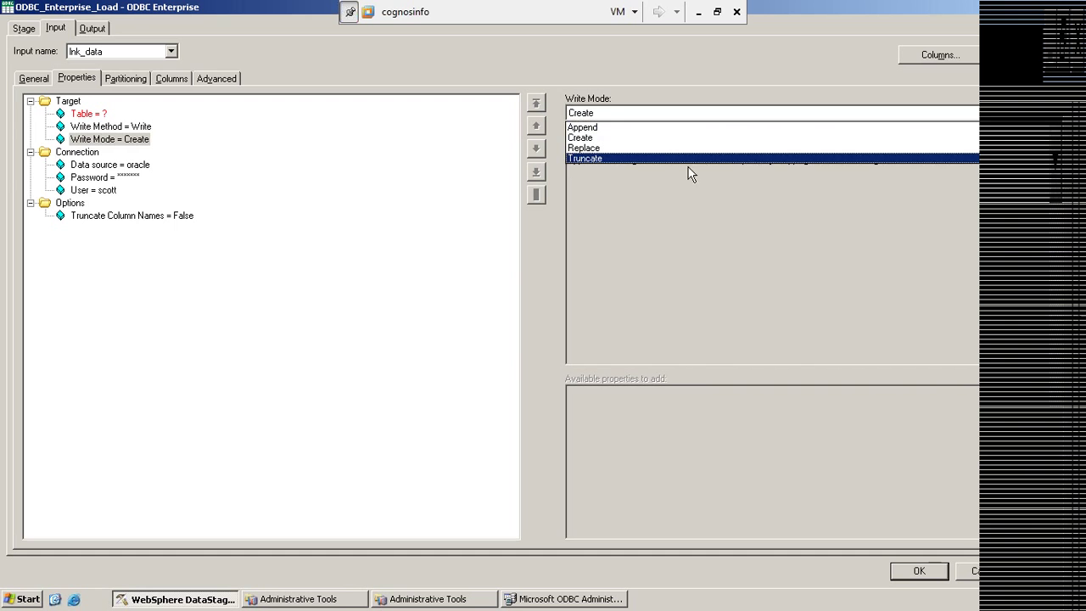
left_click(656, 151)
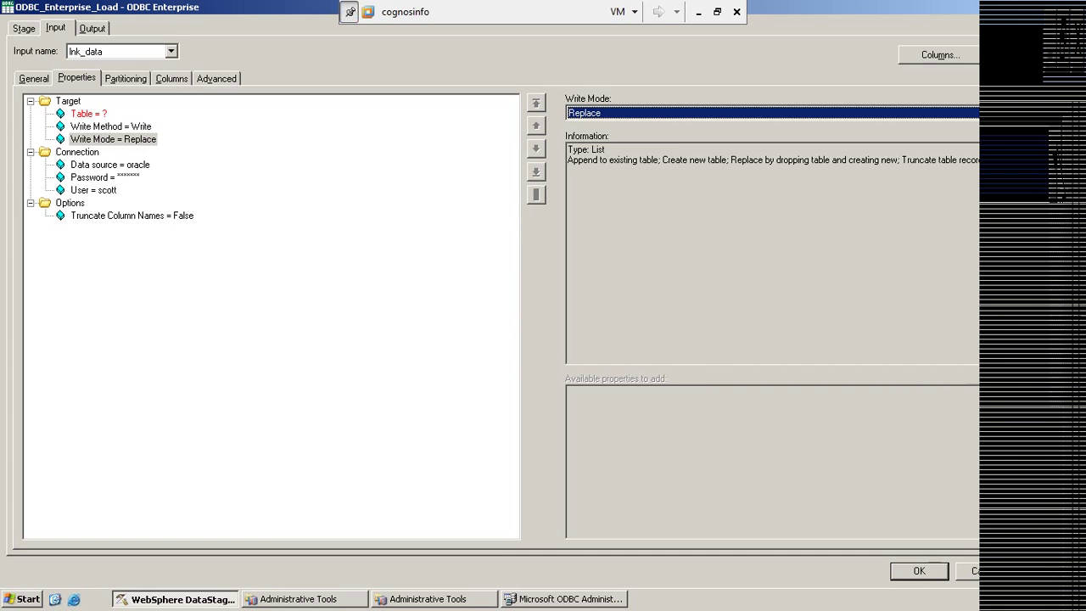
Set the Write Mode to Truncate and enter emp as the target table.
key("alt+Down")
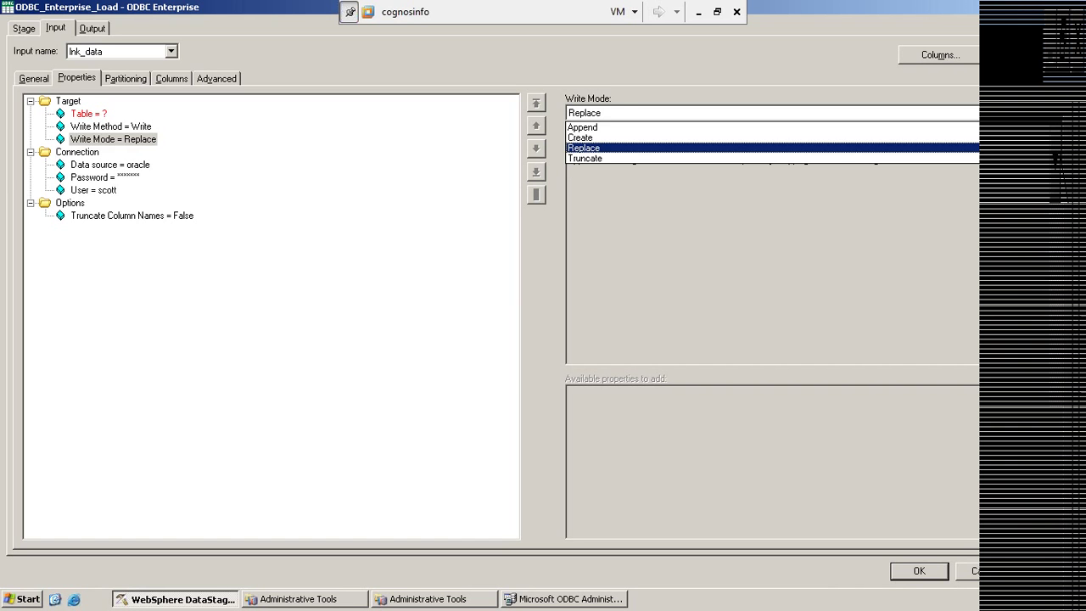
left_click(765, 157)
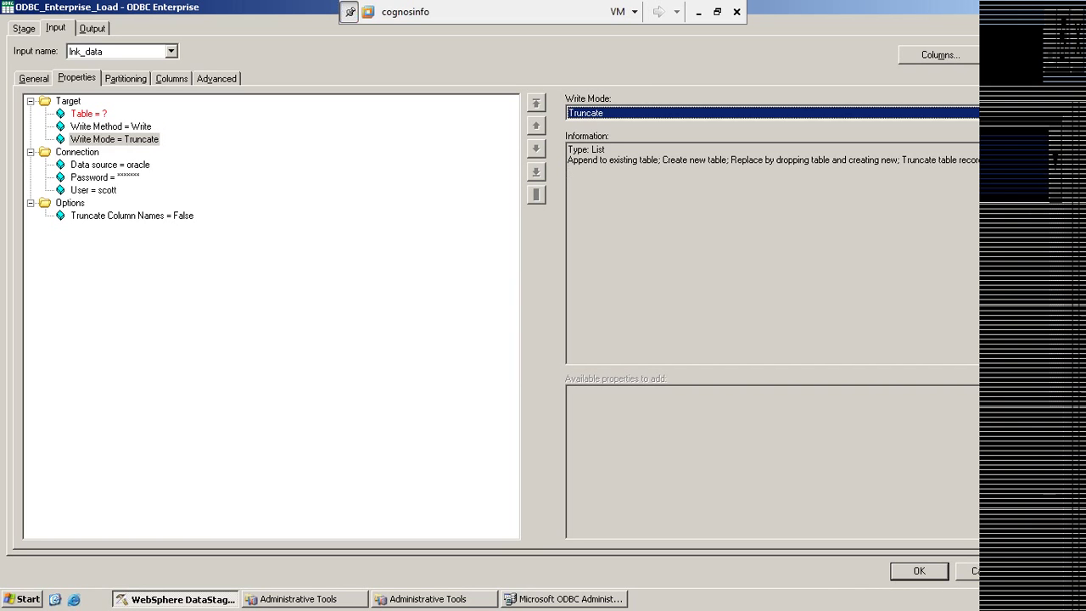
left_click(79, 115)
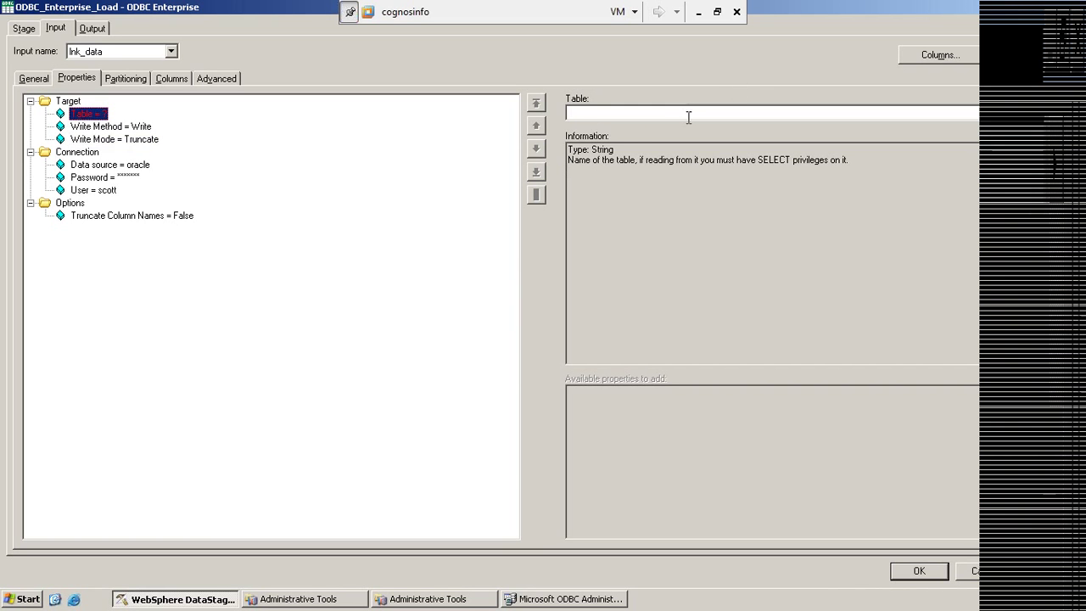
left_click(685, 114)
type("emp")
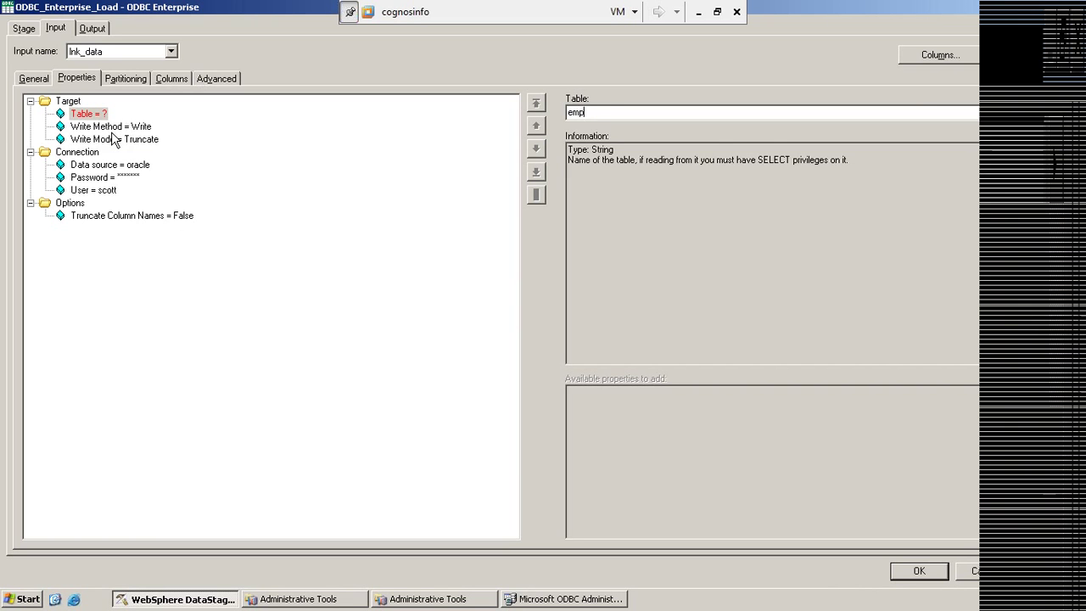
left_click(110, 127)
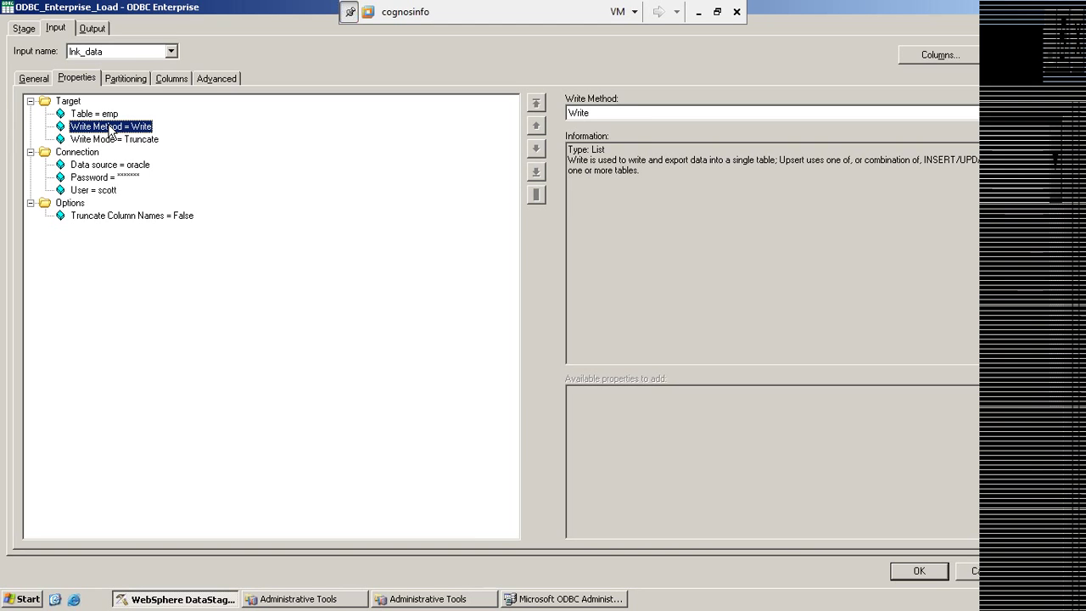
Set the Write Method to Upsert, accepting removal of the Write Mode and Truncate Column Names properties.
left_click(116, 141)
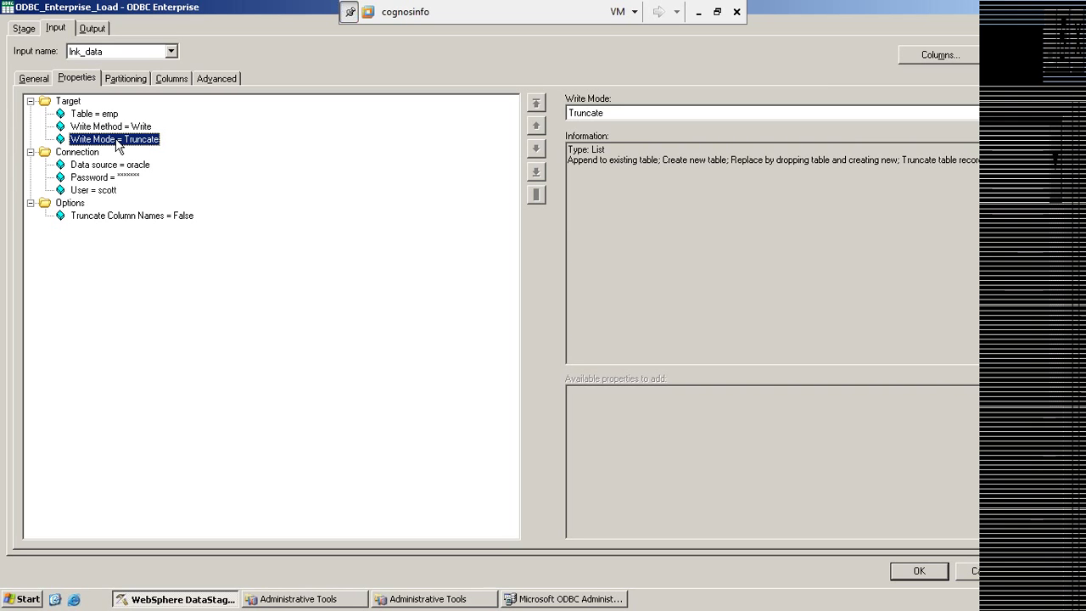
left_click(103, 128)
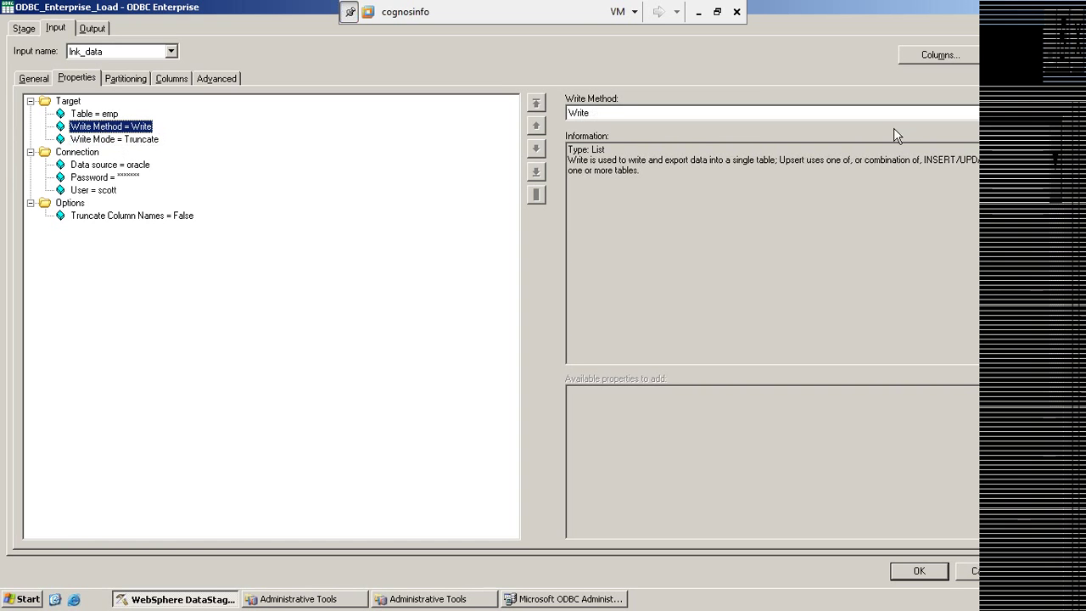
left_click(576, 113)
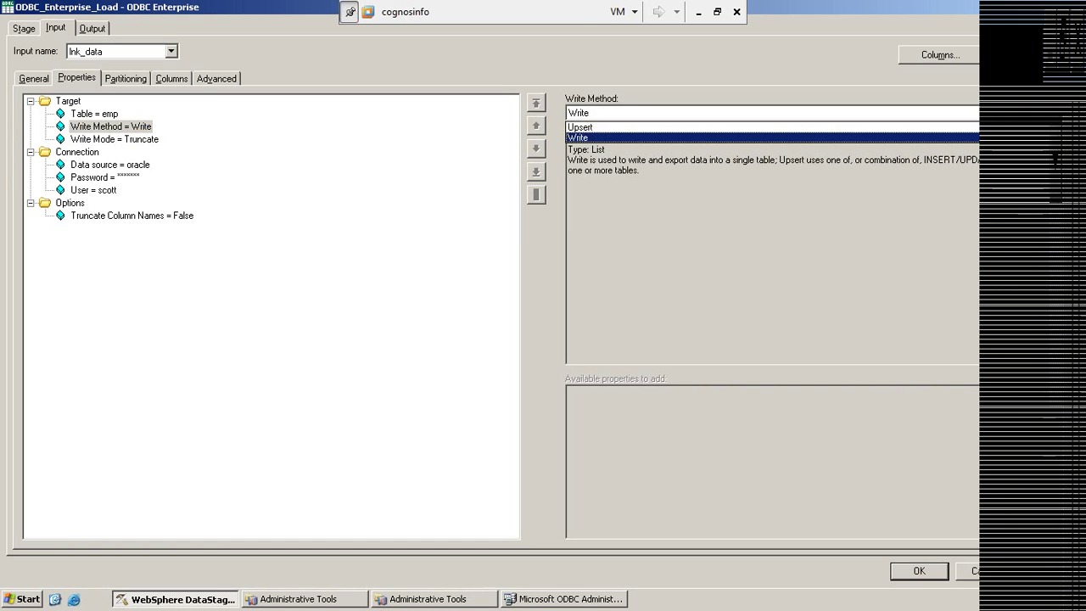
left_click(573, 132)
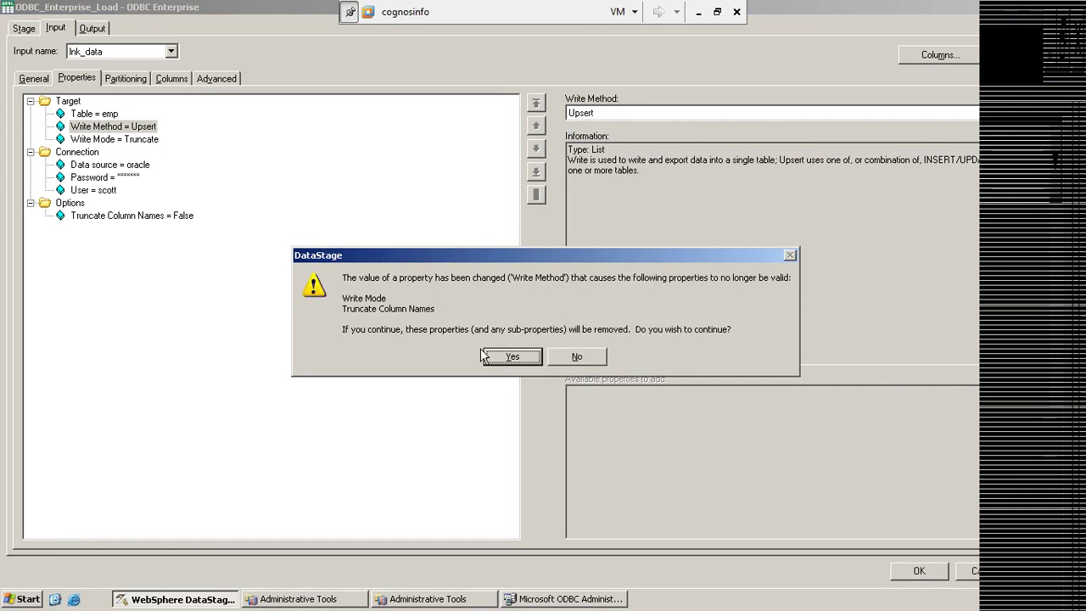
left_click(492, 357)
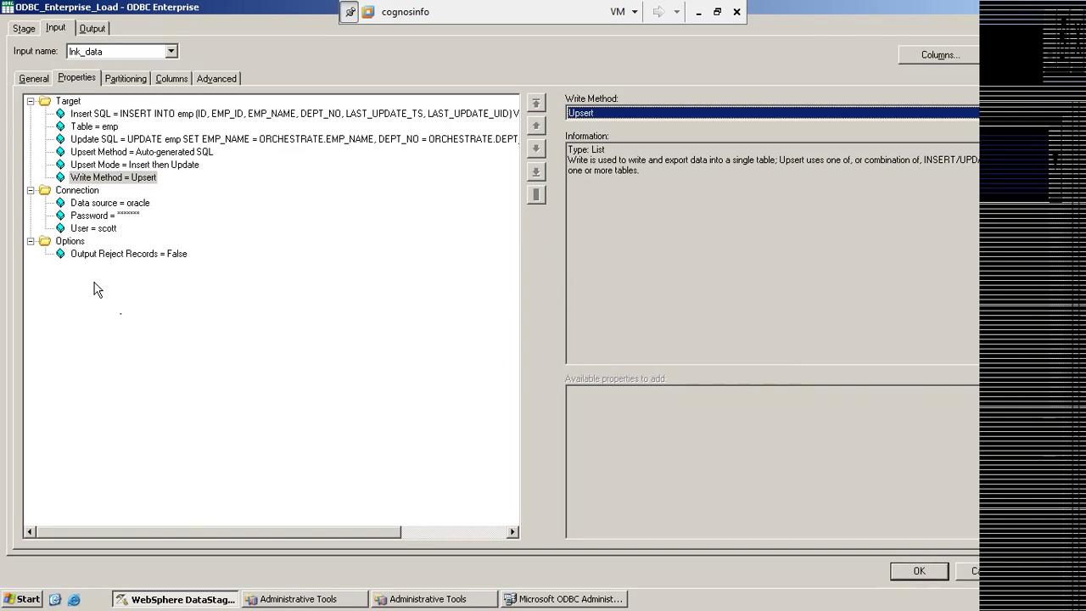
Inspect the Upsert Method property and set the Upsert Mode to Delete only.
left_click(105, 154)
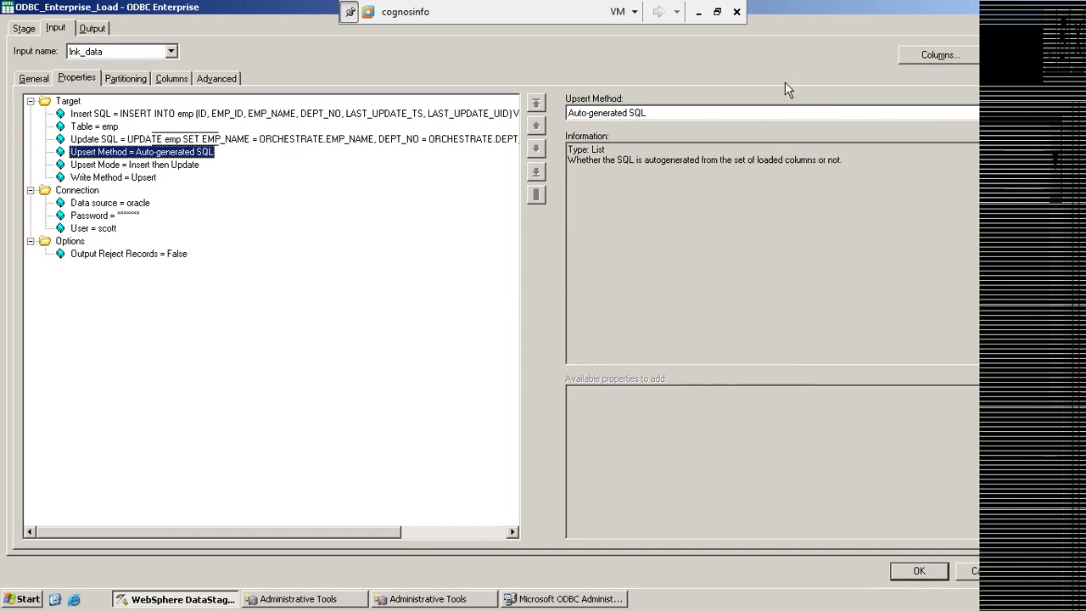
left_click(107, 164)
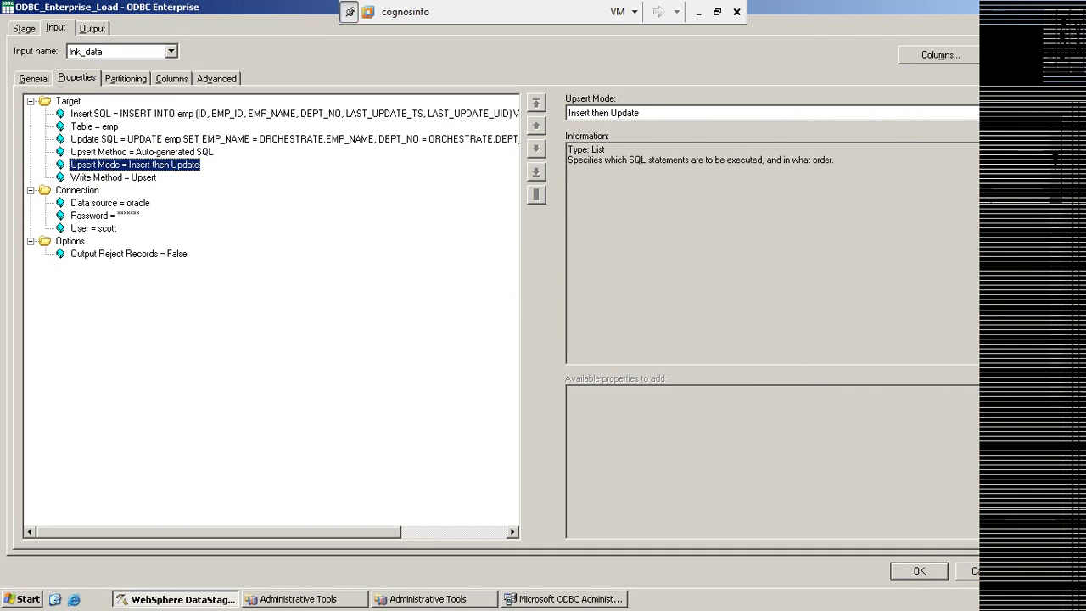
left_click(889, 114)
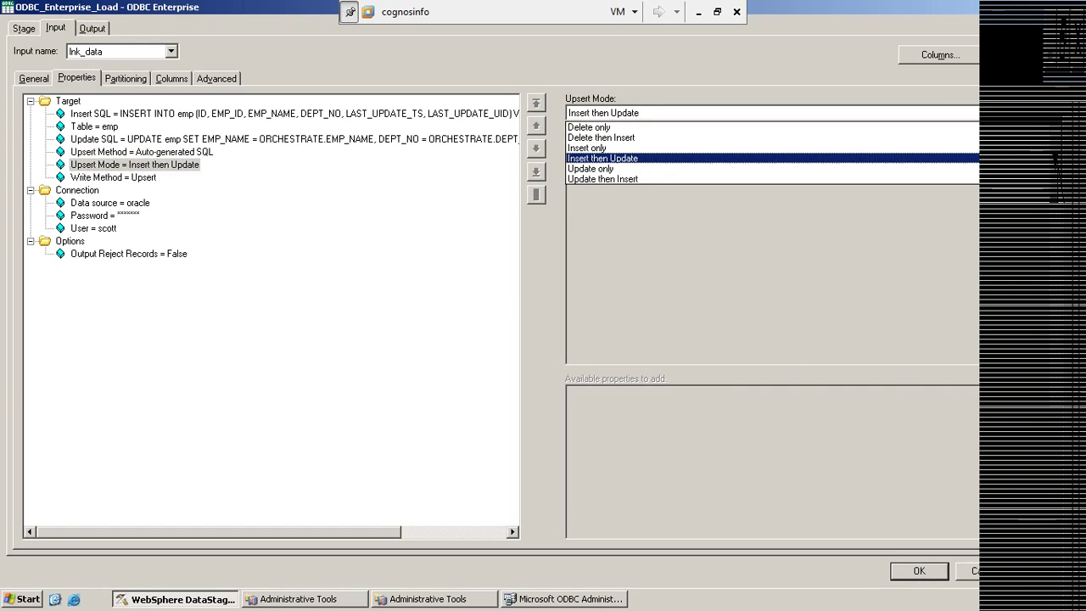
left_click(603, 127)
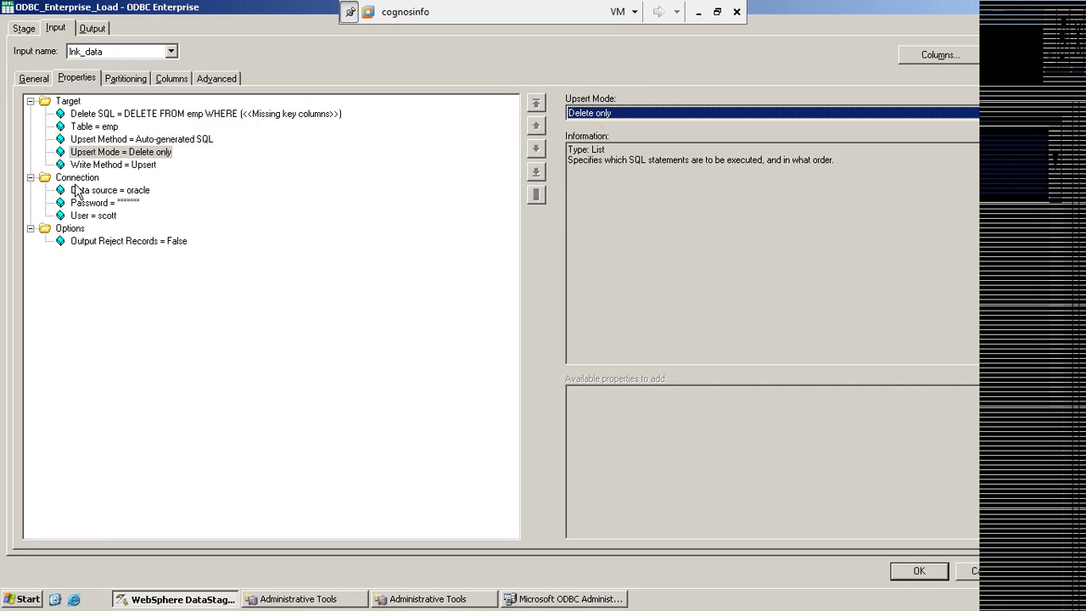
Set the Write Method to Write, accepting removal of the dependent upsert properties.
left_click(131, 168)
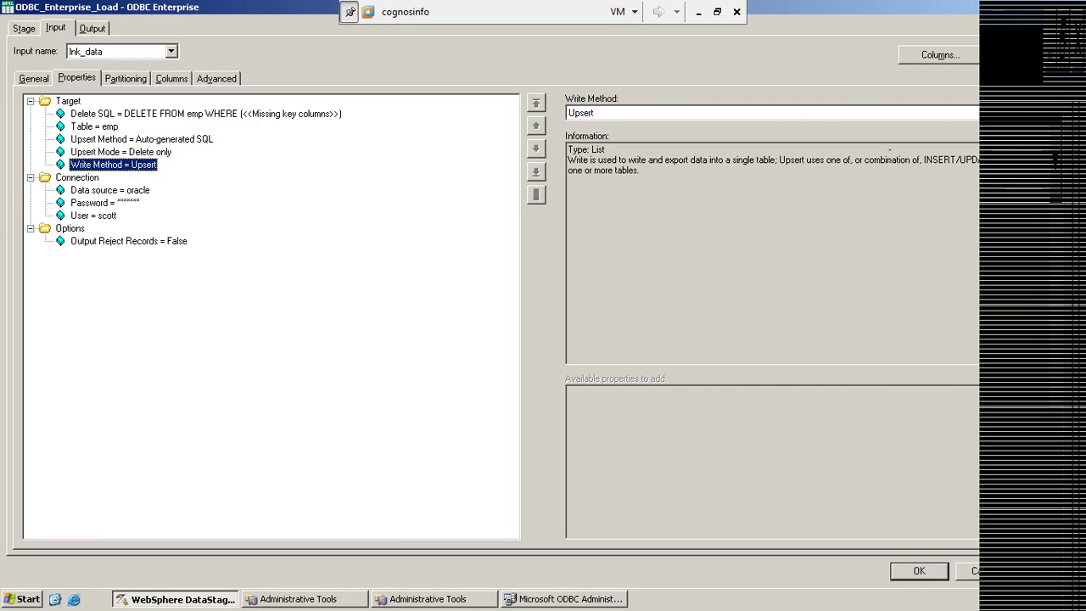
left_click(585, 113)
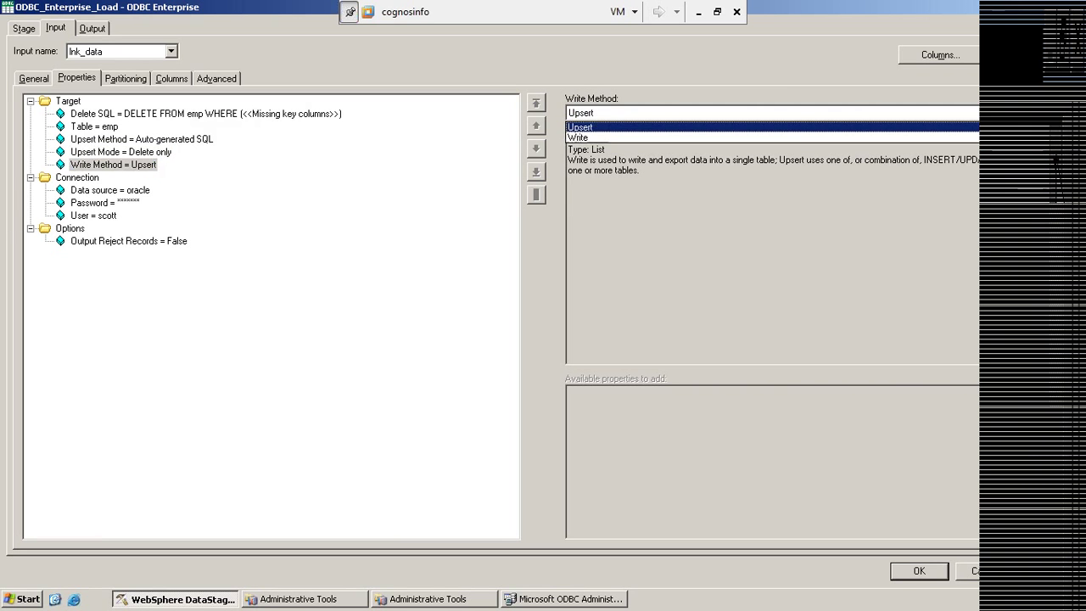
left_click(582, 139)
left_click(517, 366)
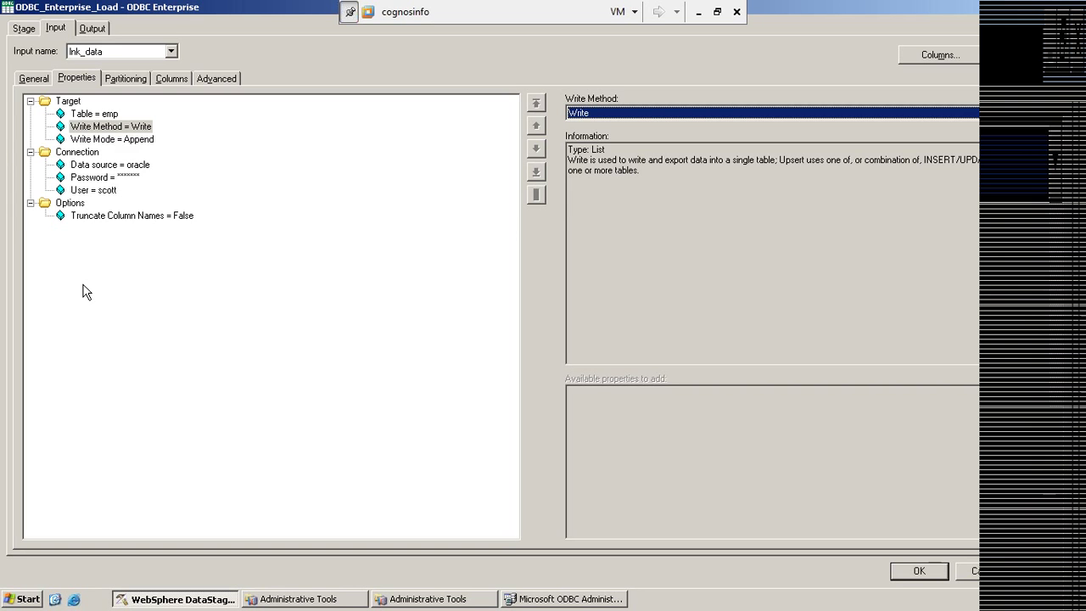
Review the Truncate Column Names, Data source and Write Mode properties, and set the Write Method to Upsert.
left_click(85, 220)
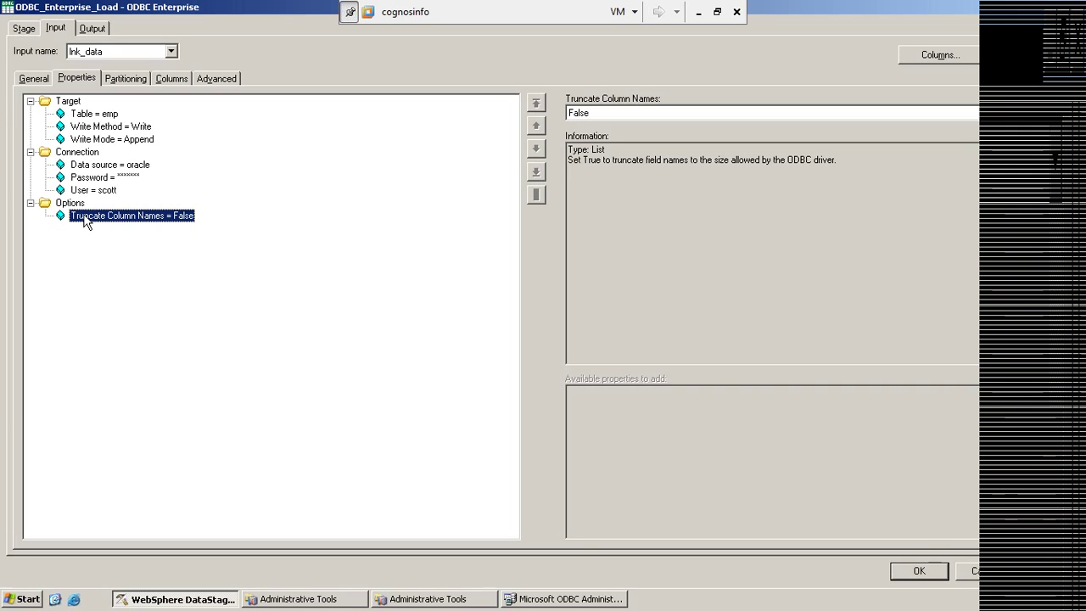
left_click(99, 166)
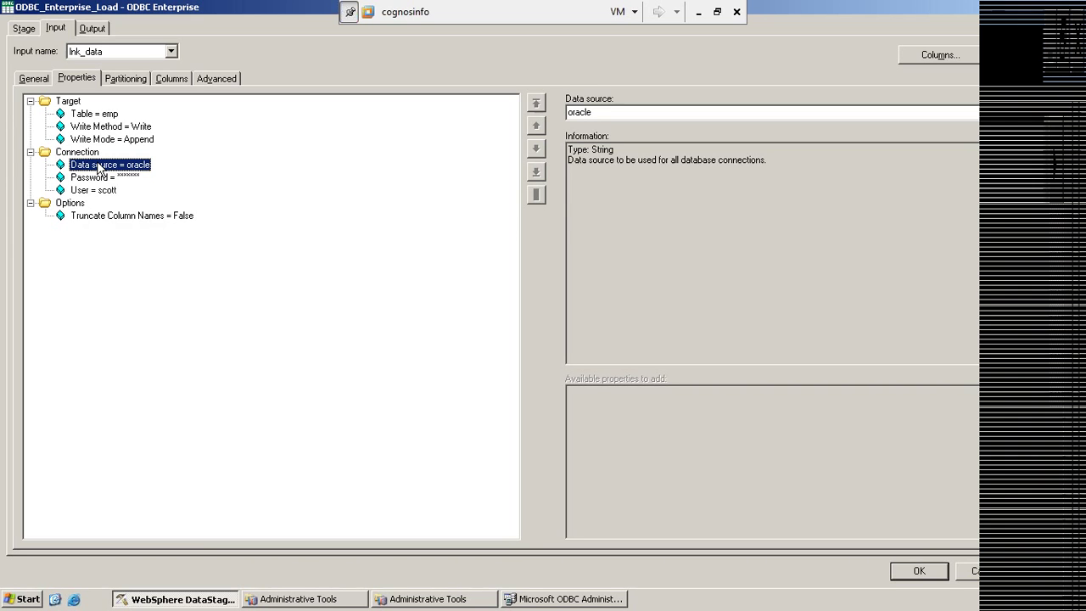
left_click(111, 217)
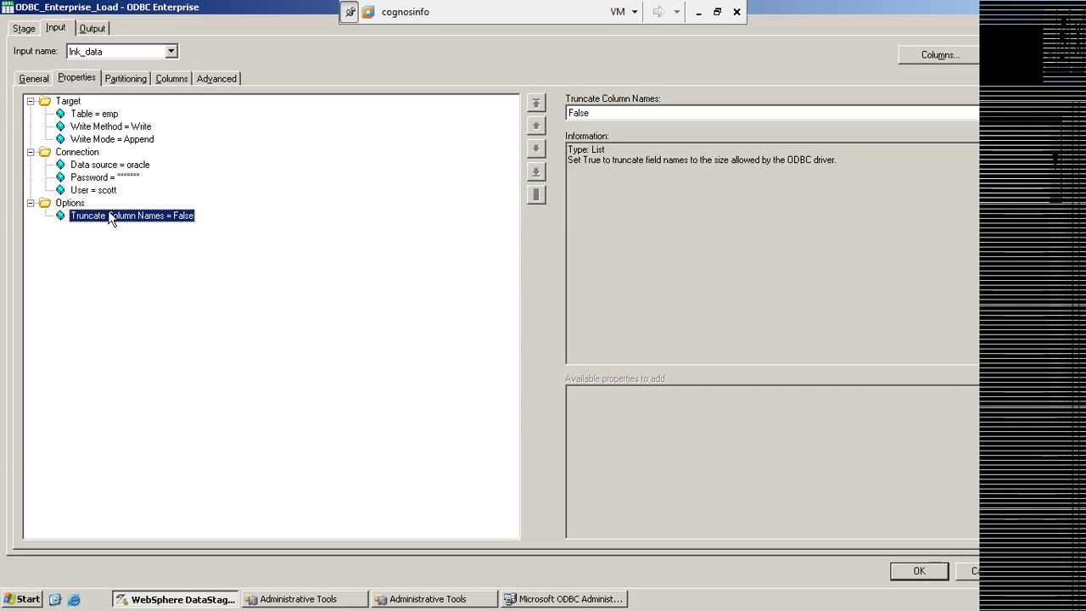
left_click(96, 140)
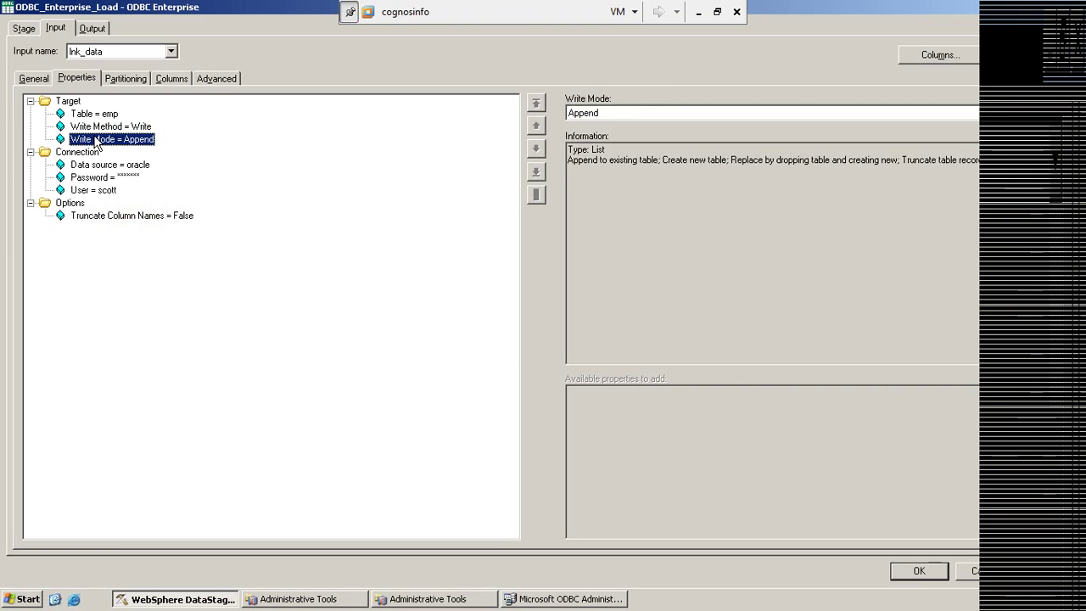
left_click(94, 128)
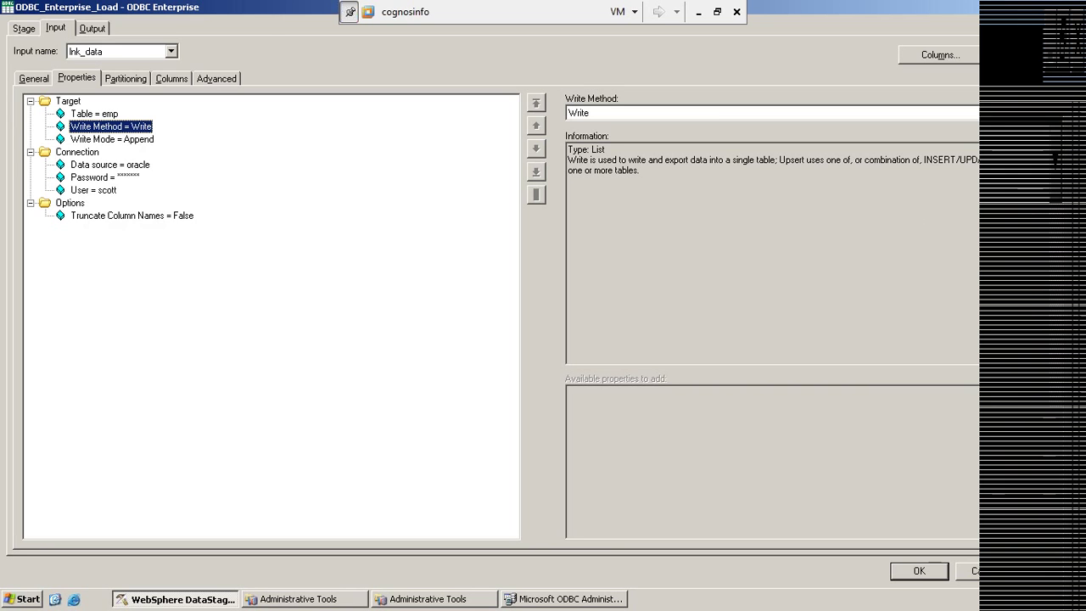
left_click(848, 113)
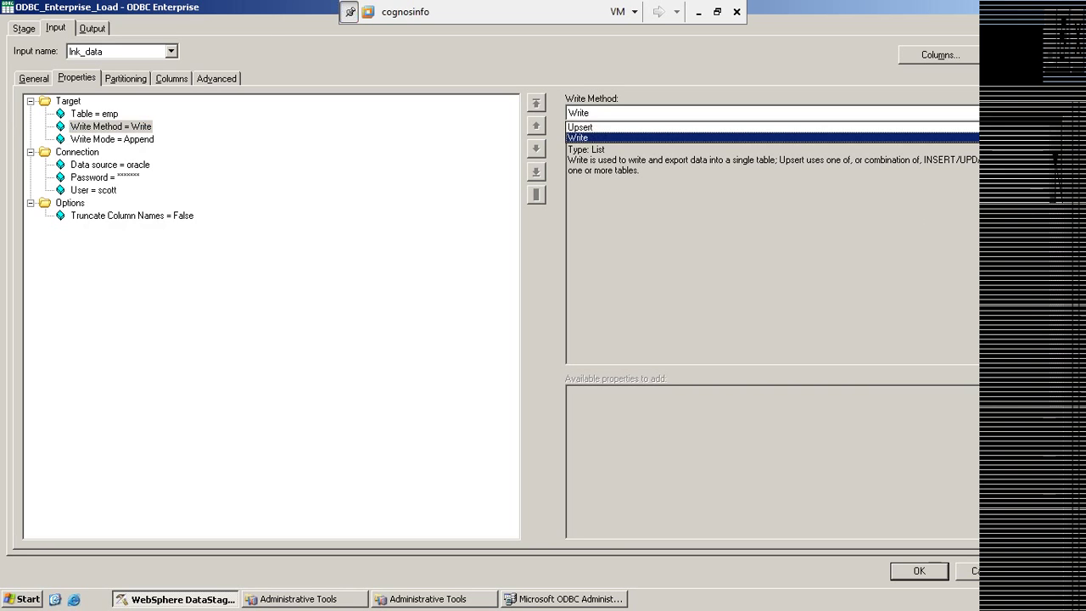
left_click(811, 127)
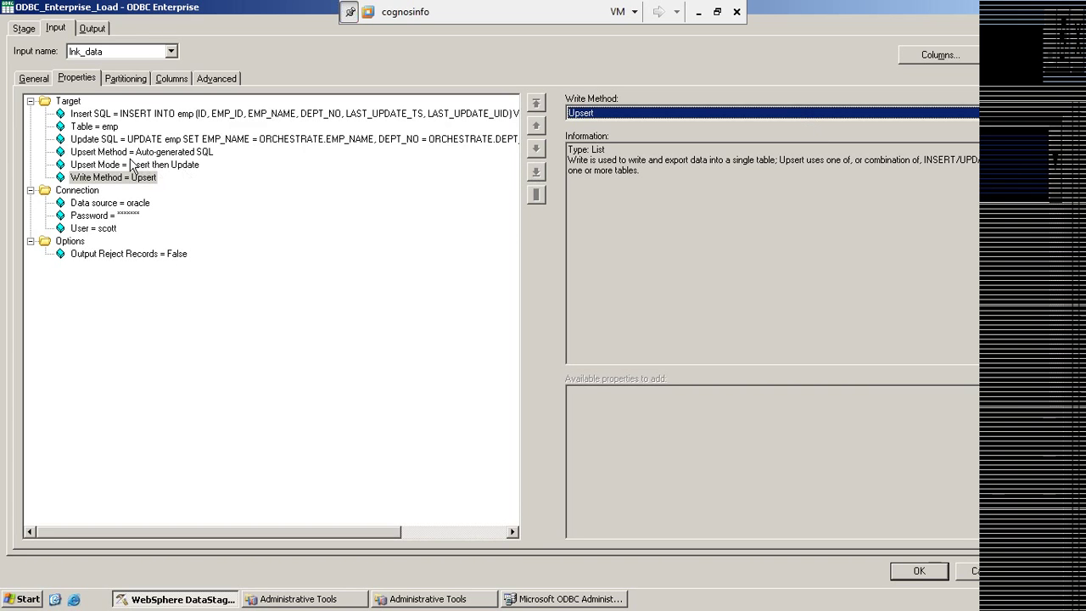
Review the choices for Upsert Mode and Upsert Method, keeping Insert then Update and Auto-generated SQL.
left_click(105, 166)
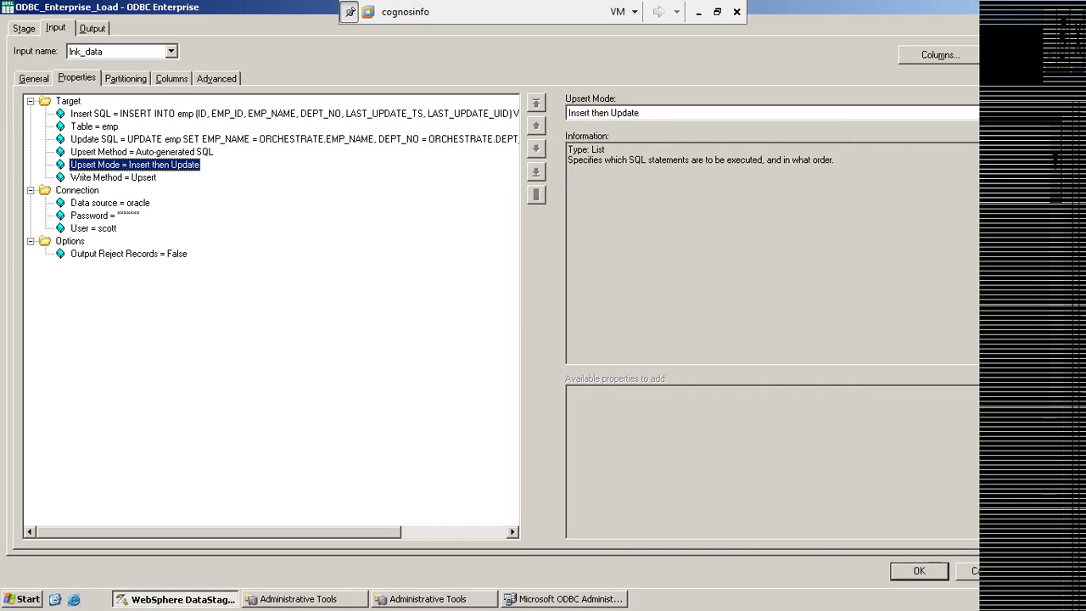
left_click(771, 113)
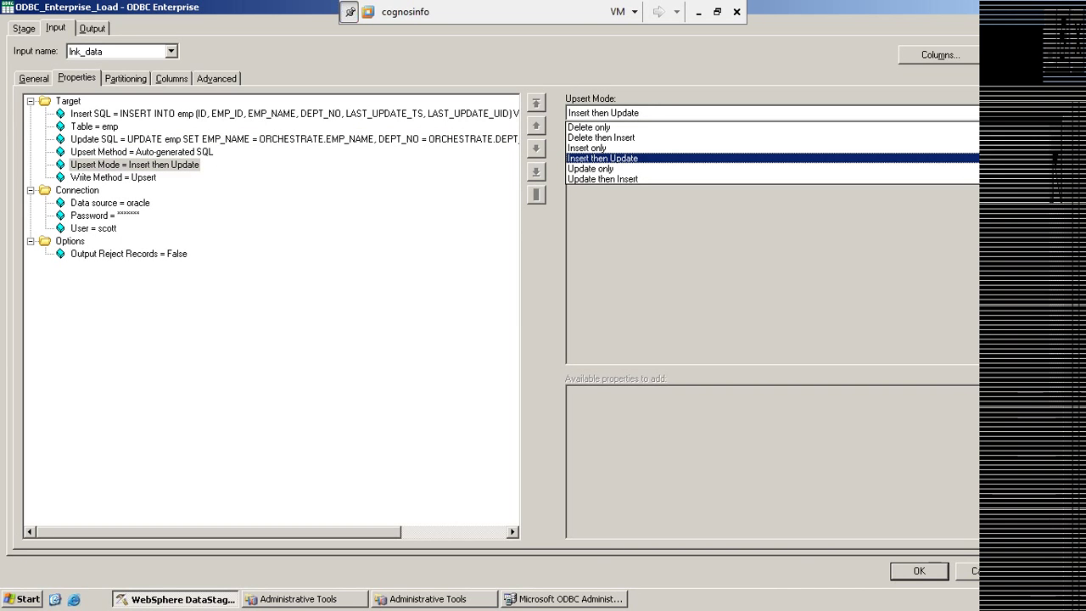
left_click(602, 158)
left_click(132, 153)
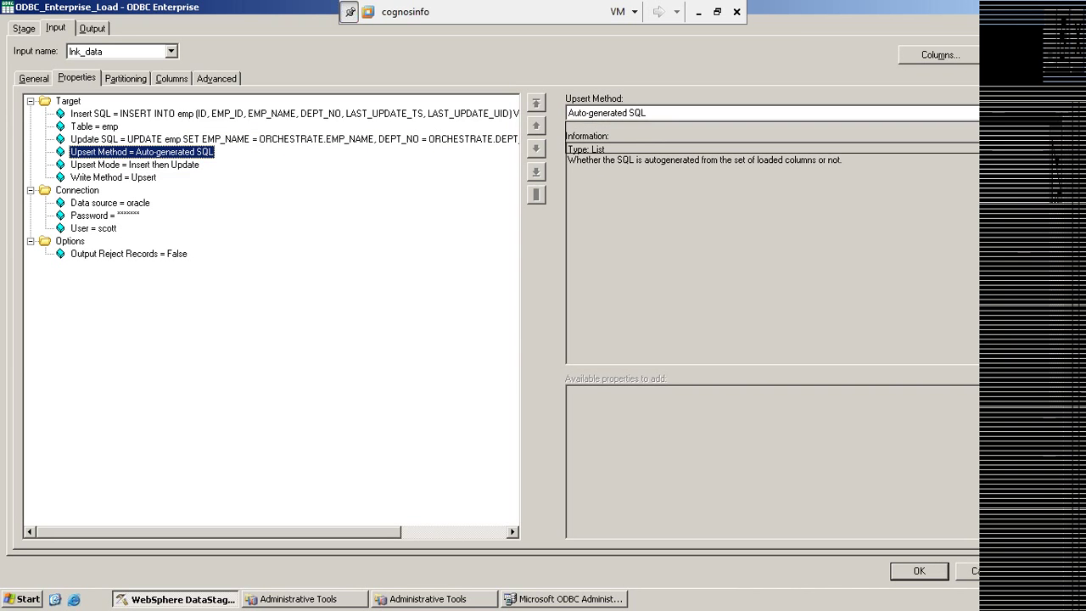
left_click(1041, 112)
left_click(1040, 113)
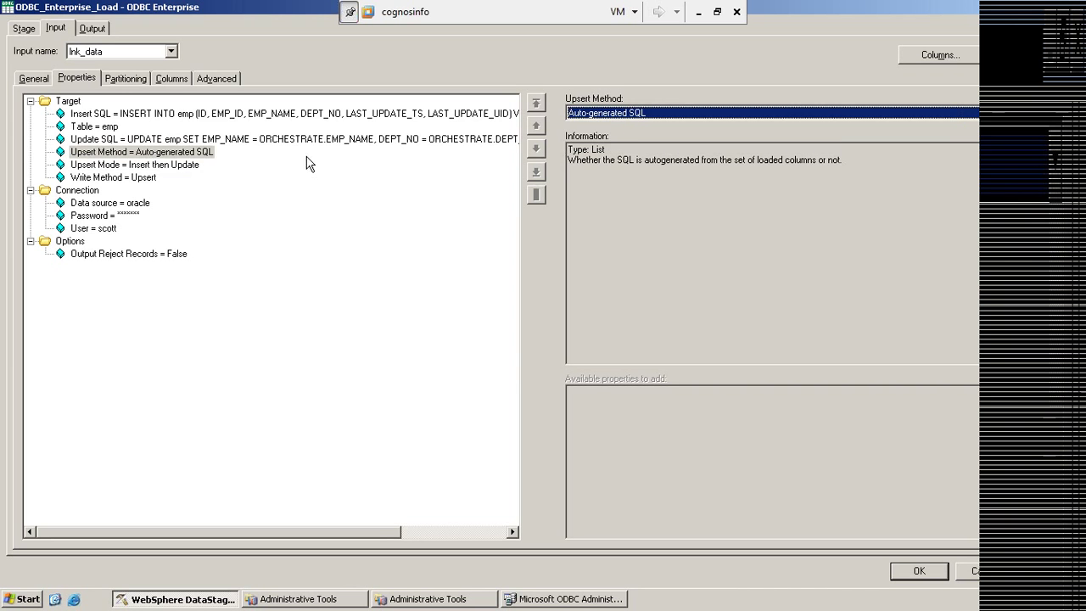
Set the Write Method to Write and keep Append as the Write Mode.
left_click(135, 180)
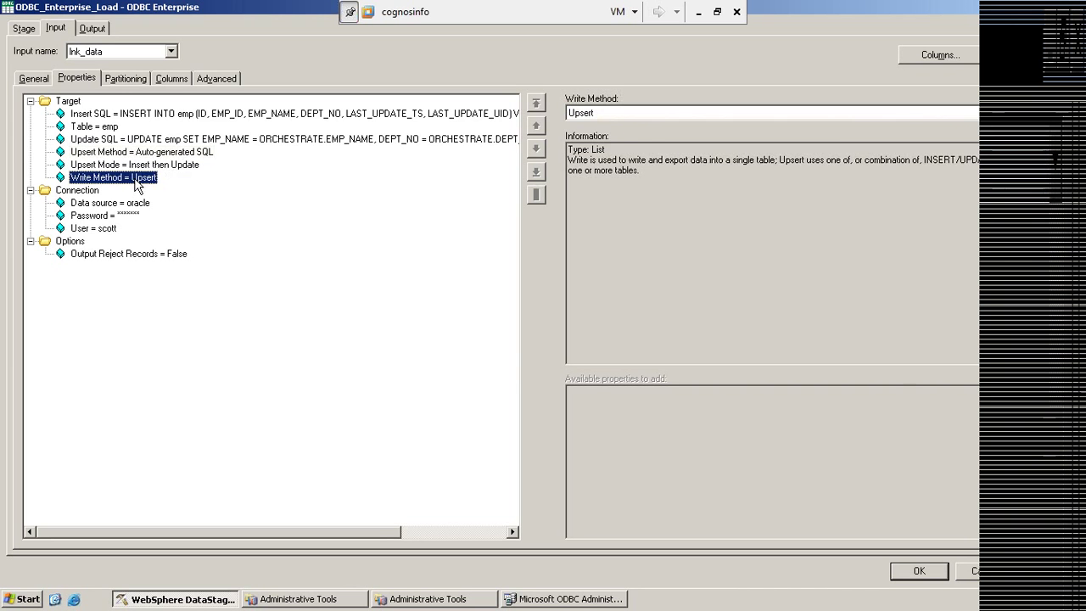
left_click(1041, 113)
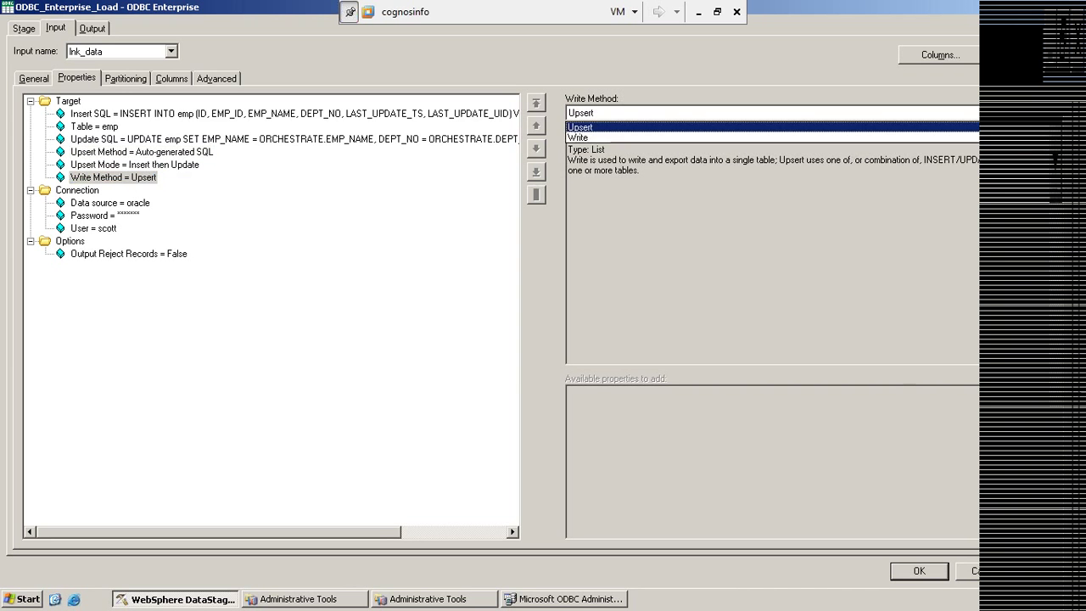
left_click(571, 141)
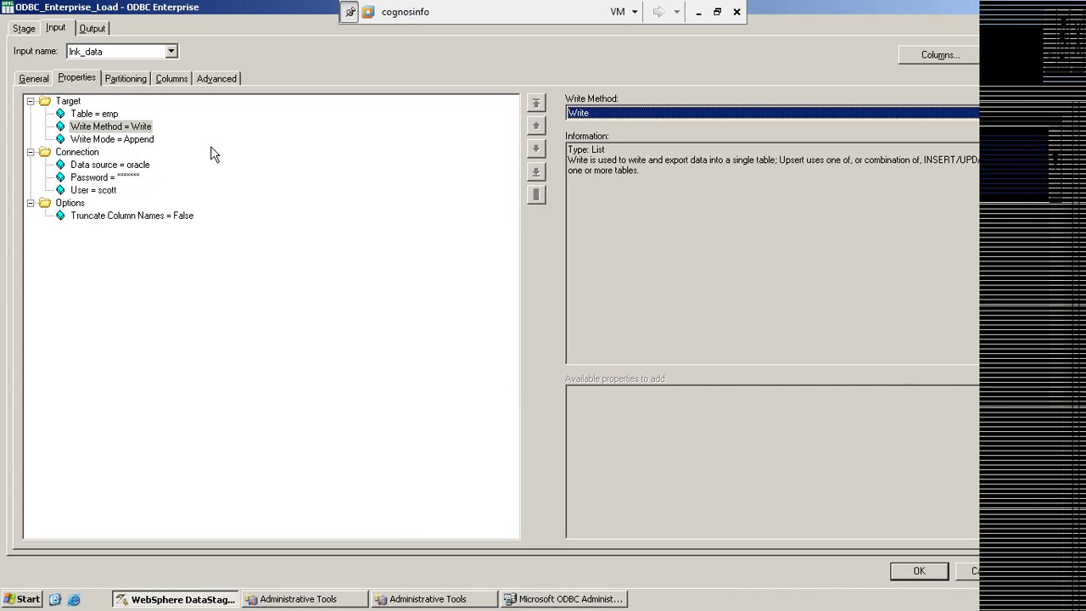
left_click(80, 140)
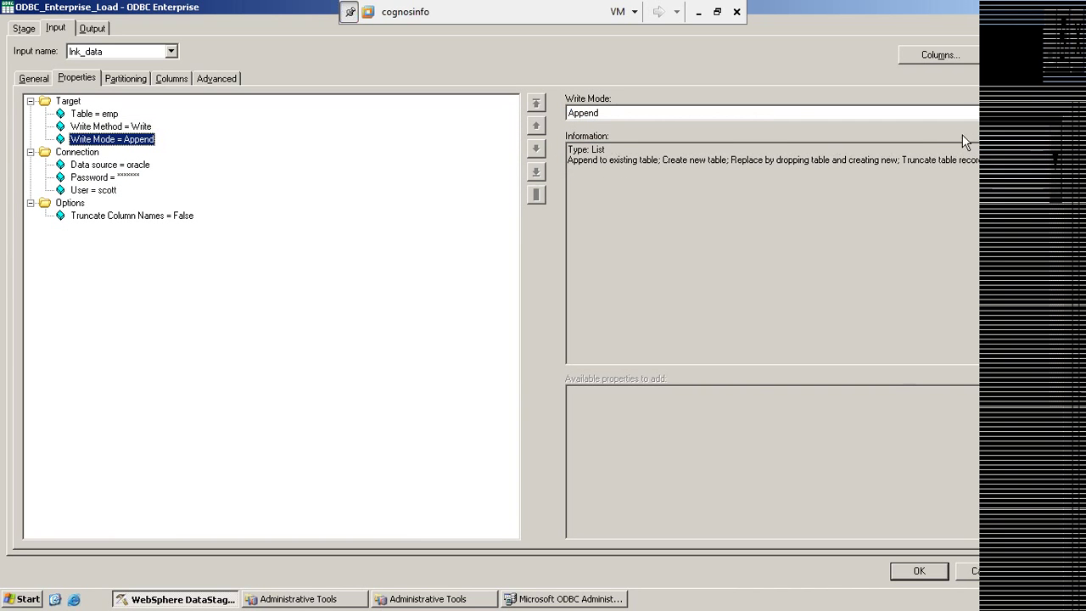
left_click(1040, 113)
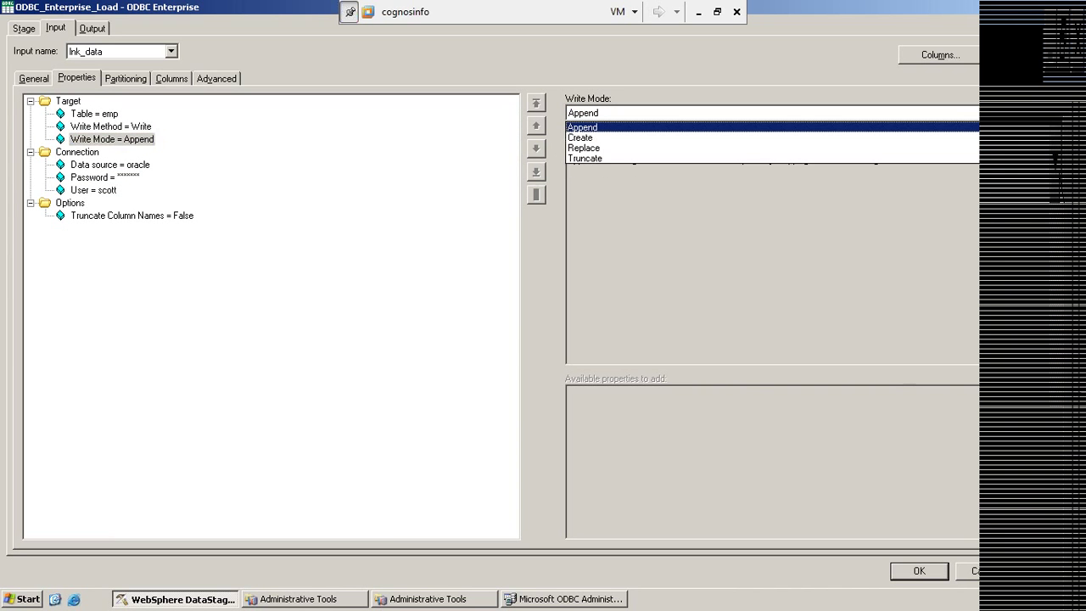
key("Return")
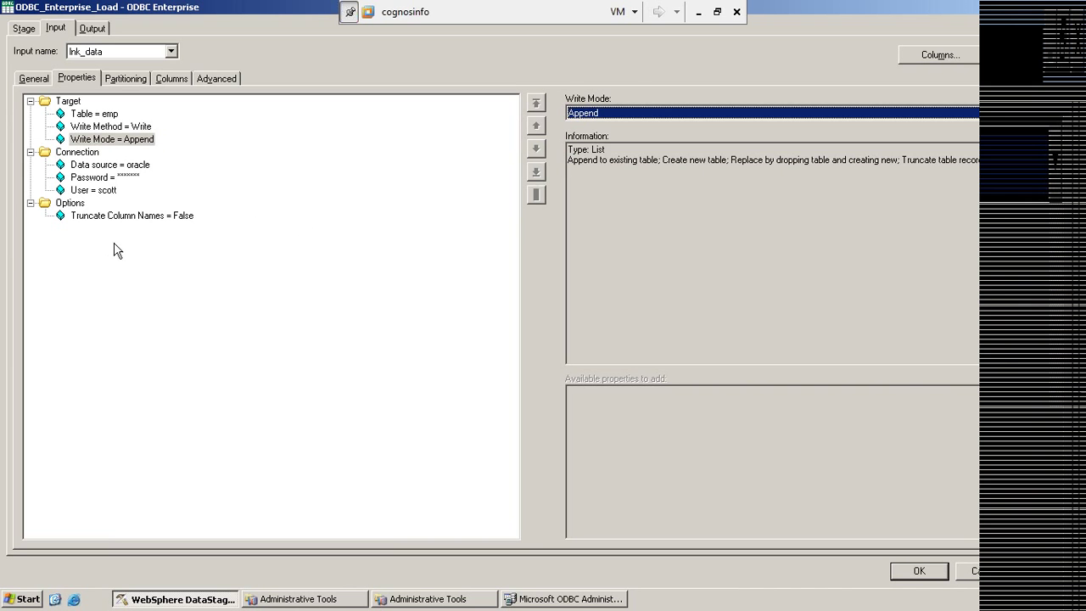
Review the write options, add the Insert Array Size property, and close the stage editor discarding the changes.
left_click(108, 219)
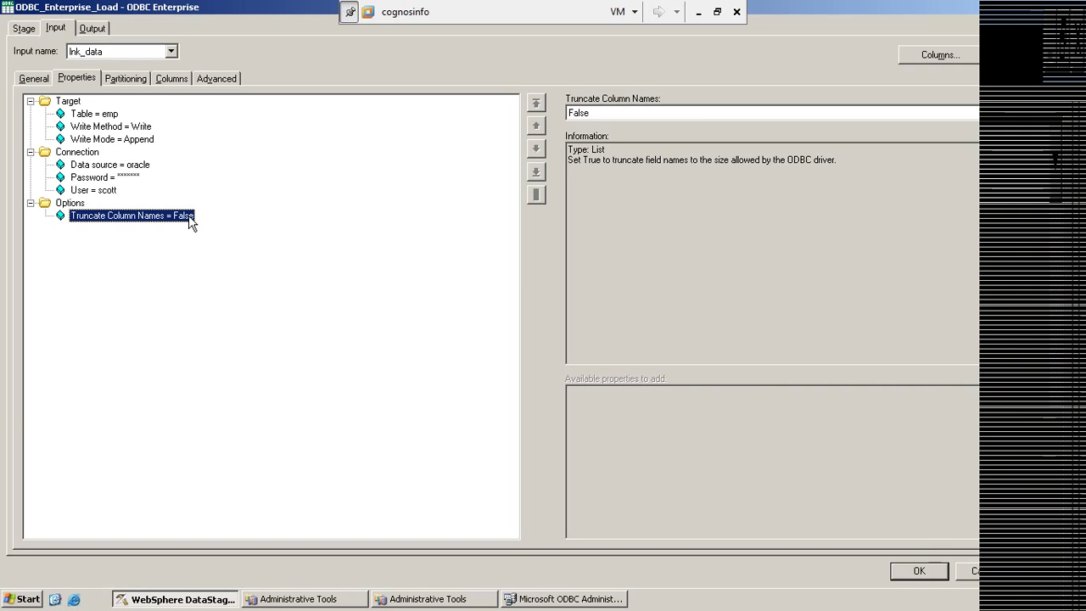
left_click(70, 204)
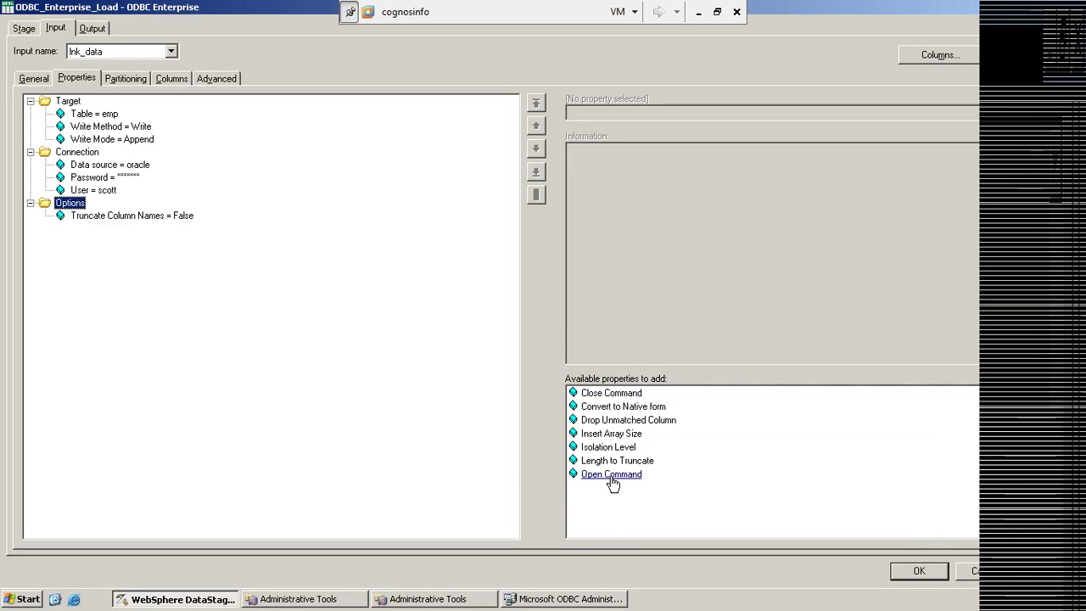
mouse_move(613, 482)
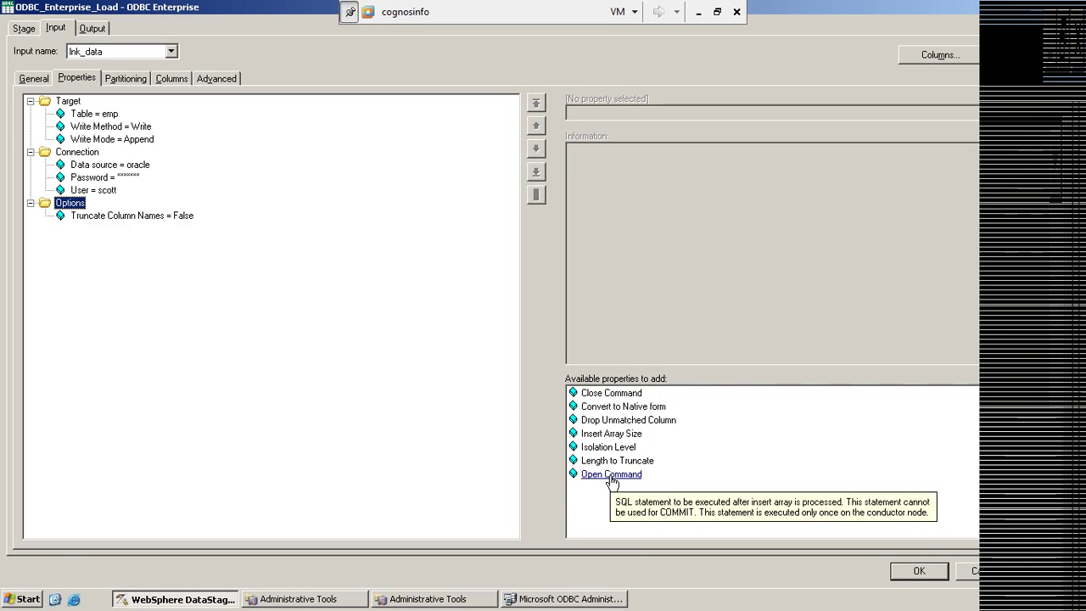
double_click(611, 433)
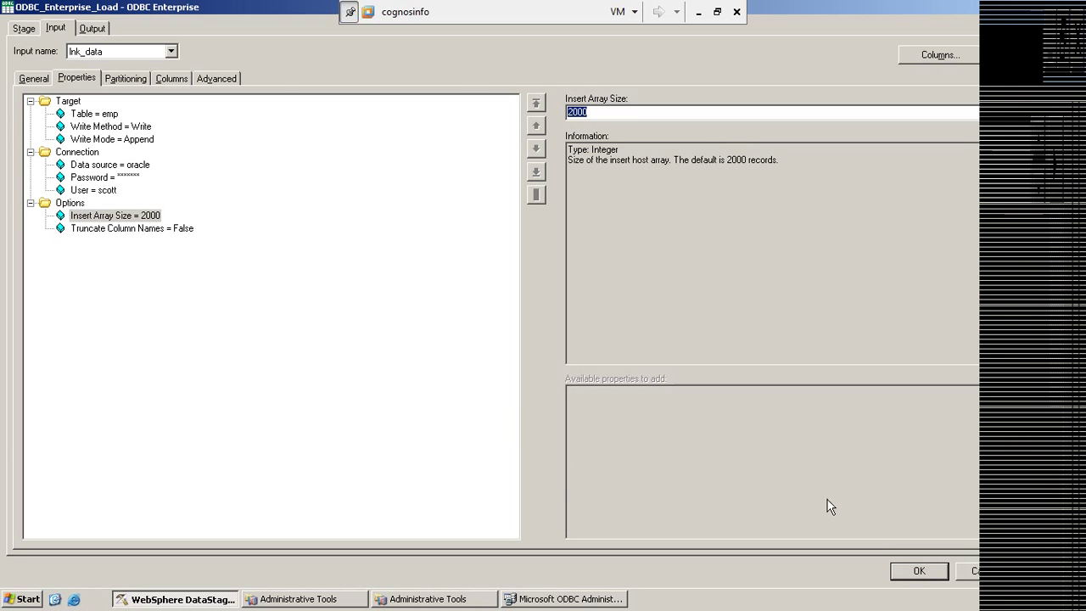
left_click(972, 571)
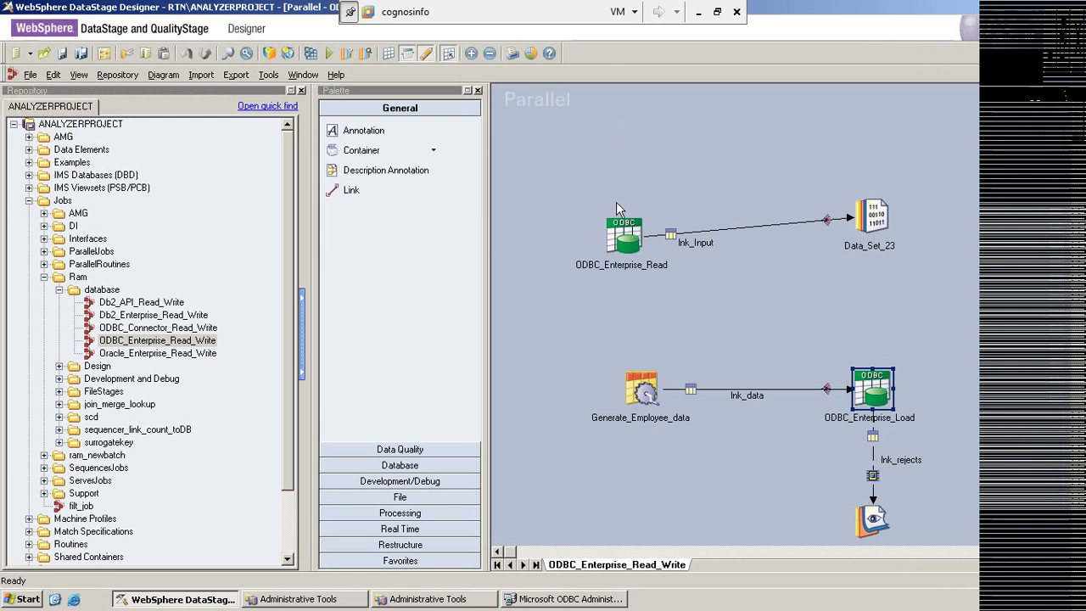
Open the ODBC_Enterprise_Read stage, examine the properties available under its Options, and close it without changes.
double_click(620, 234)
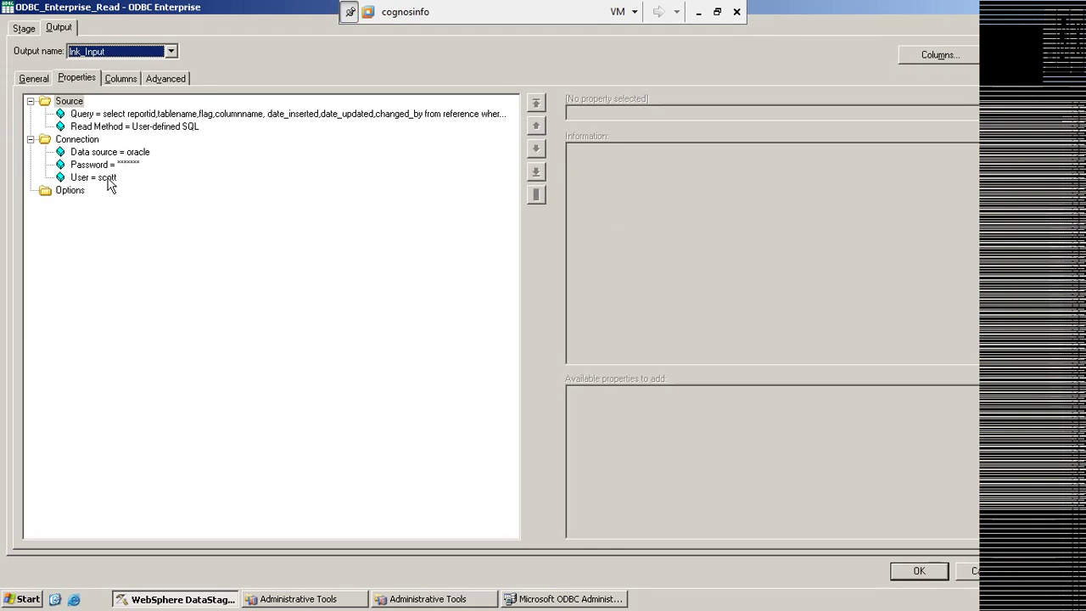
left_click(66, 192)
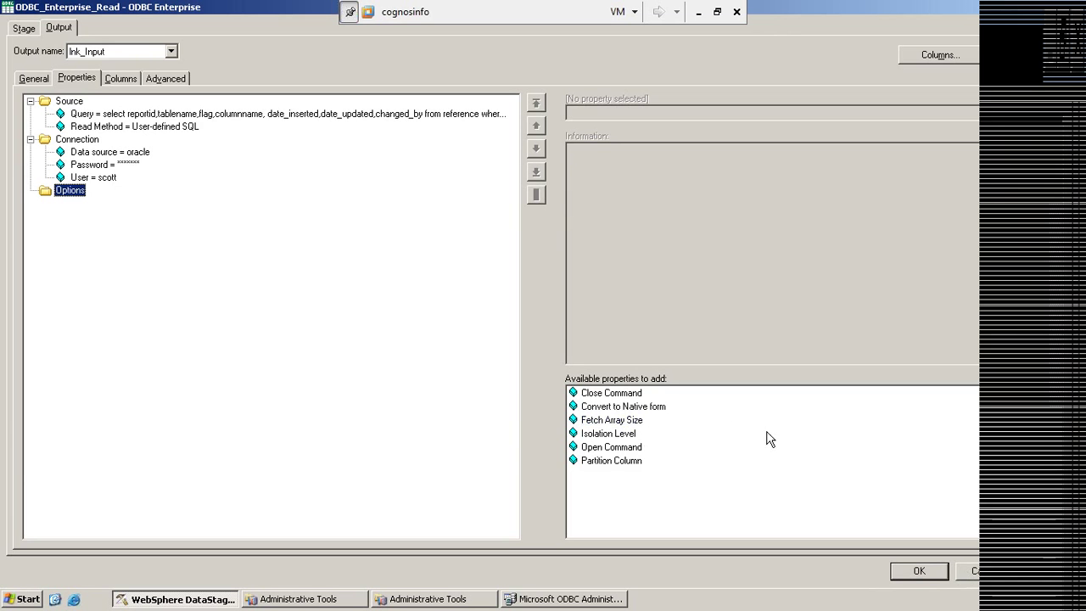
left_click(967, 574)
Open the ODBC_Enterprise_Load stage, add the Insert Array Size property to its Options, and set it to 5000.
double_click(871, 392)
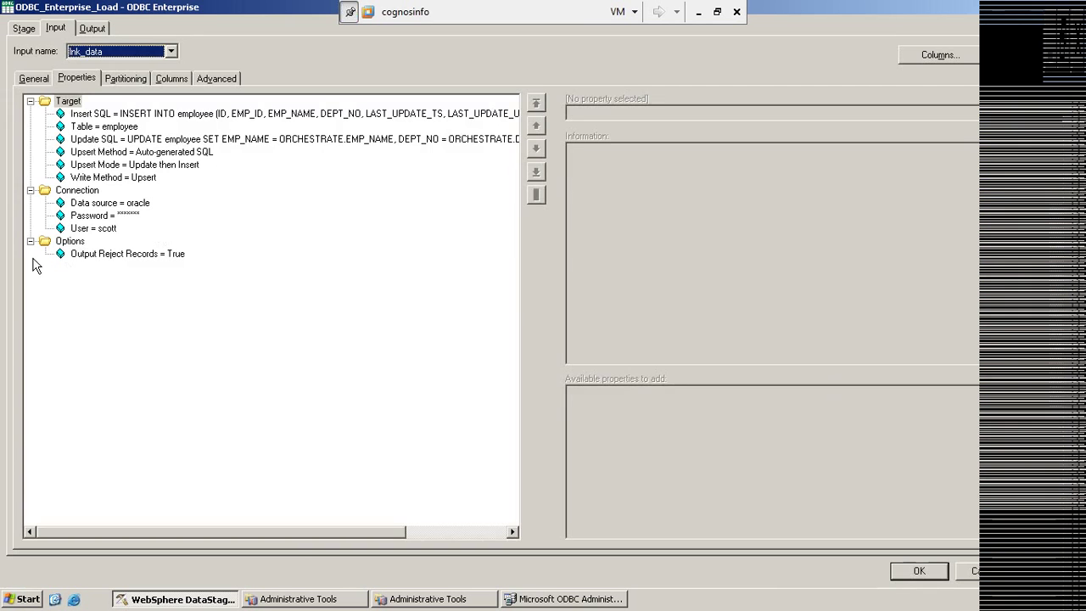
left_click(68, 241)
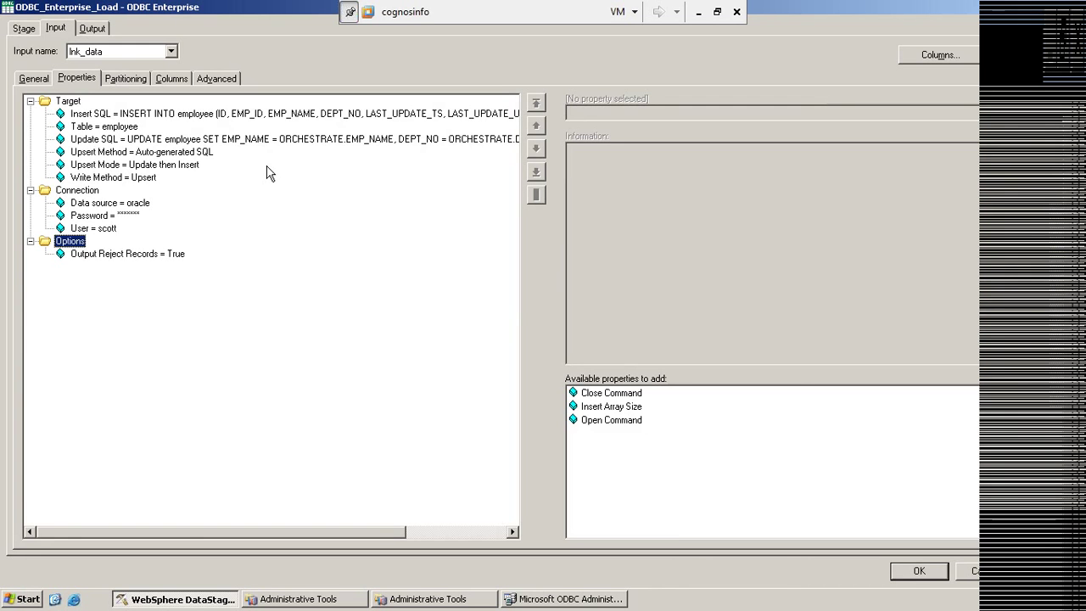
left_click(631, 407)
left_click(632, 407)
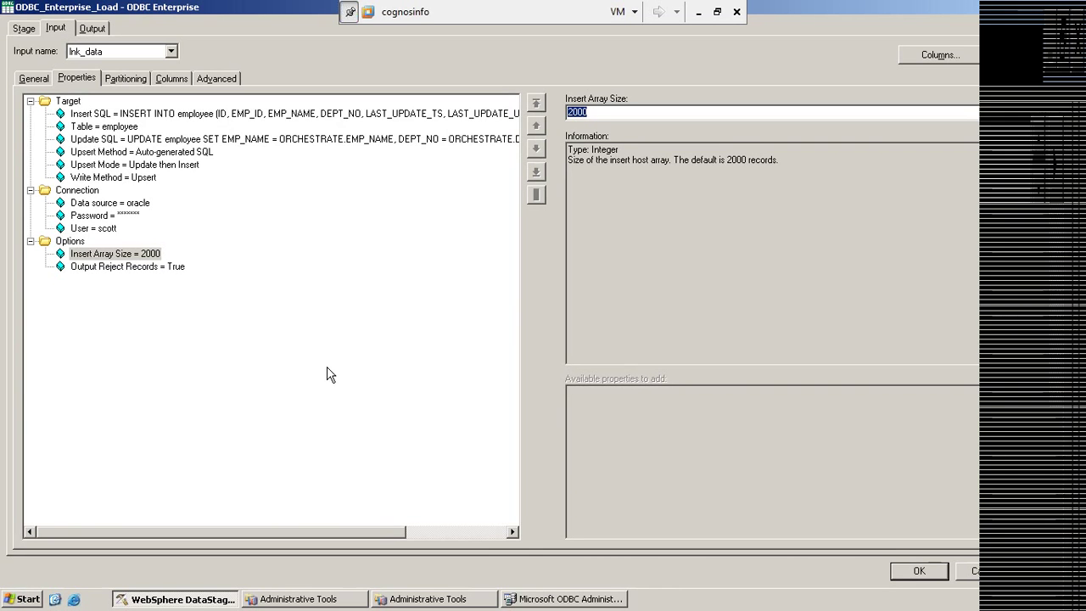
type("5000")
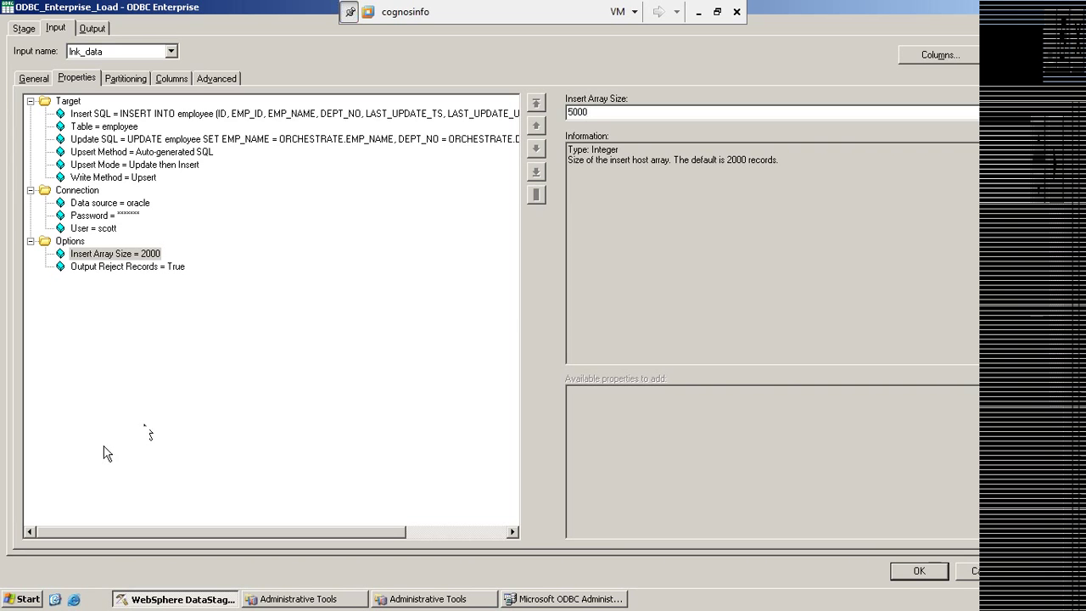
Remove the Insert Array Size property from the Options and check the Output Reject Records property.
left_click(75, 242)
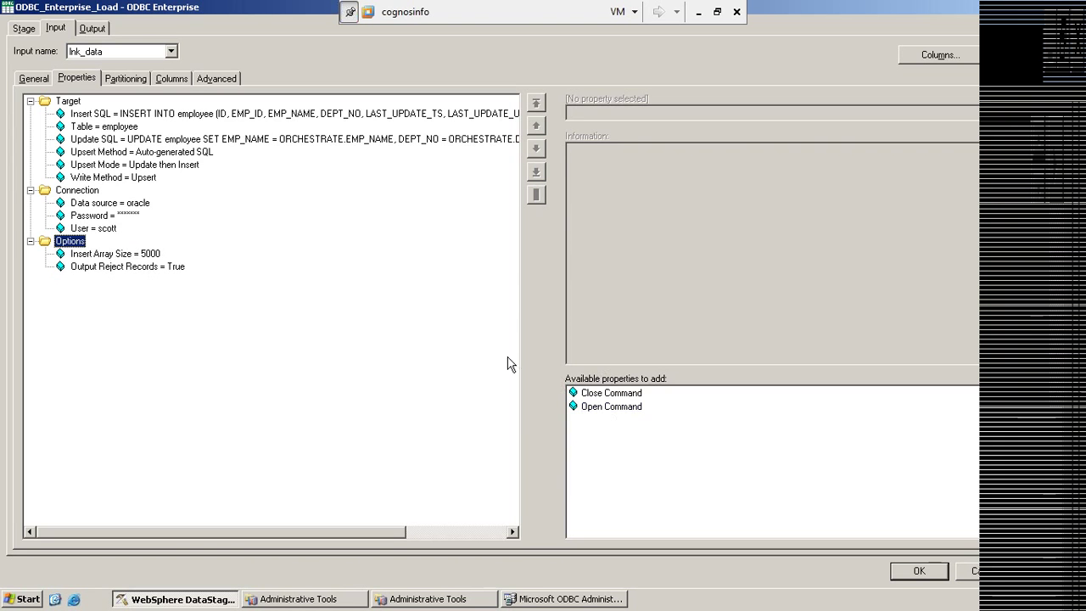
left_click(114, 255)
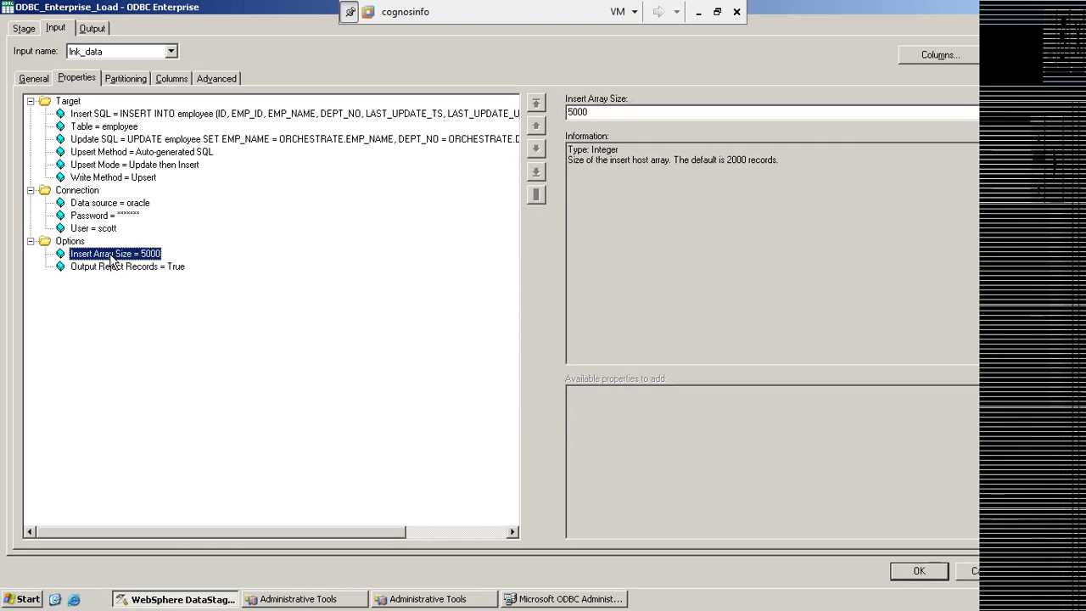
key("Delete")
left_click(73, 243)
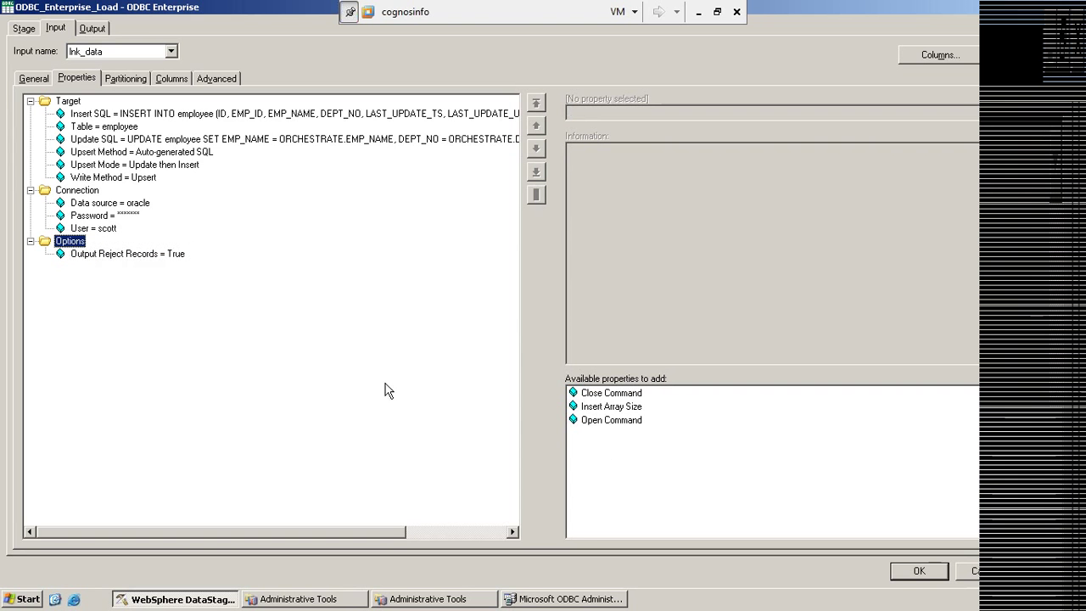
left_click(94, 255)
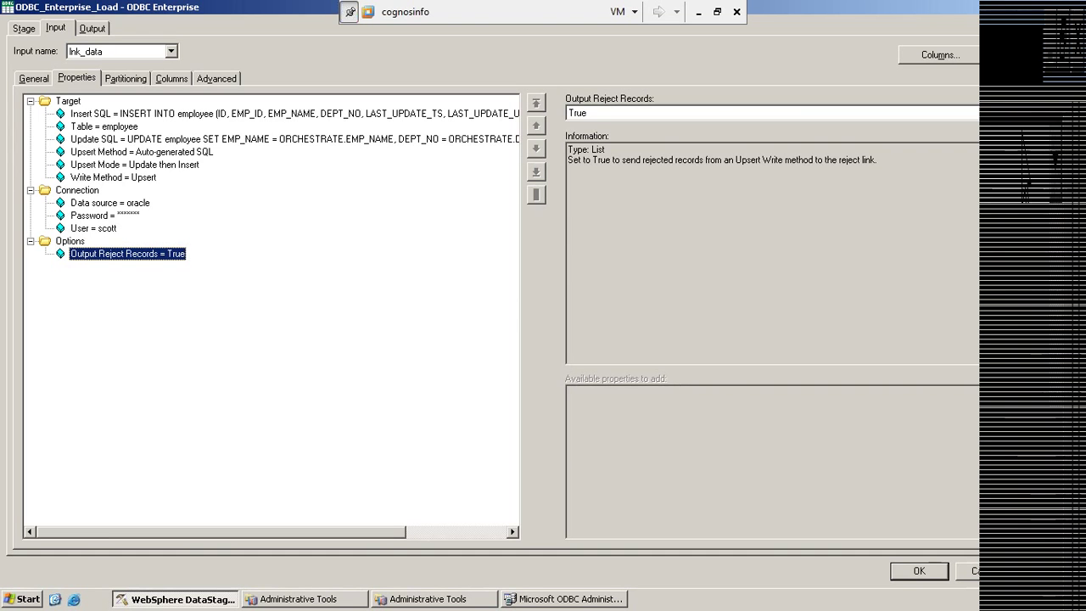
Change the Write Method to Write, accepting removal of the upsert properties, and check which properties can be added under Options.
left_click(102, 177)
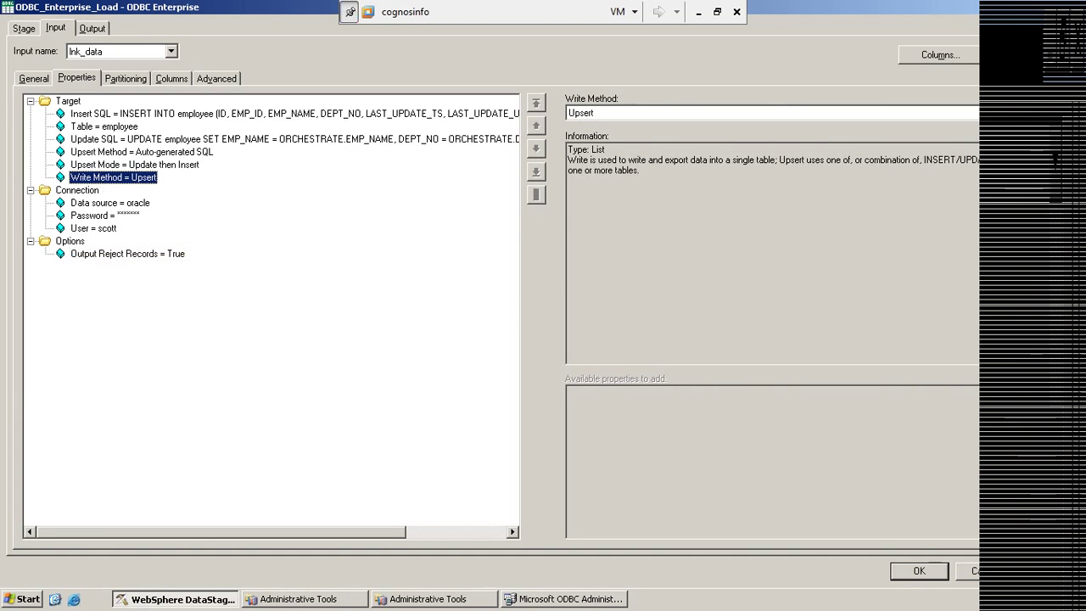
left_click(661, 112)
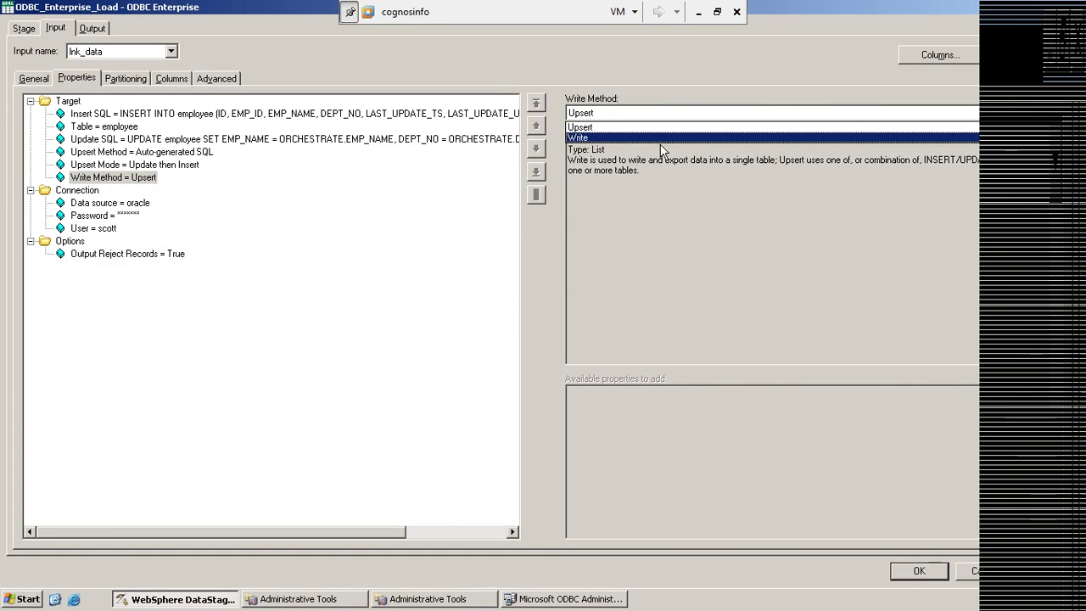
left_click(577, 138)
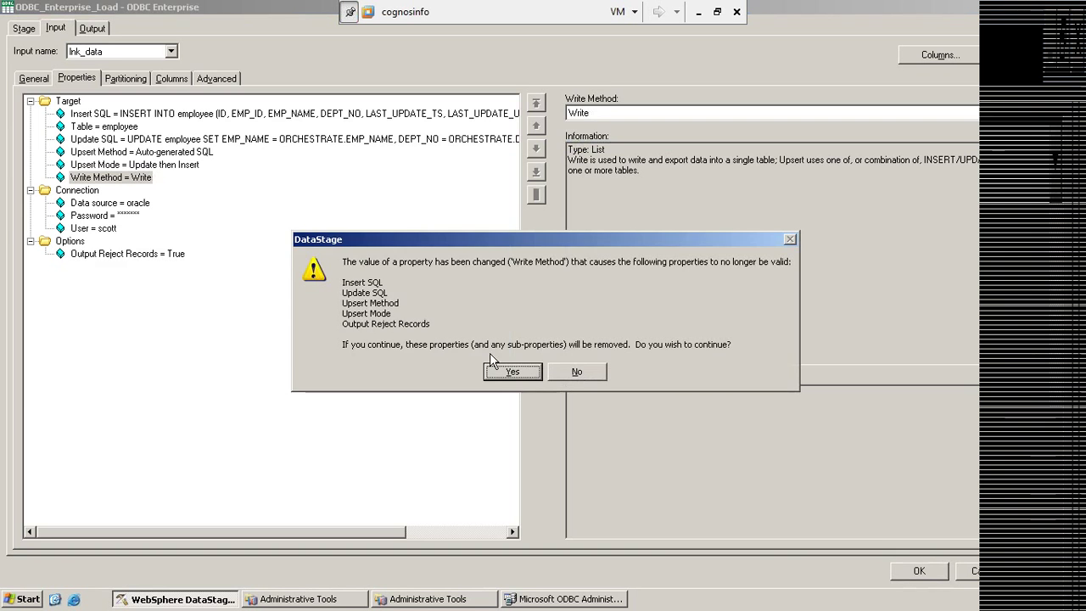
left_click(506, 371)
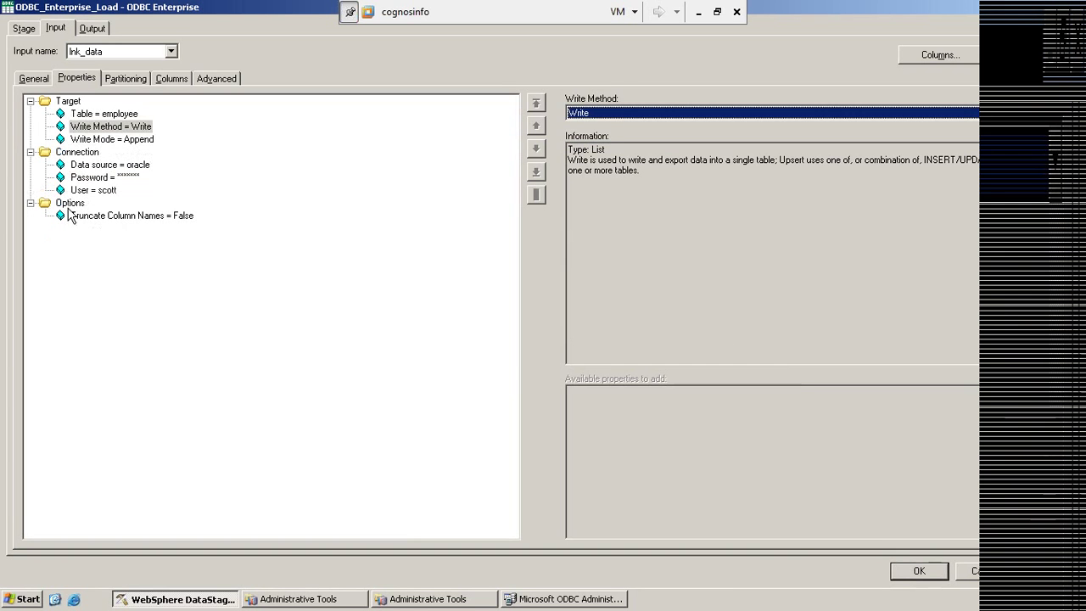
left_click(69, 205)
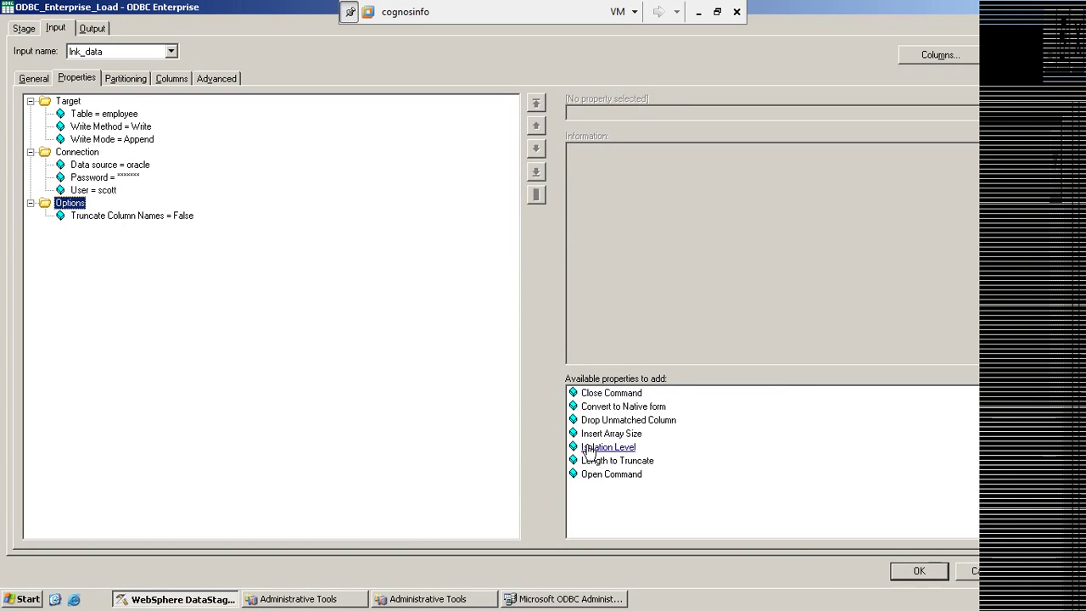
Switch the Write Method back to Upsert and check which properties can be added under Options.
left_click(134, 128)
left_click(772, 113)
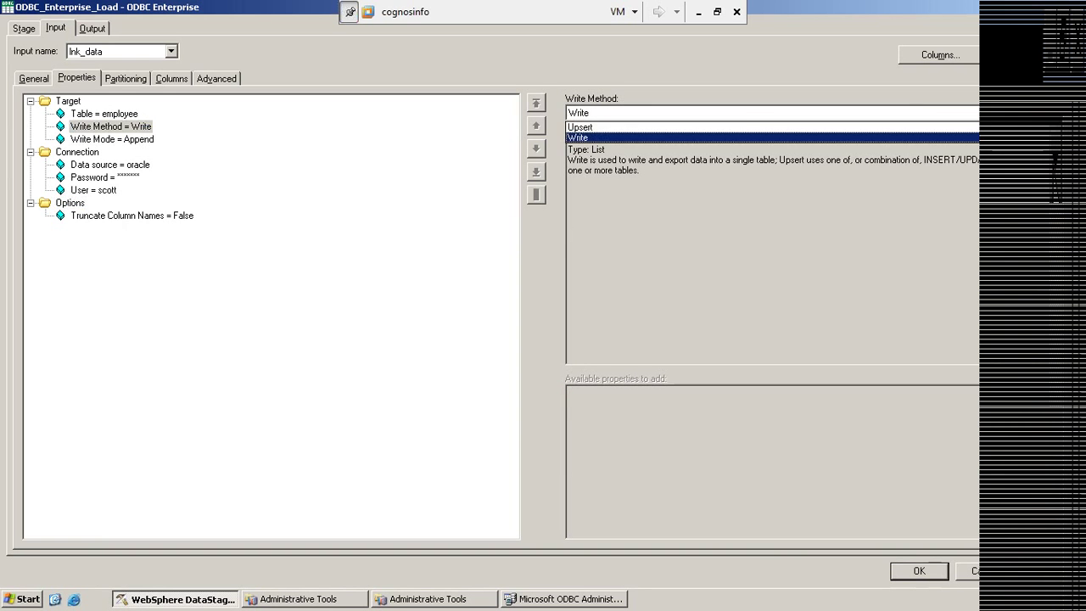
left_click(691, 129)
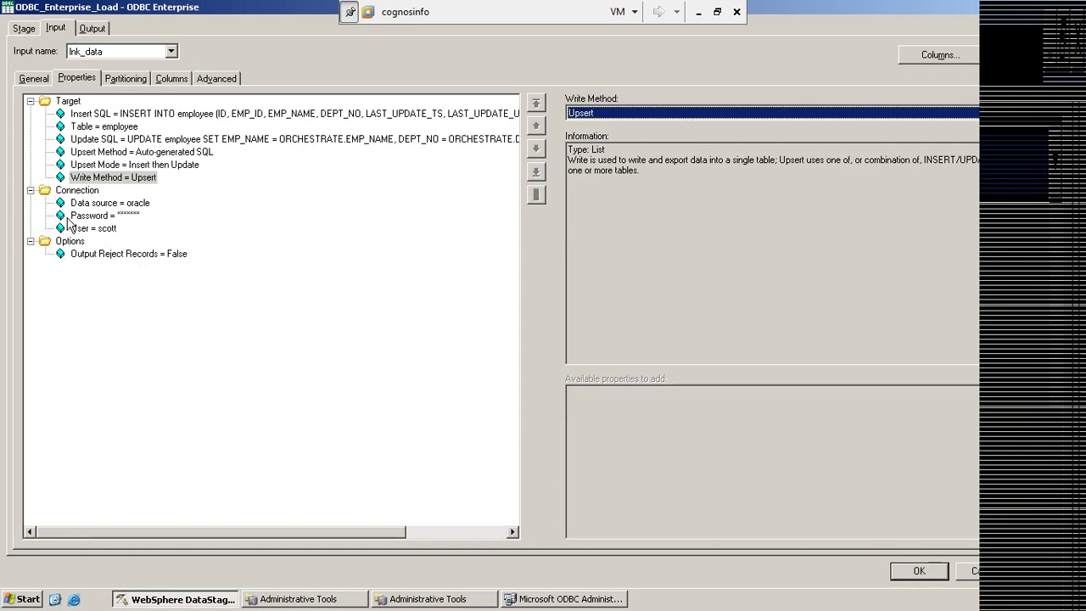
left_click(63, 243)
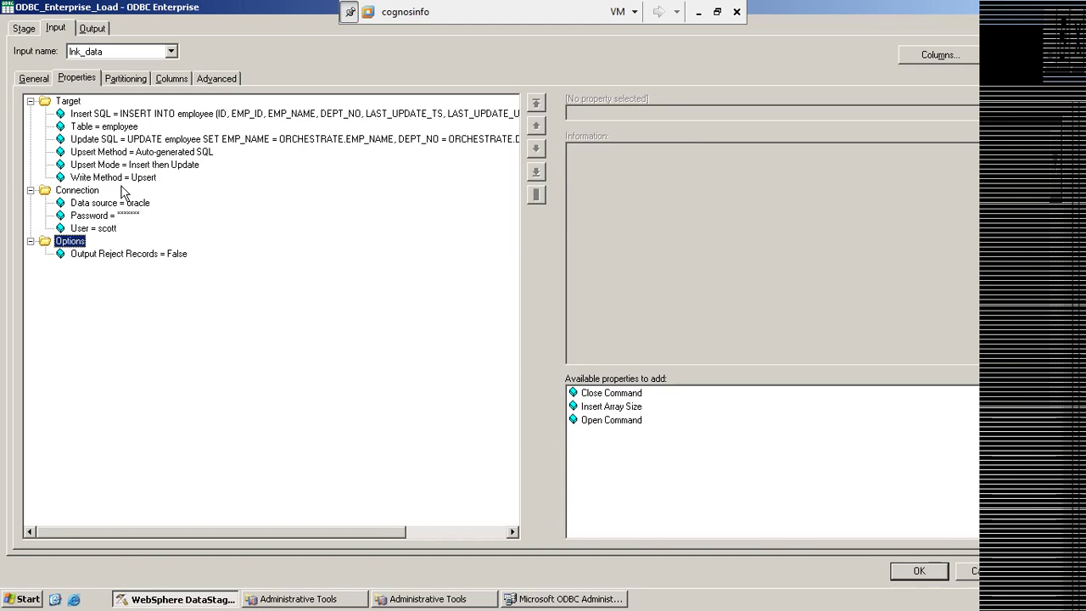
Set the Write Method to Write again, review the properties available under Options, and close the stage editor discarding the changes.
left_click(99, 179)
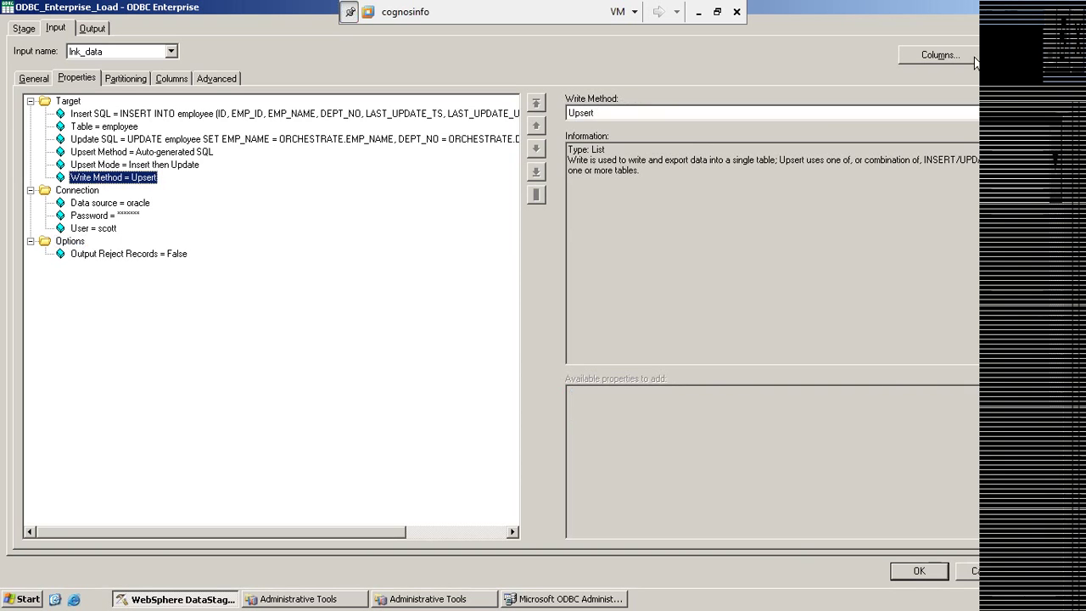
left_click(912, 112)
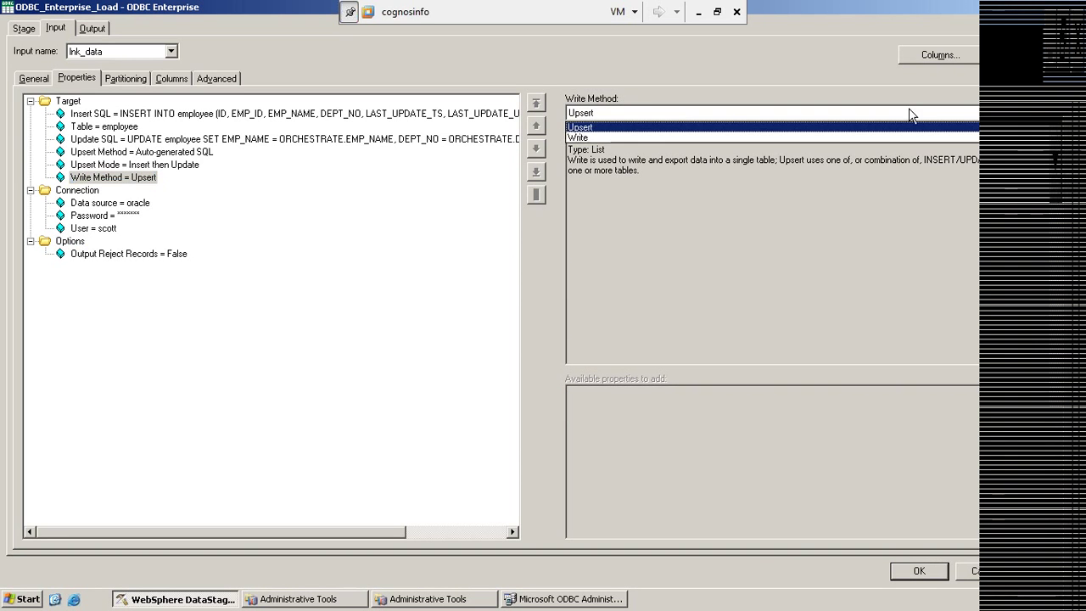
left_click(632, 134)
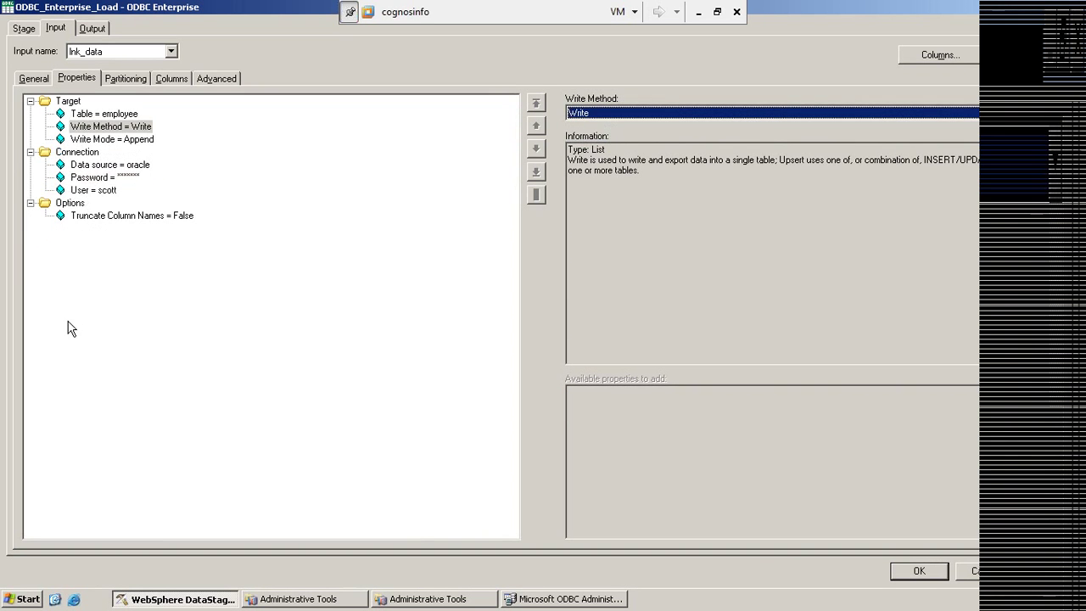
left_click(70, 204)
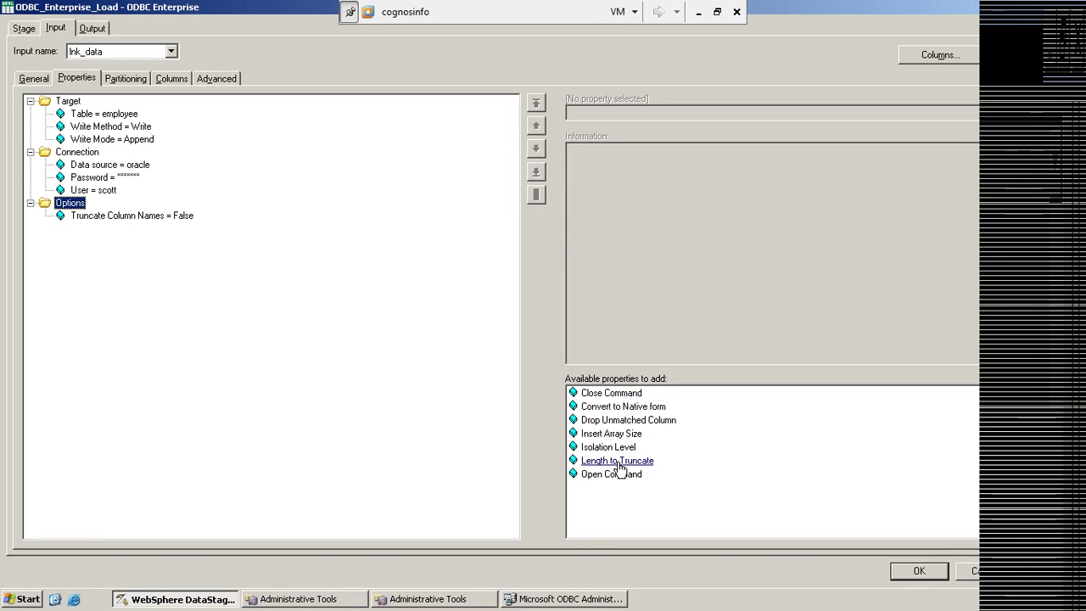
mouse_move(620, 479)
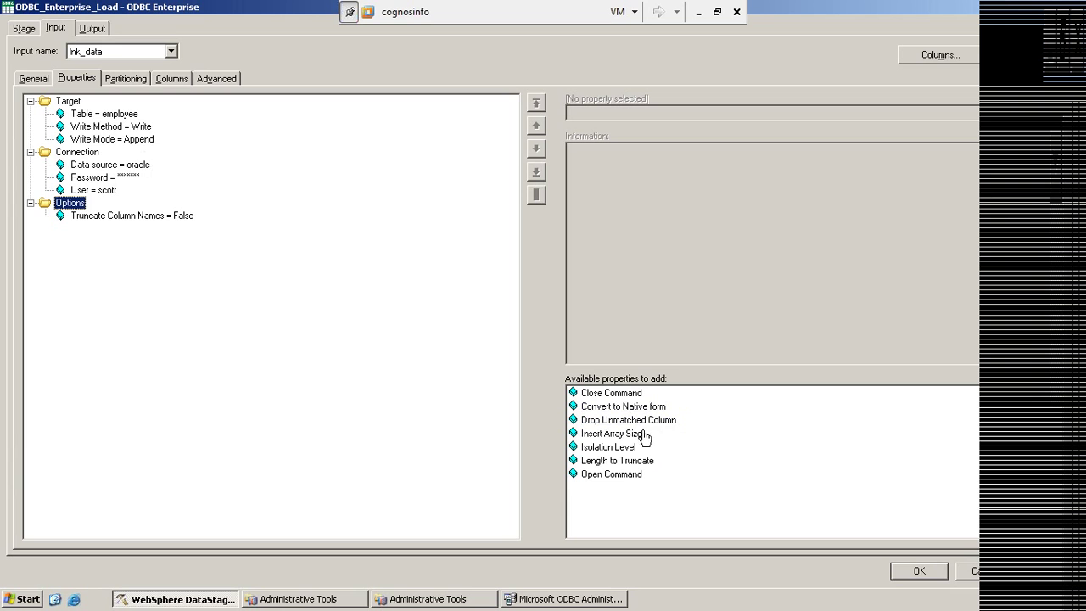
mouse_move(672, 424)
left_click(919, 570)
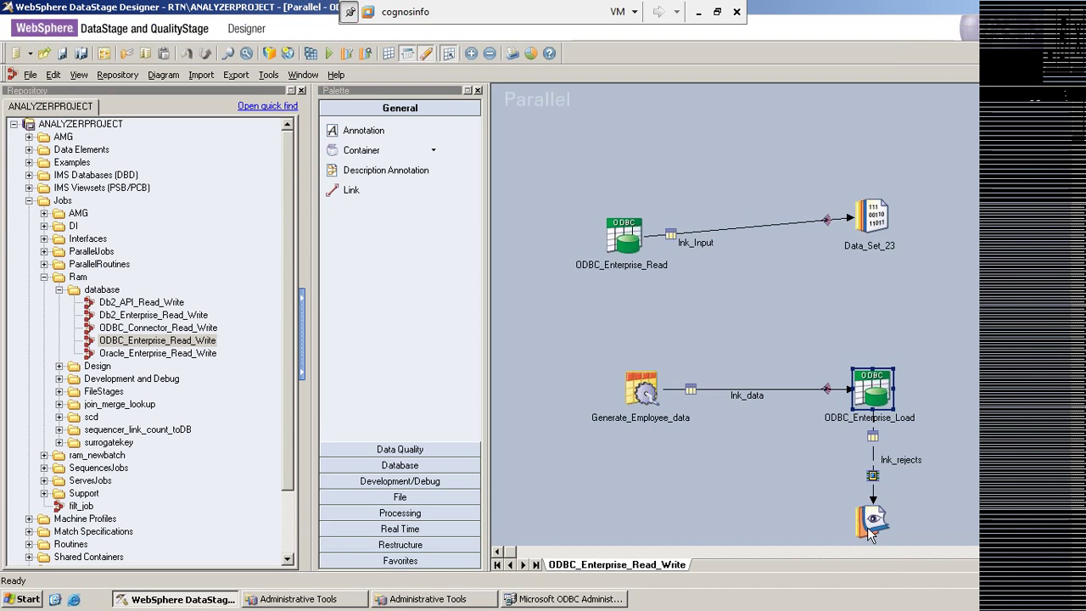
Reopen the ODBC_Enterprise_Load stage and set its Write Method to Write, accepting removal of the upsert properties.
left_click(810, 394)
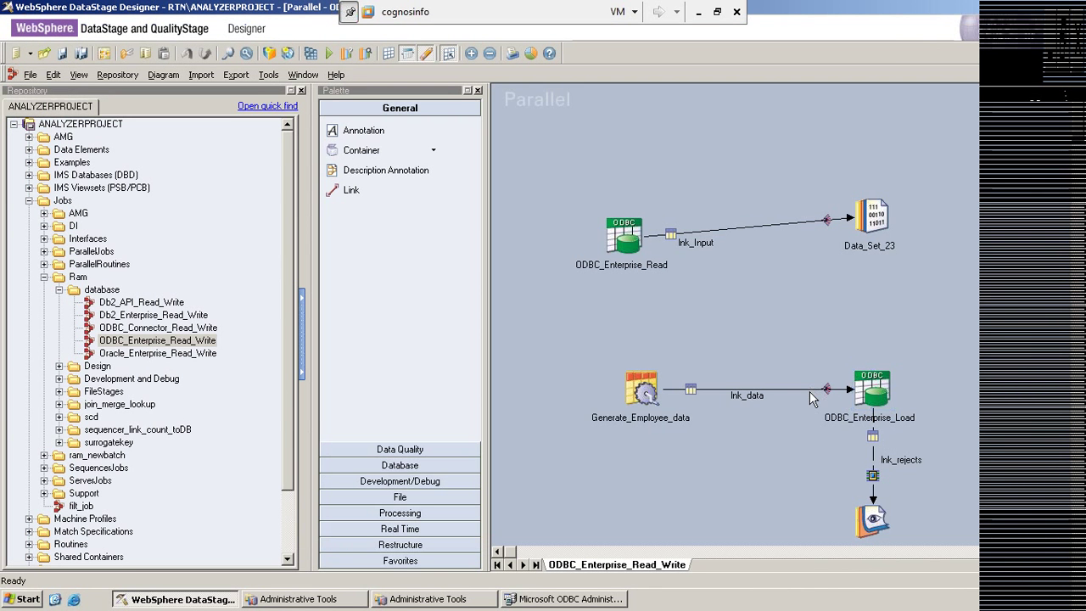
double_click(872, 388)
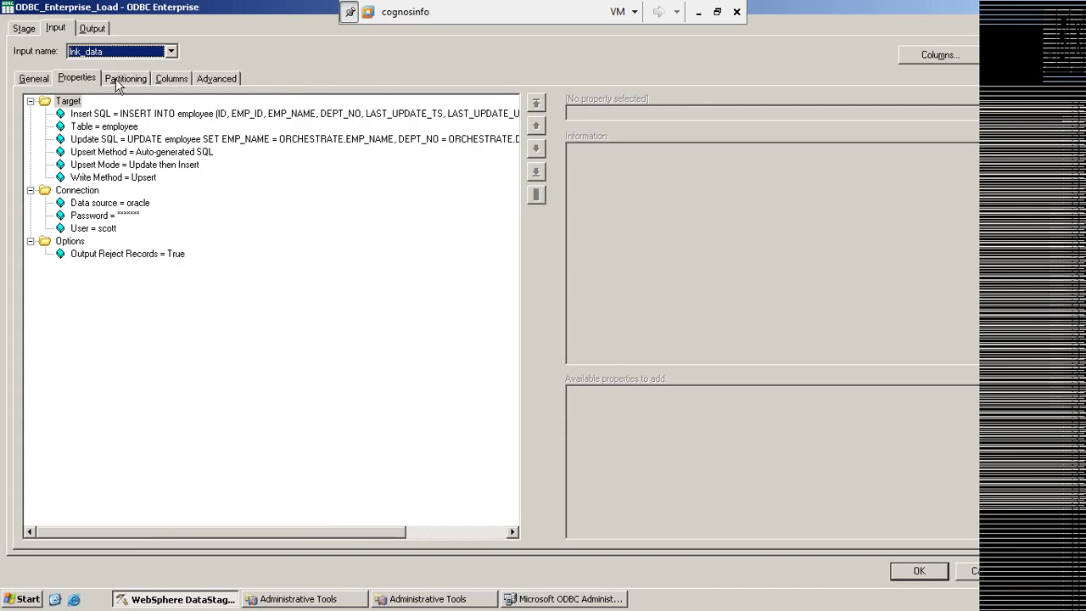
left_click(71, 241)
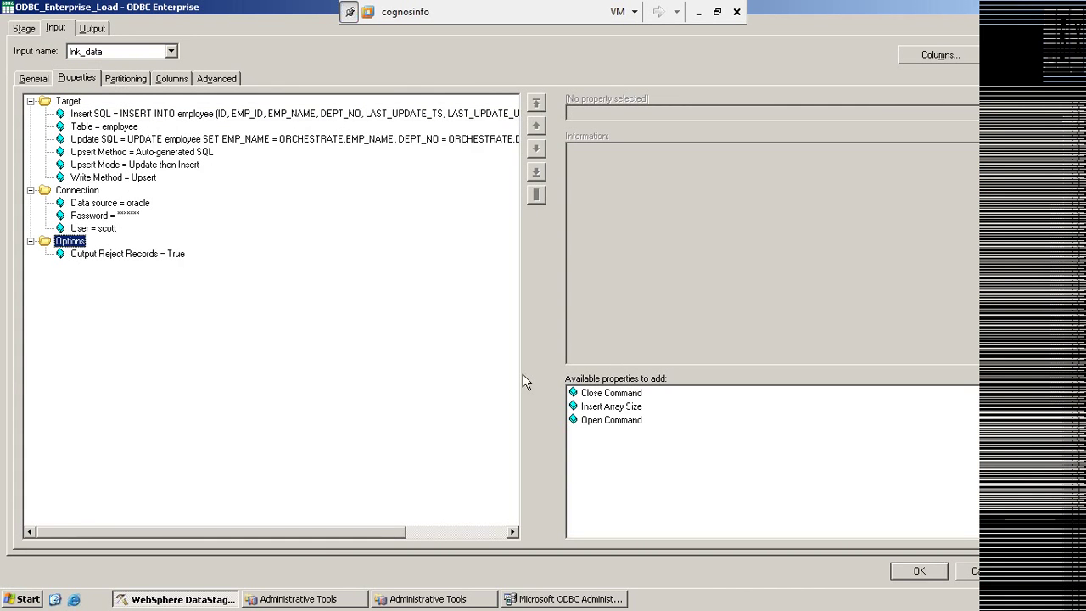
left_click(110, 164)
left_click(113, 178)
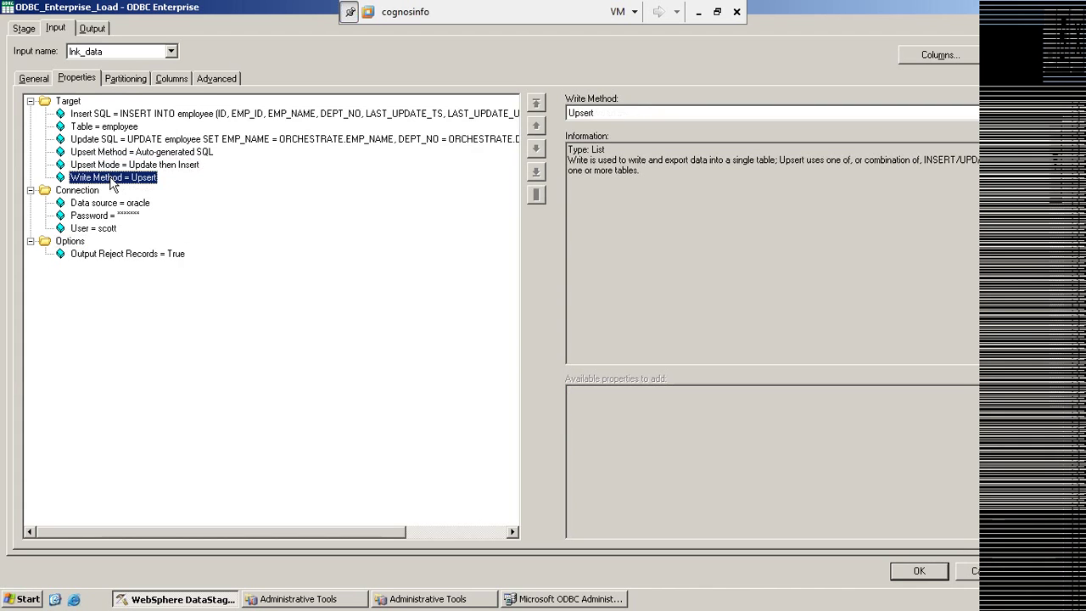
left_click(1042, 113)
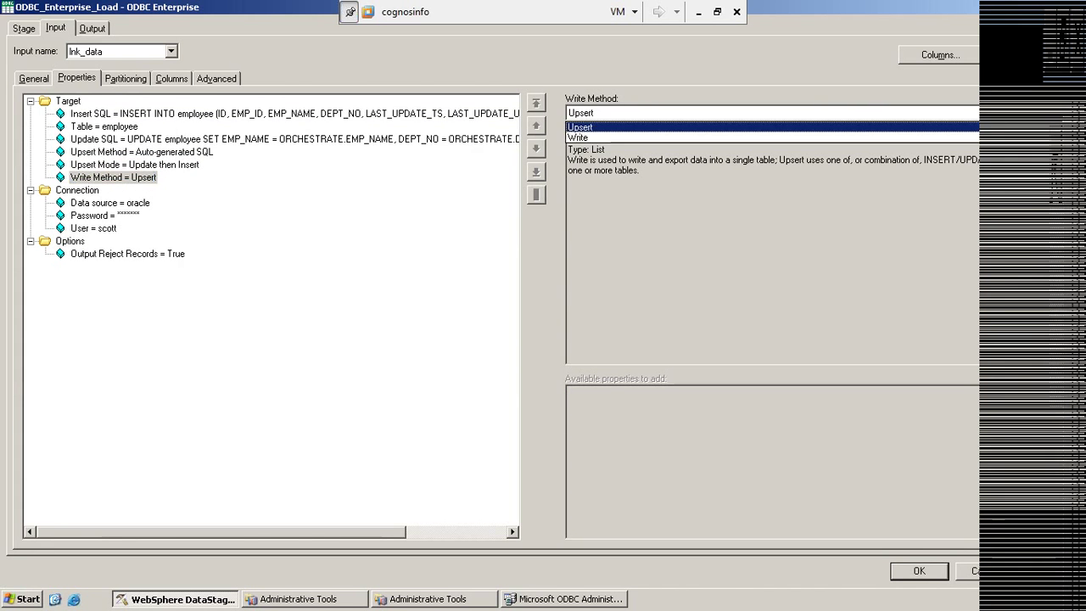
left_click(570, 139)
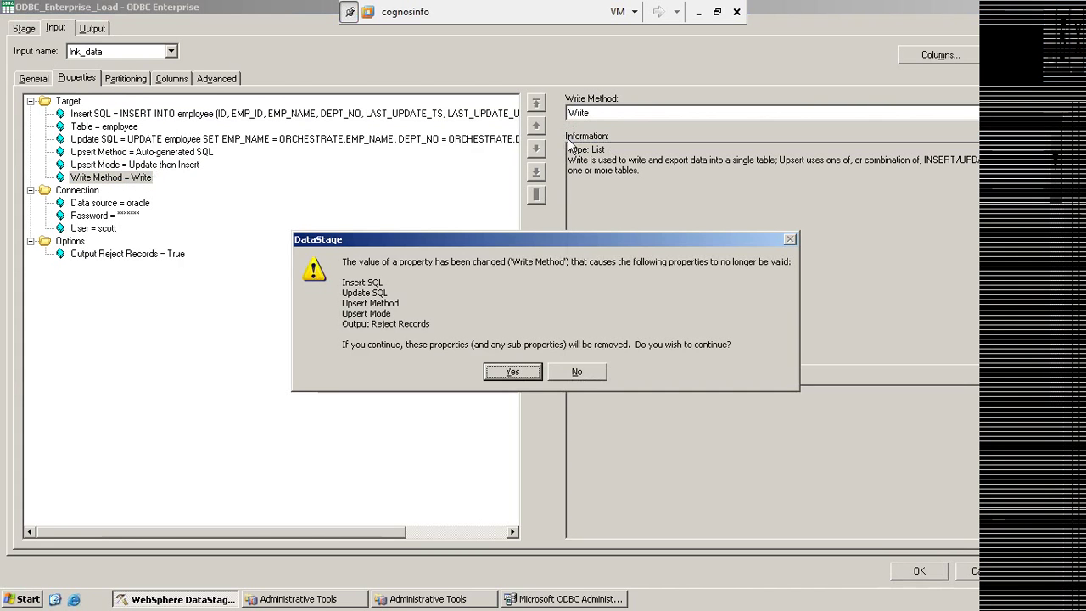
left_click(507, 371)
Add the Convert to Native form property to the Options with the value False, and check the Truncate Column Names description.
left_click(75, 204)
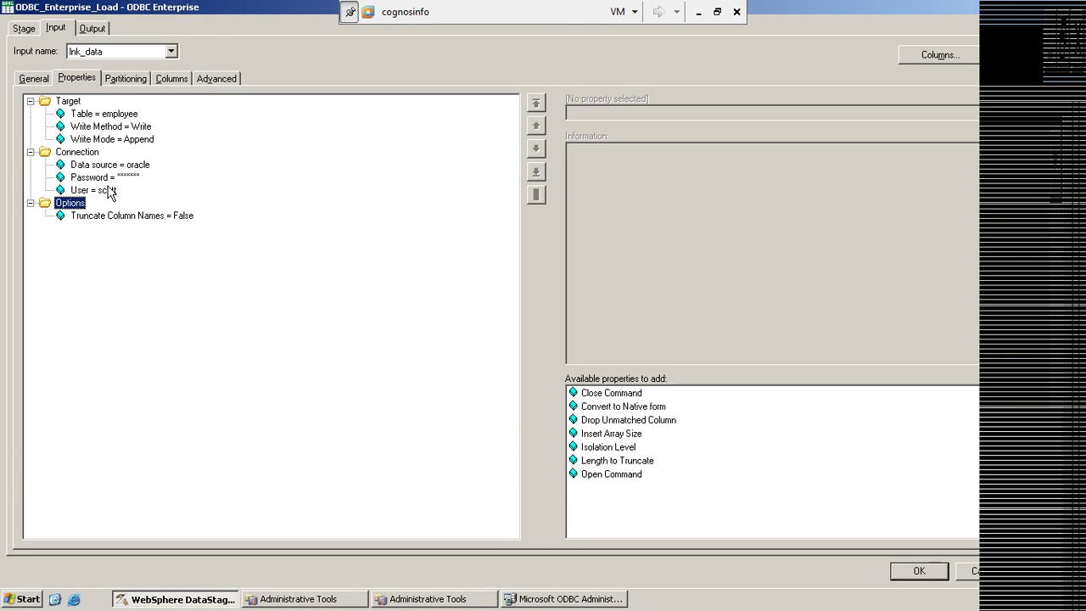
left_click(650, 405)
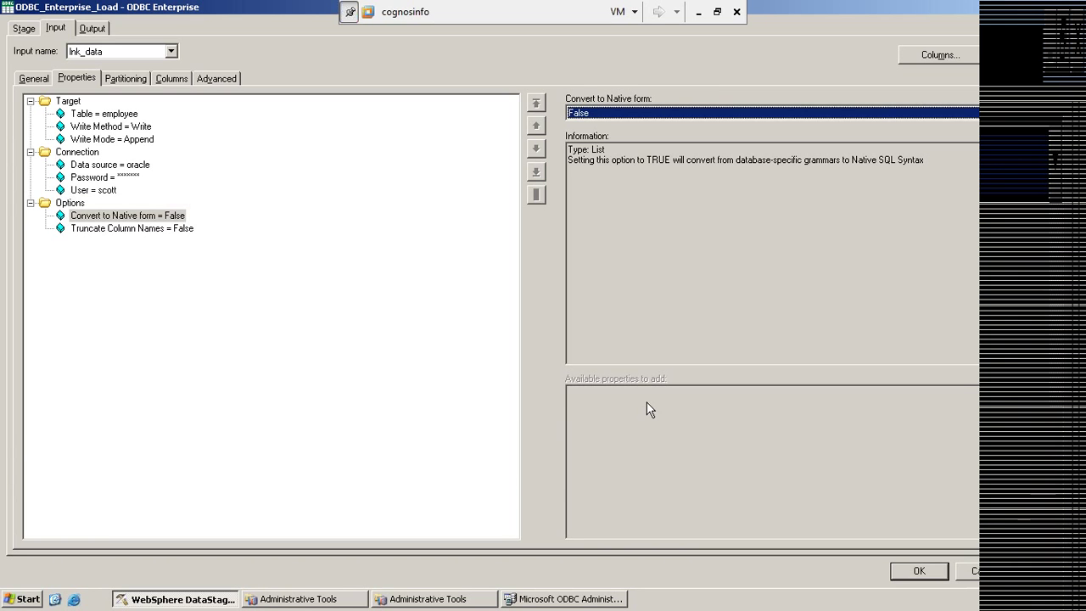
left_click(108, 231)
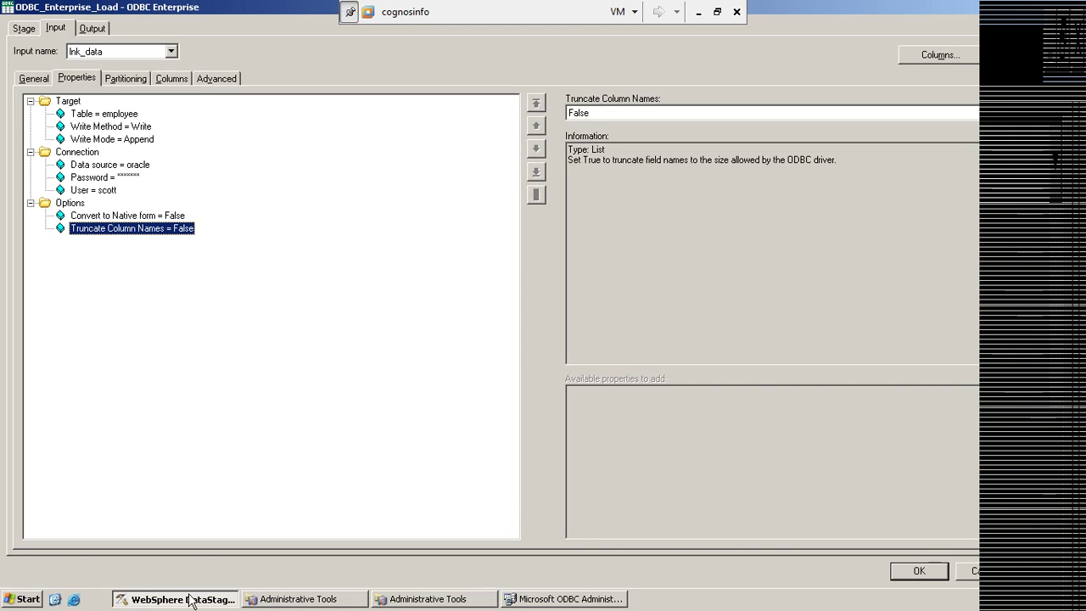
Open Notepad and write the first line of a query: "select a.empno,b.deptname from emp a".
left_click(36, 600)
left_click(137, 547)
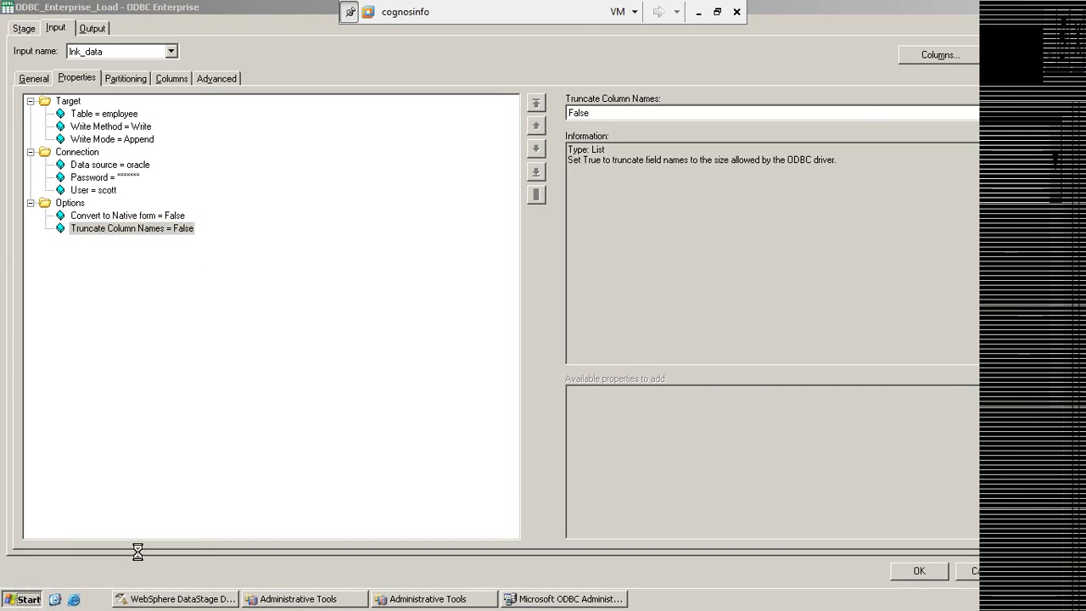
type("notepad")
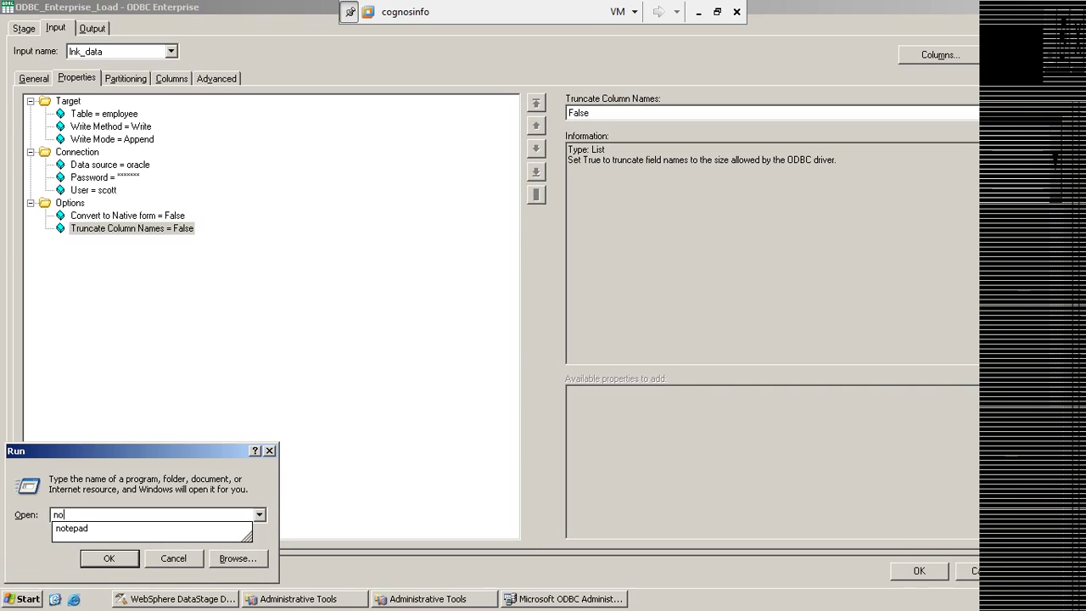
left_click(138, 550)
type("select emp")
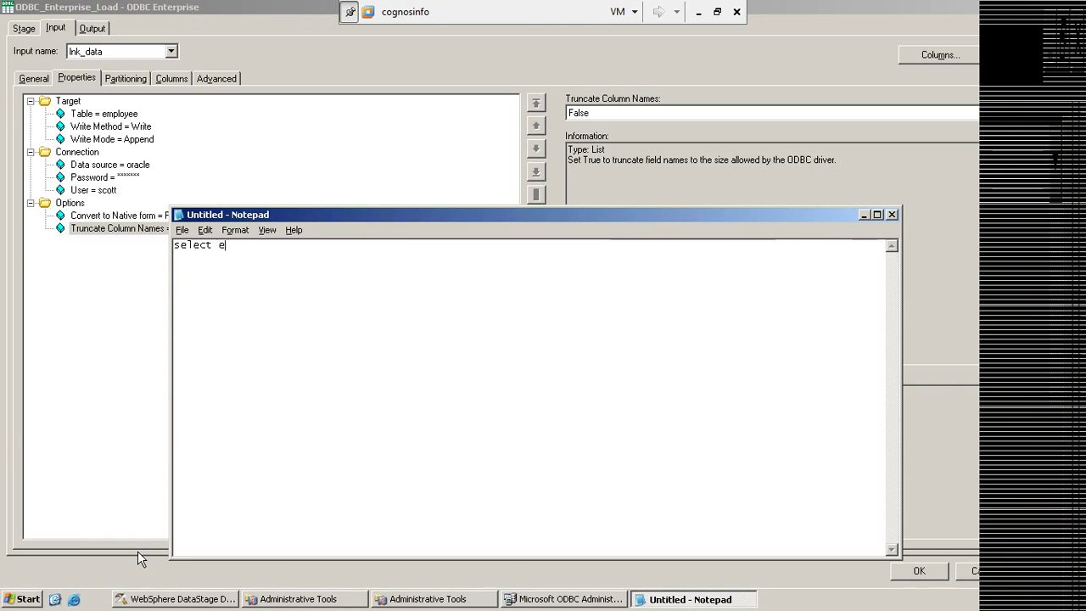
key("BackSpace")
key("BackSpace")
key("BackSpace")
type("a.empno,b.deptname")
type("fro")
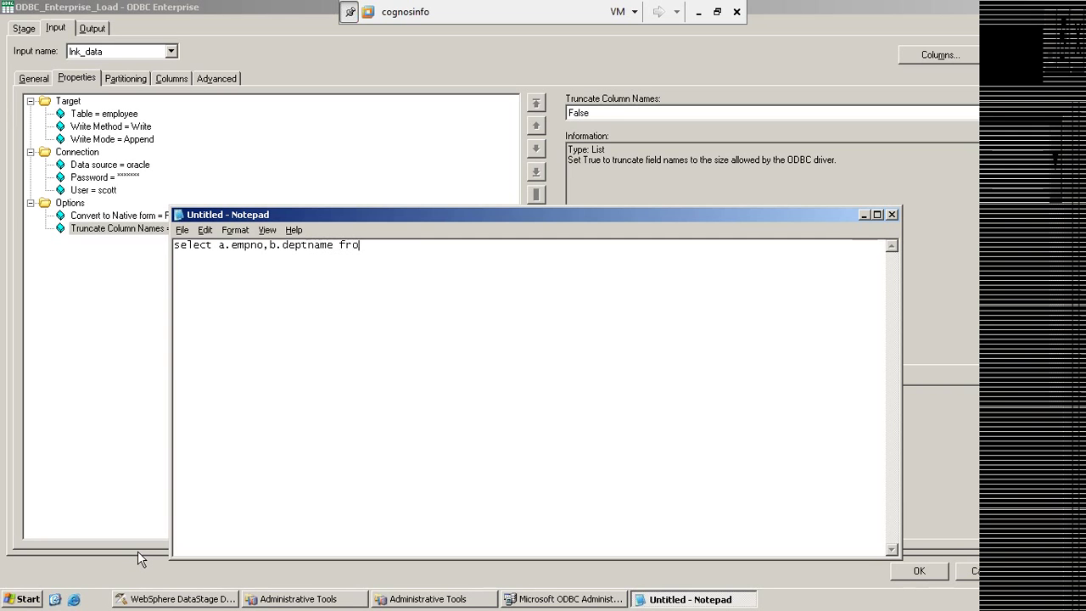
type("m emp a")
Add the join clause "inner join dept b" and, on its own line, the condition "on(a.deptno=b.deptno)".
key("Return")
type("inner join dept b")
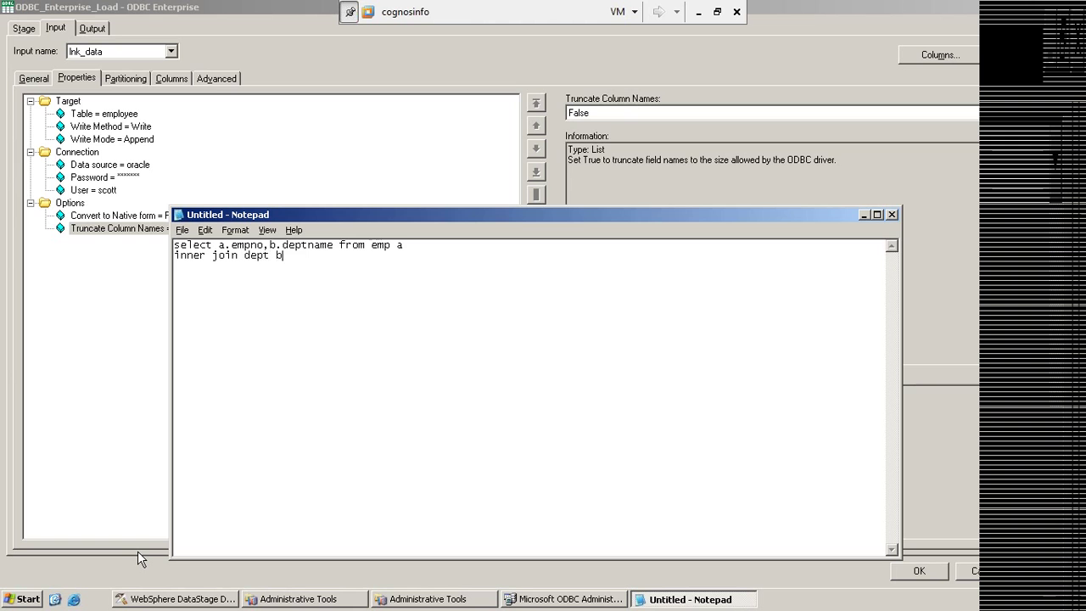
key("Return")
type("on(a.deptno=b.deptnop")
key("BackSpace")
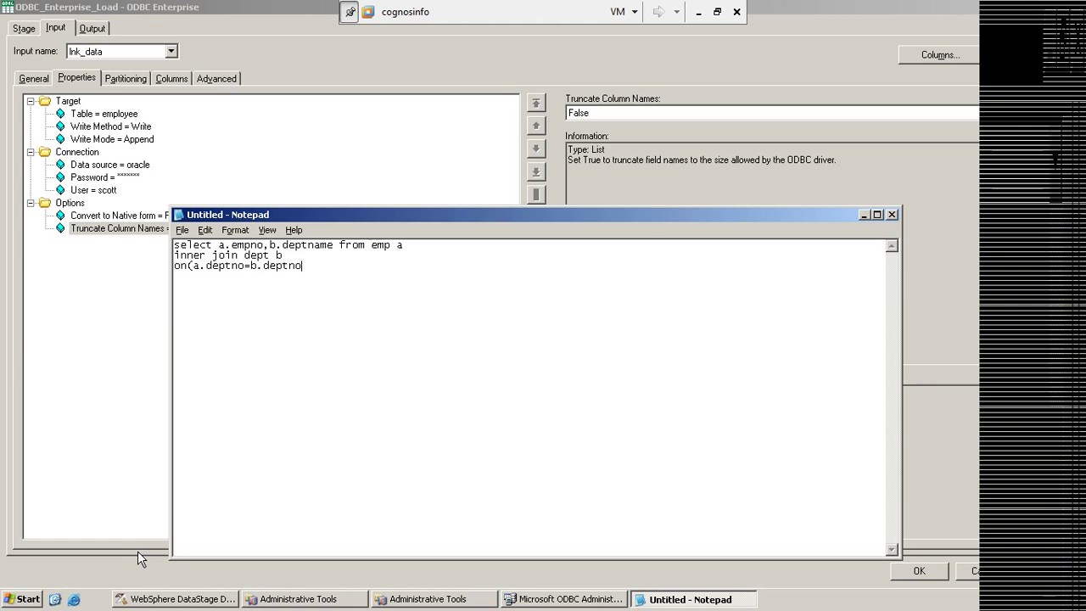
type(")")
Below the first query, after blank lines, start a second query: "select a.empno,b.deptno from emp a,dept b".
key("Return")
key("Return")
key("Return")
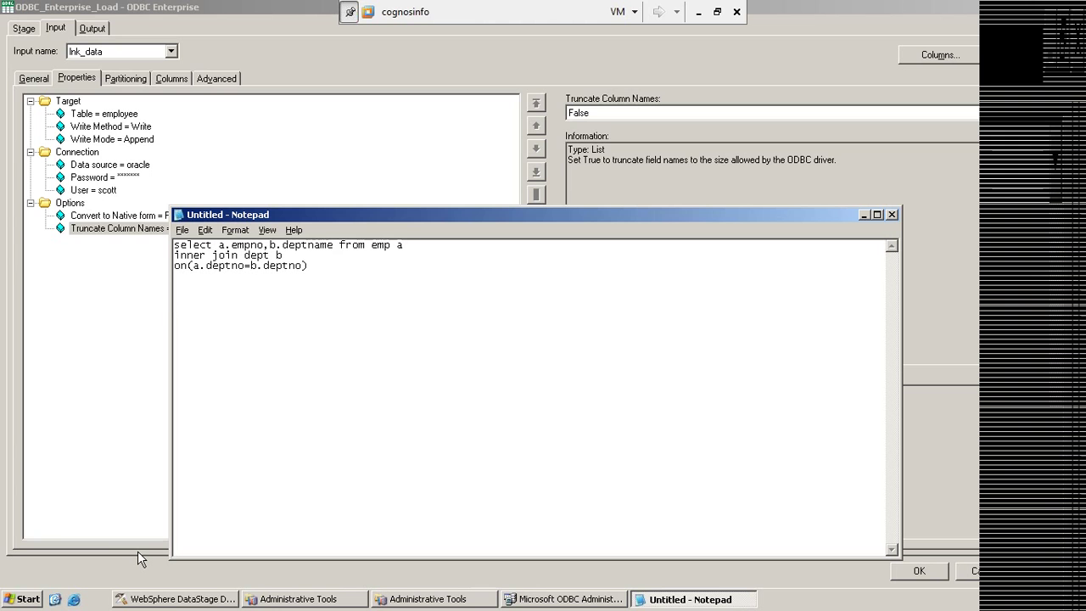
type("select a.empno,b.deptno")
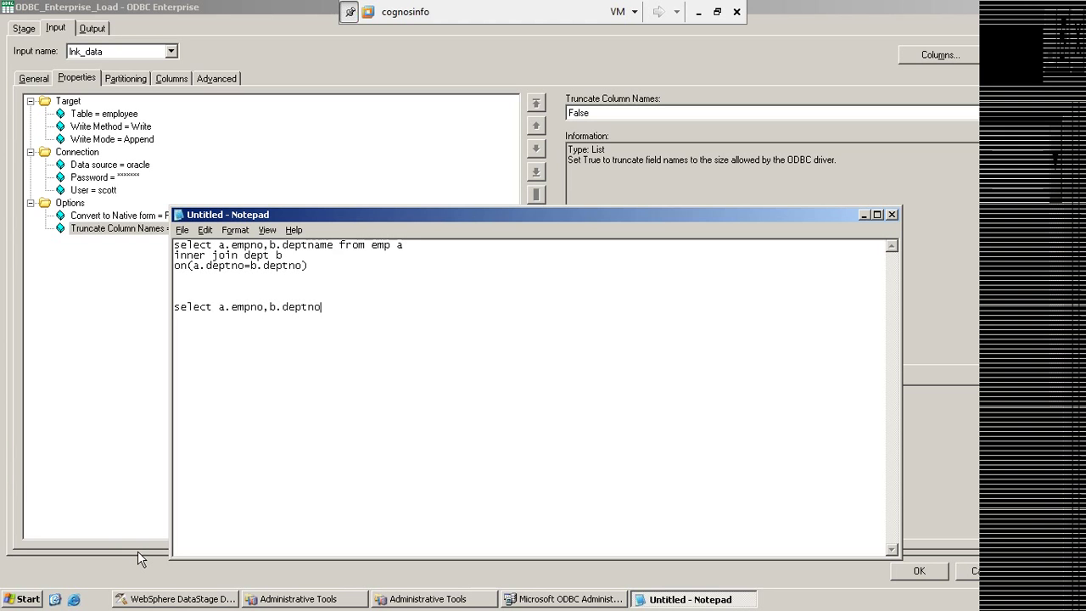
type(" from empa")
key("BackSpace")
type("a,dept b")
Add the outer-join condition "where a.deptno=(+)b.deptno" to the second query.
type(" where ")
type("a.dep")
type("tno")
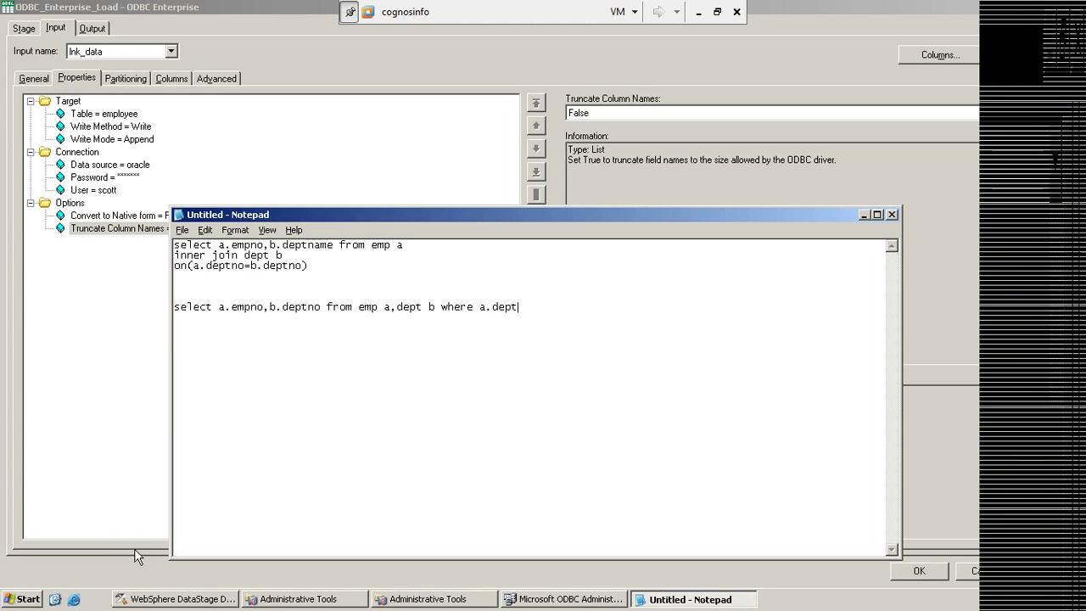
type("=(+)b.deptno")
Compare the Oracle-style (+) join query with the inner join query by highlighting each in turn.
left_click_drag(556, 306, 537, 304)
left_click(637, 307)
key("shift+Home")
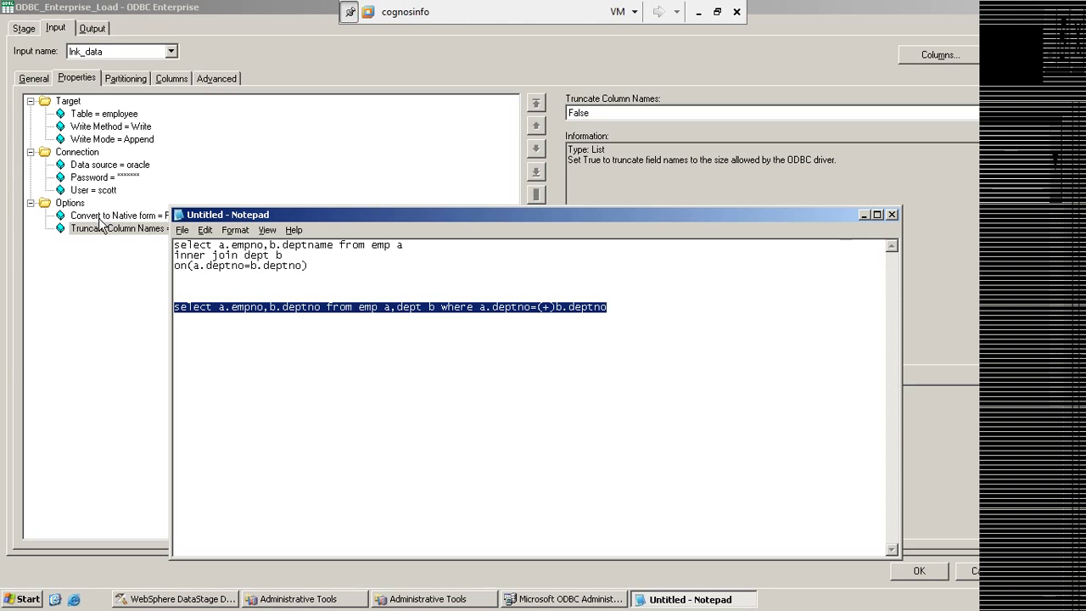
left_click(509, 320)
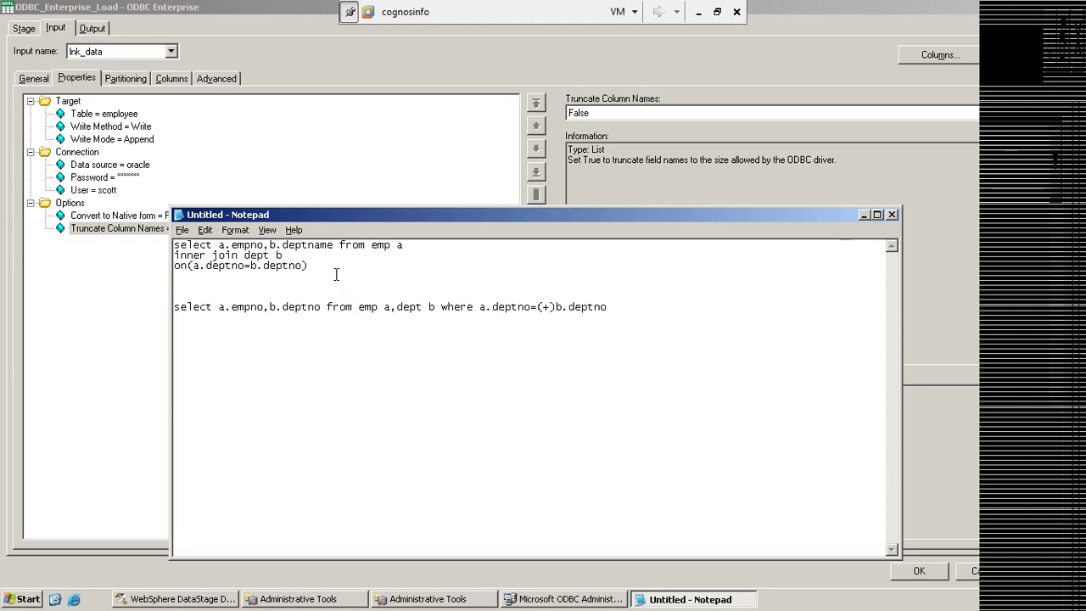
left_click_drag(325, 272, 155, 239)
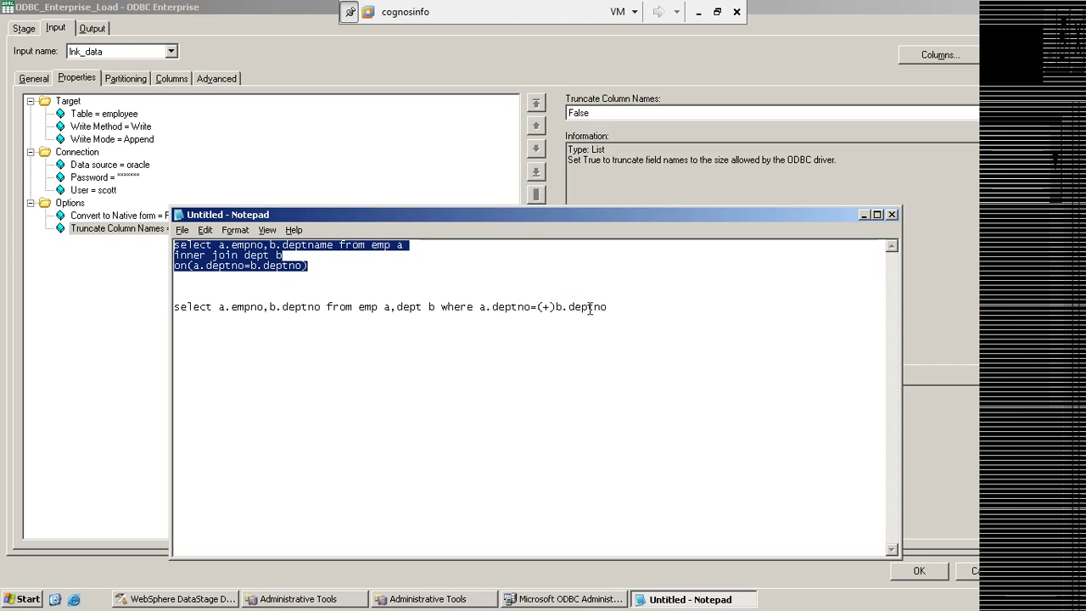
left_click(617, 309)
left_click_drag(618, 309, 104, 304)
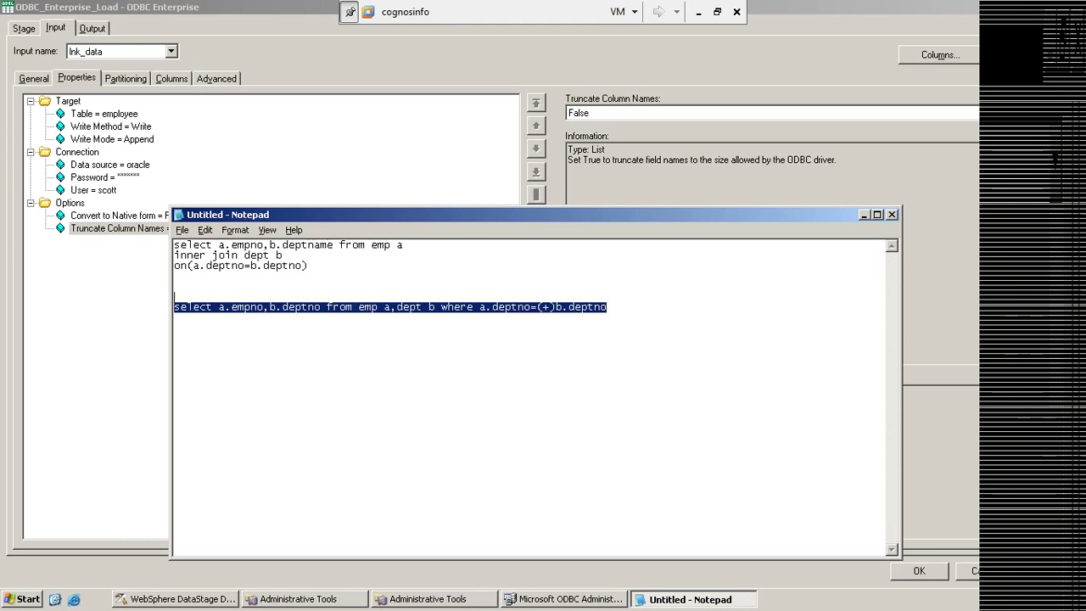
left_click(373, 377)
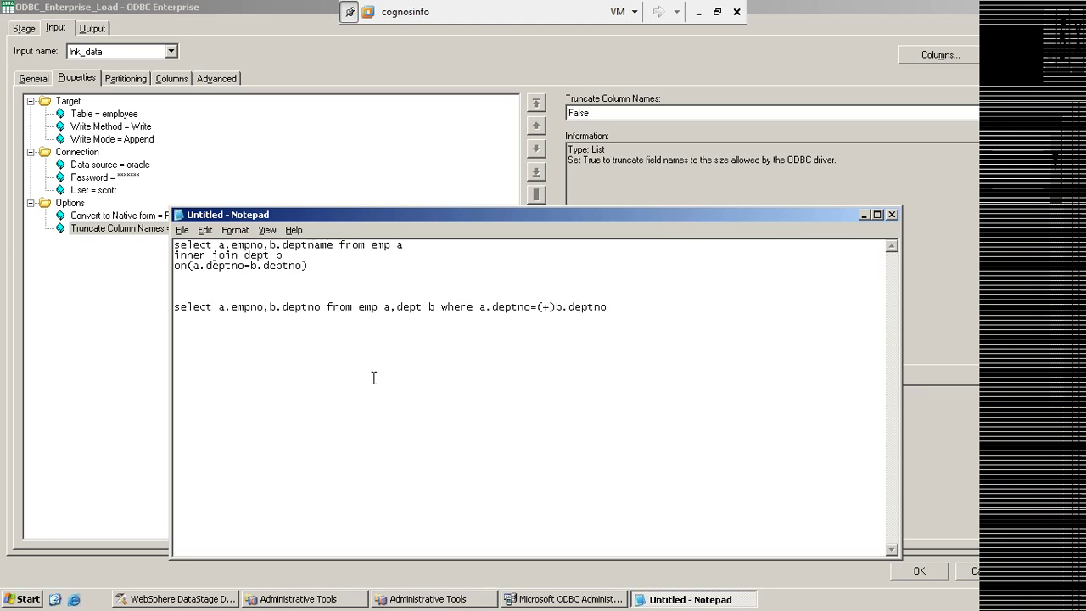
Return to the ODBC_Enterprise_Load stage, try the Insert Array Size option with the value 4000, and discard the stage changes.
left_click(864, 215)
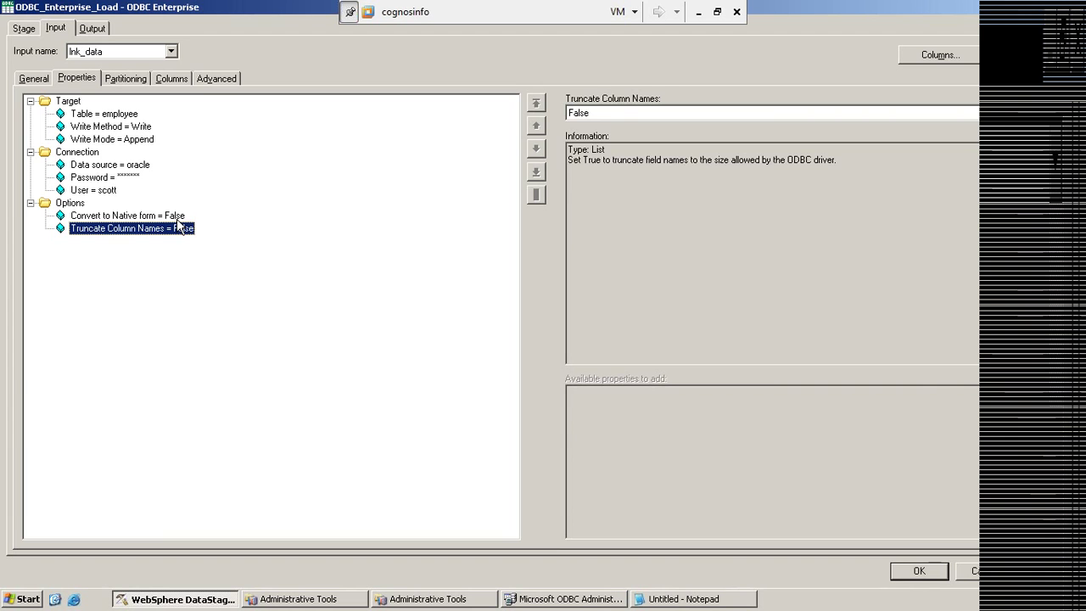
left_click(62, 205)
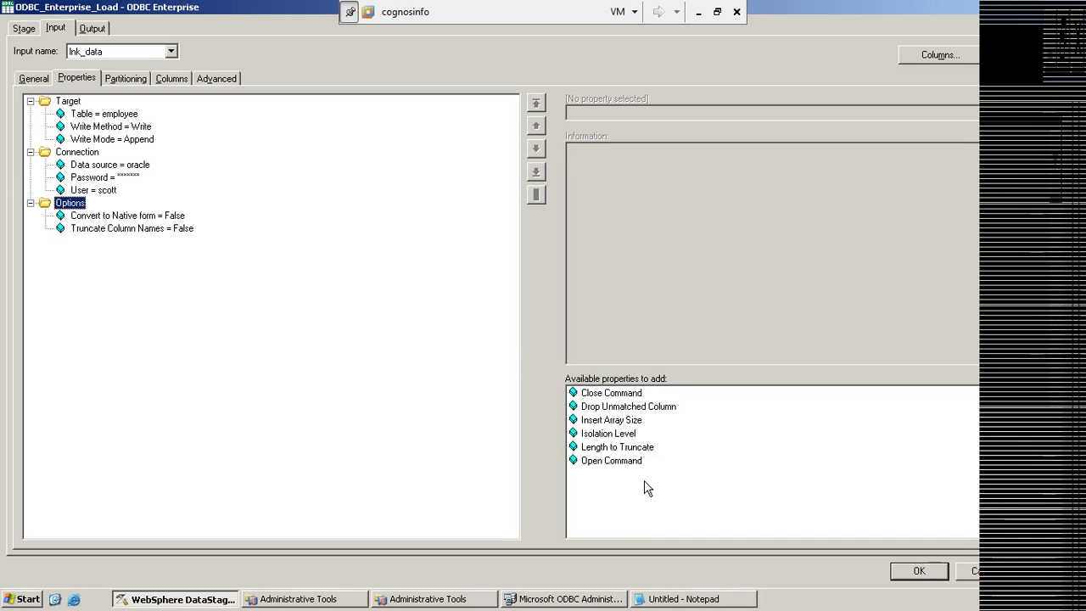
left_click(617, 419)
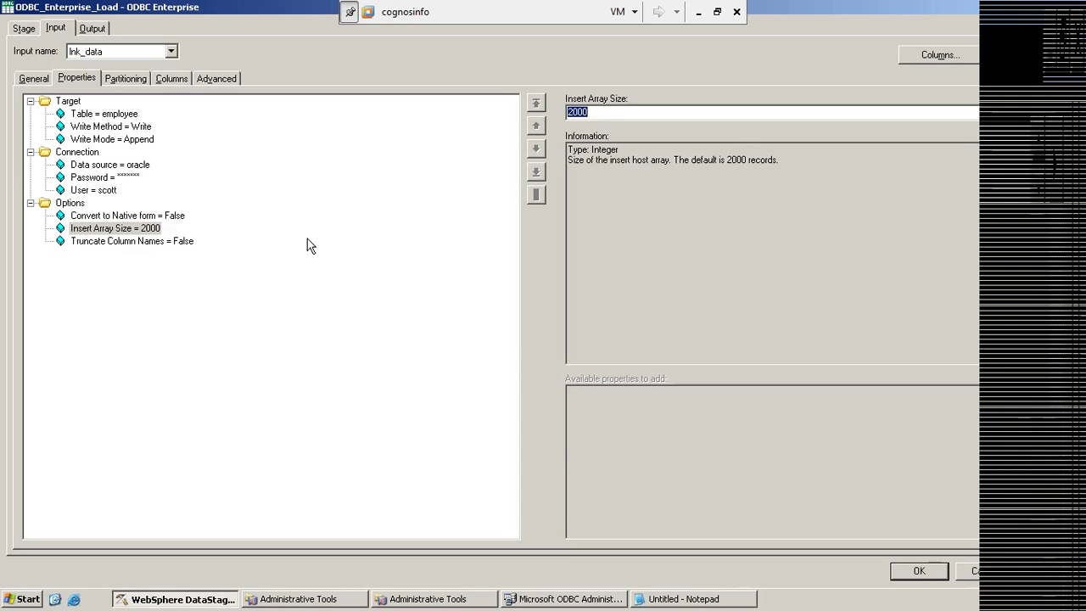
type("4000")
left_click(43, 201)
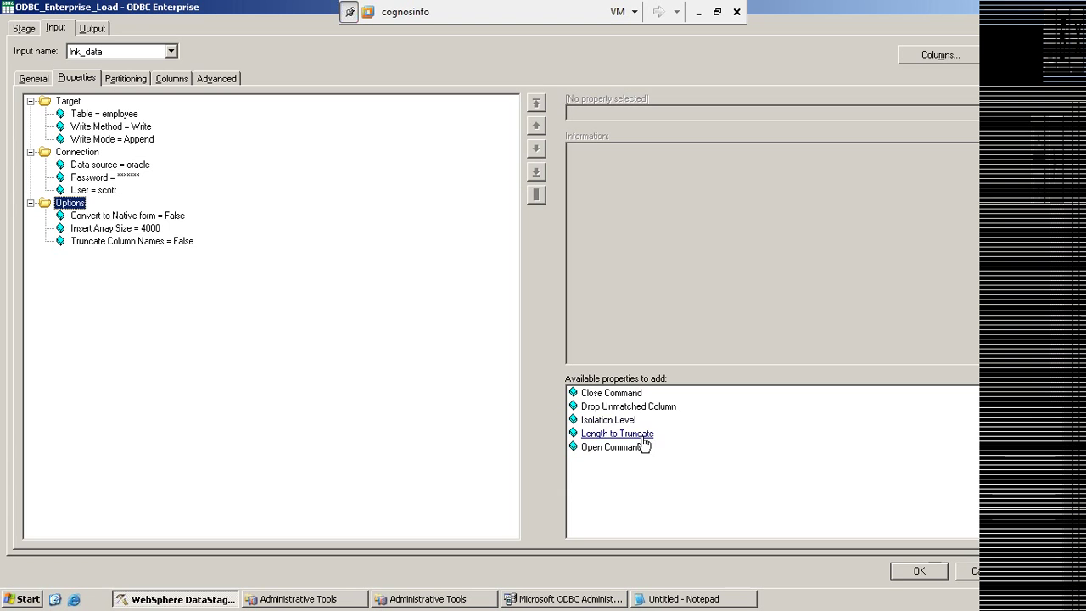
left_click(970, 569)
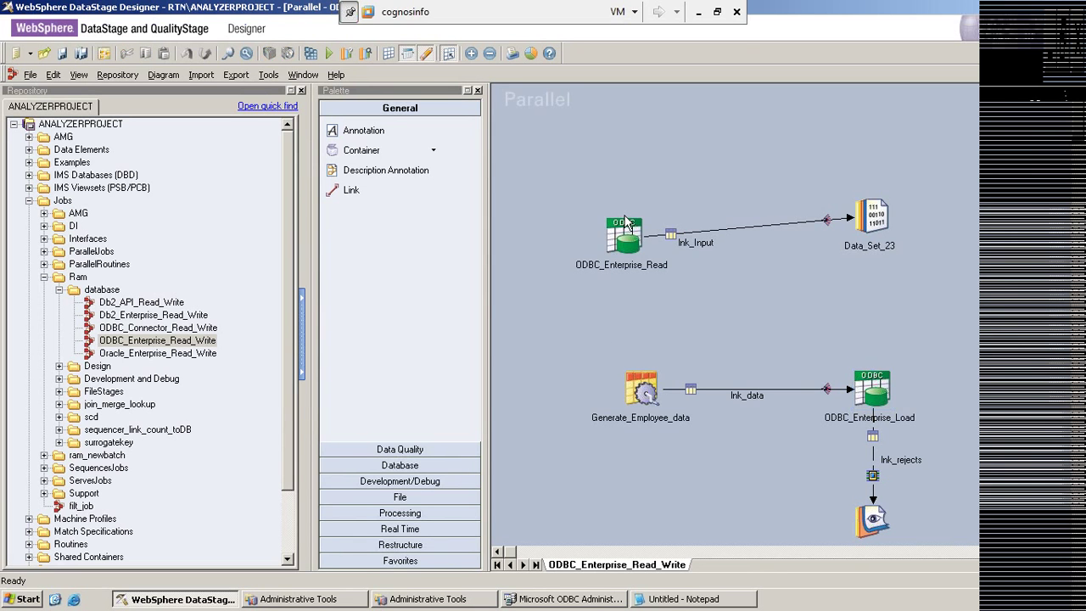
Check the Data source property of the ODBC_Enterprise_Read stage and close the stage without changes.
double_click(615, 238)
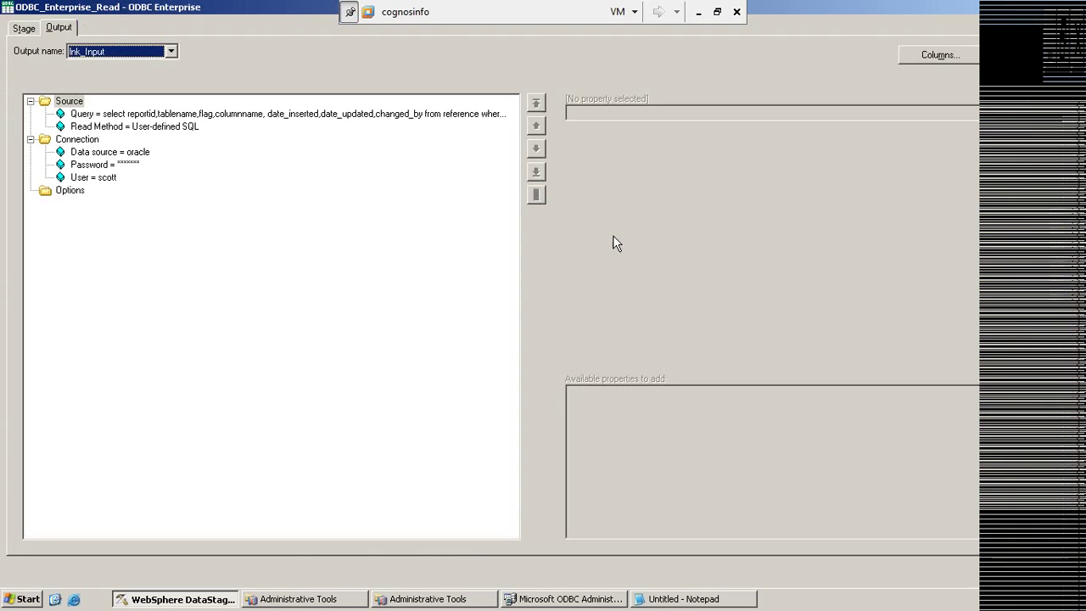
left_click(96, 152)
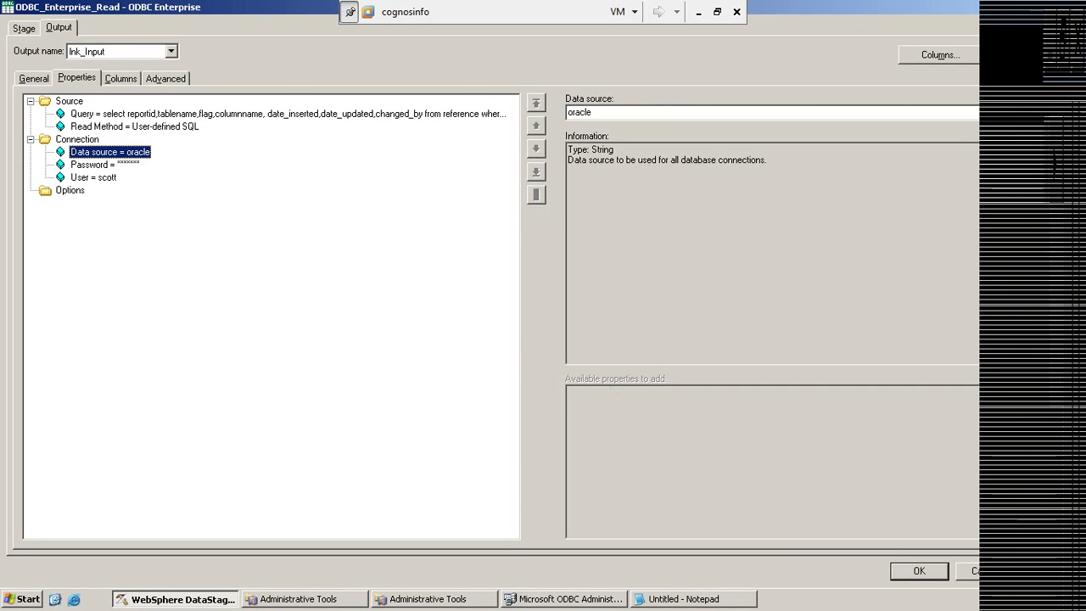
left_click(970, 572)
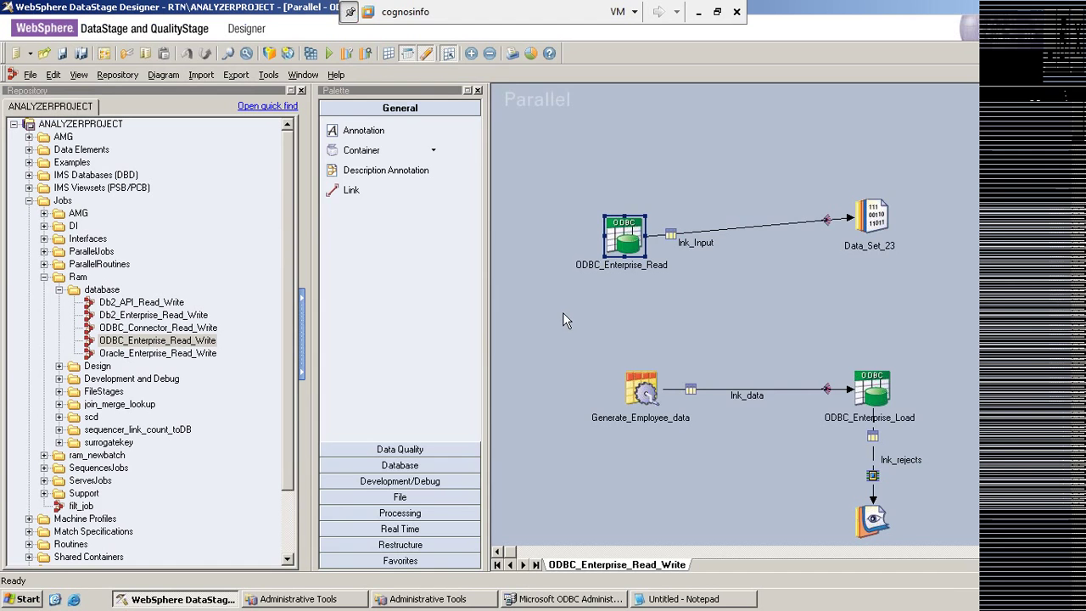
Compile a freshly reopened ODBC_Enterprise_Read_Write job and run it.
key("ctrl+F4")
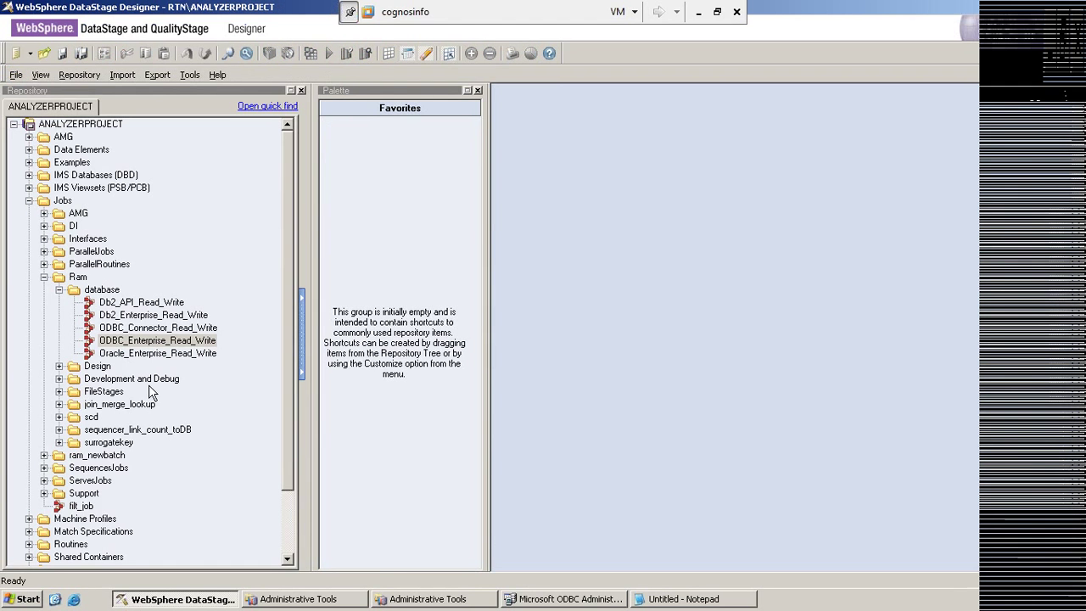
double_click(129, 341)
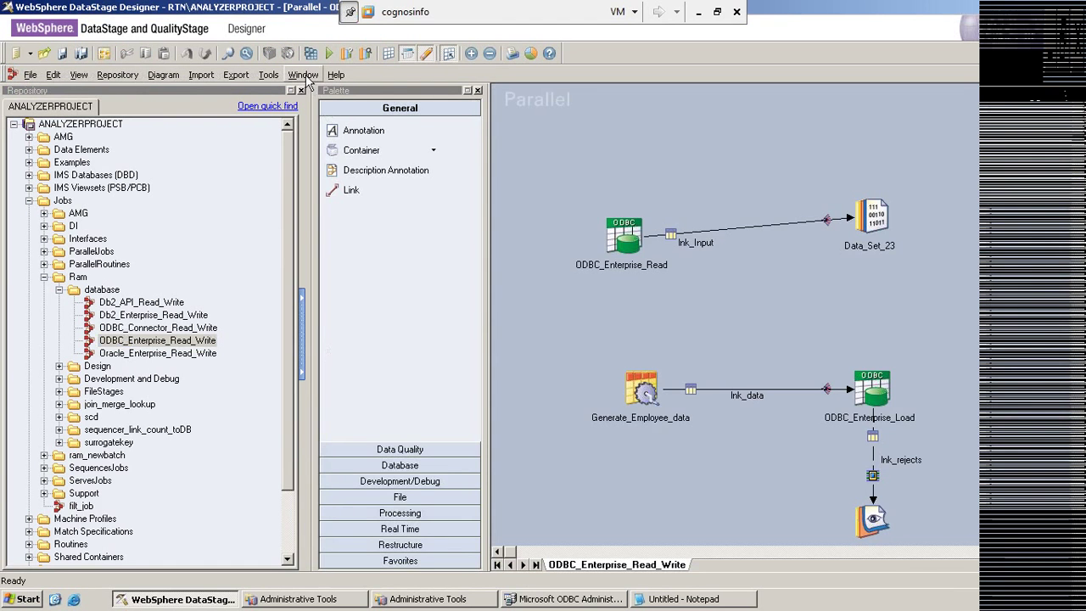
left_click(312, 53)
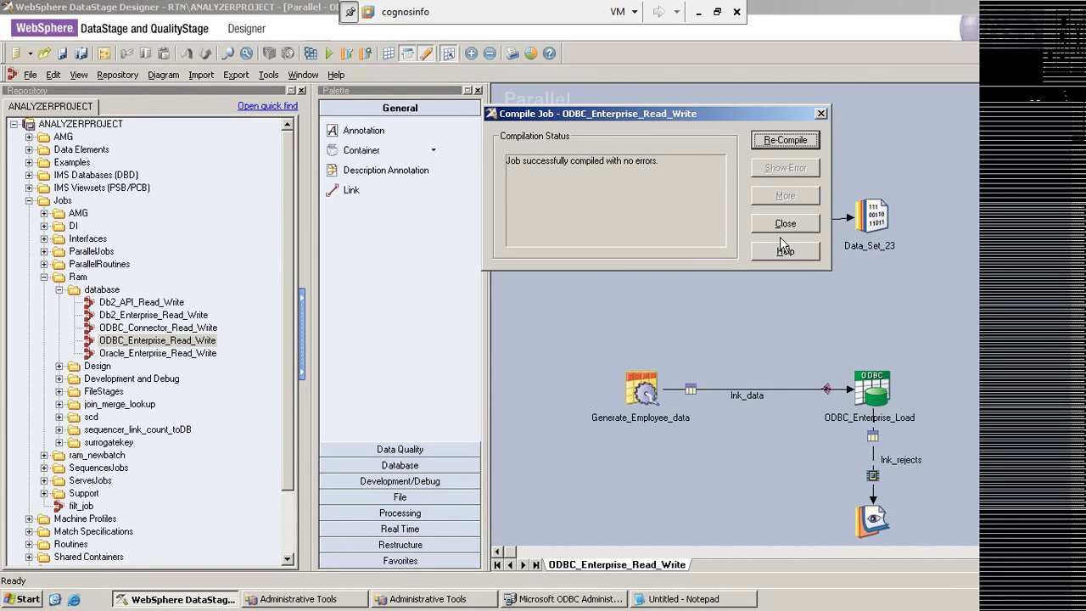
left_click(781, 224)
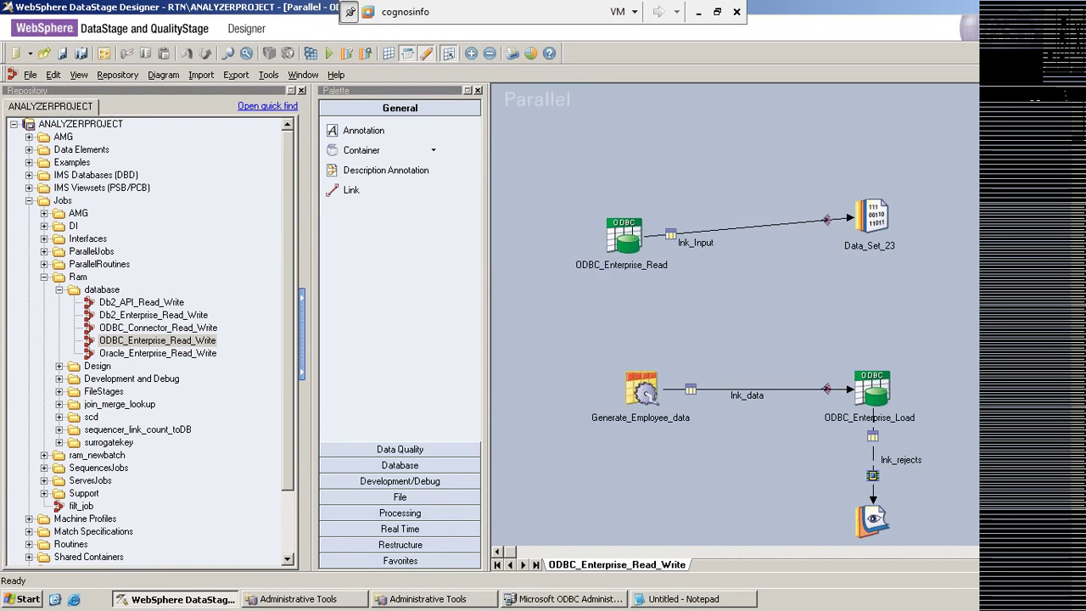
left_click(330, 52)
left_click(296, 322)
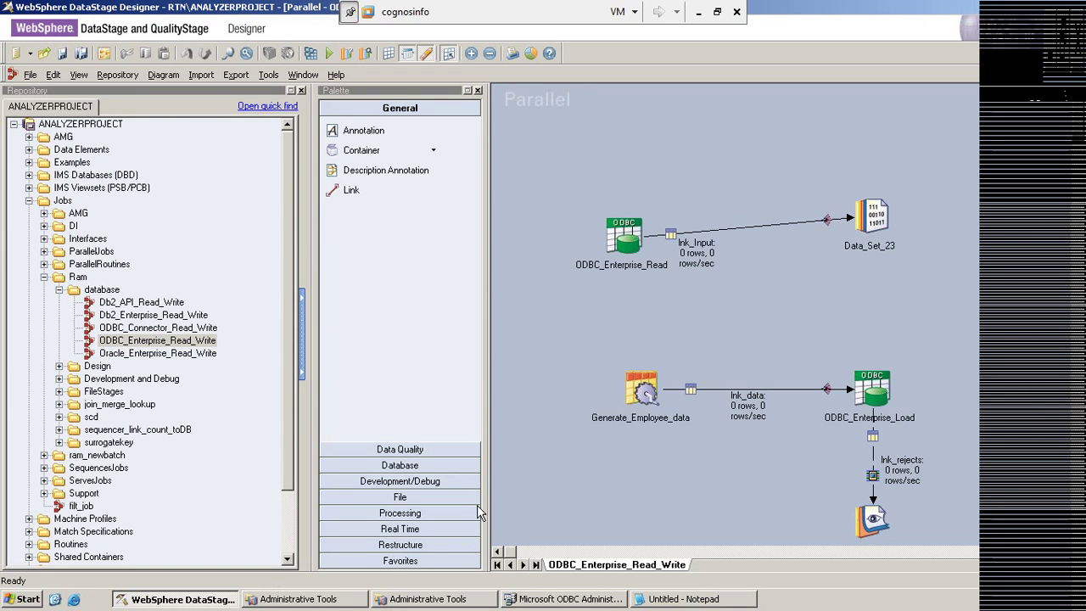
Switch to DataStage Director and view the log of the ODBC_Connector_Read_Write job.
left_click(269, 76)
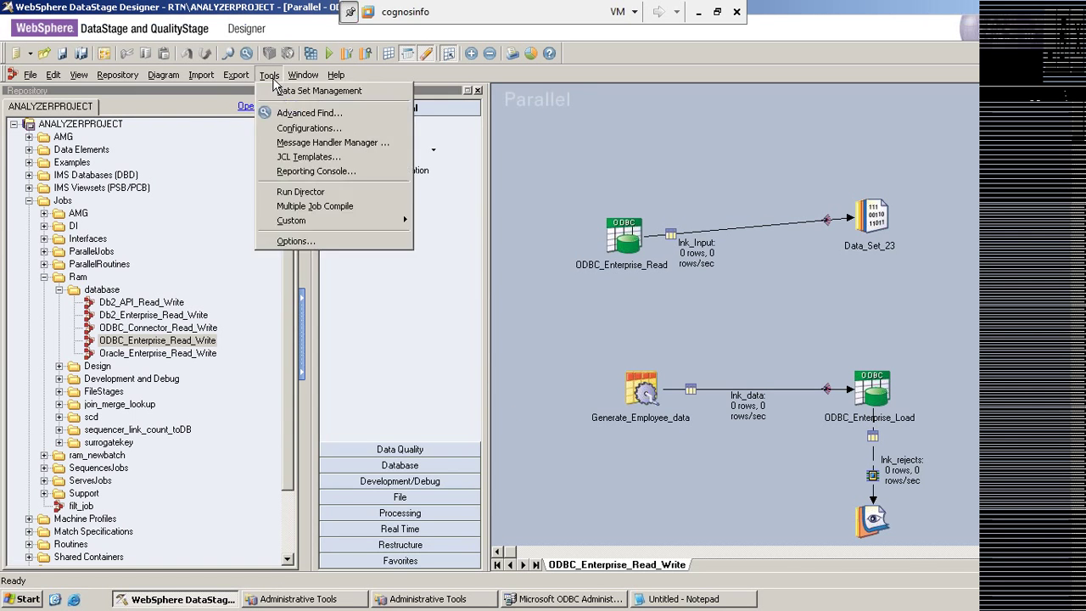
left_click(302, 194)
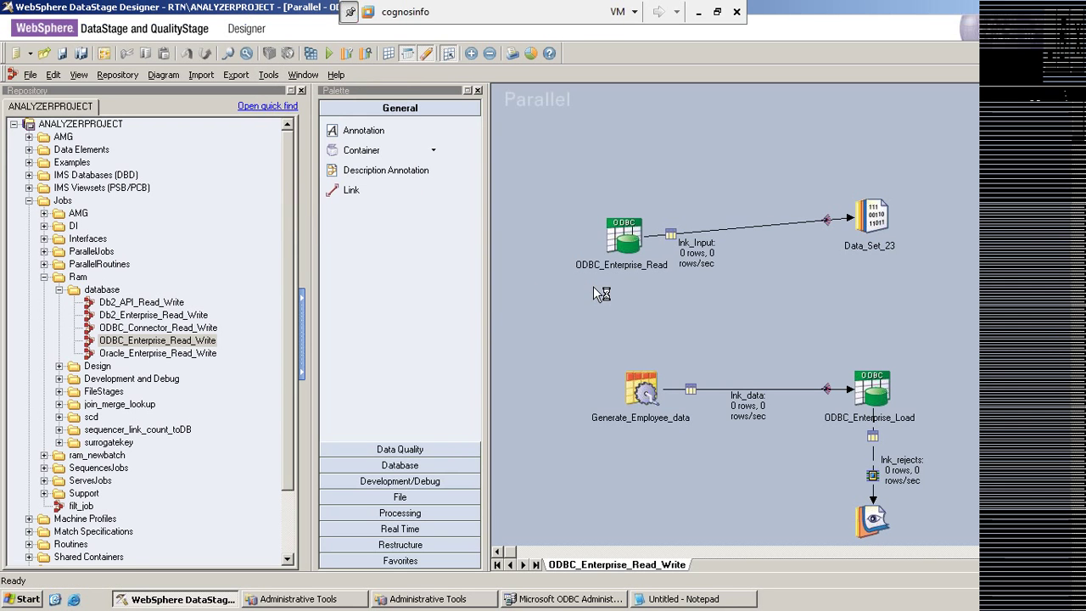
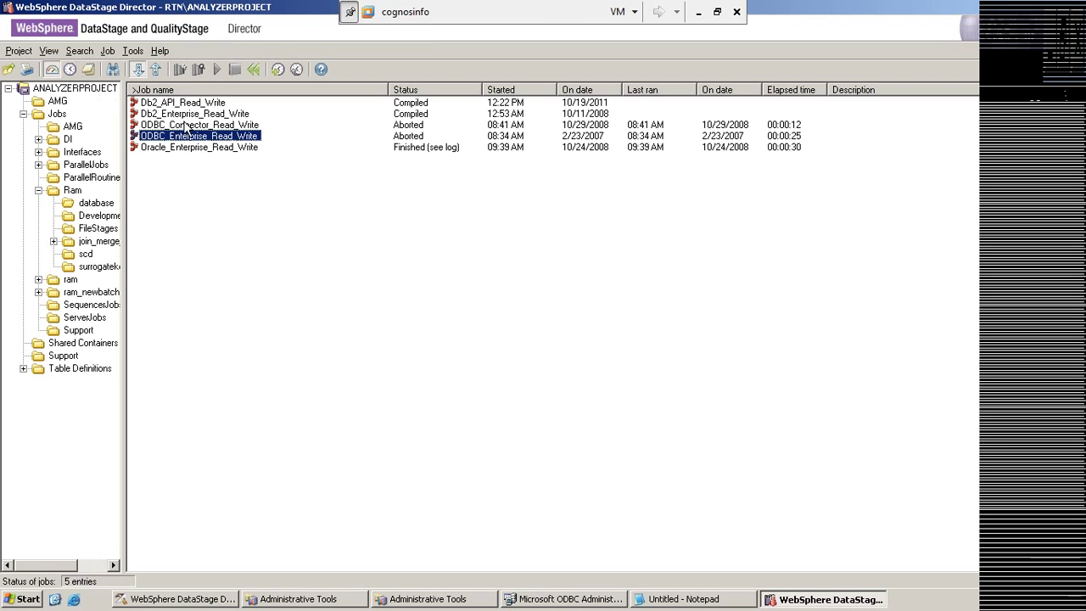
key("Up")
left_click(88, 70)
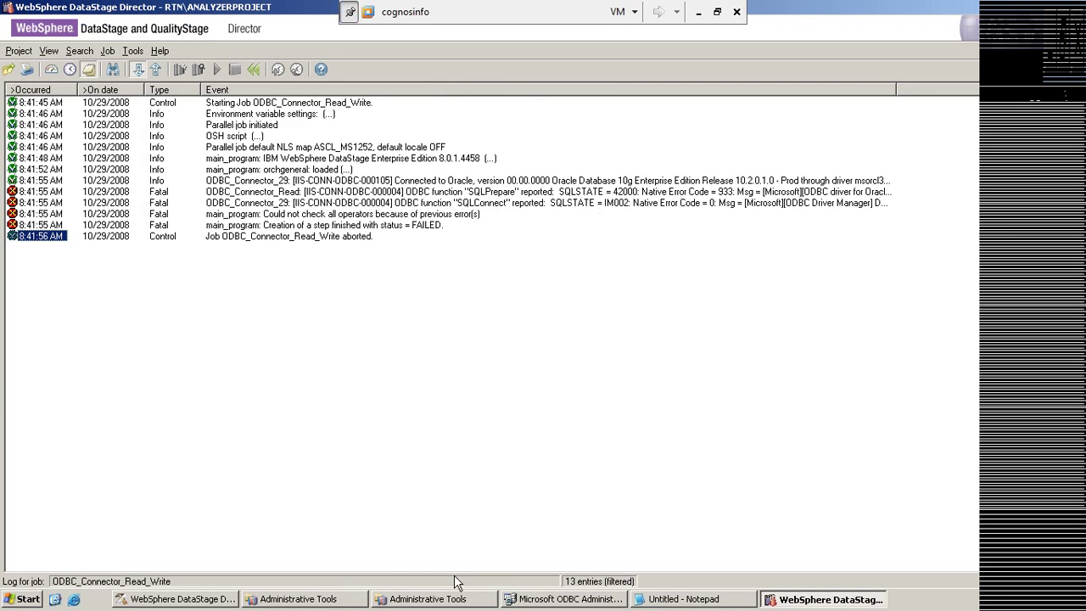
Return to DataStage Designer, check the Read Method of the ODBC_Enterprise_Read stage, and close it without changes.
left_click(180, 599)
left_click(612, 239)
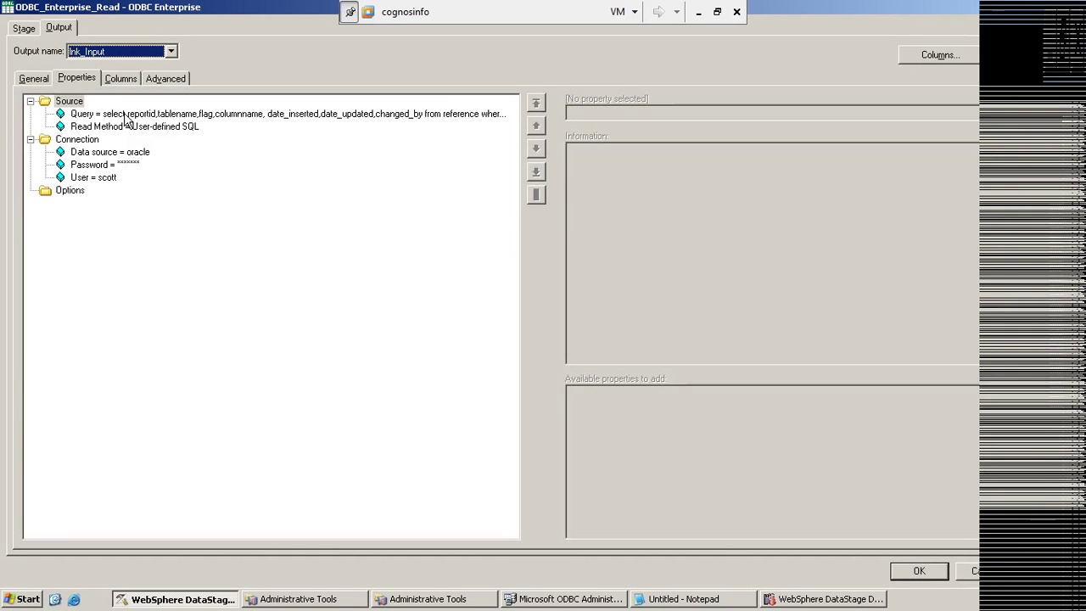
left_click(123, 126)
left_click(973, 570)
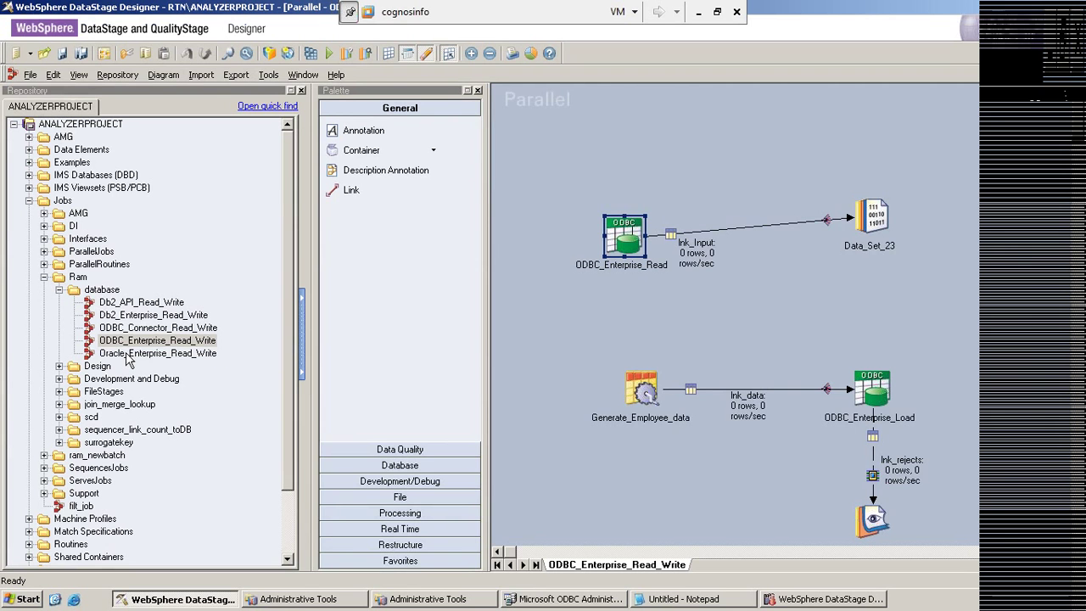
Open the Oracle_Enterprise_Read_Write job and examine the Oracle_Enterprise_Read stage's connection properties and its Data Connection setting.
double_click(126, 355)
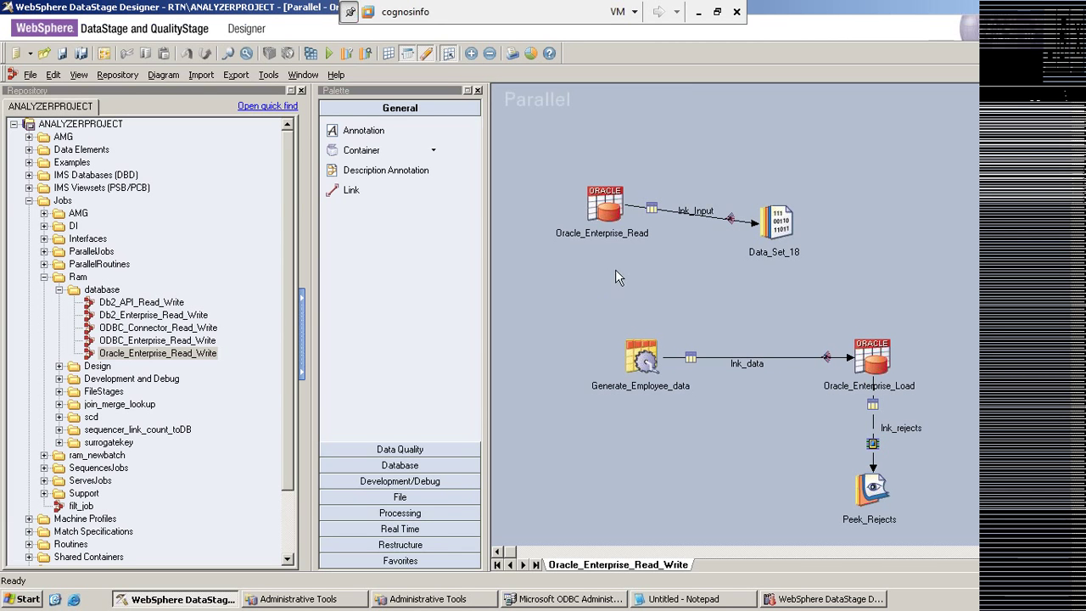
double_click(605, 204)
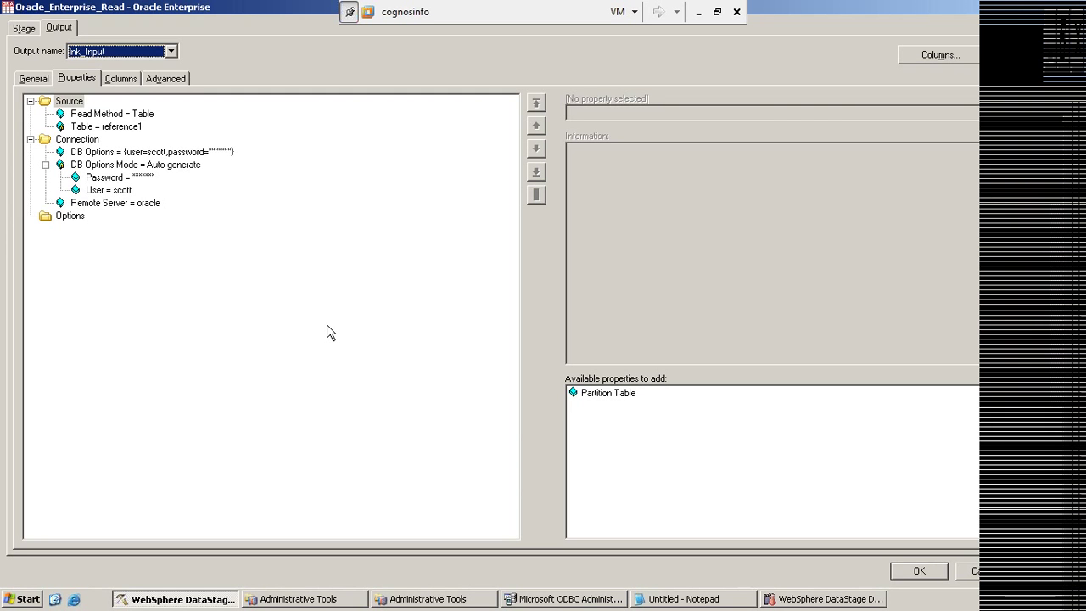
left_click(125, 205)
left_click(111, 178)
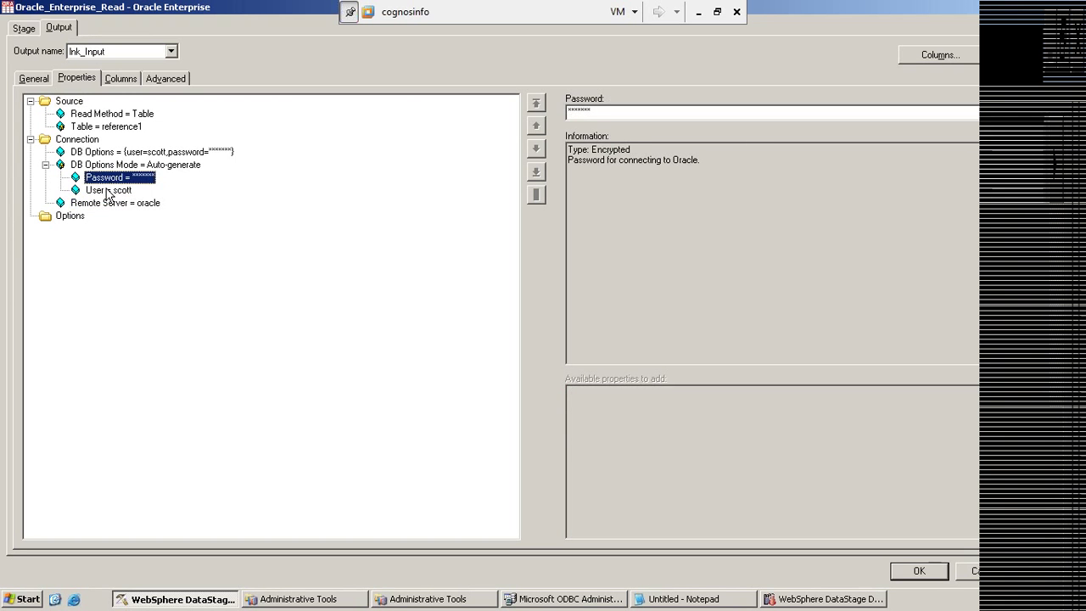
left_click(108, 190)
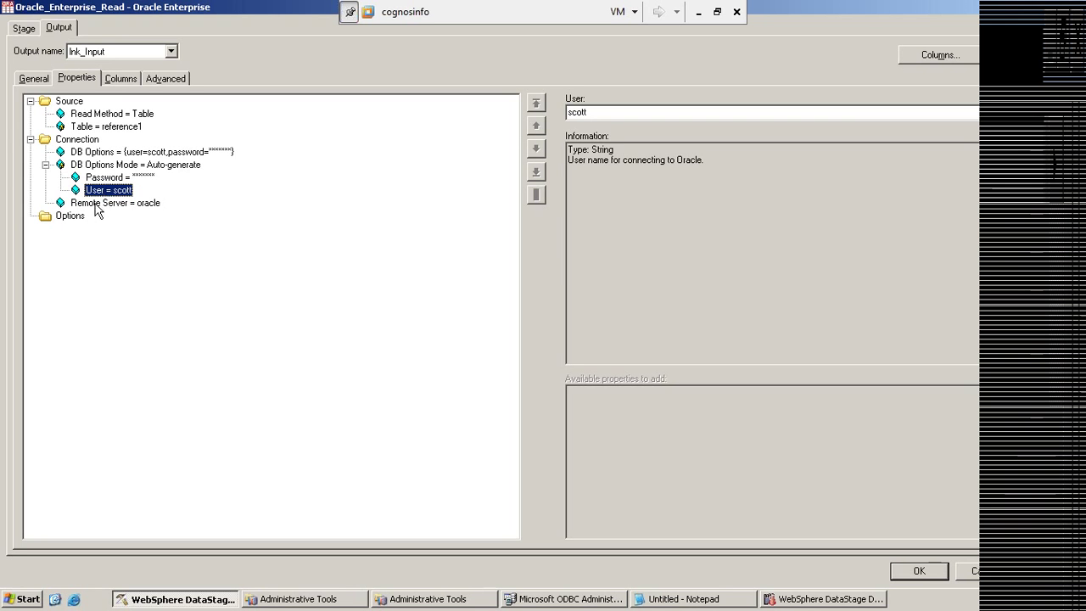
left_click(95, 204)
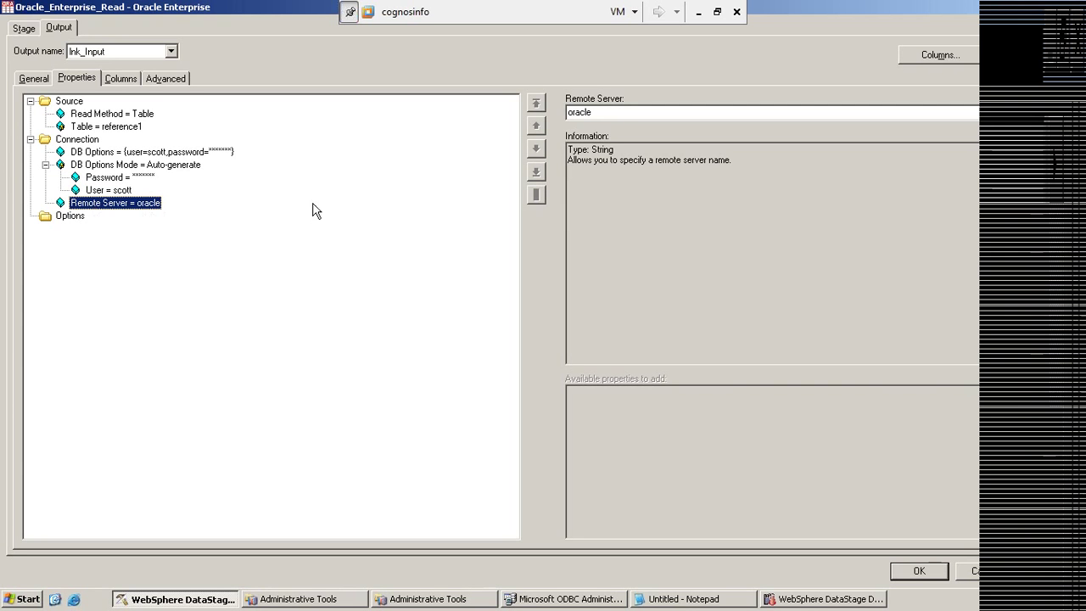
left_click(84, 155)
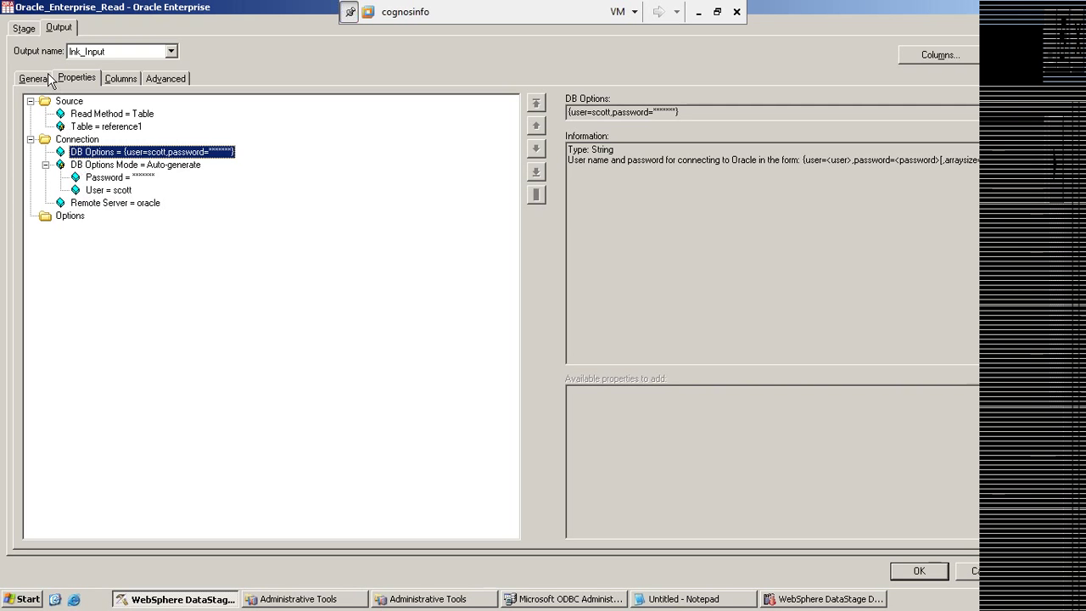
left_click(24, 28)
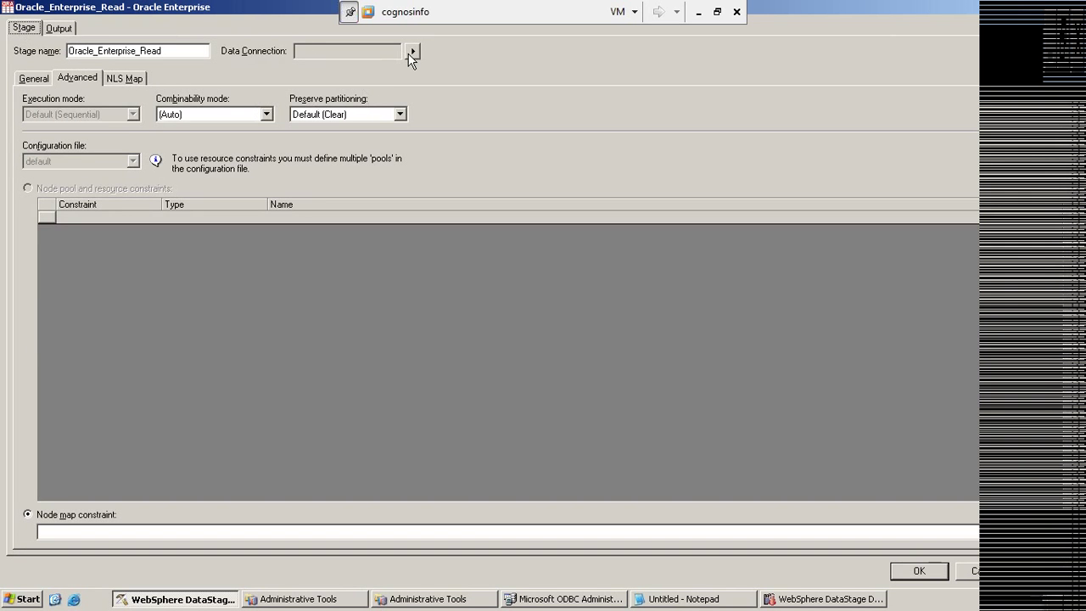
left_click(54, 30)
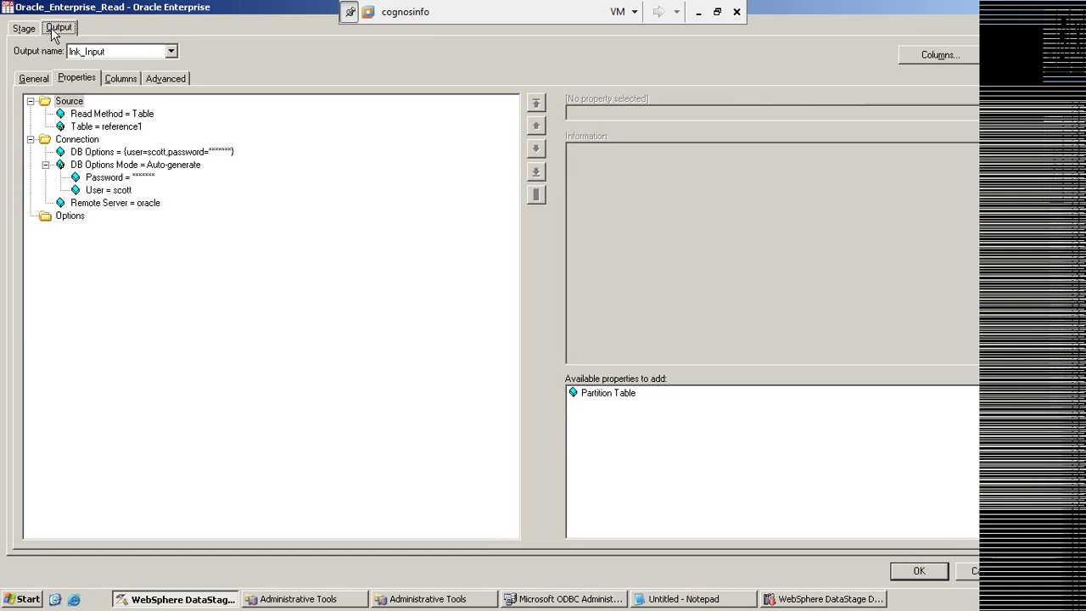
Check the available Read Method options of the Oracle_Enterprise_Read stage, keep Table, and close the stage without saving changes.
left_click(89, 114)
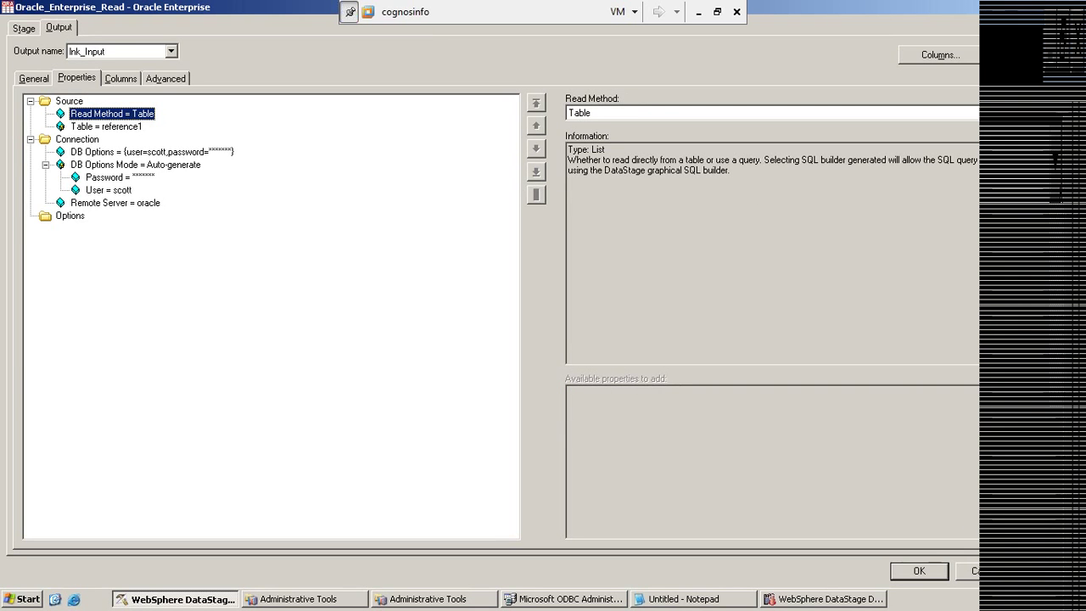
left_click(1050, 112)
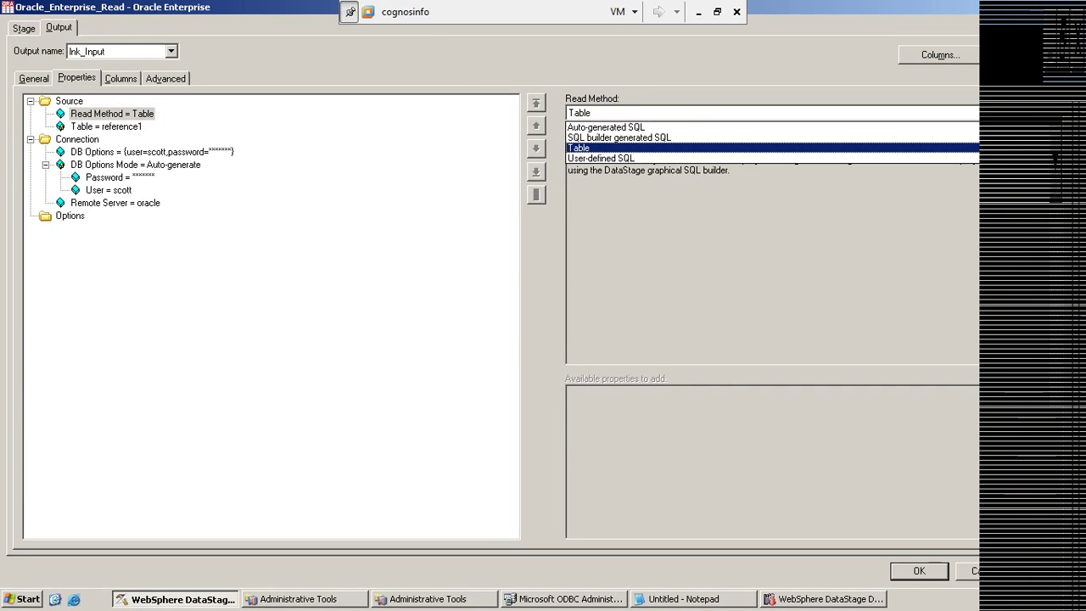
left_click(585, 148)
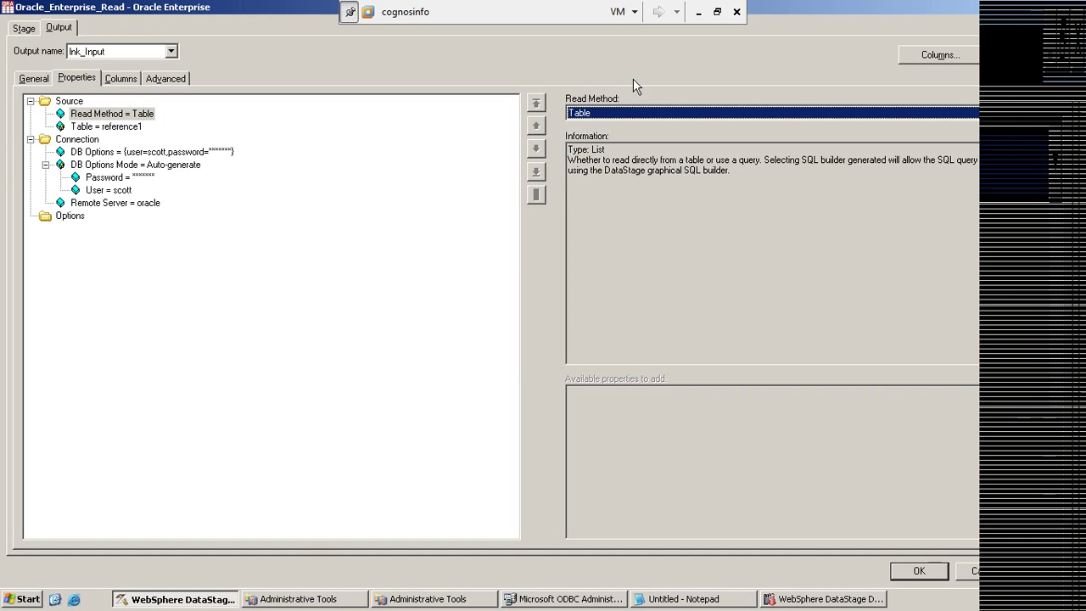
left_click(967, 570)
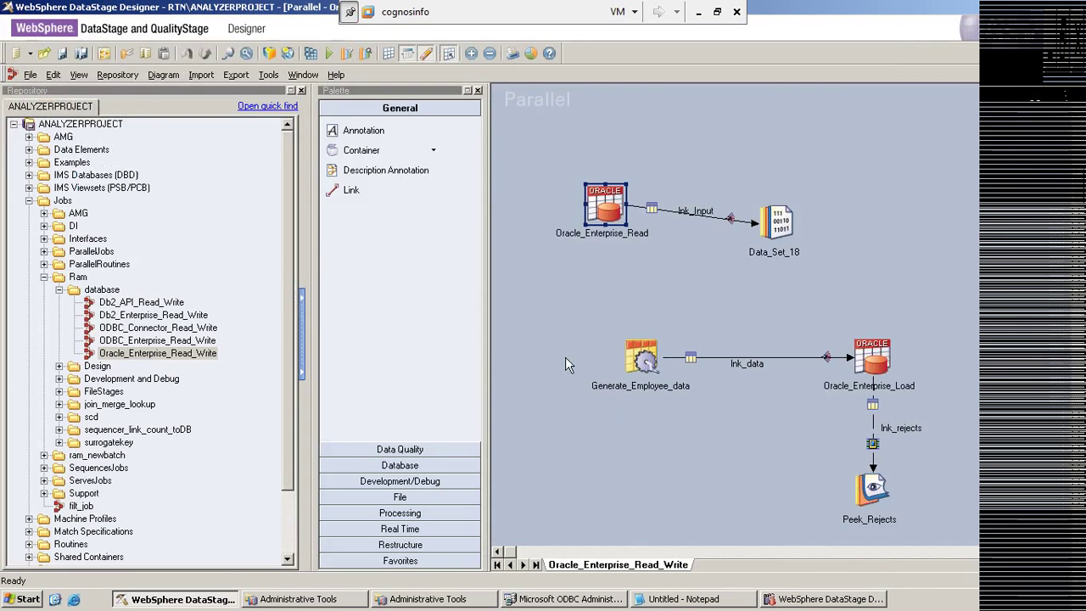
Bring up the ODBC_Enterprise_Read_Write job, check the ODBC_Enterprise_Read stage's Read Method options, and close the stage without changes.
left_click(1058, 75)
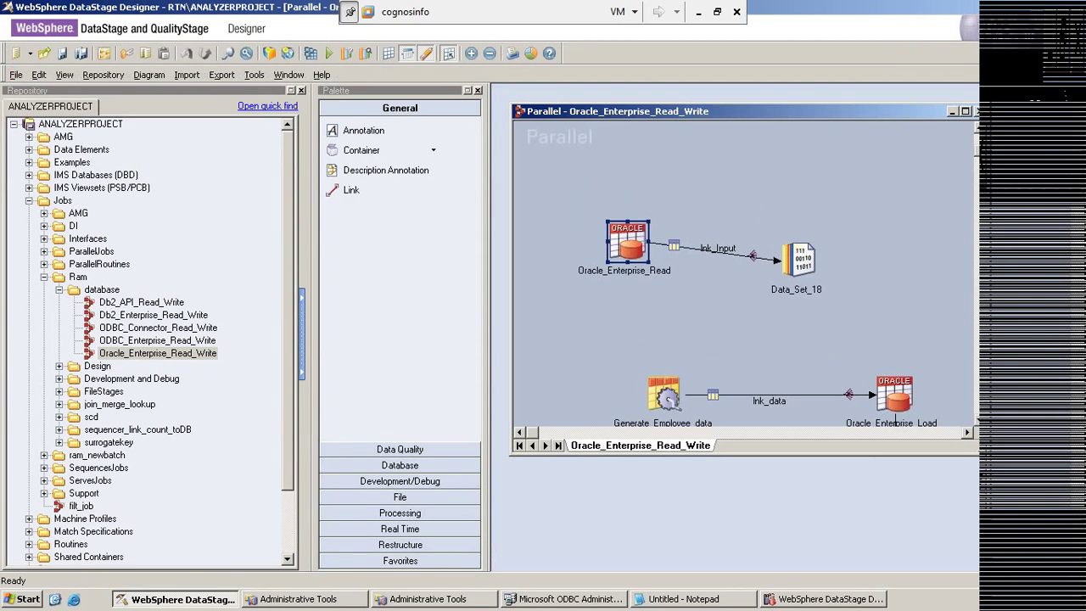
double_click(157, 340)
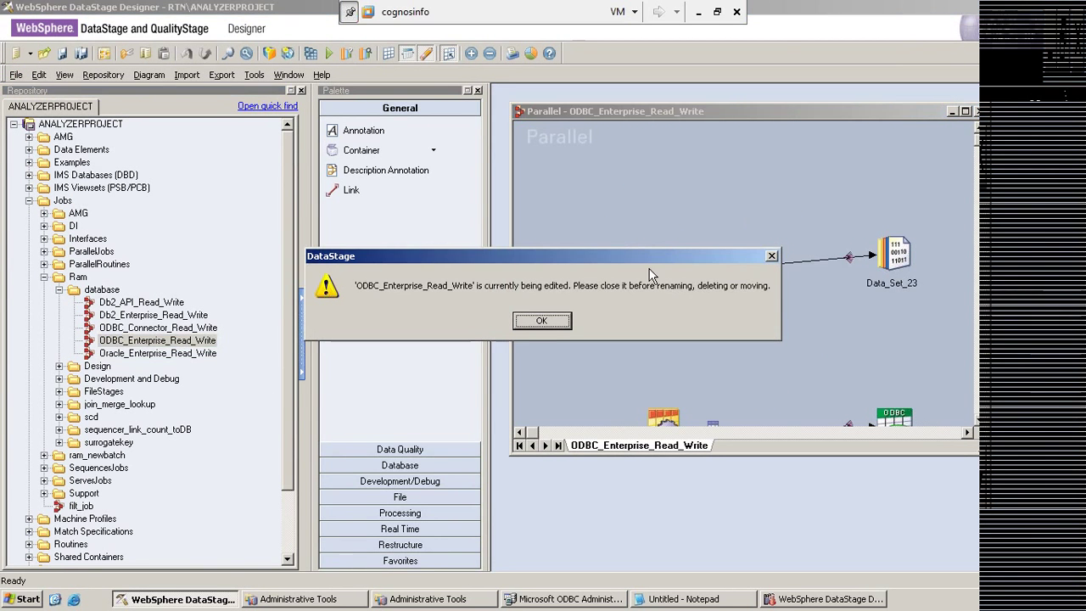
left_click(540, 319)
double_click(651, 291)
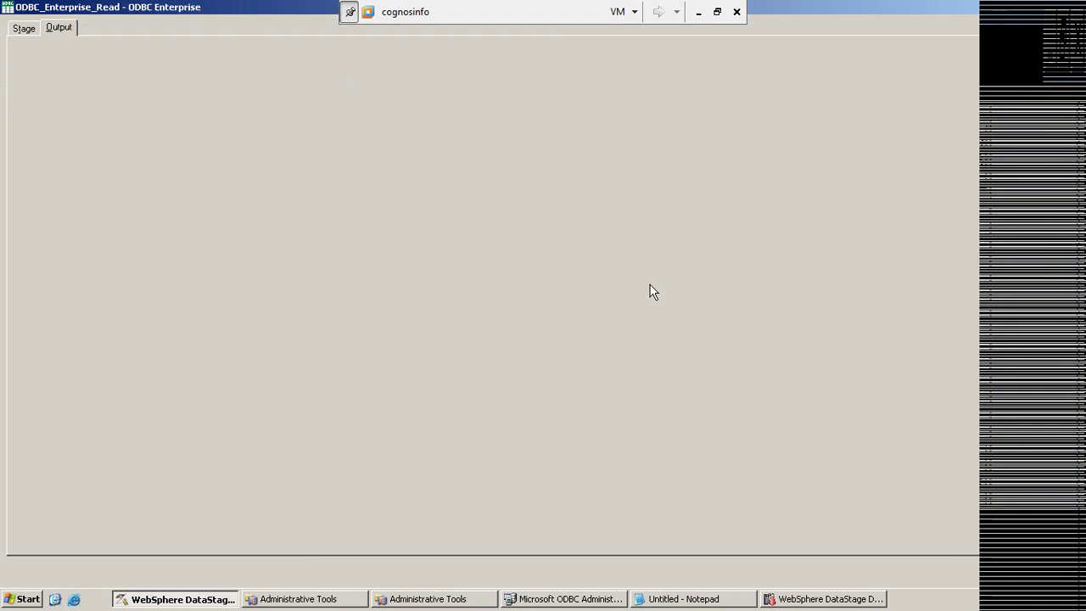
left_click(97, 127)
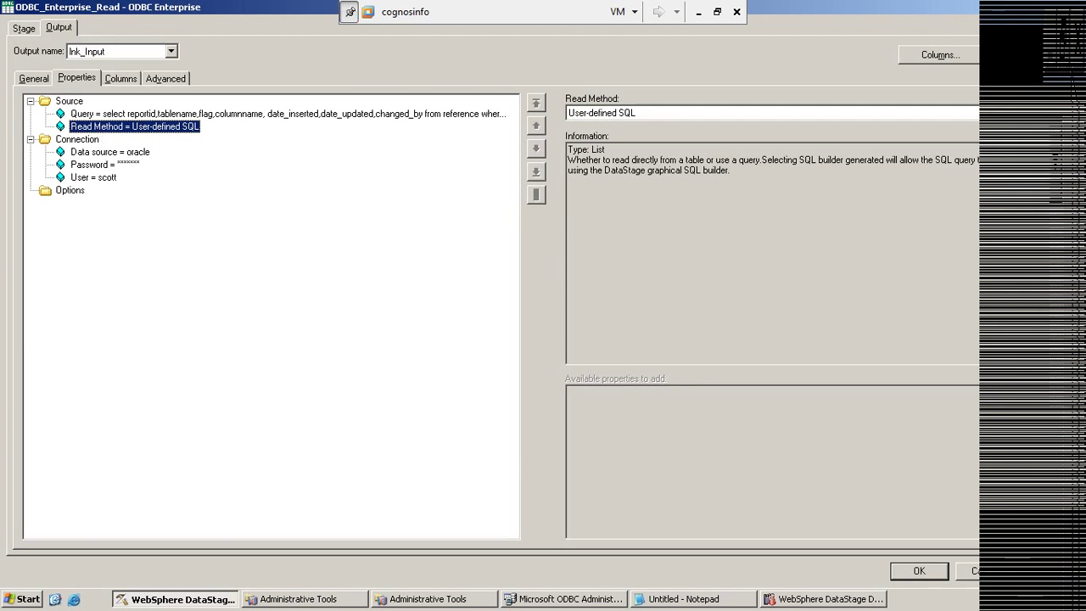
left_click(1041, 113)
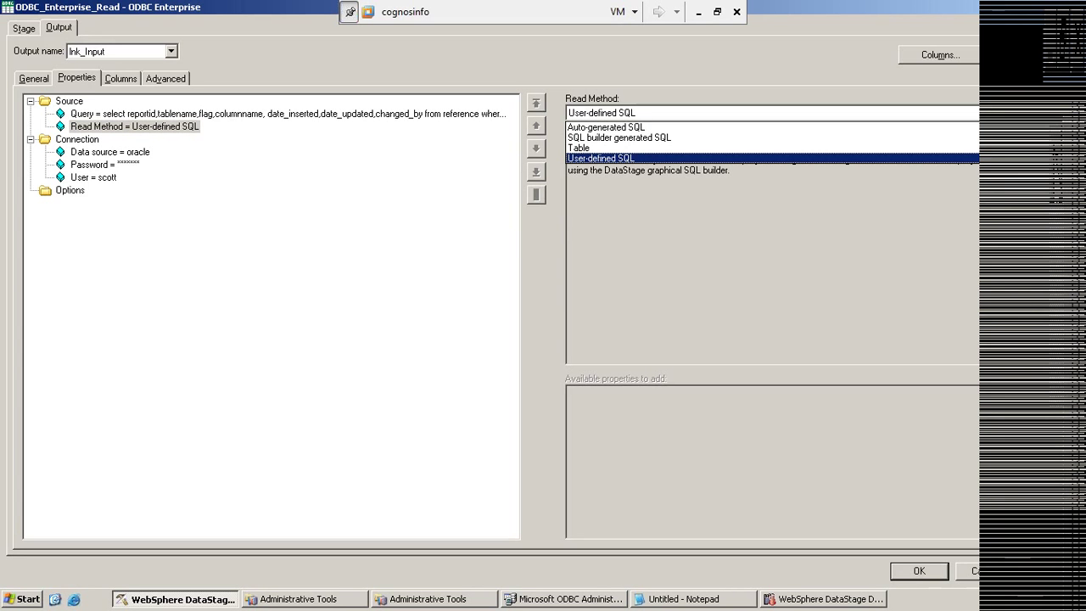
key("Return")
left_click(971, 572)
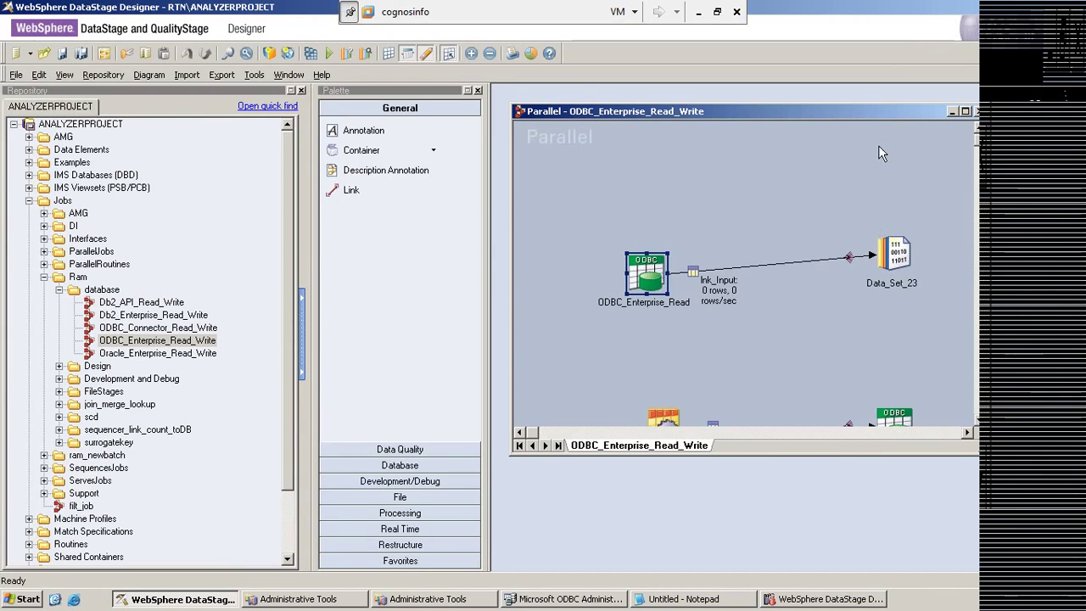
Return to the Oracle_Enterprise_Read_Write job and compare the Read Method options of its Oracle_Enterprise_Read stage, keeping Table.
left_click_drag(868, 110, 847, 265)
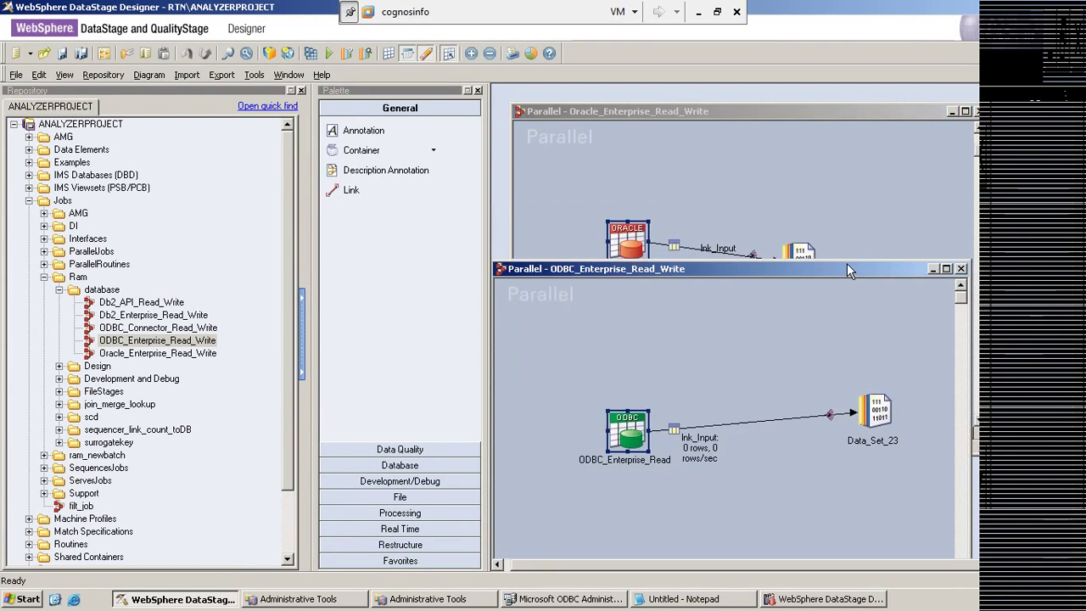
left_click(808, 169)
double_click(627, 242)
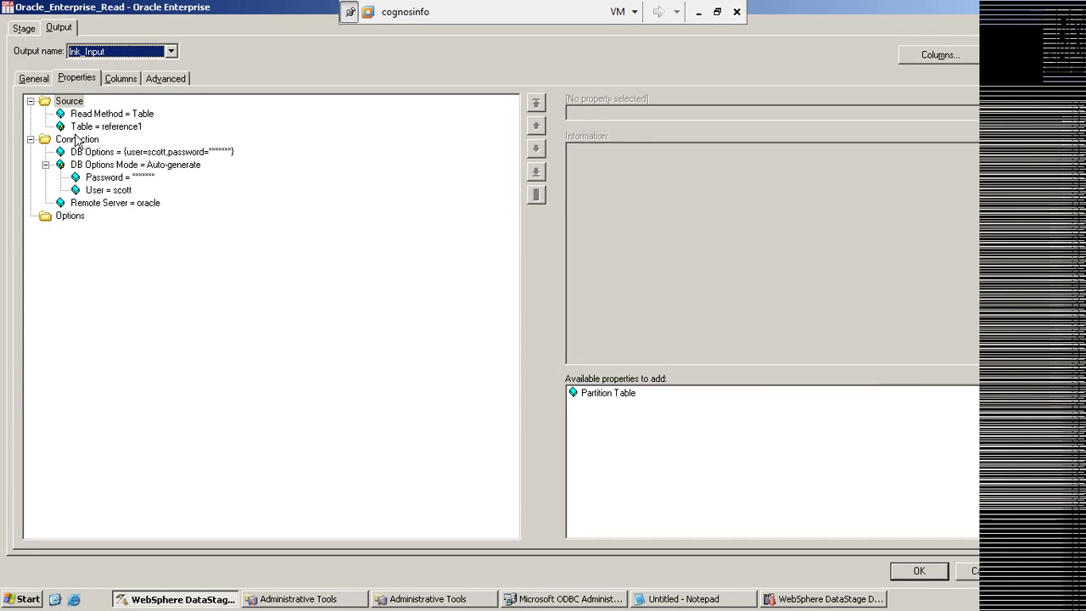
left_click(91, 114)
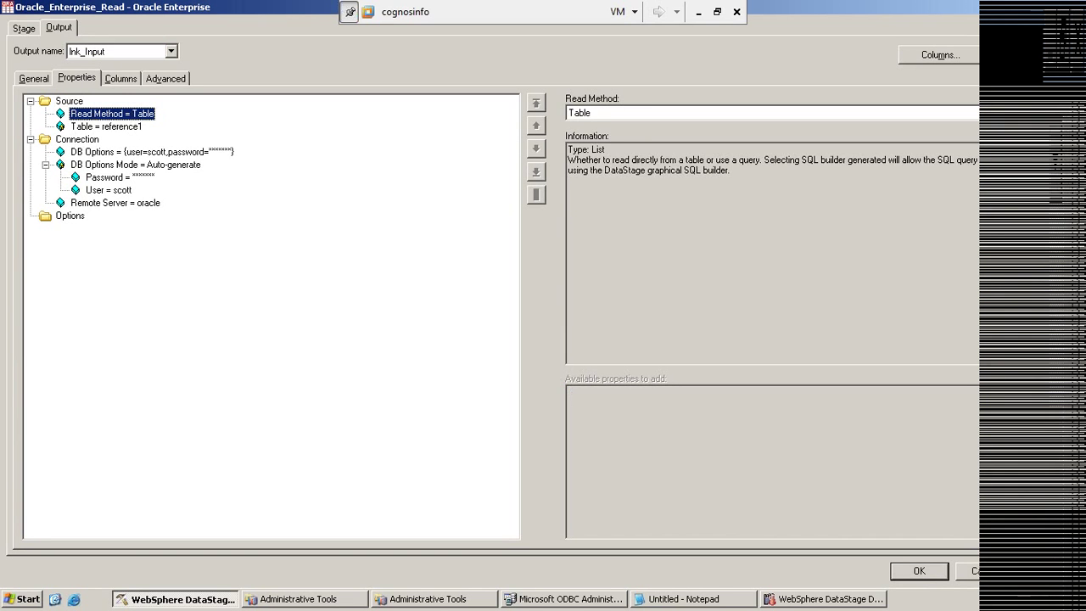
left_click(1054, 113)
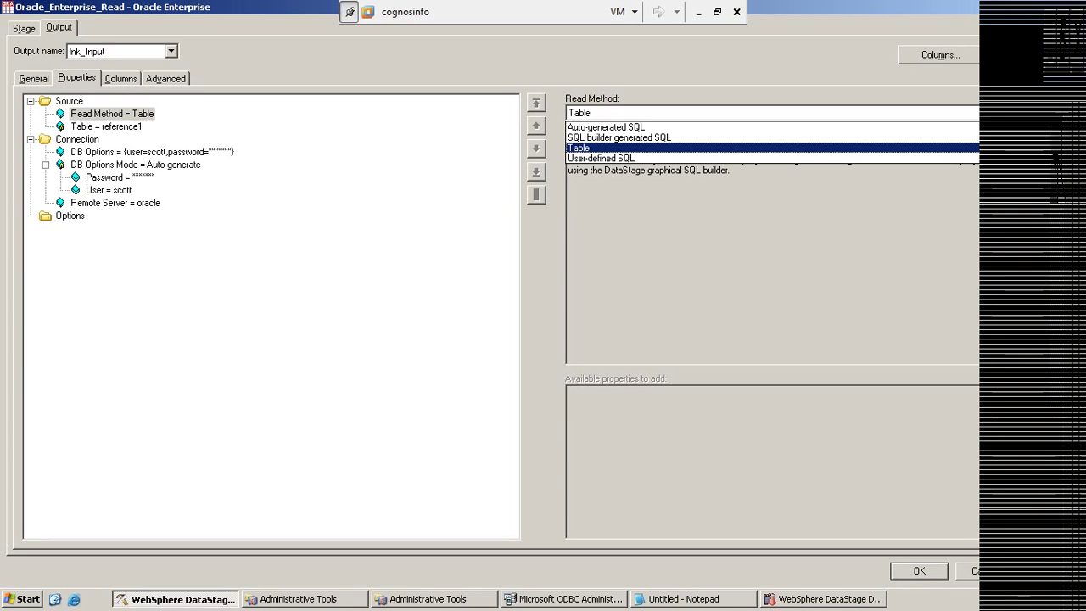
left_click(953, 99)
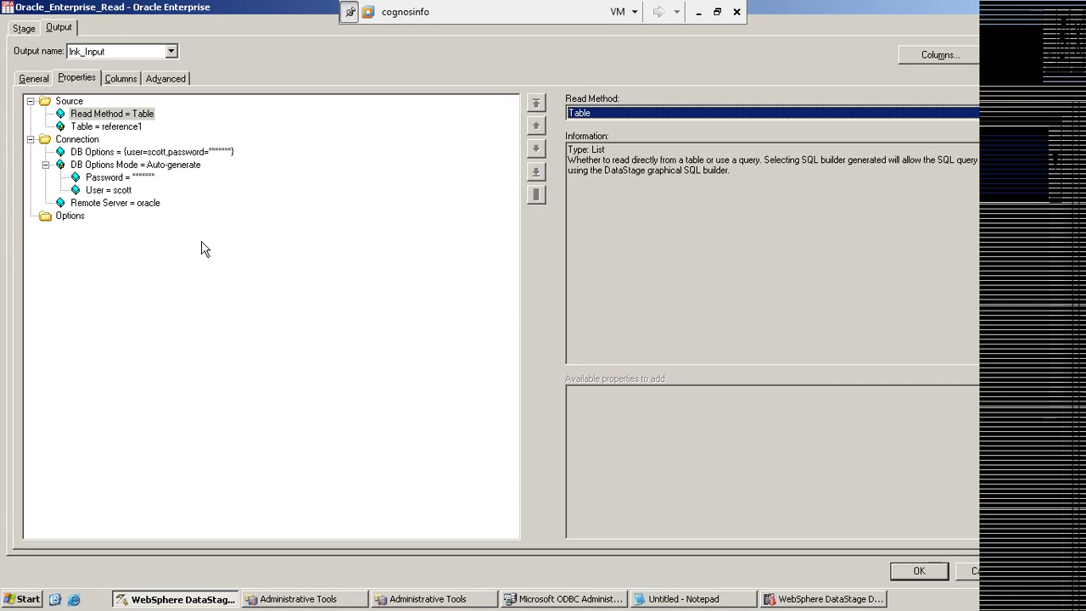
Add the Table has NCHAR/NVARCHAR option with value False to the Oracle_Enterprise_Read stage, review its connection properties, and accept the changes.
left_click(51, 219)
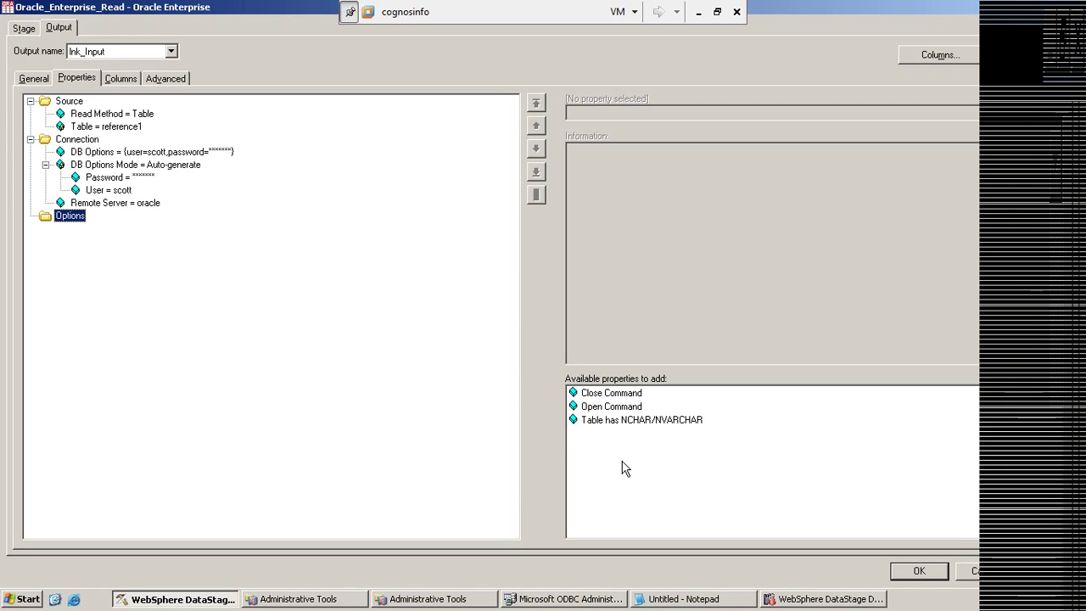
double_click(620, 421)
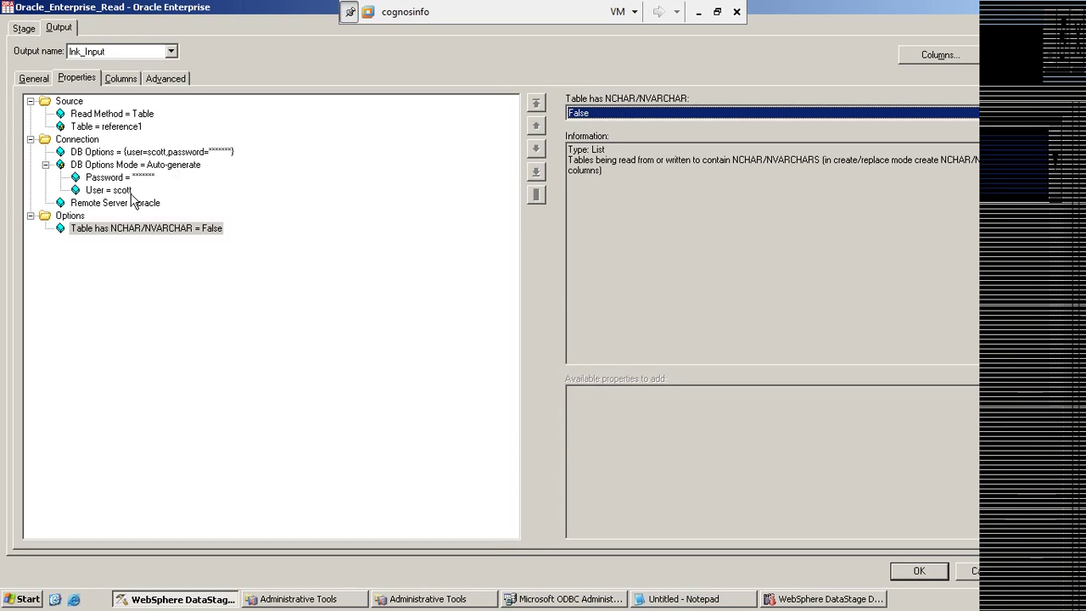
left_click(131, 234)
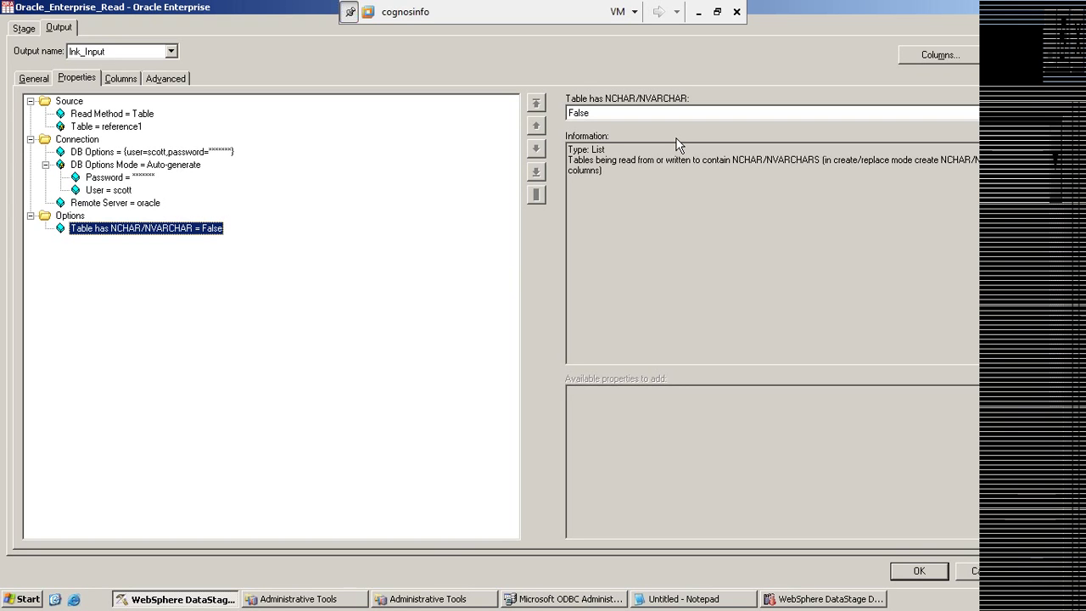
left_click(126, 153)
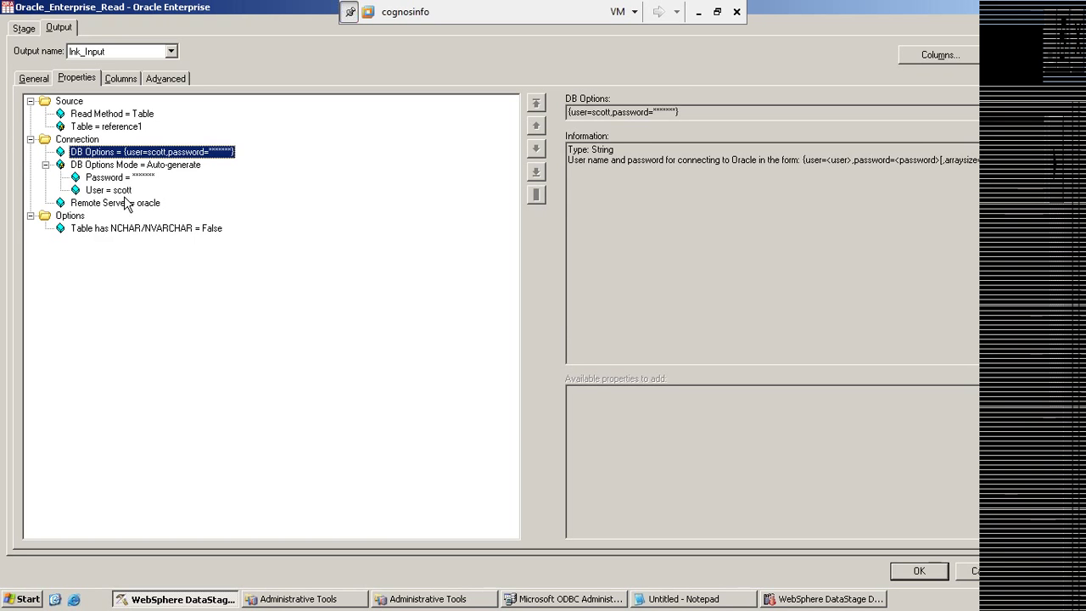
left_click(115, 229)
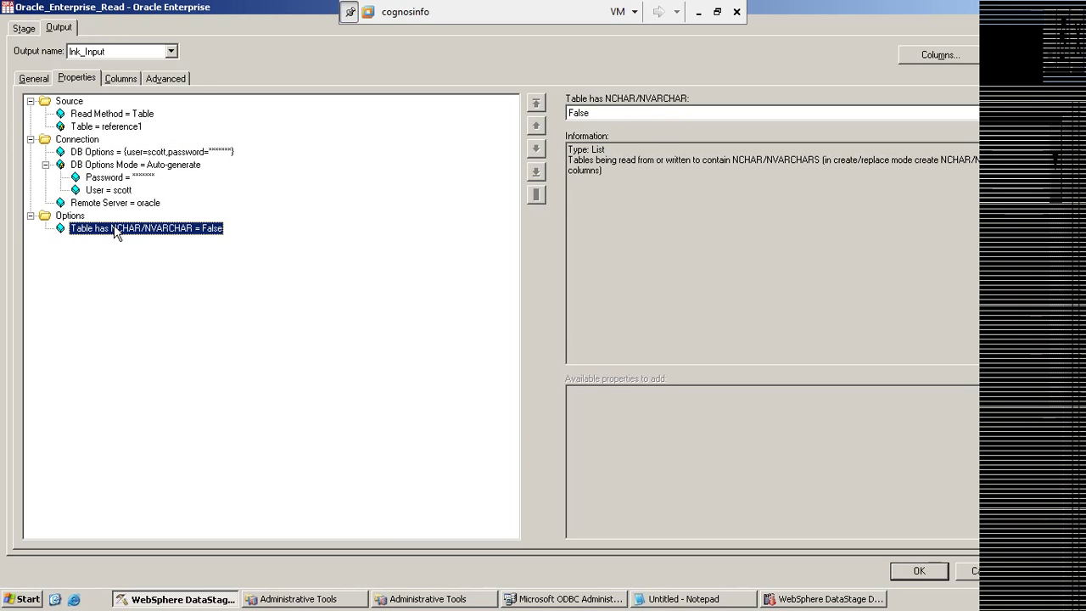
left_click(104, 179)
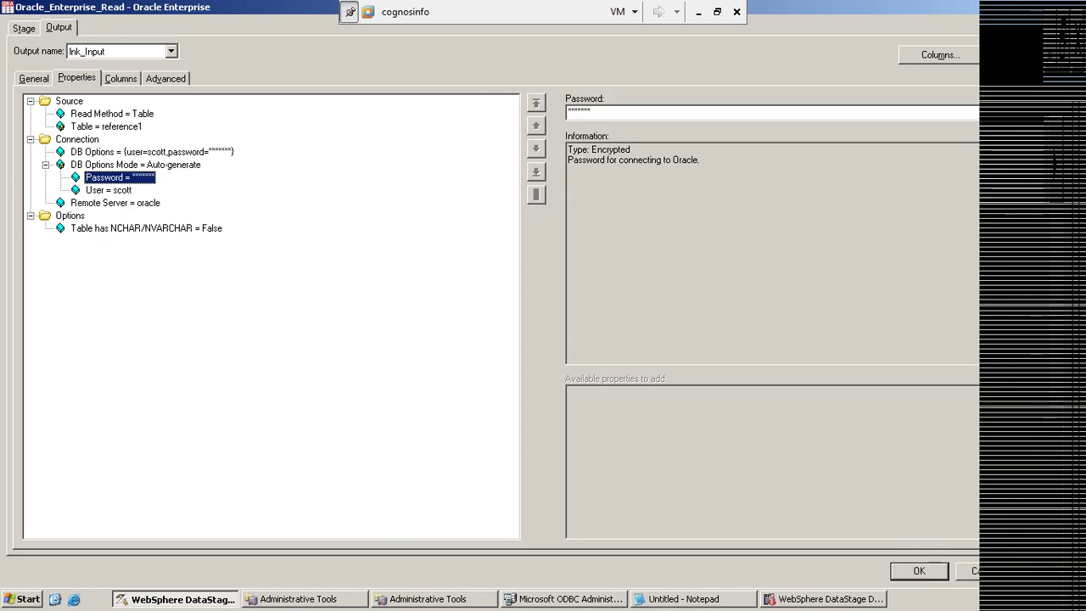
left_click(919, 570)
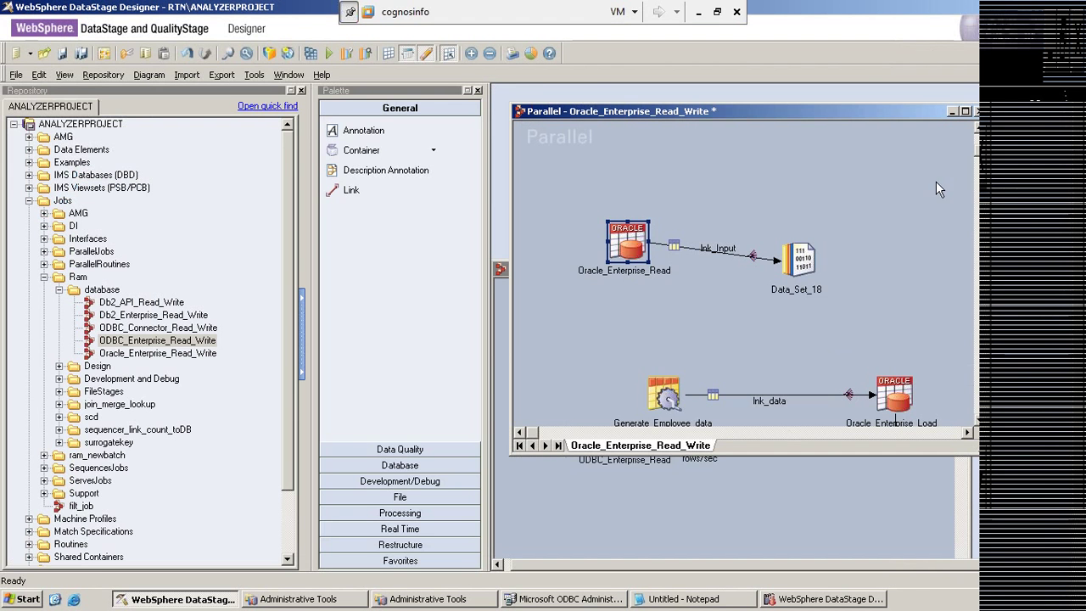
Maximize the Oracle_Enterprise_Read_Write job and inspect the Write Method of its Oracle_Enterprise_Load stage.
left_click(965, 111)
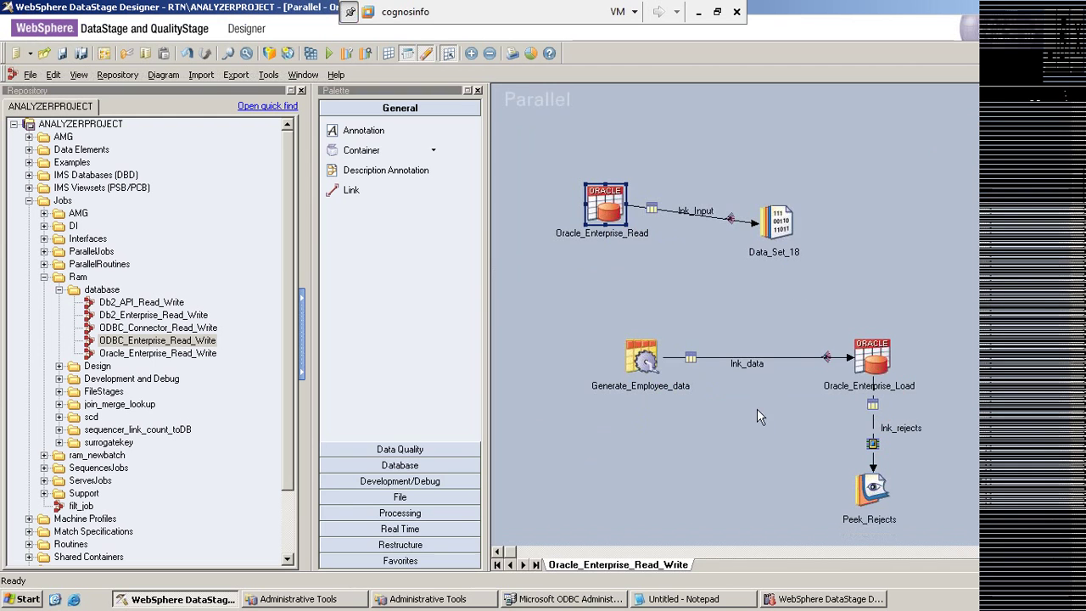
left_click(872, 351)
double_click(870, 348)
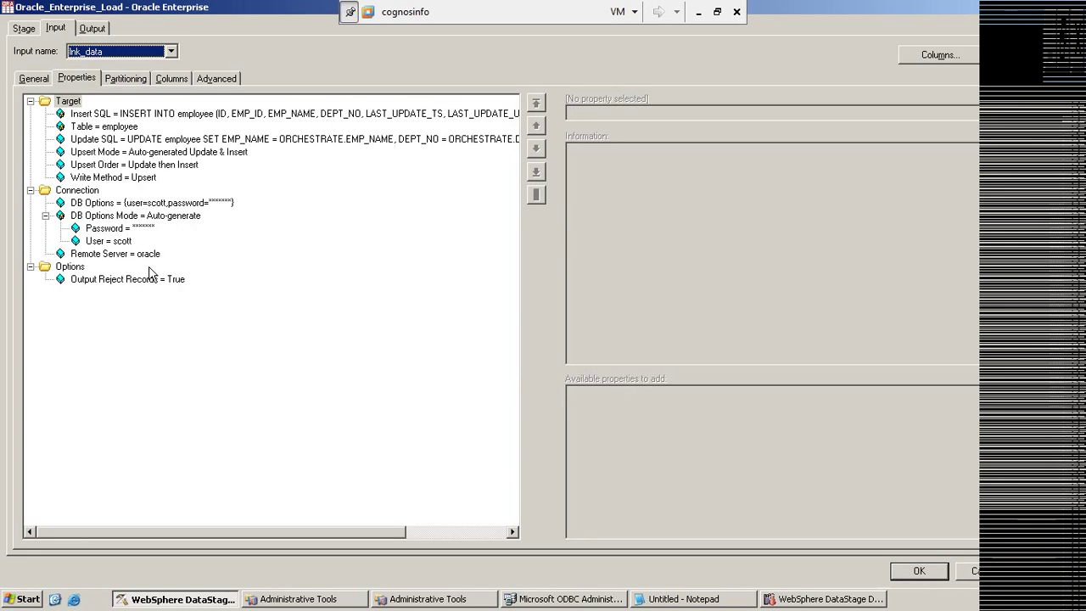
left_click(100, 178)
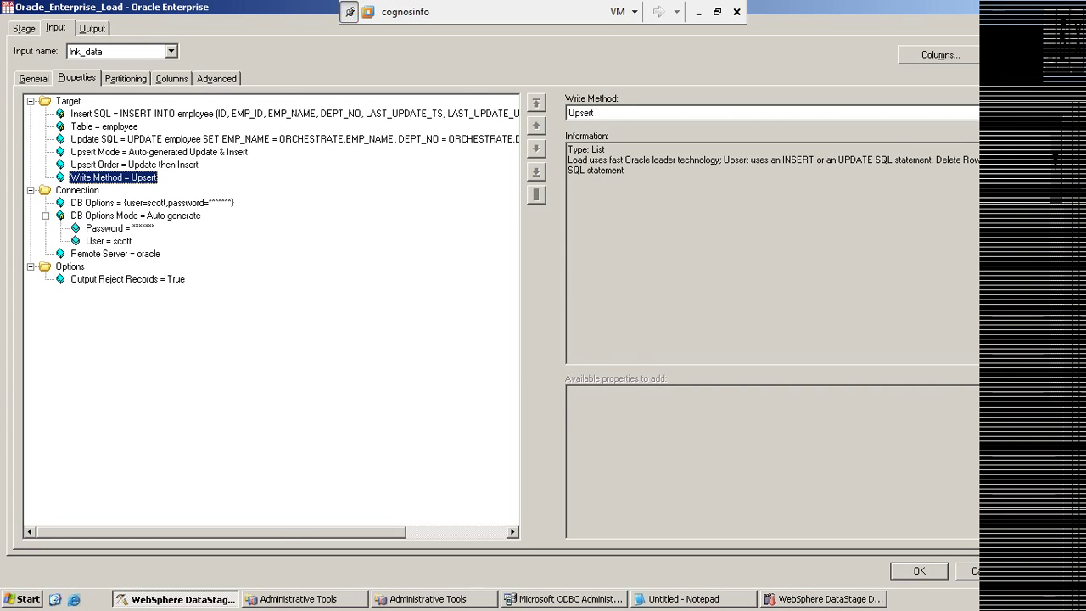
key("Return")
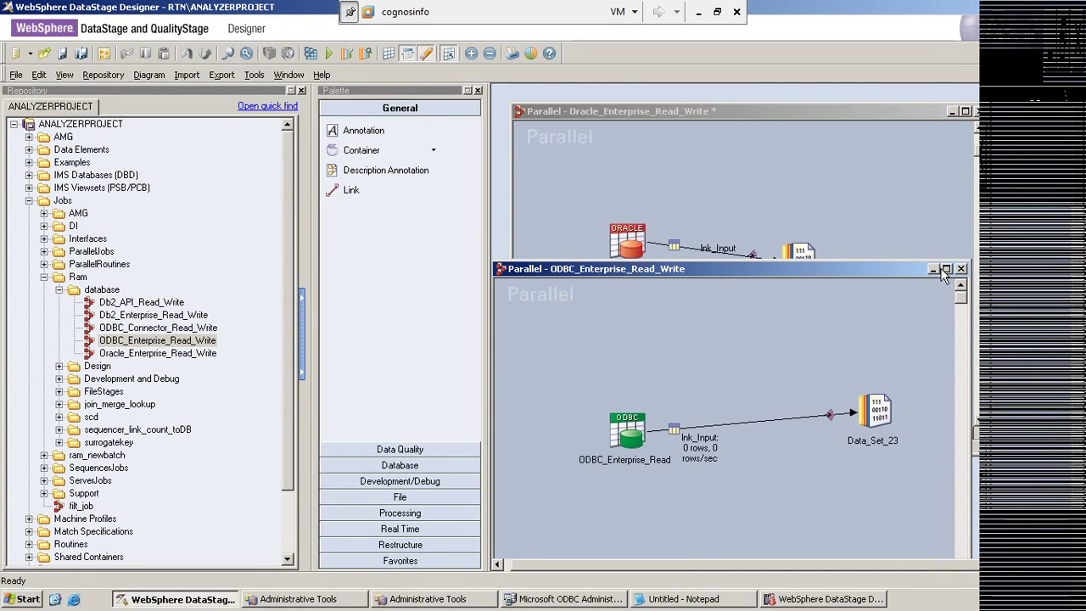
Switch to the ODBC_Enterprise_Read_Write job, check the ODBC_Enterprise_Load stage's Write Method options, keep Upsert, and close the stage.
left_click(945, 268)
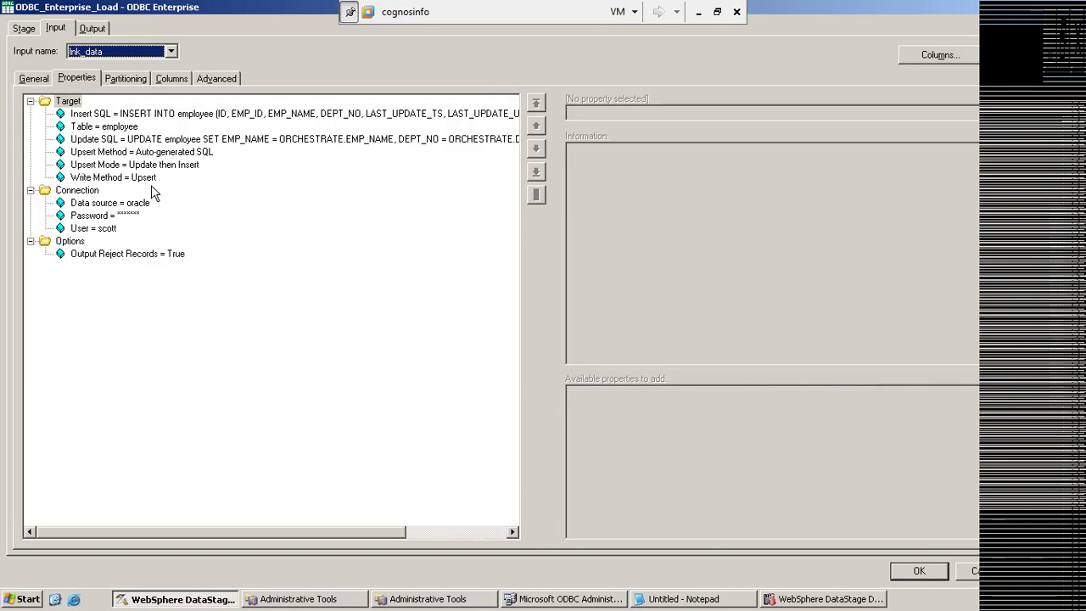
left_click(138, 177)
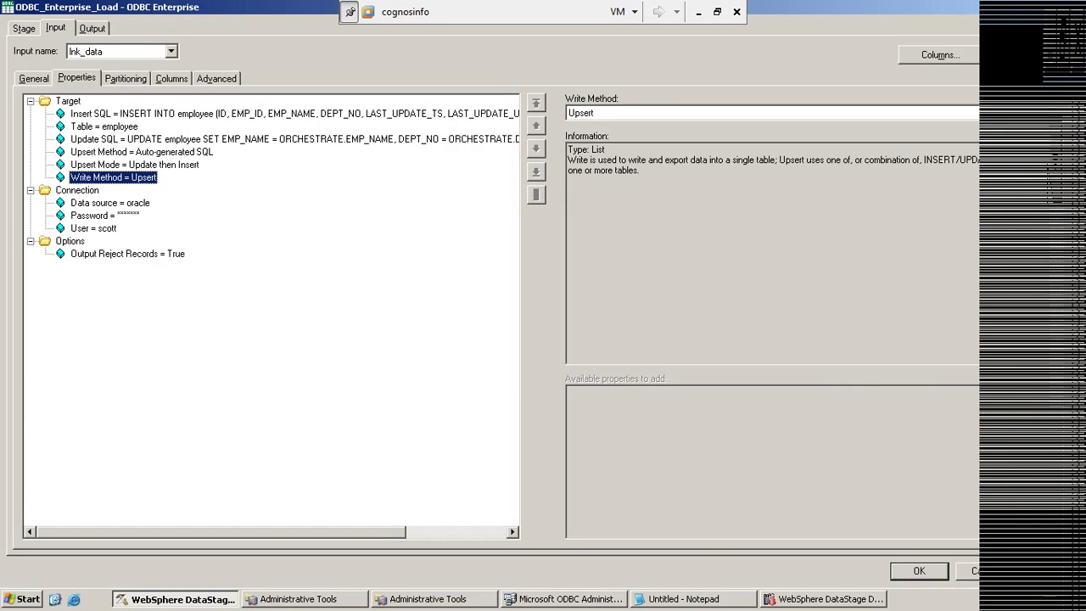
left_click(1050, 112)
key("Return")
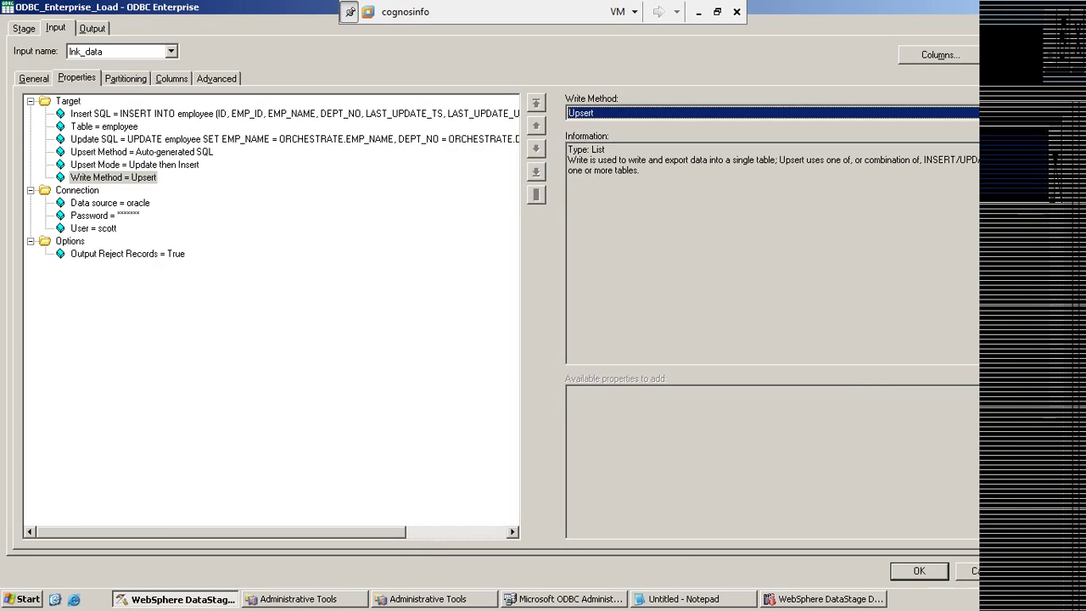
key("Return")
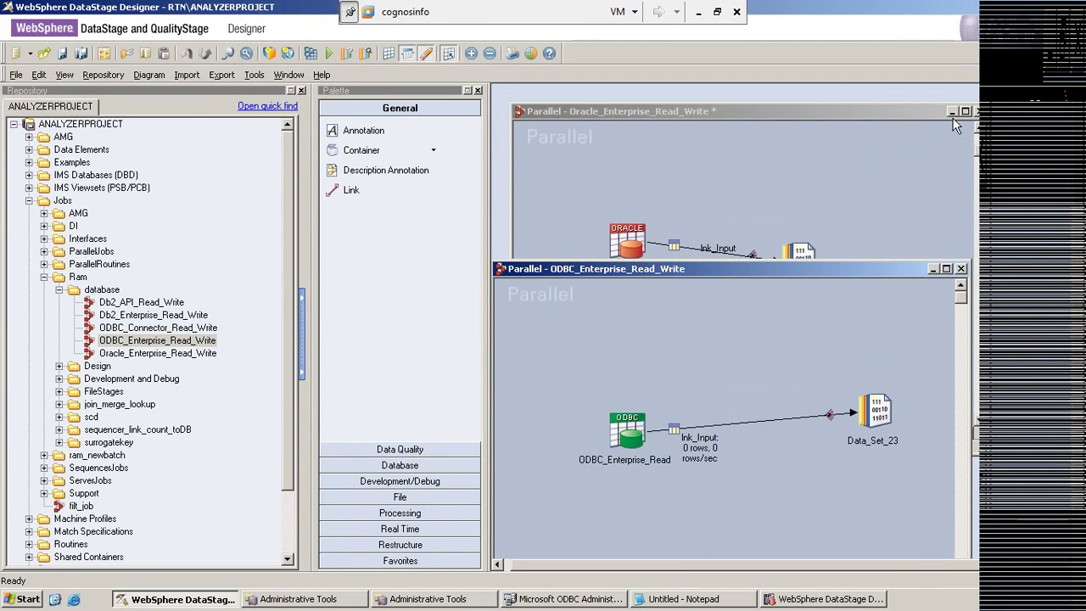
Reopen the Oracle_Enterprise_Load stage and try setting its Write Method to Delete Rows, declining the removal of the dependent properties.
double_click(971, 119)
double_click(873, 357)
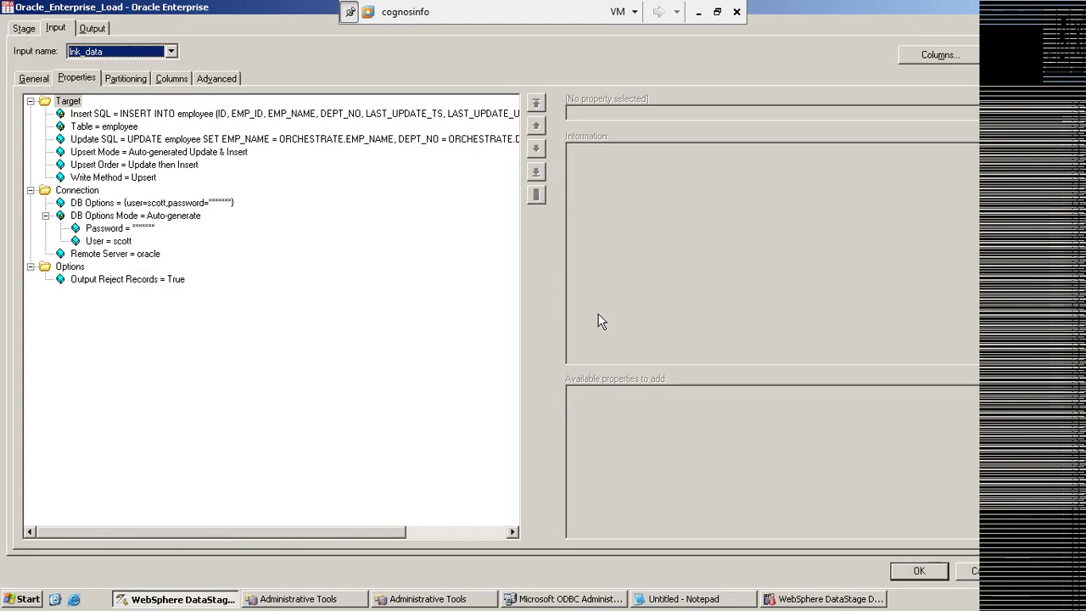
left_click(119, 178)
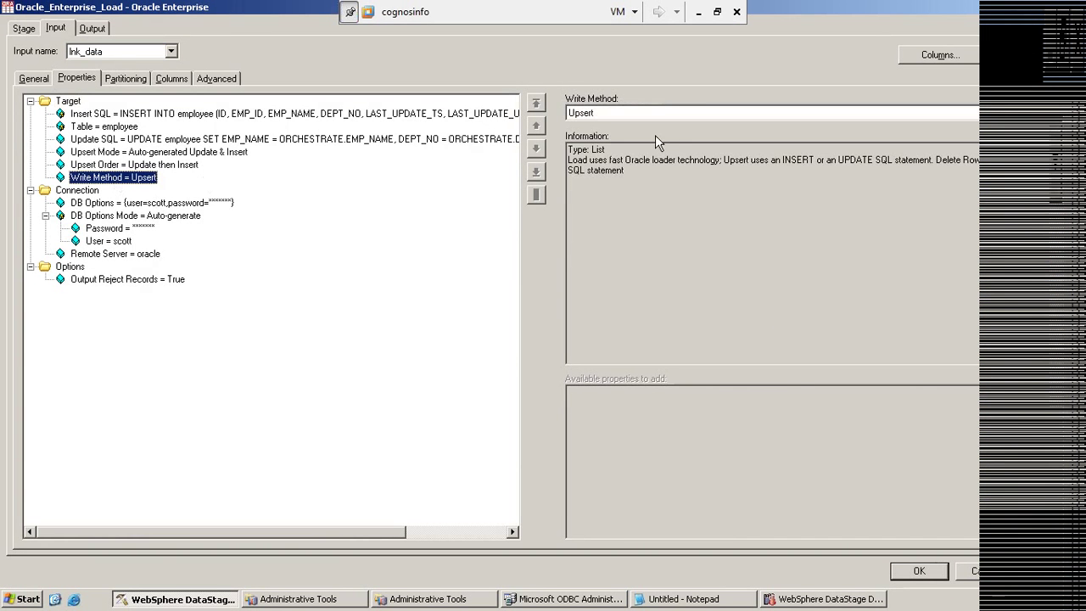
left_click(1036, 113)
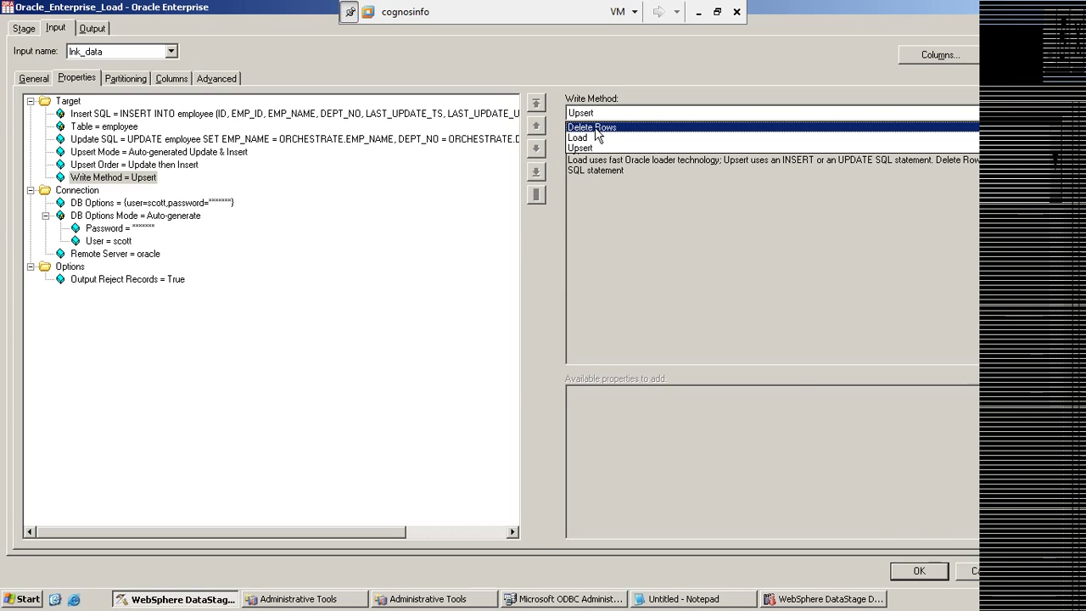
left_click(595, 127)
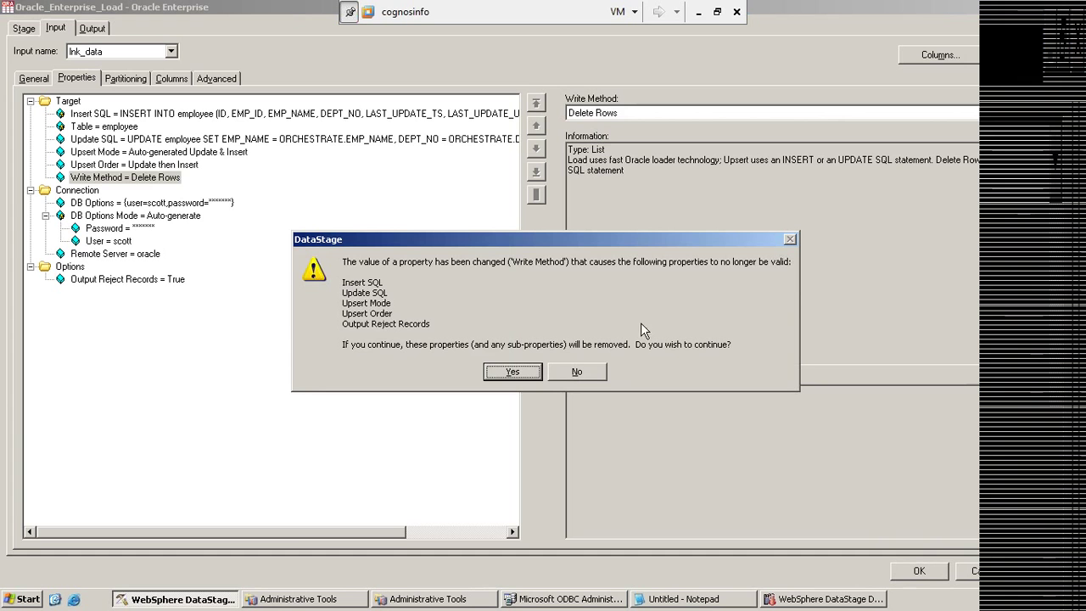
left_click(574, 373)
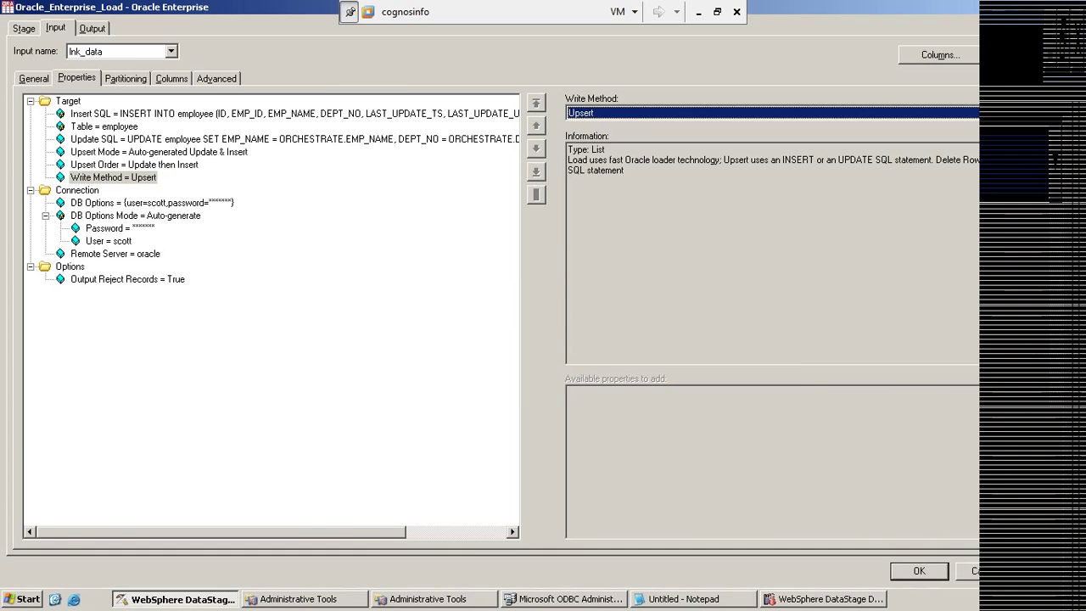
Close the Oracle load stage, switch to the ODBC_Enterprise_Read_Write job, and inspect the ODBC_Enterprise_Load stage's Write Method and Upsert Mode options before closing it.
key("Return")
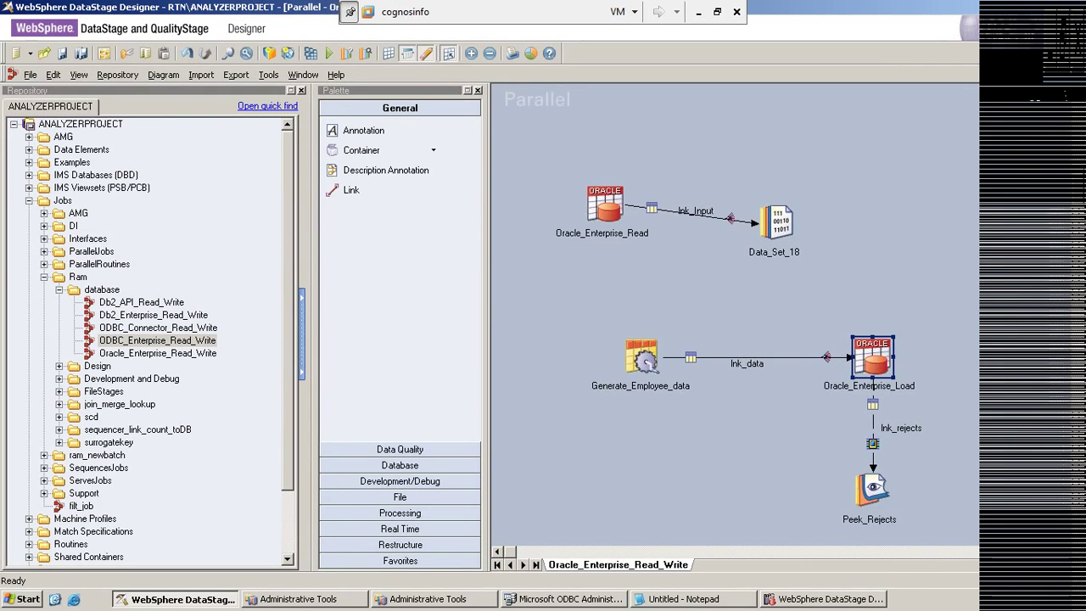
left_click(1062, 75)
left_click(639, 507)
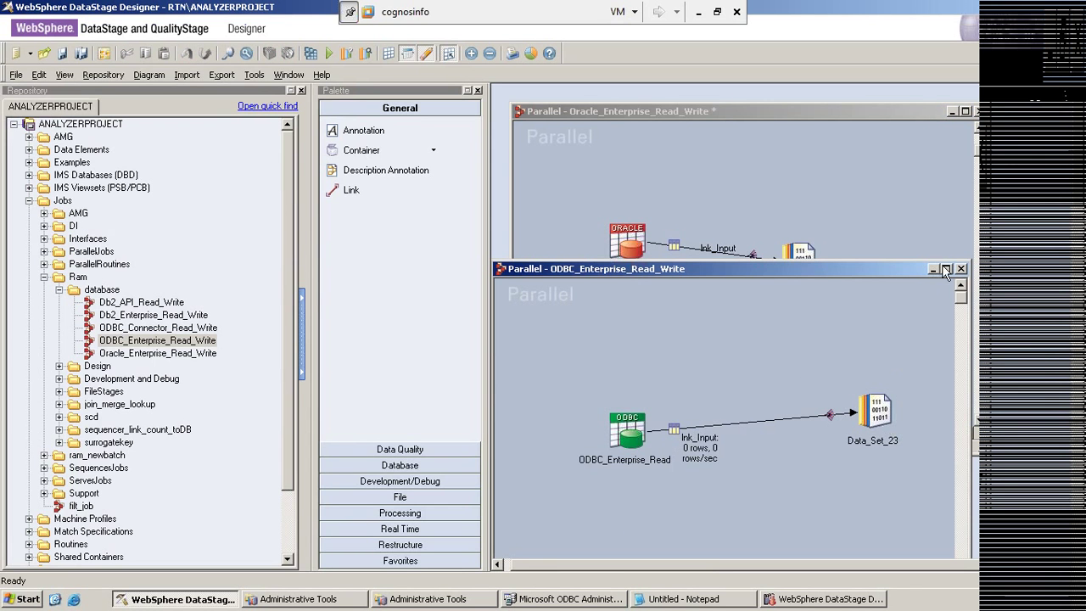
left_click(945, 270)
double_click(862, 397)
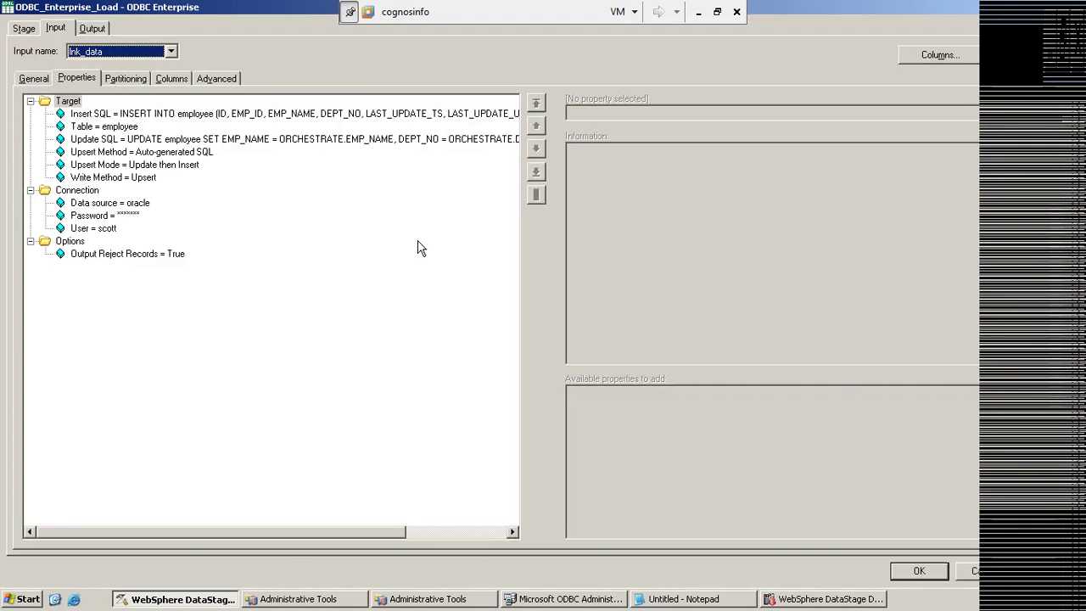
left_click(130, 176)
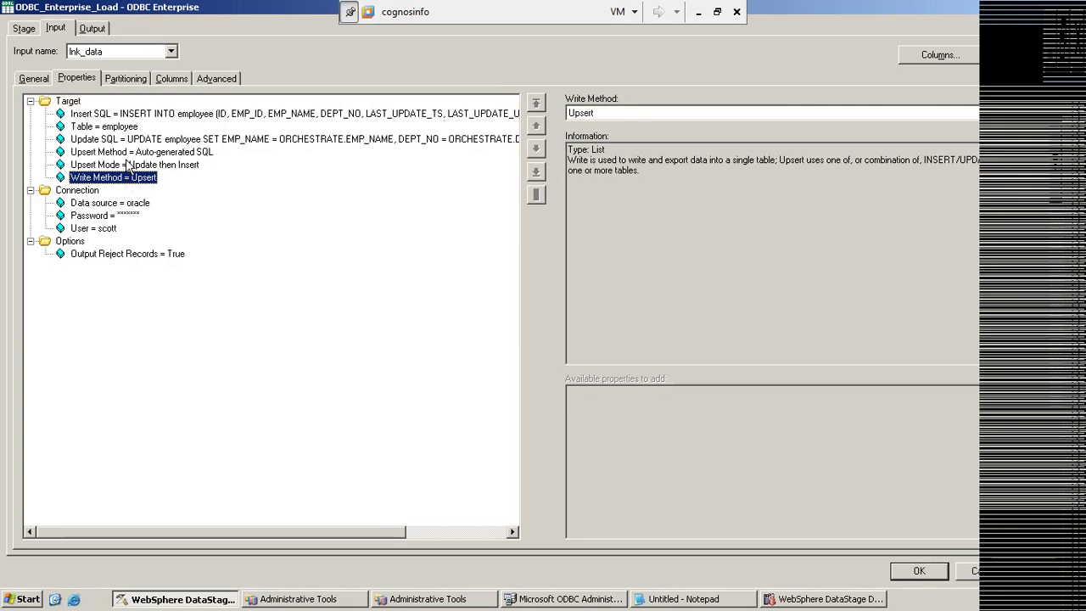
left_click(114, 165)
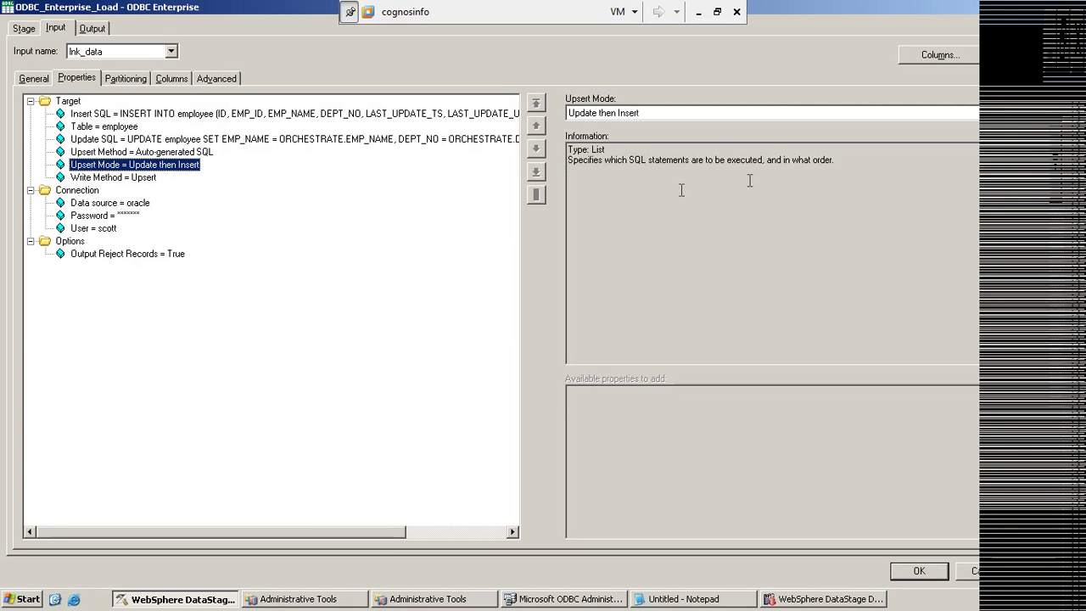
left_click(678, 113)
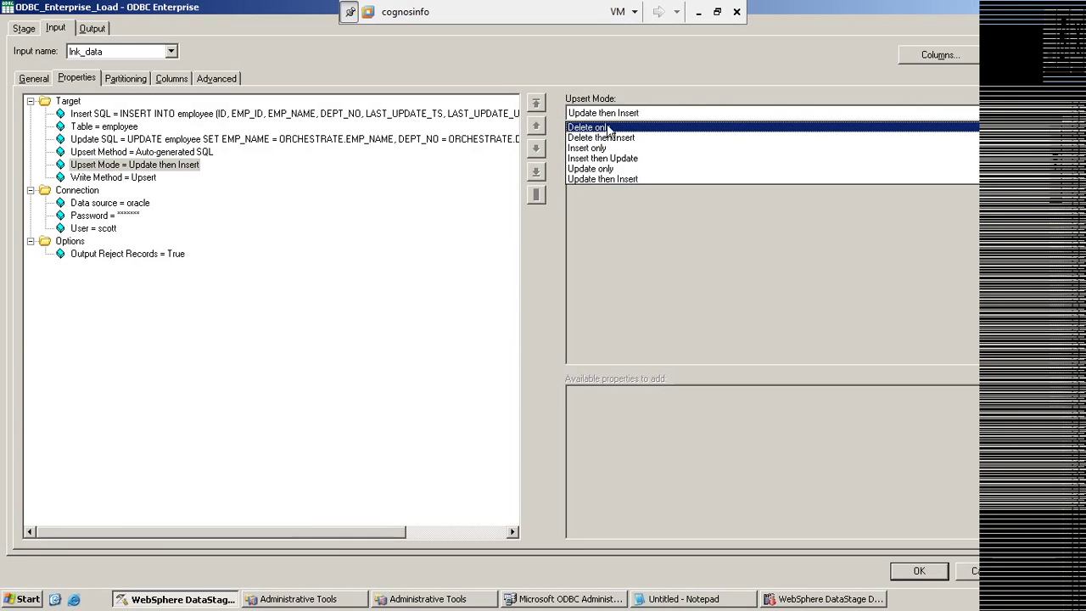
left_click(714, 73)
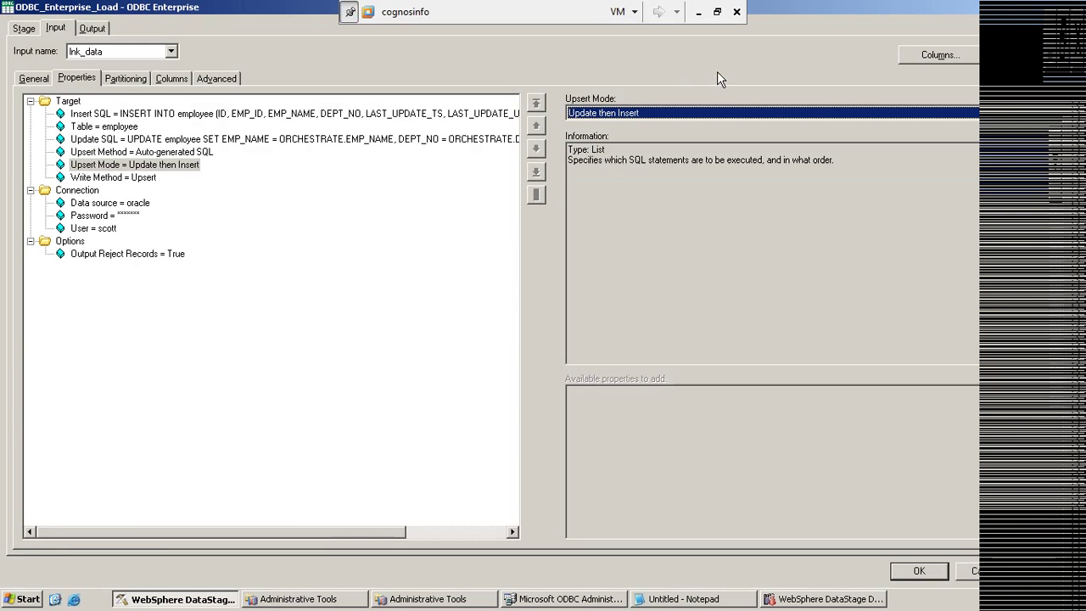
left_click(974, 571)
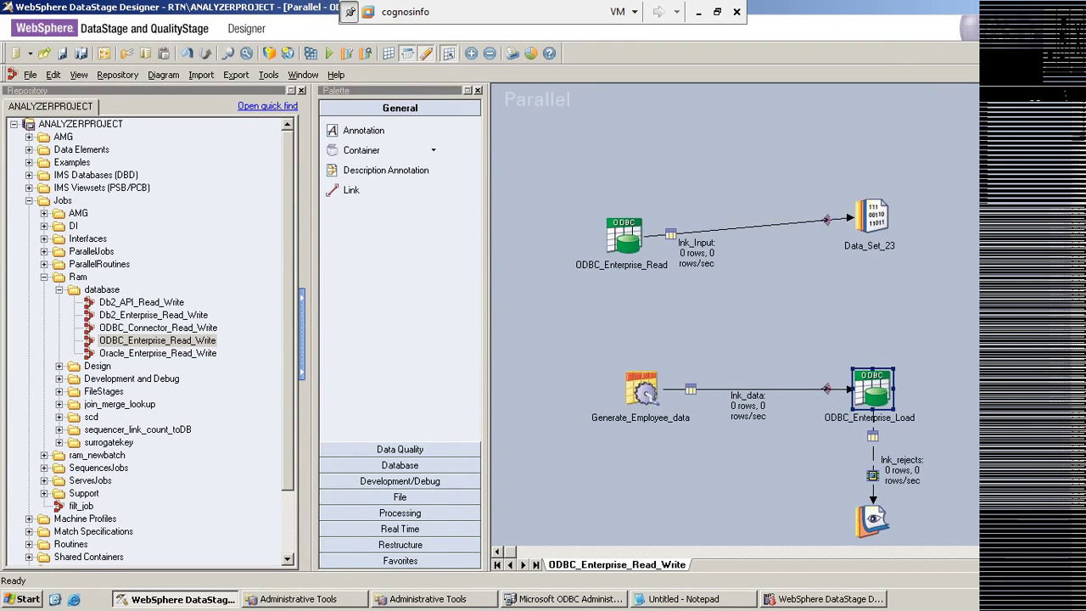
Return to the Oracle_Enterprise_Read_Write job, review the Write Method options of its Oracle_Enterprise_Load stage, and keep Upsert.
left_click(730, 212)
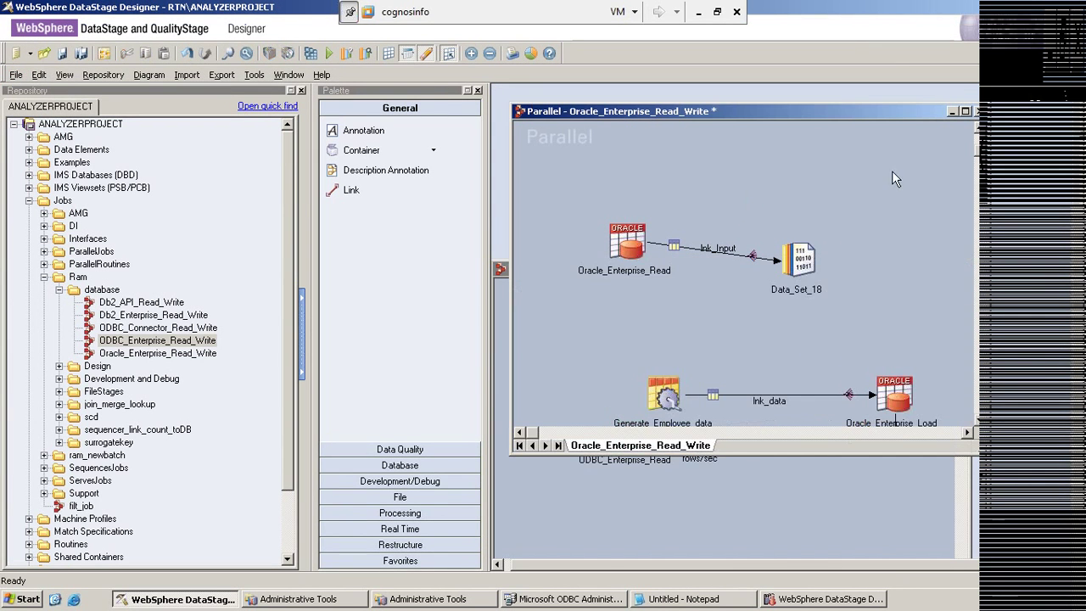
left_click(965, 111)
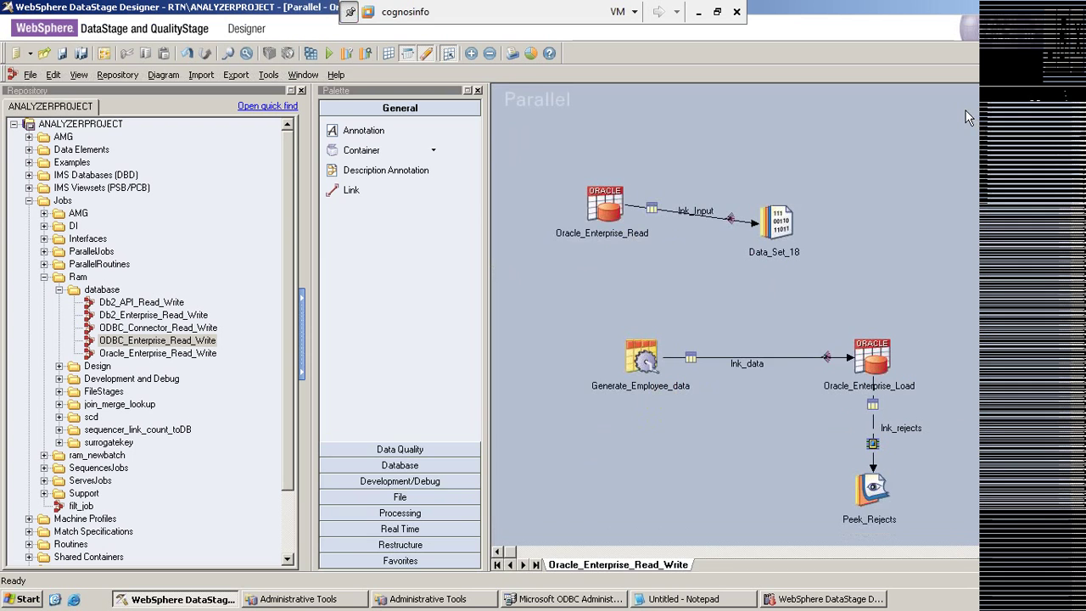
double_click(868, 367)
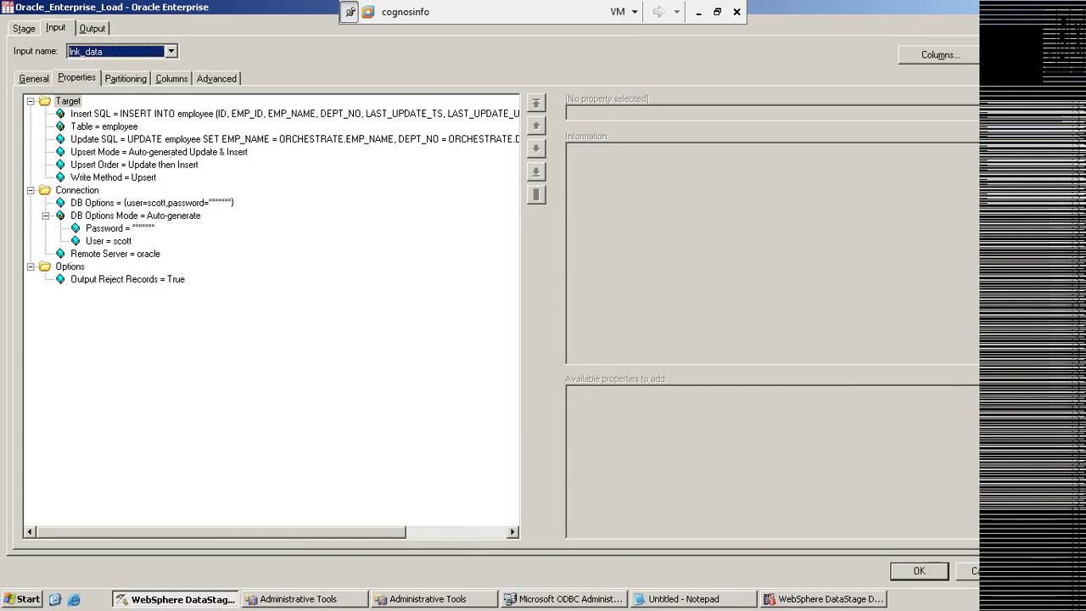
left_click(135, 180)
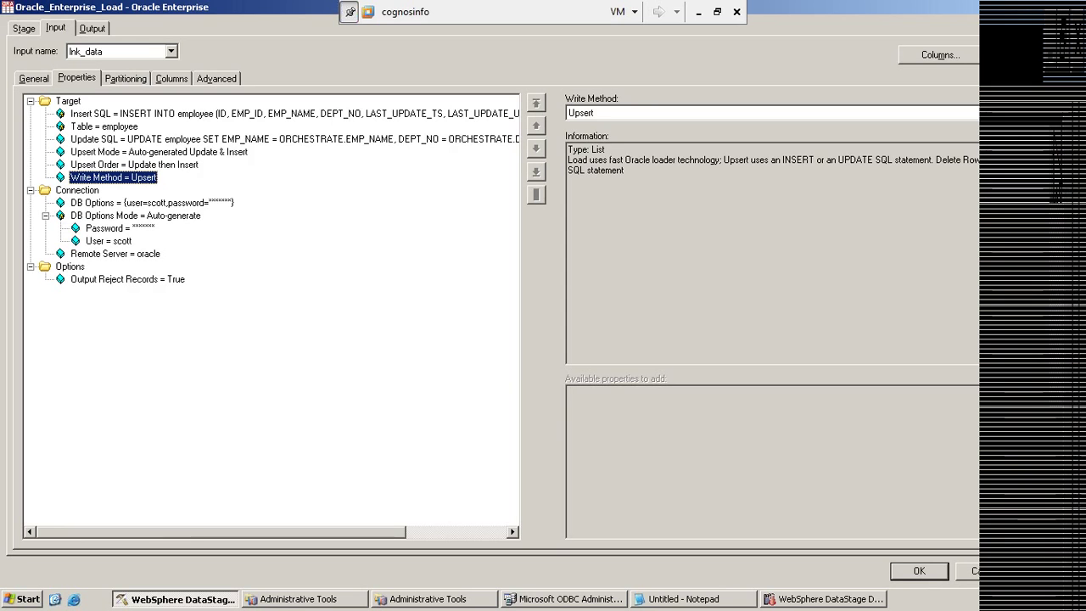
left_click(1052, 113)
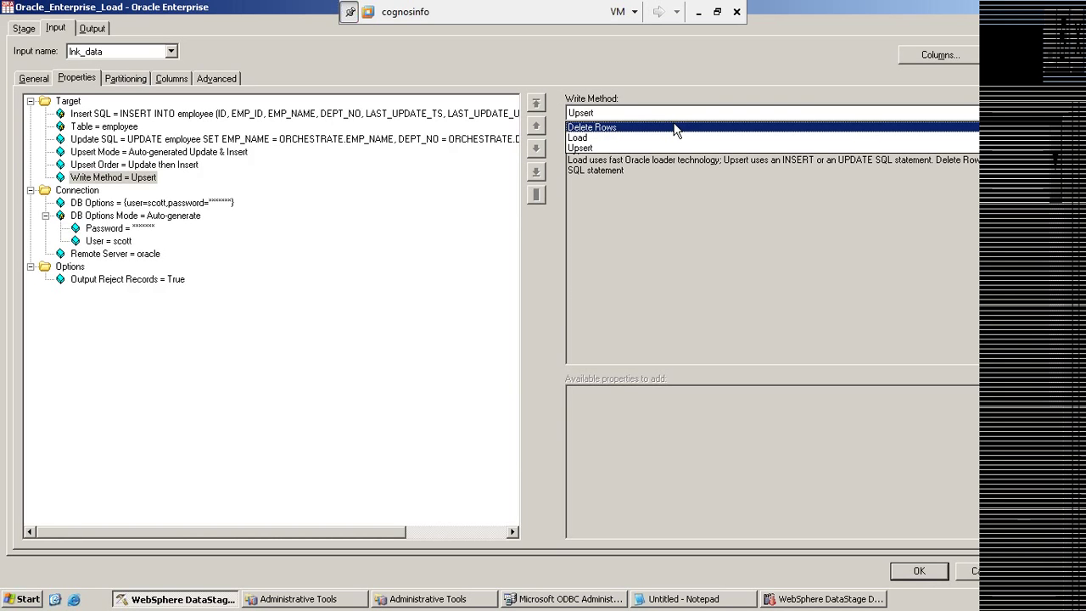
left_click(593, 148)
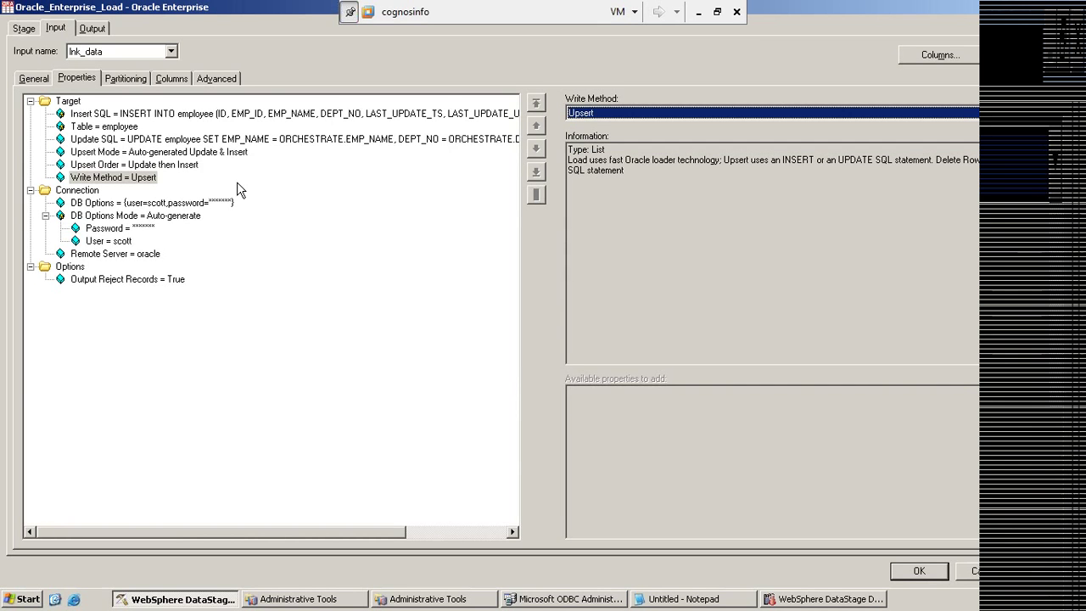
Examine the Upsert Order options of the Oracle_Enterprise_Load stage, keep Update then Insert, and close the stage.
left_click(93, 164)
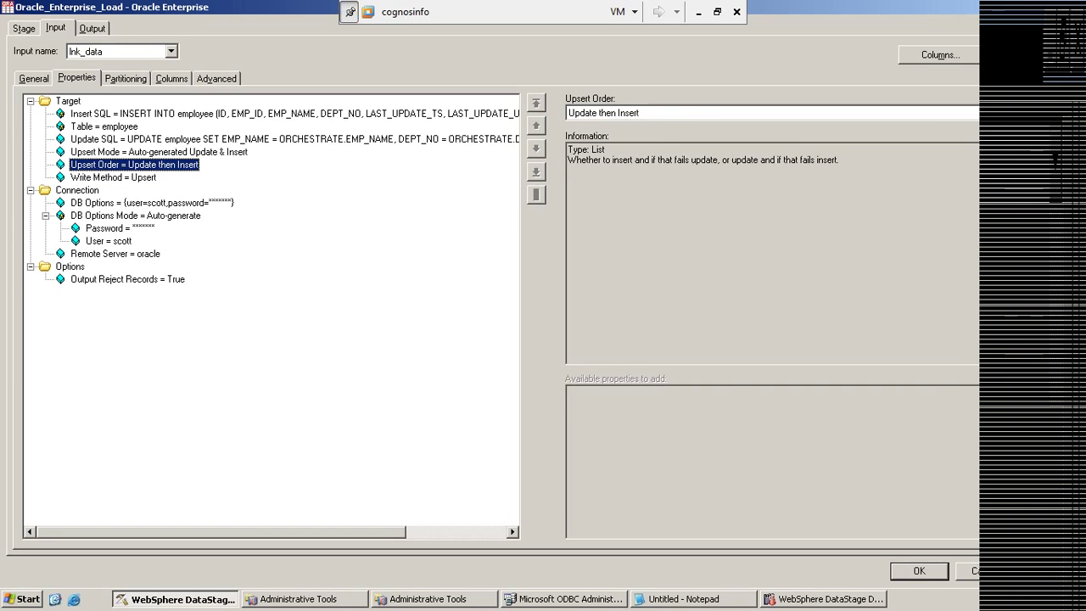
left_click(1050, 113)
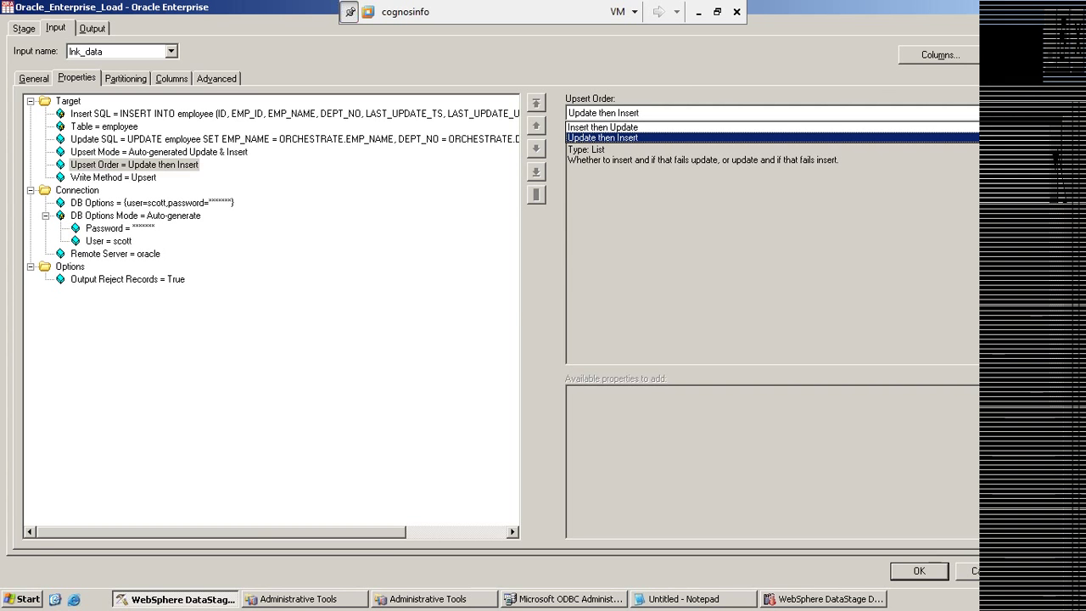
key("Up")
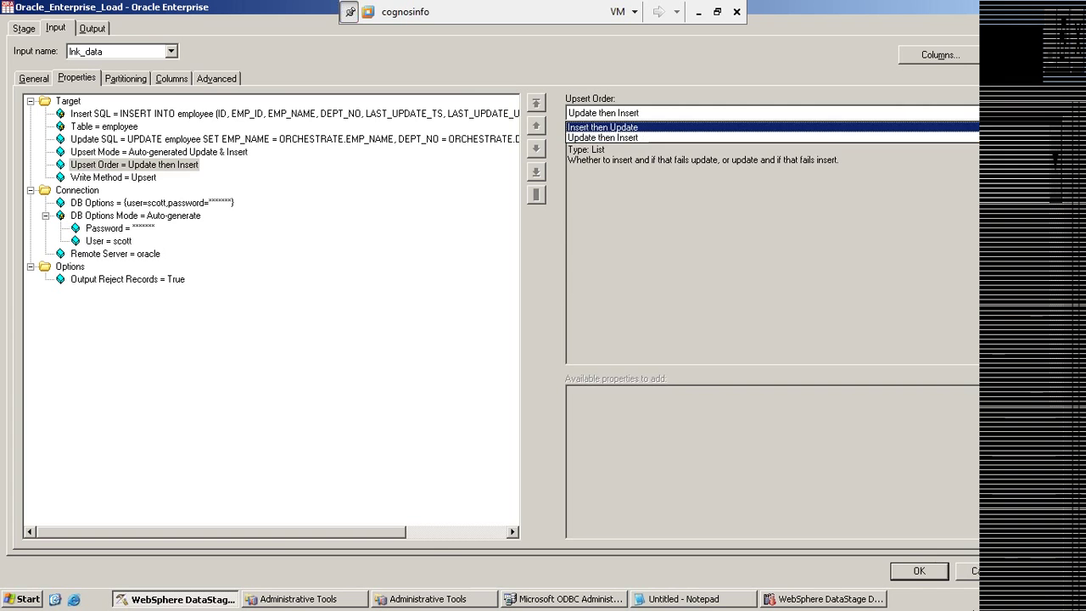
key("Escape")
key("Return")
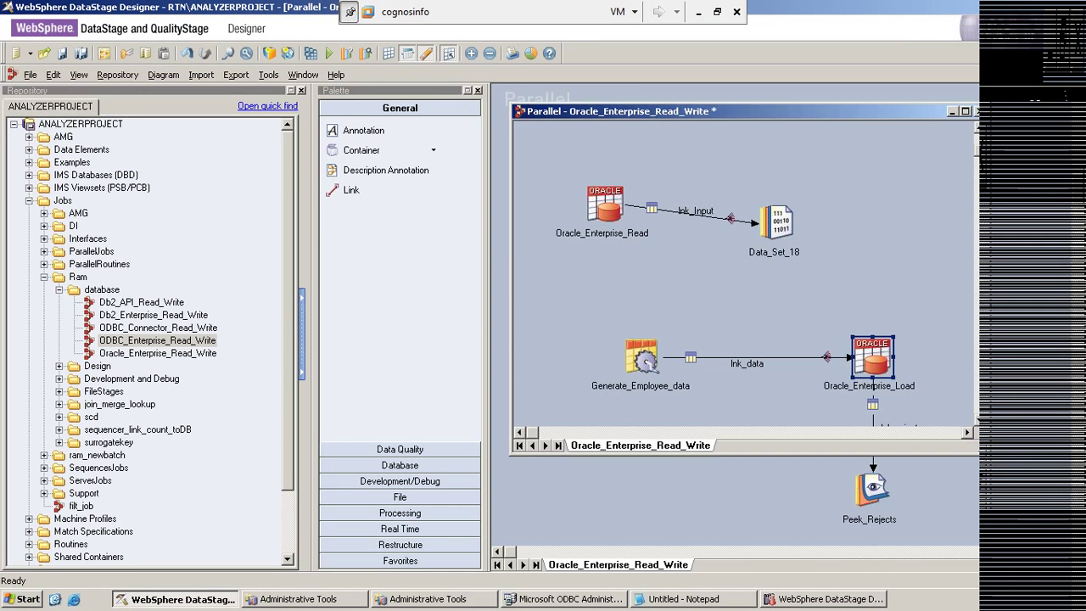
Go back to the ODBC_Enterprise_Read_Write job and review the ODBC_Enterprise_Load stage's Upsert Mode choices for comparison, closing the stage without changes.
left_click(1062, 74)
left_click(700, 529)
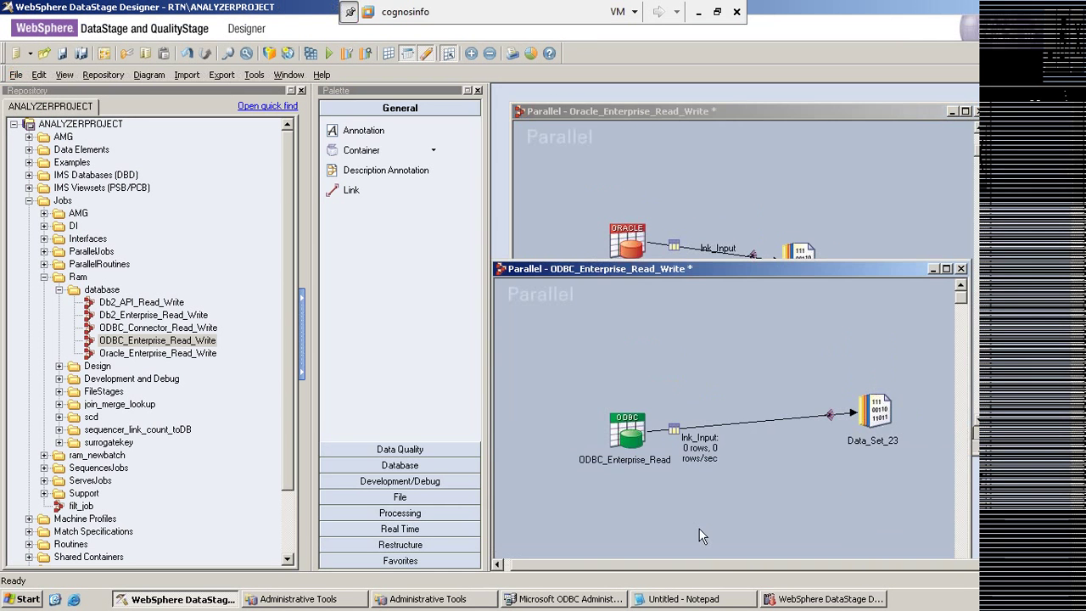
left_click(947, 268)
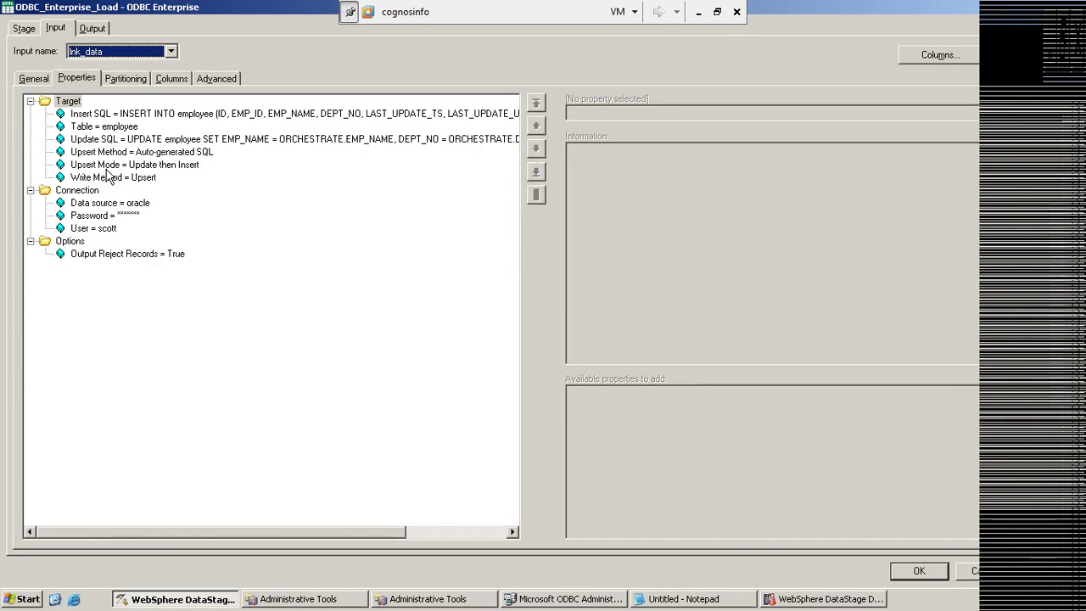
left_click(107, 168)
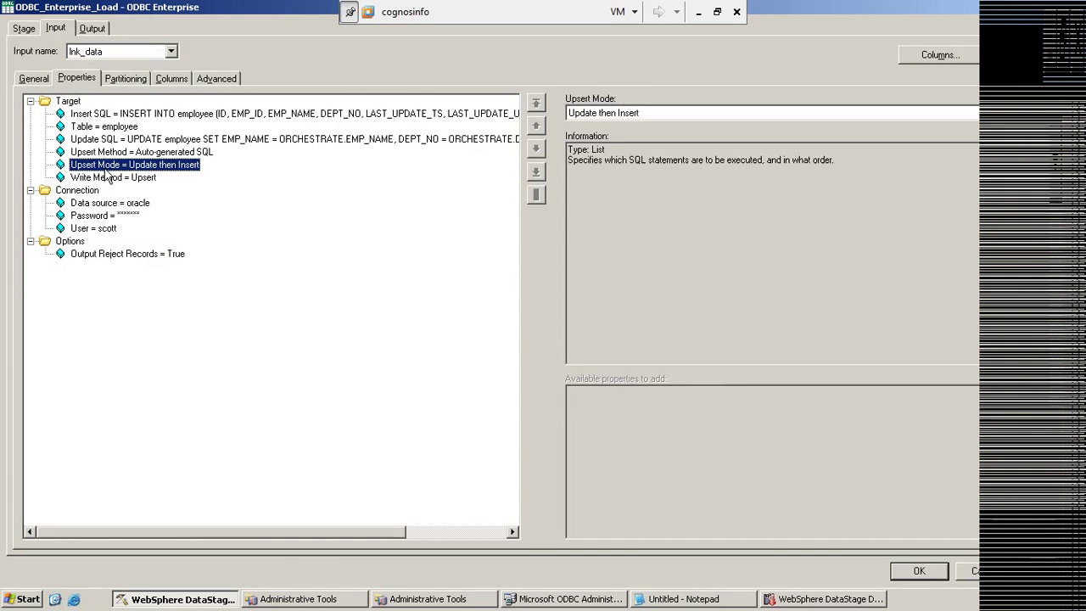
left_click(1052, 113)
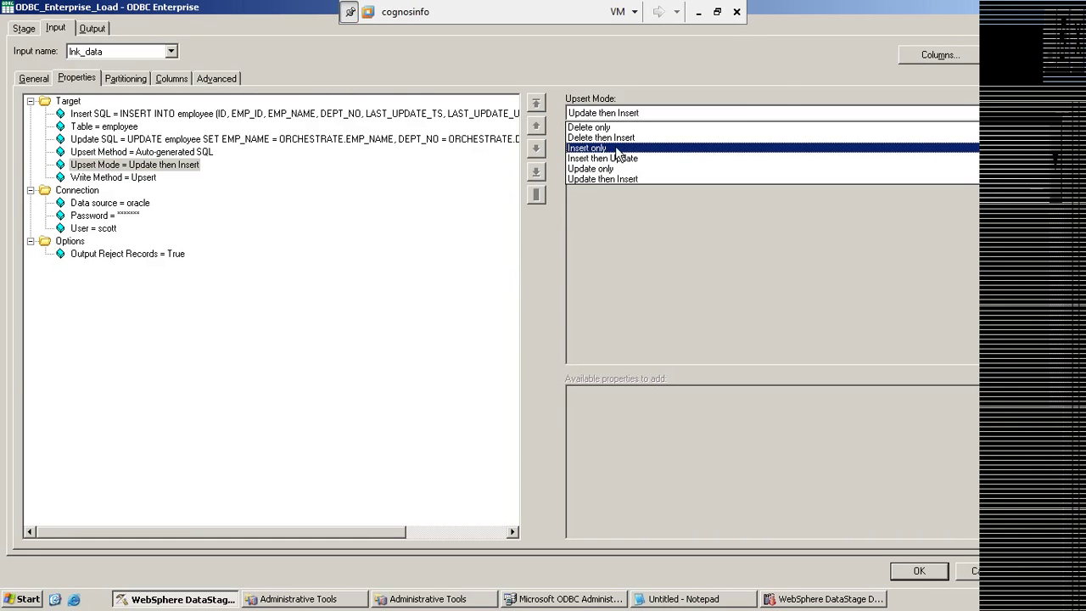
left_click(777, 82)
left_click(967, 570)
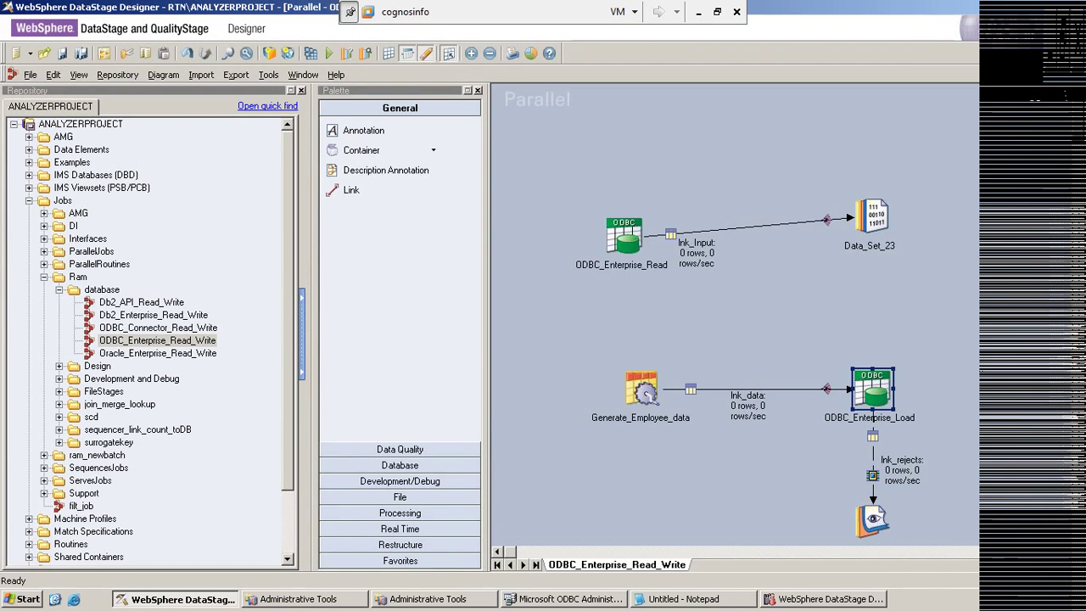
Open the Oracle_Enterprise_Load stage in the Oracle_Enterprise_Read_Write job and try setting its Upsert Order to Insert then Update.
left_click(844, 198)
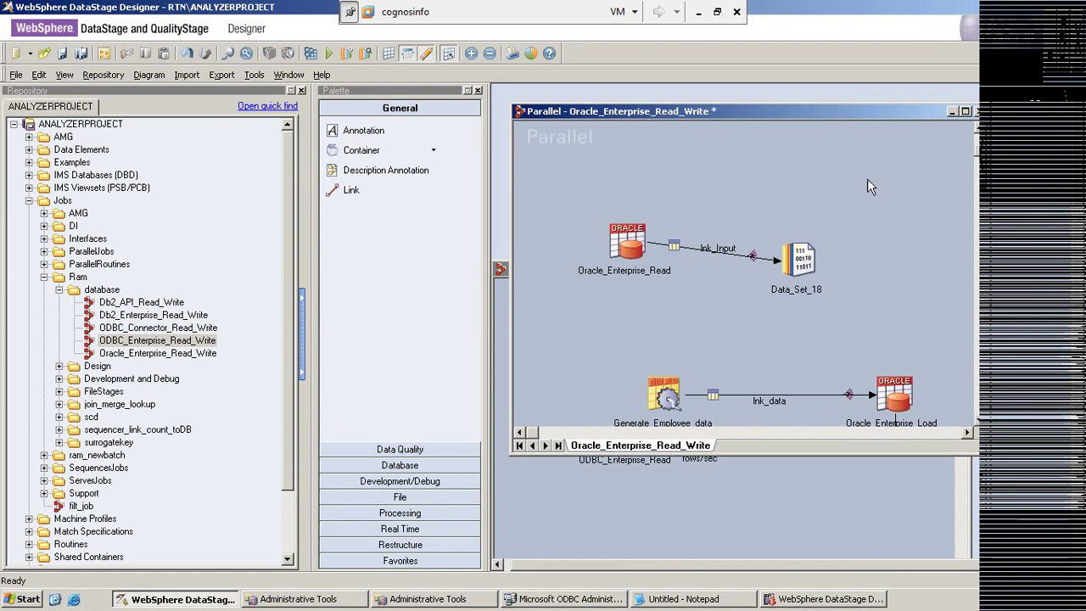
left_click(965, 112)
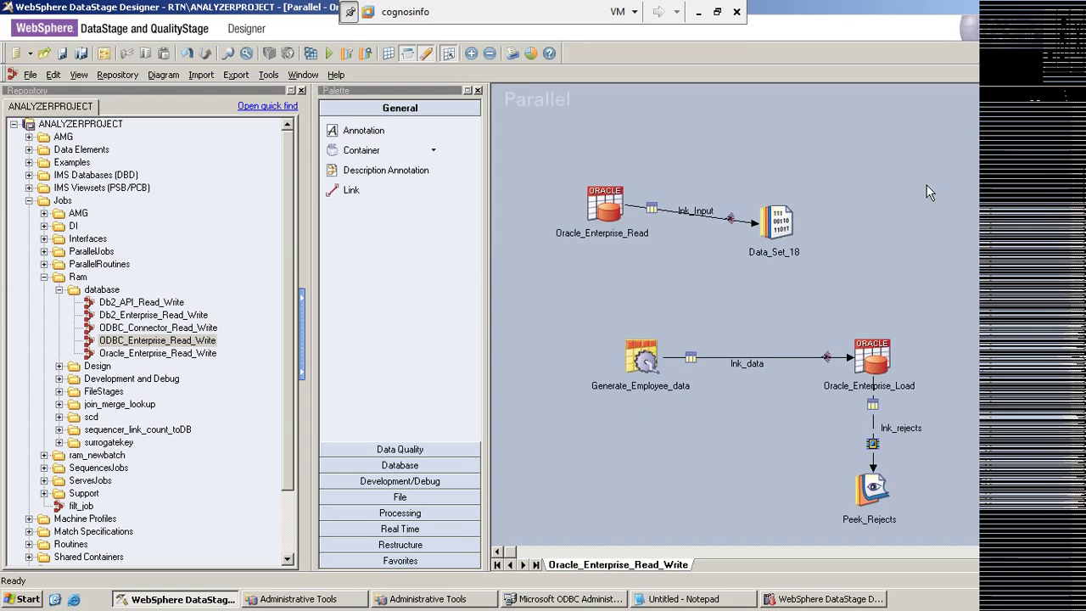
double_click(880, 339)
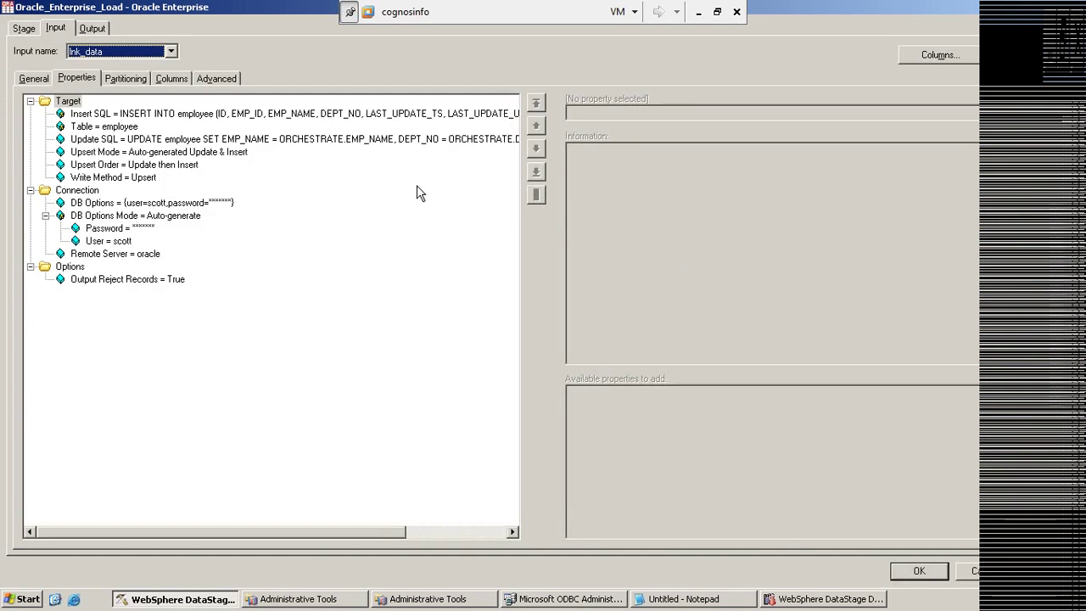
left_click(146, 165)
key("alt+Down")
key("Up")
key("Return")
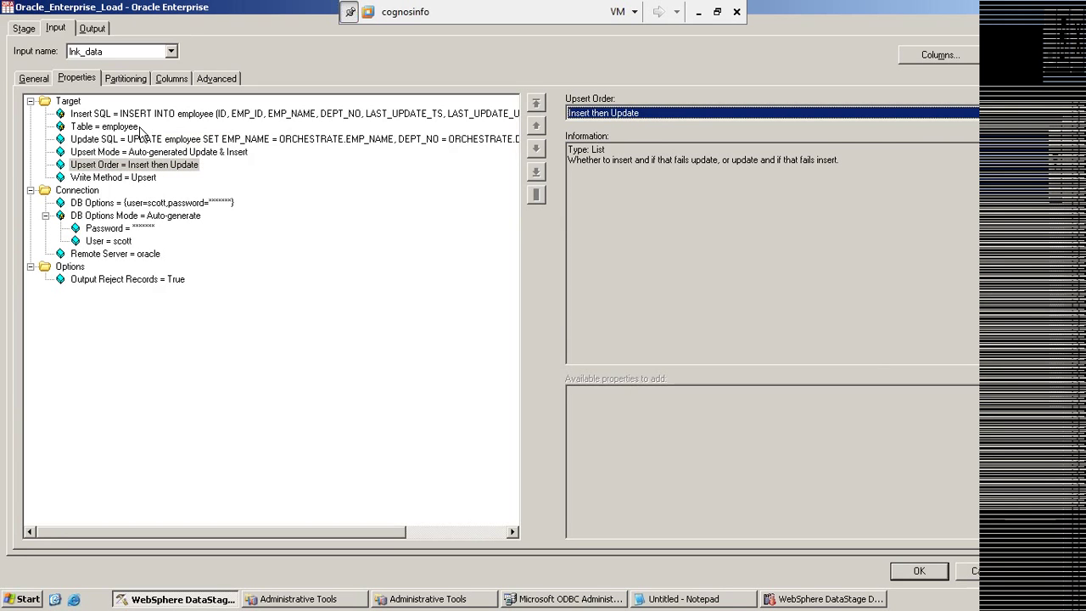
Try setting the Oracle load stage's Upsert Mode to User-defined Update Only, accept removing the dependent properties, and close the stage without keeping the changes.
left_click(97, 139)
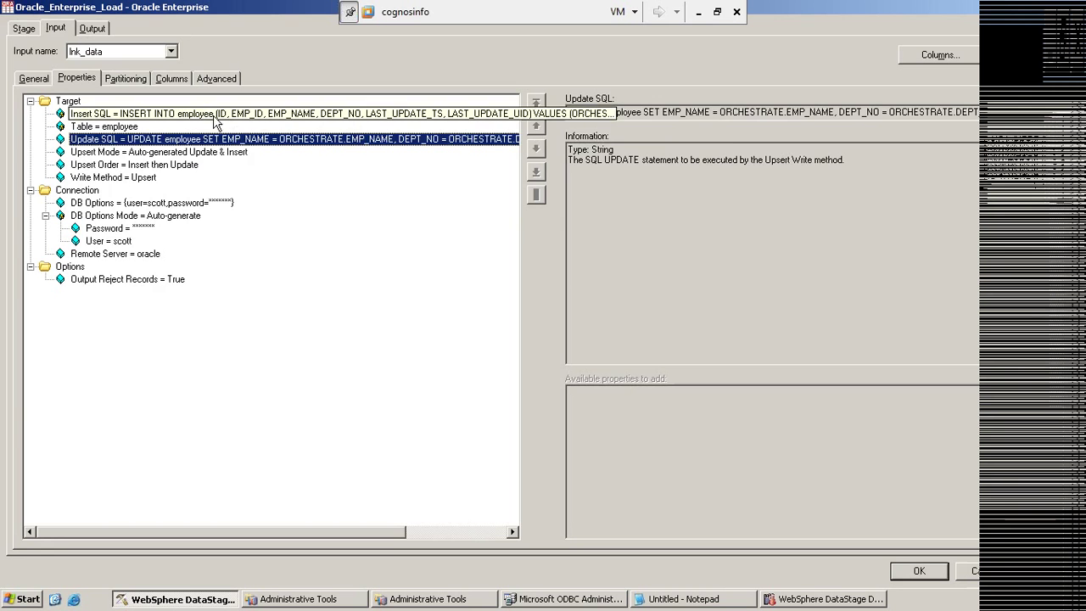
left_click(182, 153)
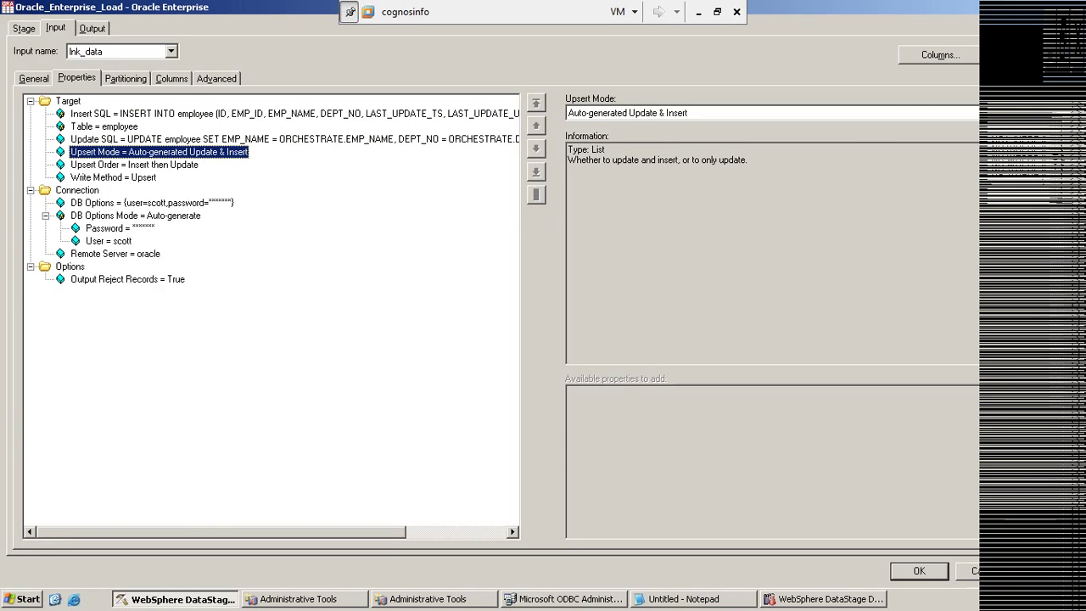
left_click(729, 112)
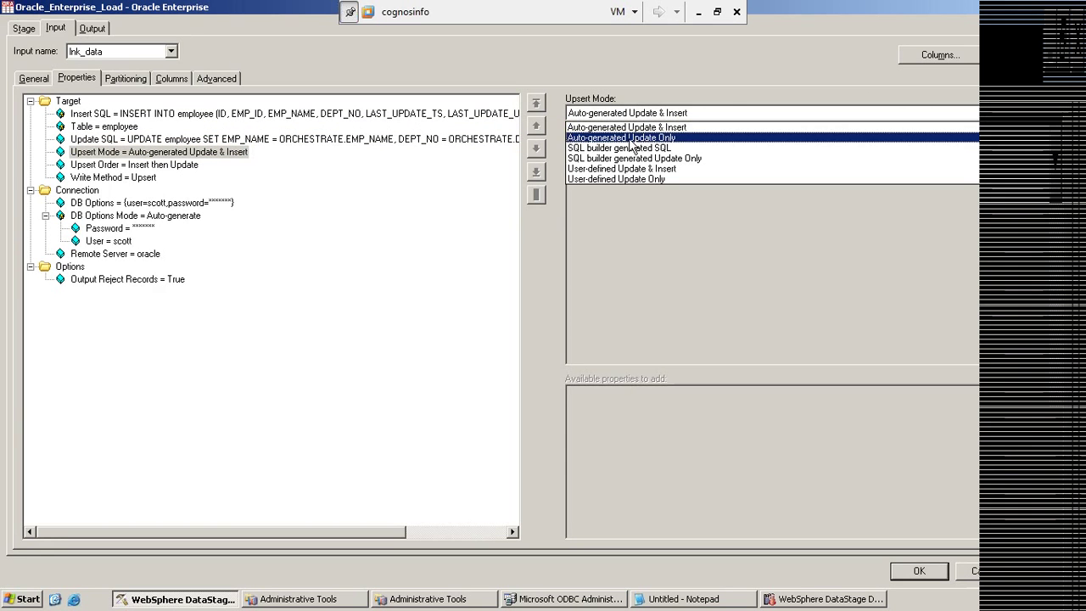
left_click(598, 179)
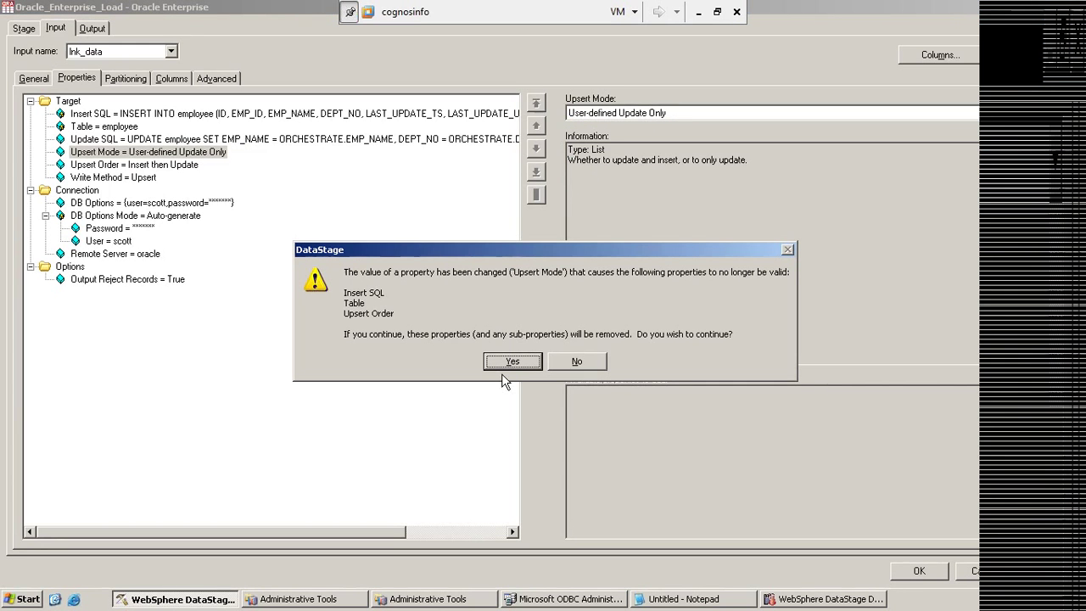
left_click(502, 362)
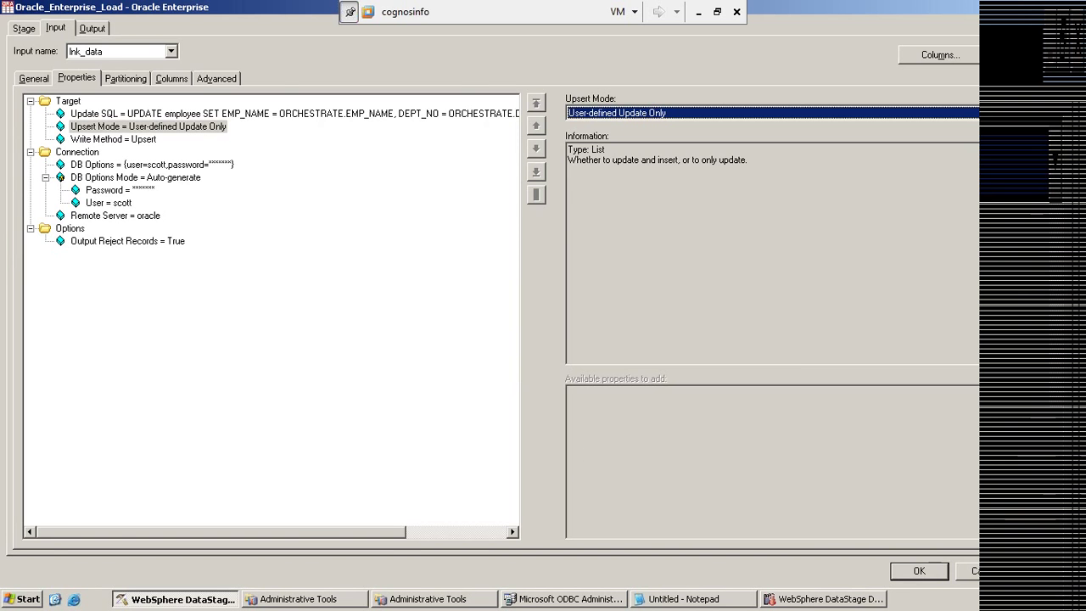
left_click(918, 569)
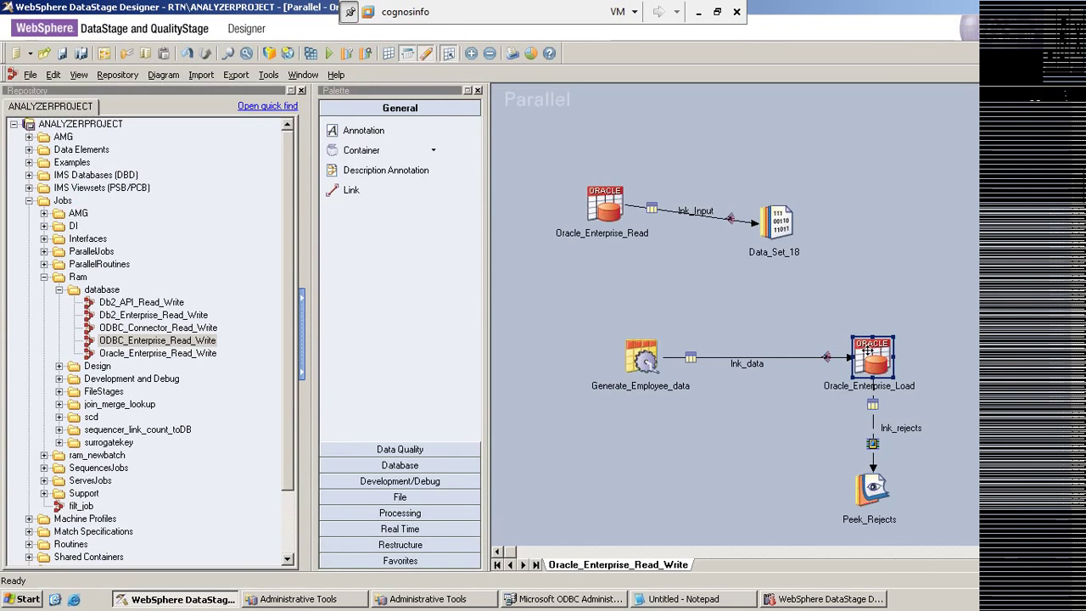
Open the Oracle_Enterprise_Load stage and try setting its Upsert Order to Insert then Update.
double_click(869, 350)
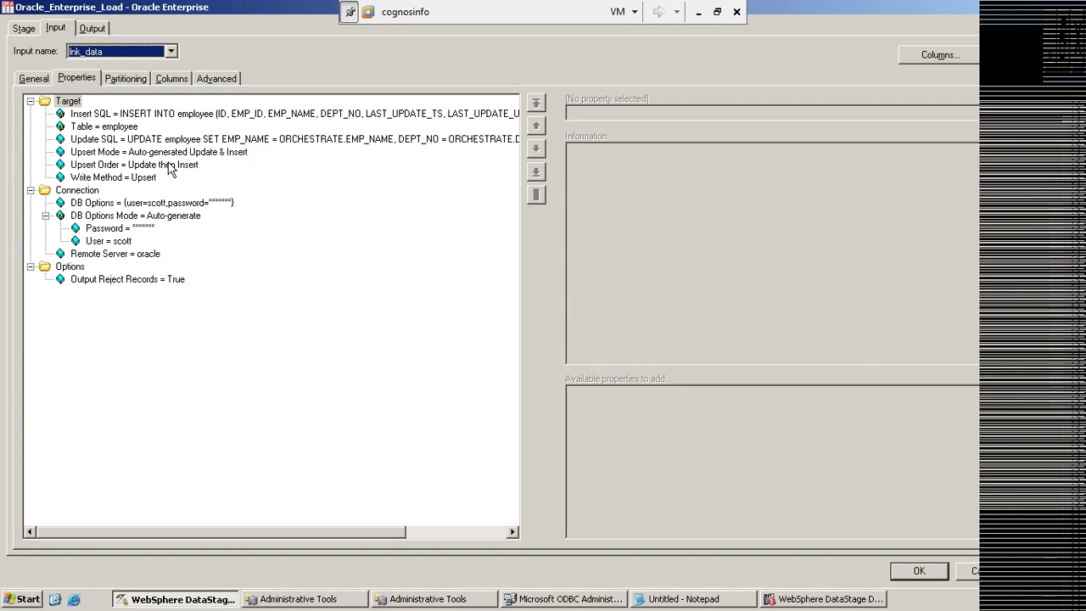
left_click(106, 180)
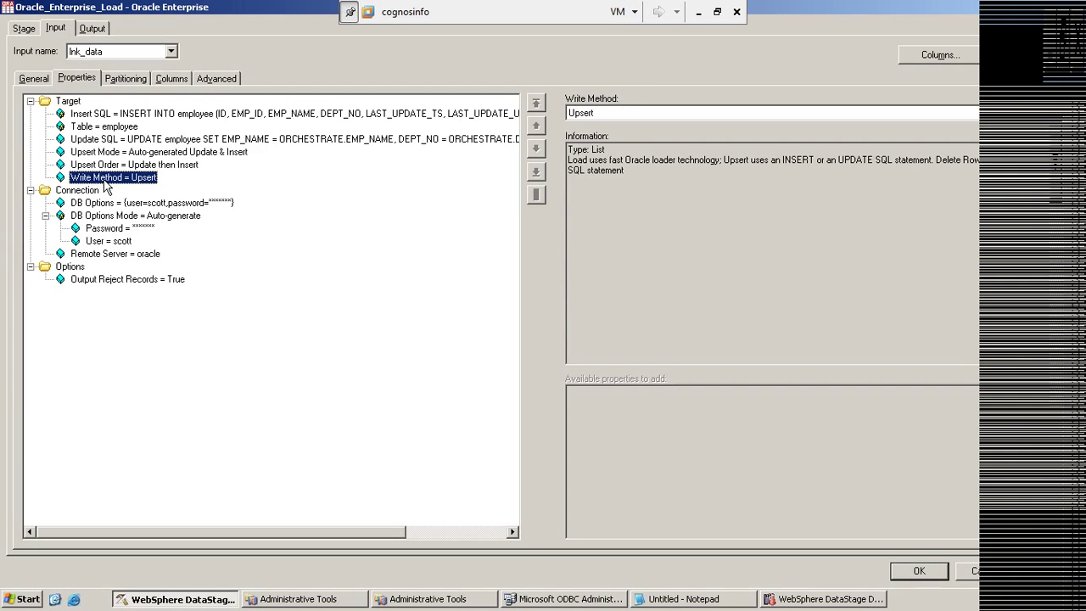
left_click(96, 166)
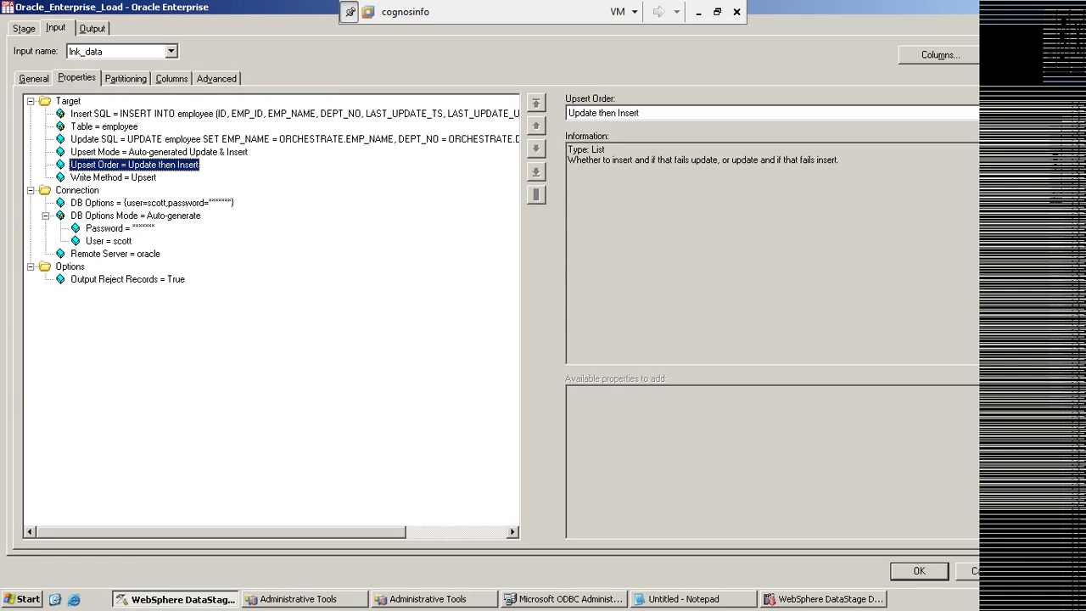
left_click(624, 113)
left_click(599, 127)
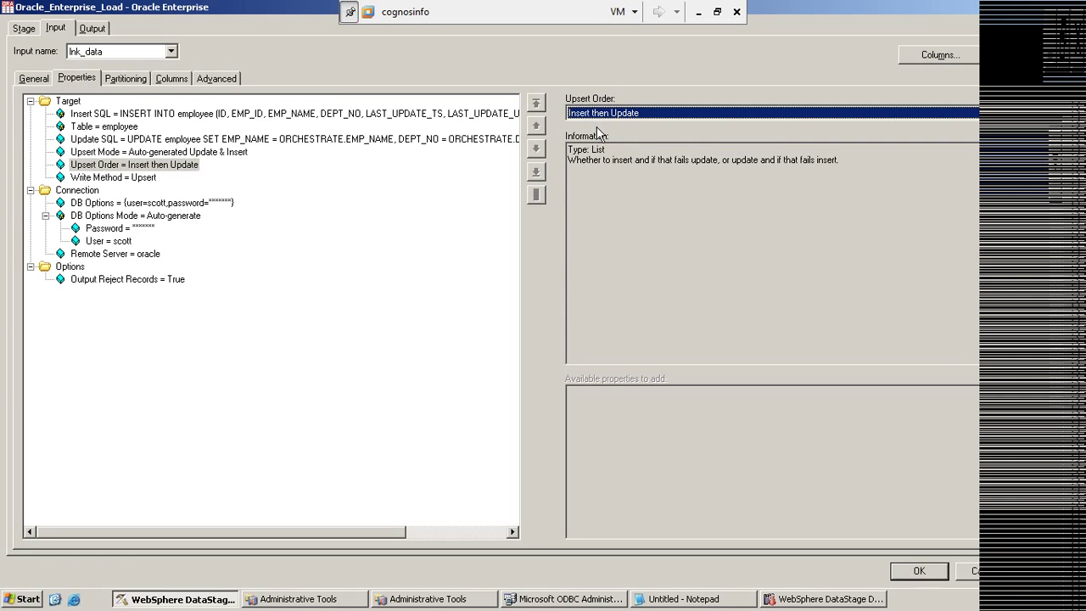
Examine the Upsert Mode options of the Oracle load stage, including the SQL builder generated choices, keeping Auto-generated Update & Insert.
left_click(96, 153)
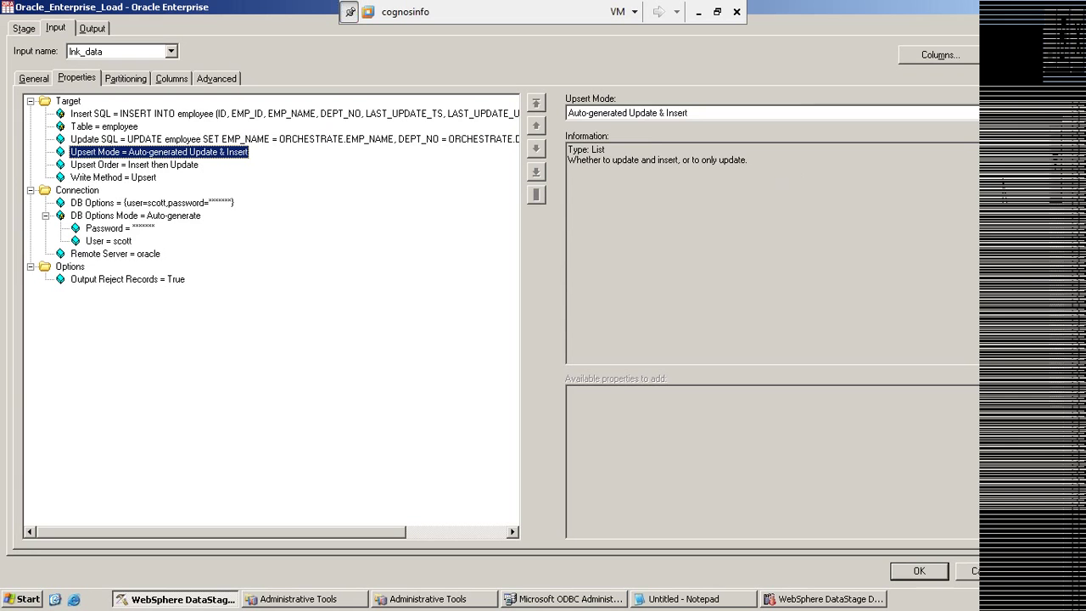
left_click(624, 113)
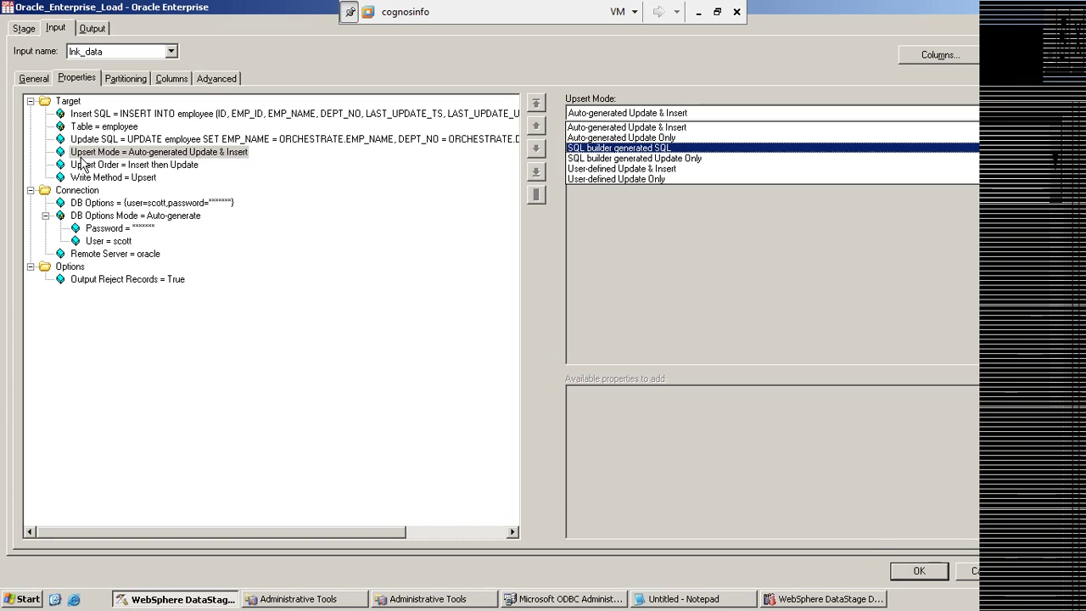
left_click(745, 72)
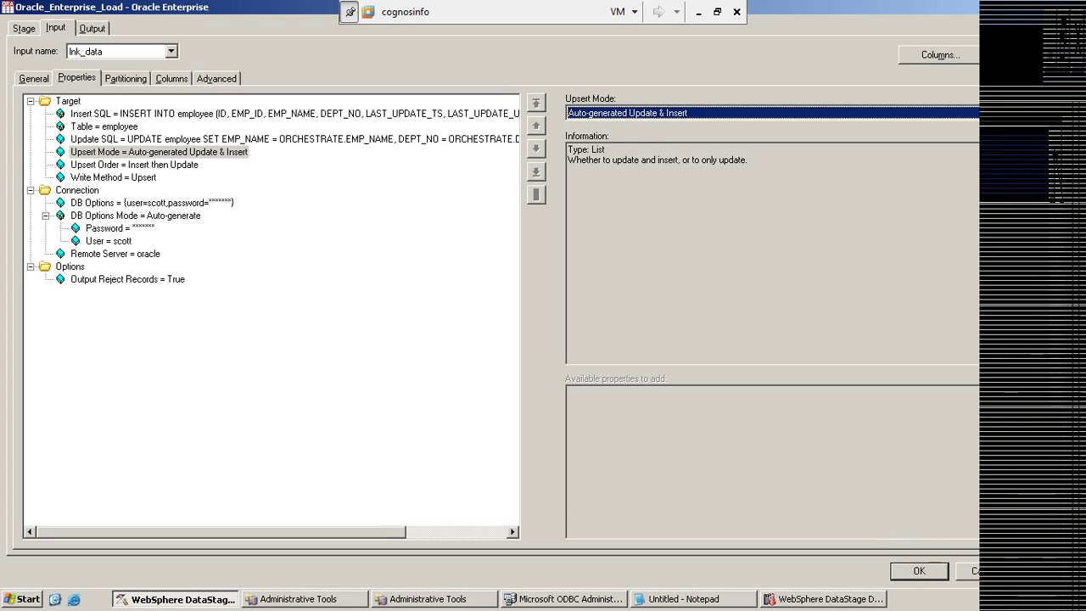
key("alt+Down")
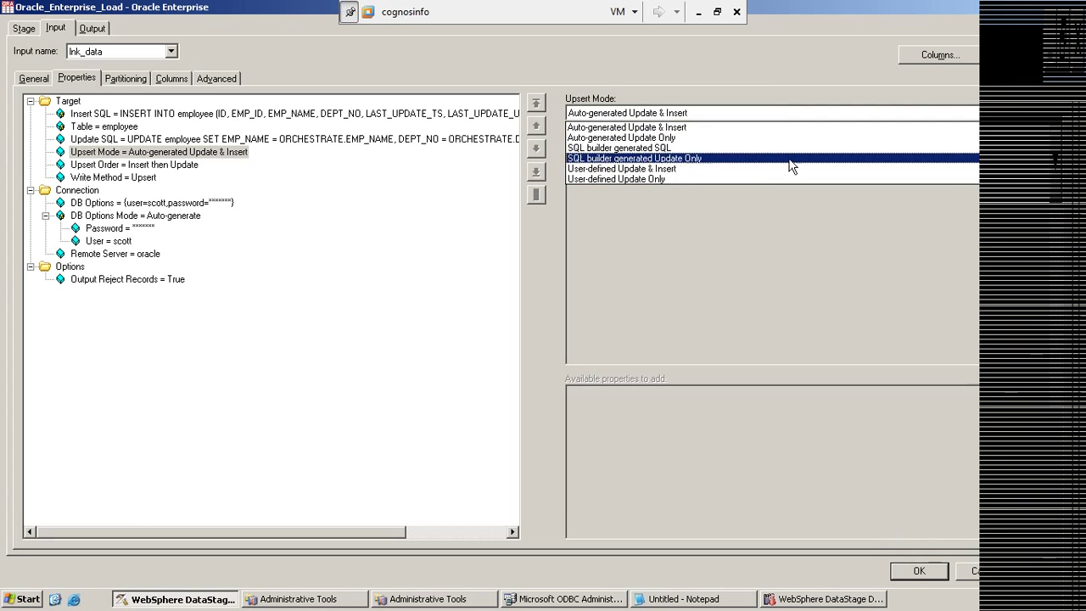
left_click(857, 82)
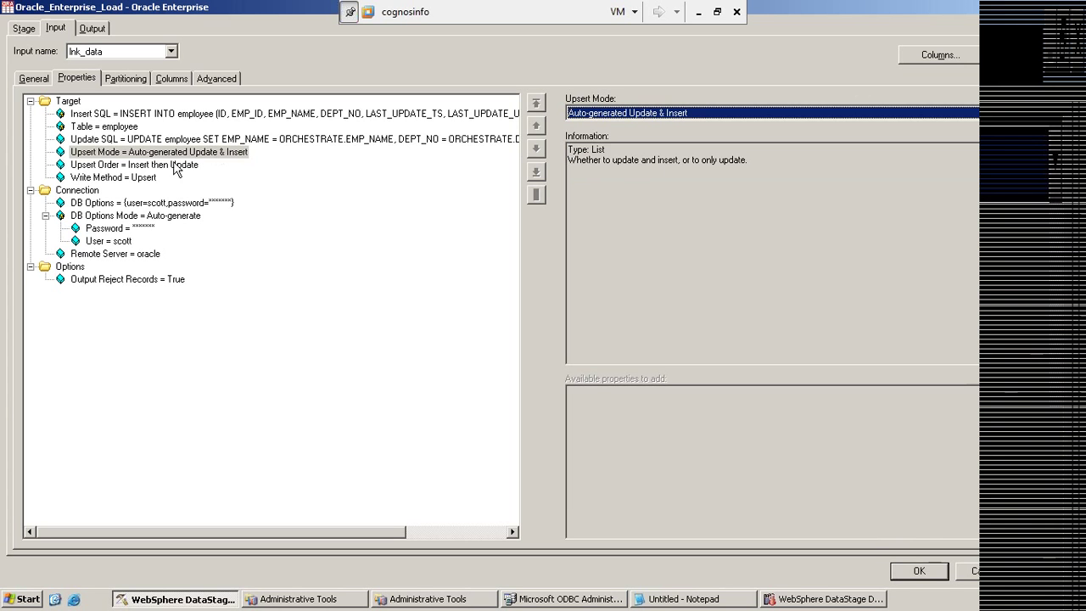
Set the Upsert Order back to Update then Insert and review the Upsert Mode choices again.
left_click(123, 164)
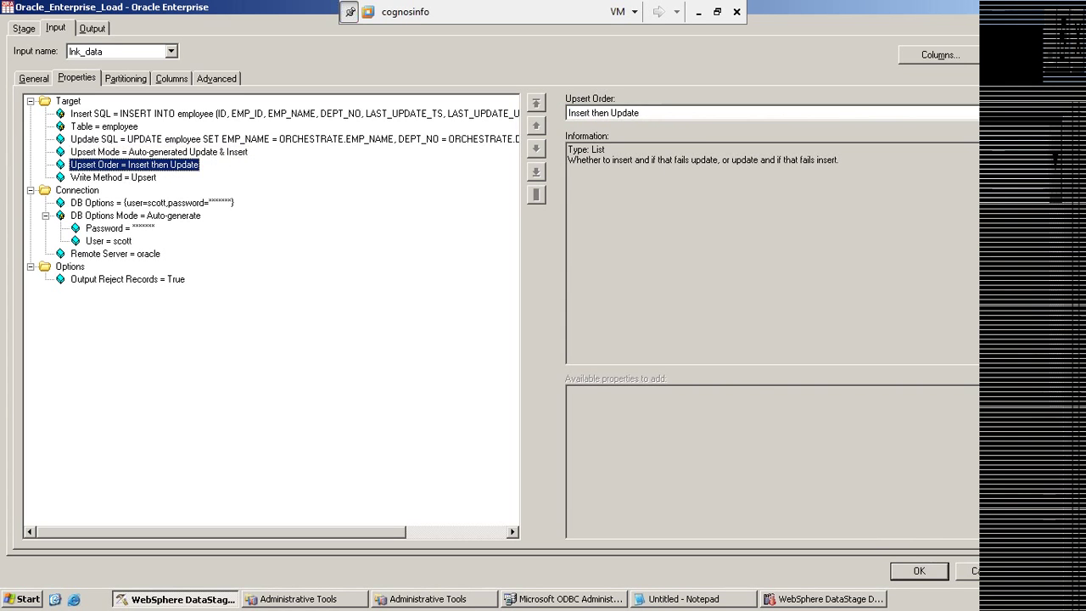
left_click(792, 112)
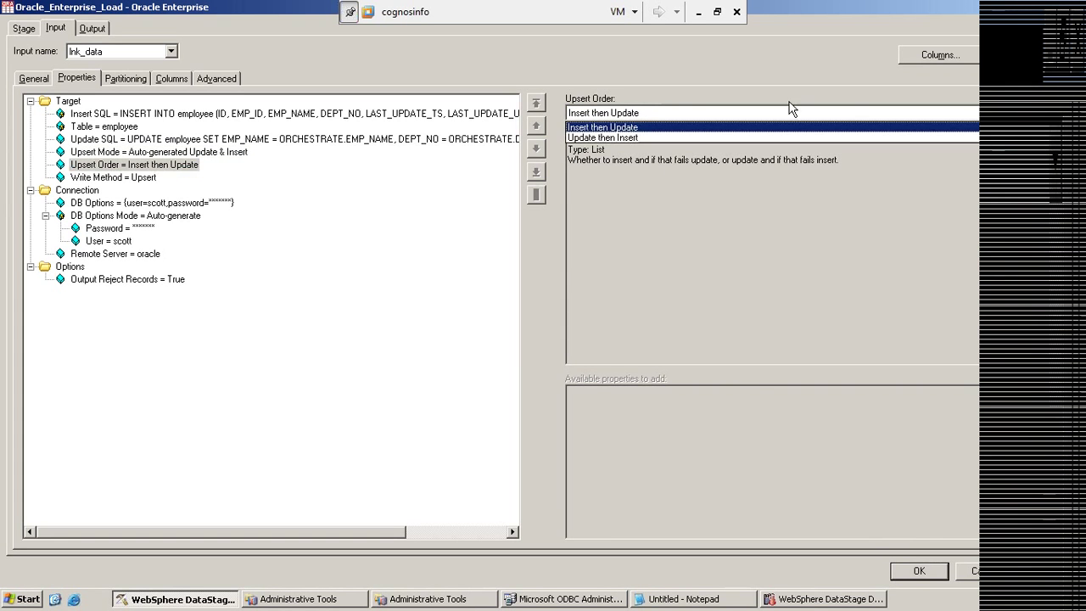
left_click(606, 137)
key("Up")
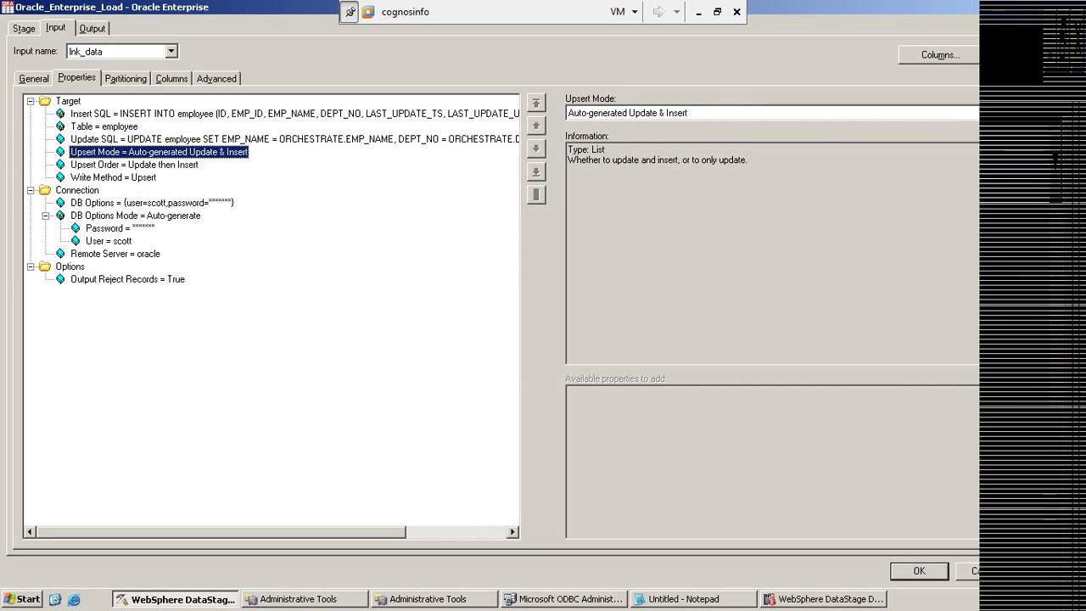
left_click(877, 113)
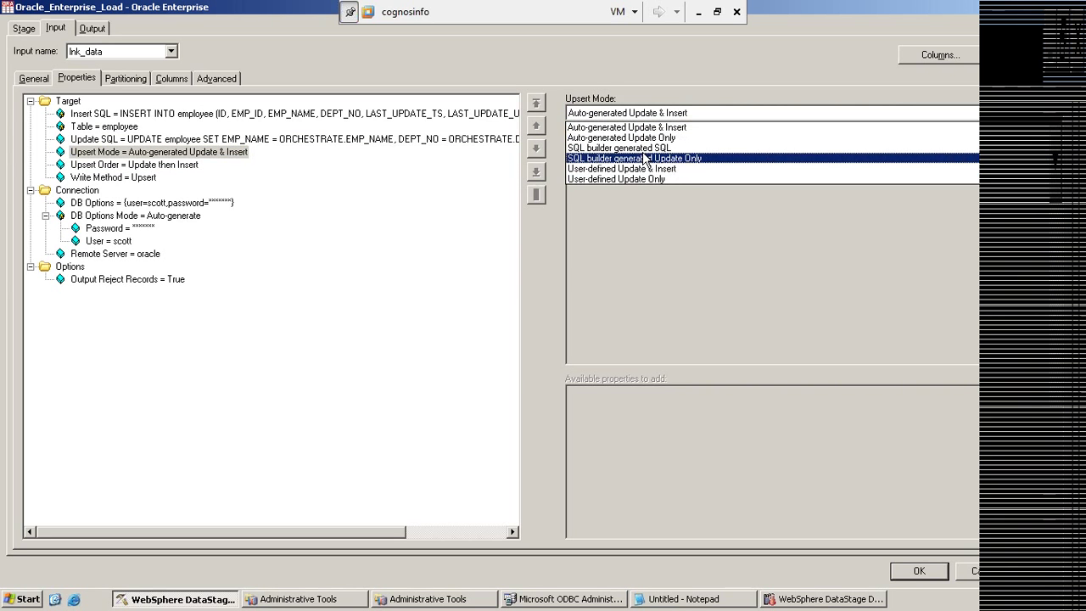
left_click(347, 198)
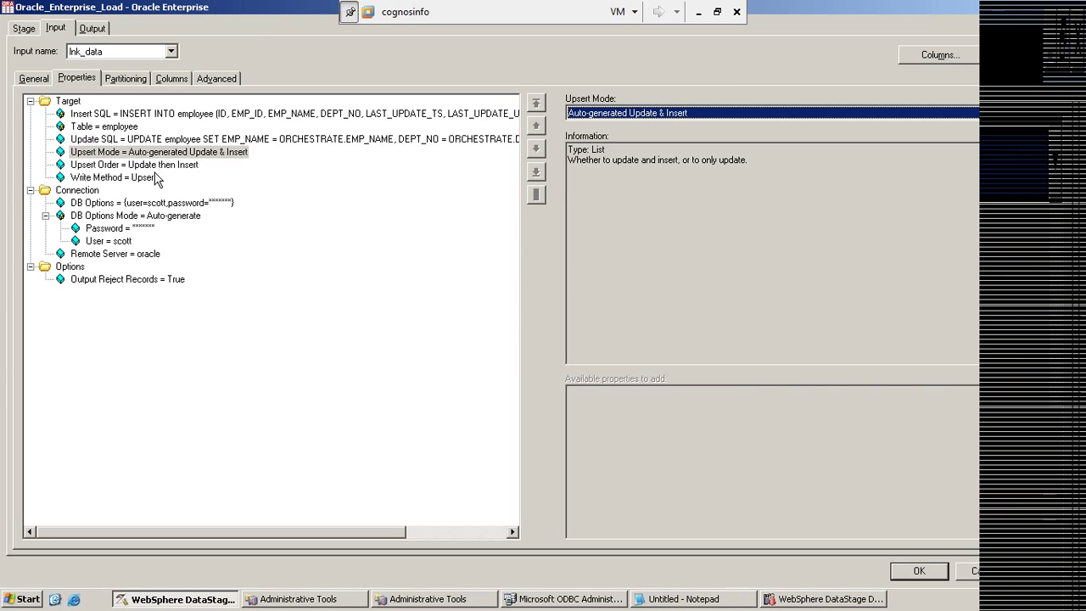
Try setting the Oracle load stage's Write Method to Load, accepting the removal of the dependent properties.
left_click(145, 178)
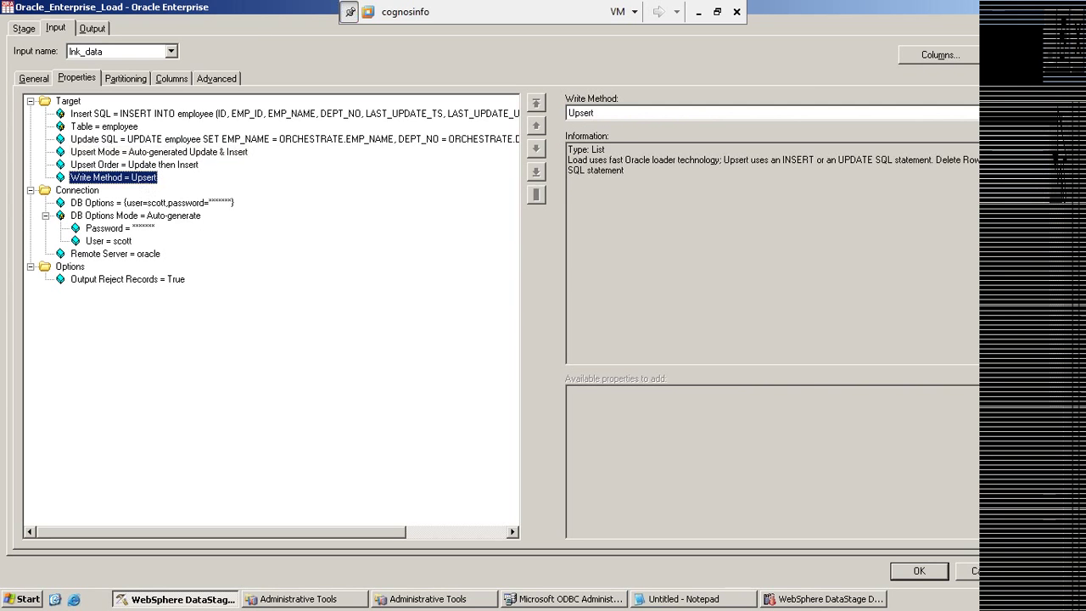
left_click(967, 113)
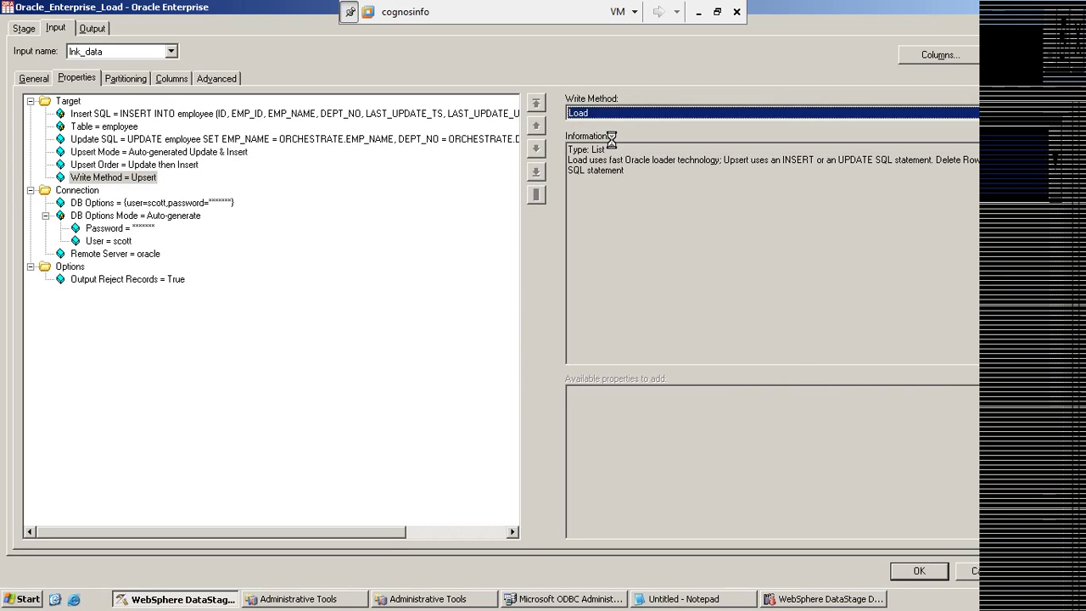
left_click(612, 139)
left_click(502, 366)
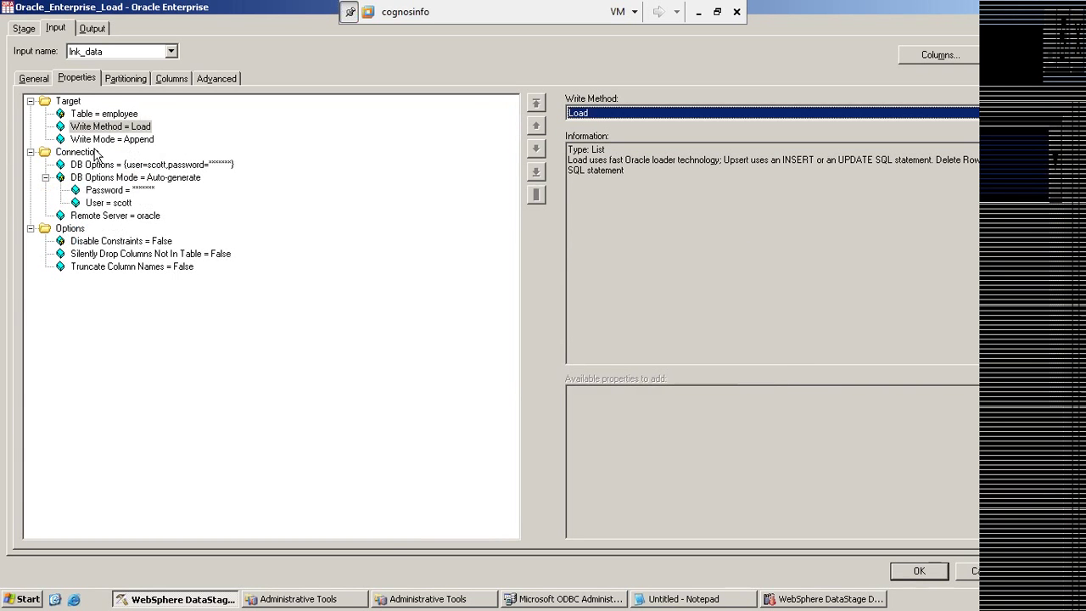
Review the Write Mode choices available for the Load method, keep Append, and close the stage without keeping the changes.
left_click(100, 139)
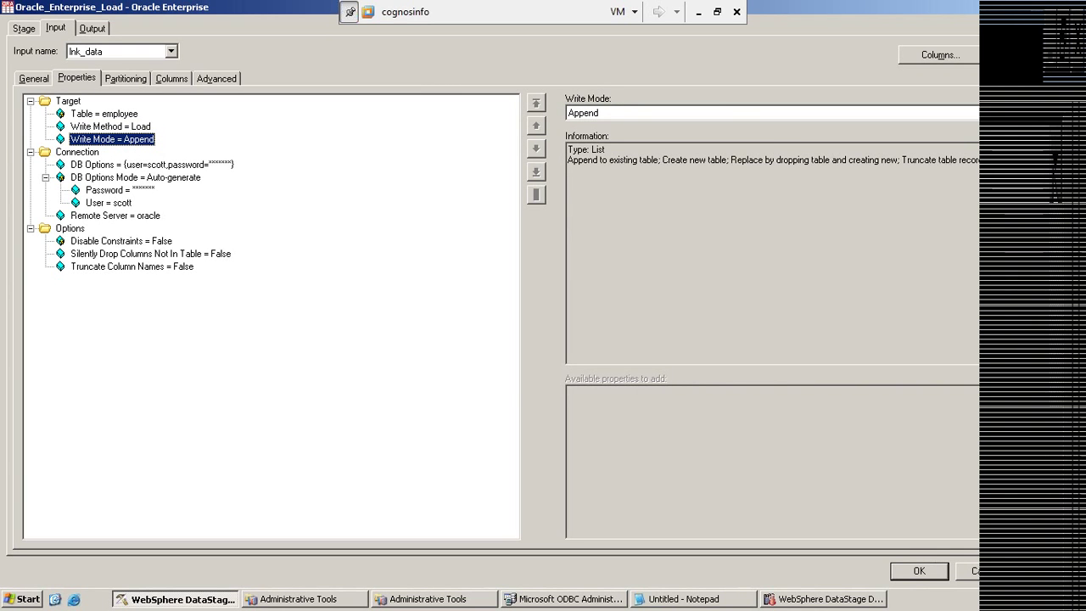
left_click(1036, 113)
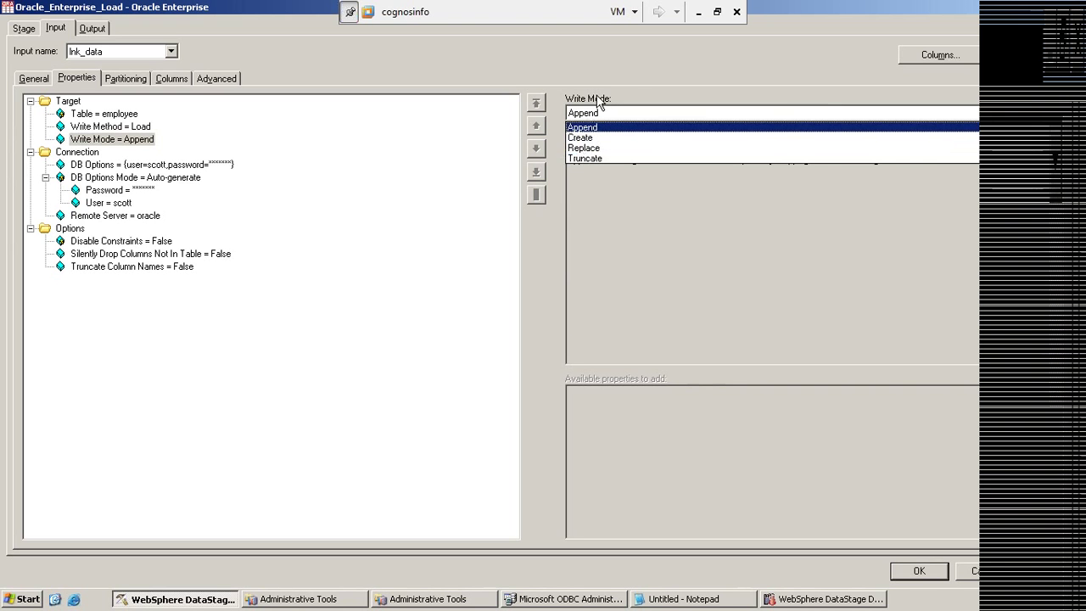
left_click(582, 127)
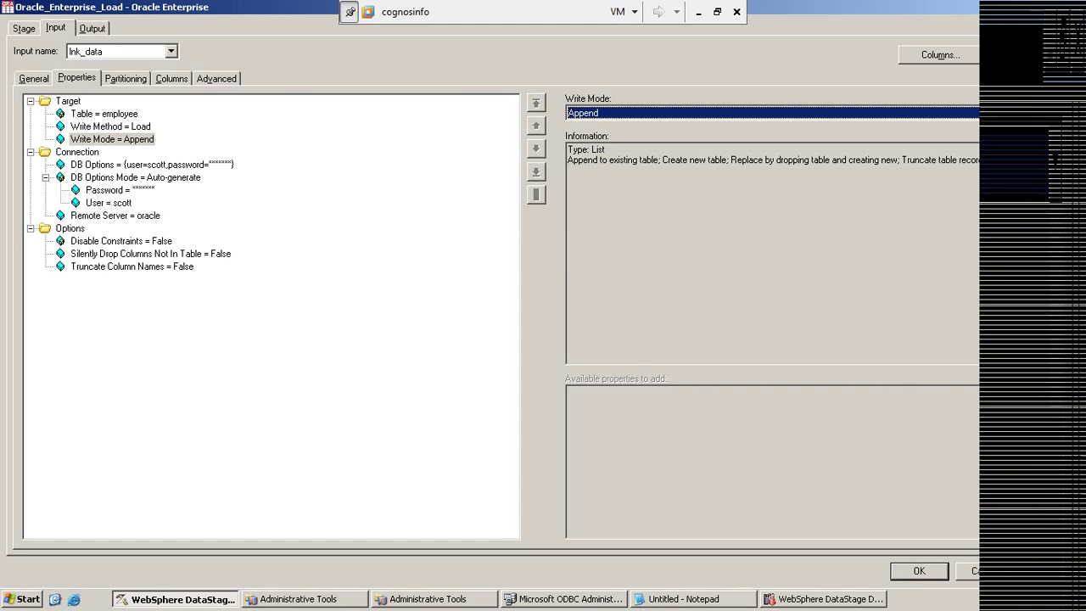
left_click(984, 571)
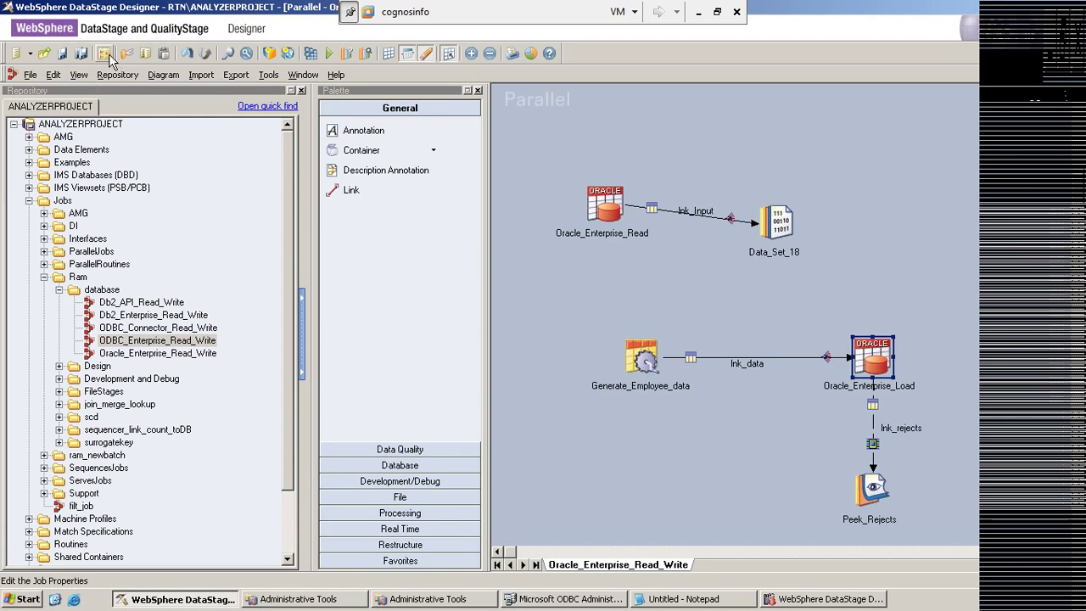
Try adding the SQL*Load options environment variable ($APT_ORACLE_LOAD_OPTIONS) to the Oracle_Enterprise_Read_Write job's parameters.
double_click(671, 315)
left_click(206, 172)
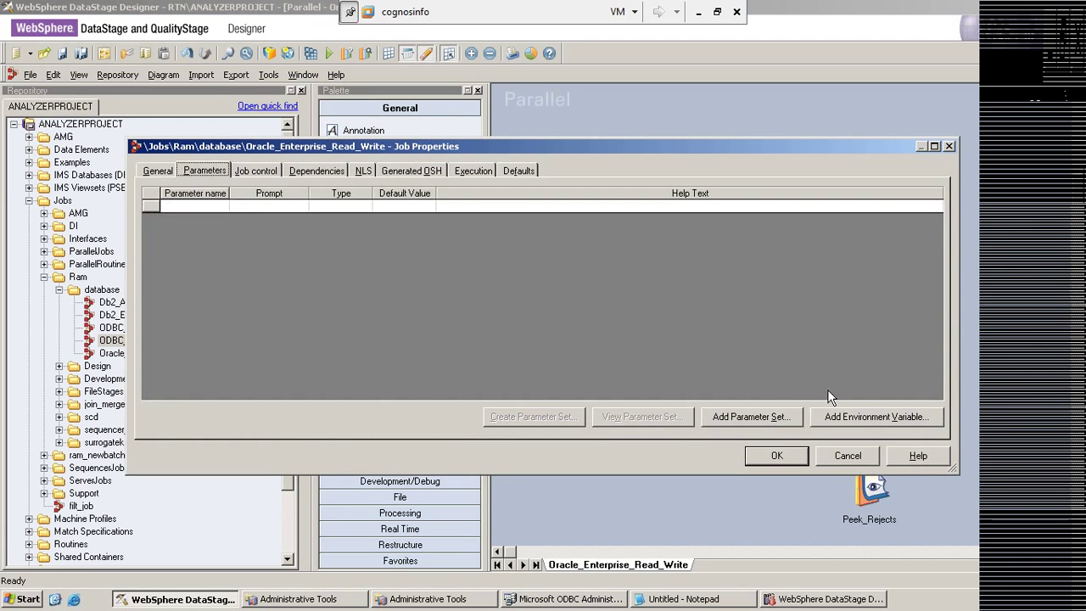
left_click(901, 418)
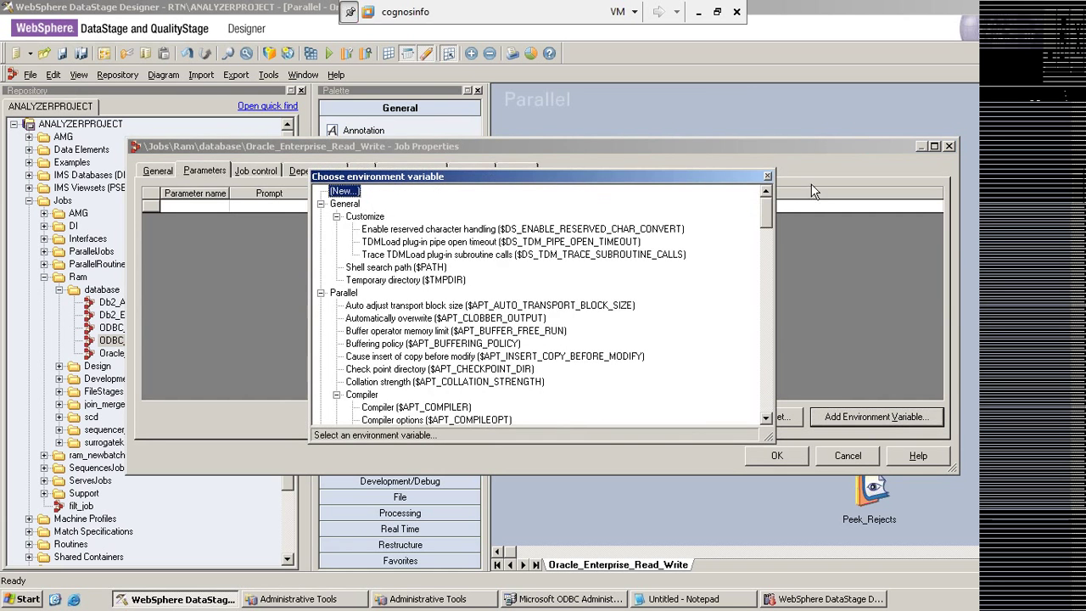
left_click(765, 419)
left_click_drag(764, 421, 765, 421)
left_click(765, 420)
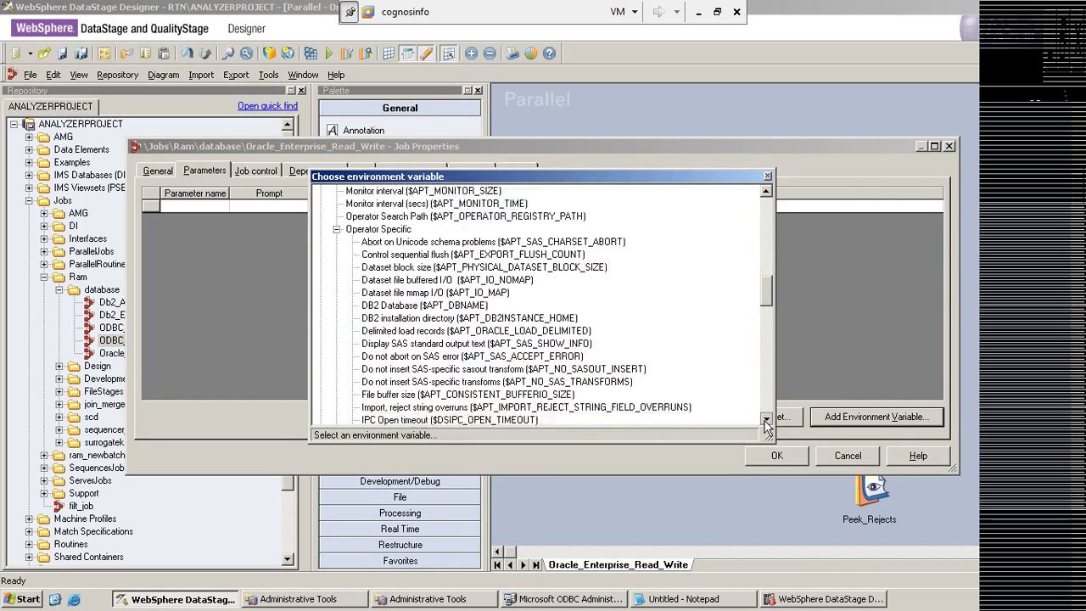
left_click(765, 420)
left_click(765, 420)
left_click(765, 420)
left_click(765, 420)
left_click(765, 420)
left_click(765, 420)
left_click(765, 420)
left_click(765, 420)
left_click(764, 420)
left_click(764, 420)
left_click(765, 420)
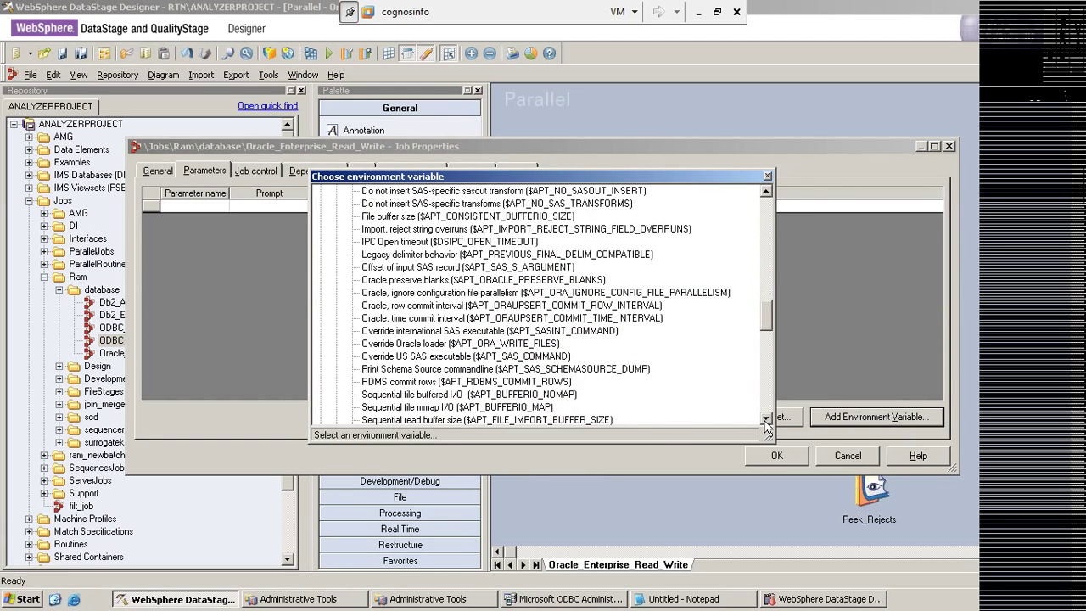
left_click(765, 420)
left_click(765, 420)
left_click(764, 419)
left_click(765, 419)
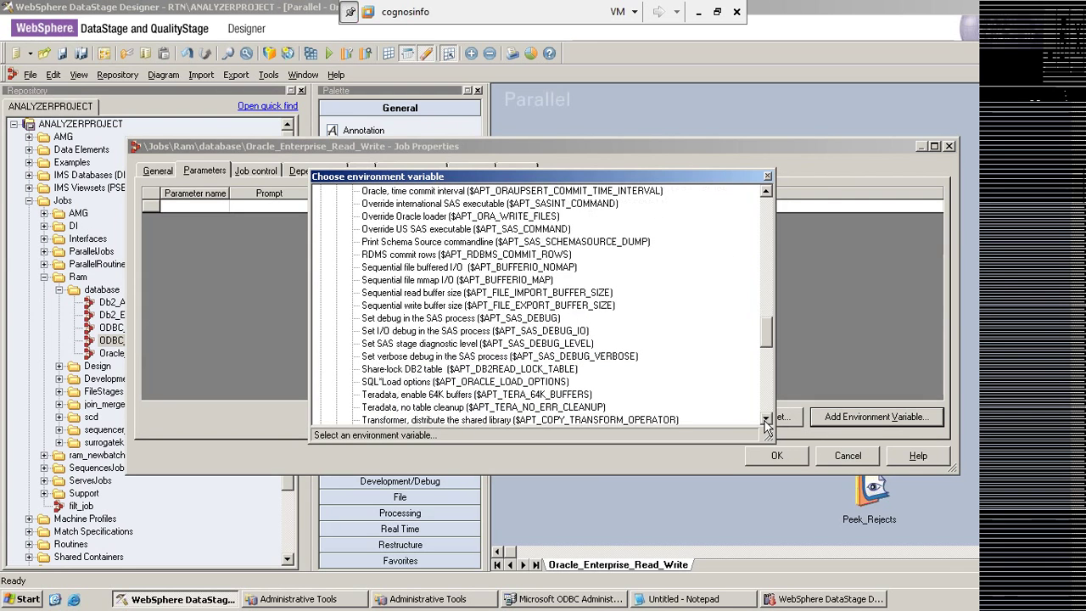
double_click(397, 382)
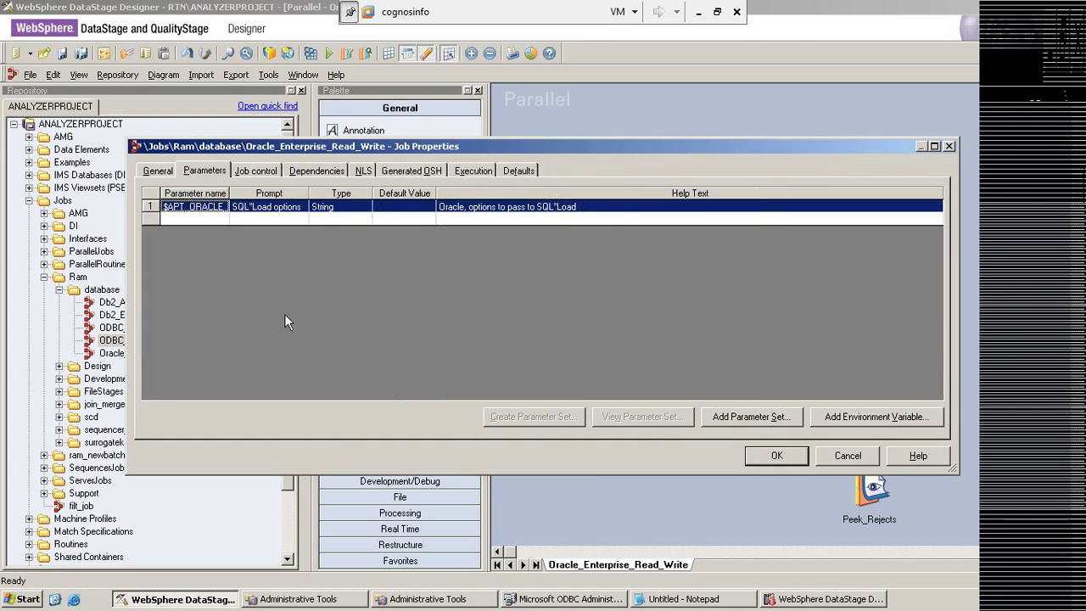
Try the default value (parallel=true,direct=true) for the SQL*Load options parameter, and close the job properties without keeping the changes.
left_click(394, 211)
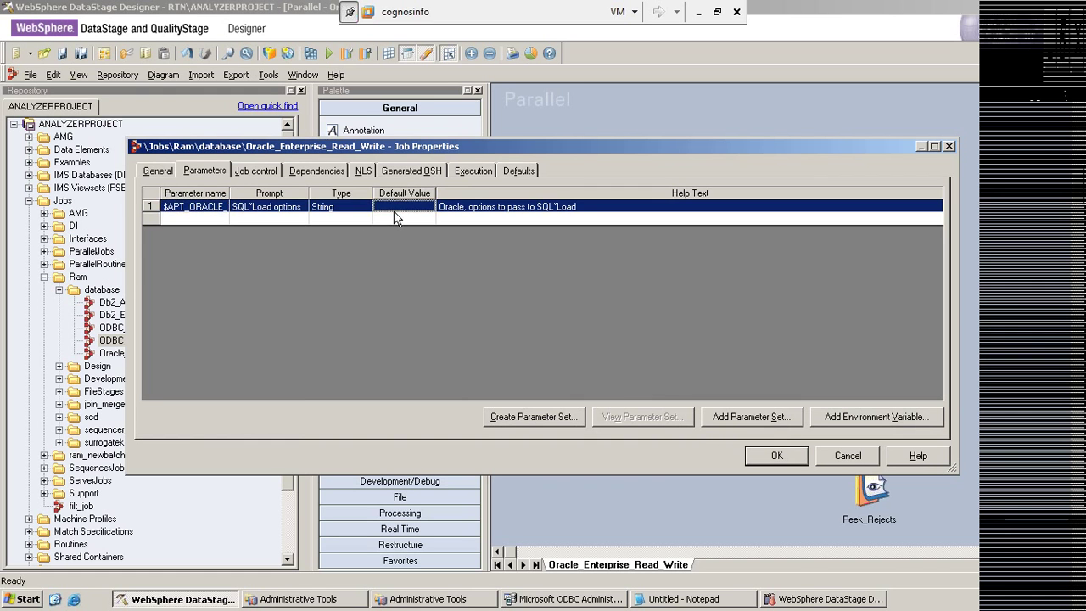
left_click(394, 209)
type("(paralle")
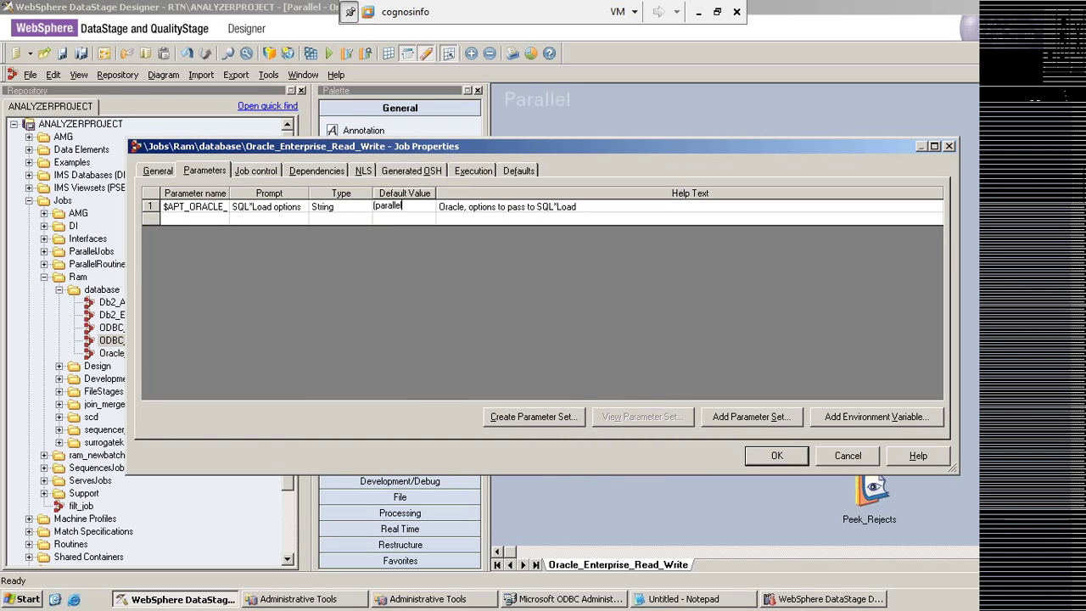
type("l=true,")
left_click_drag(435, 193, 510, 194)
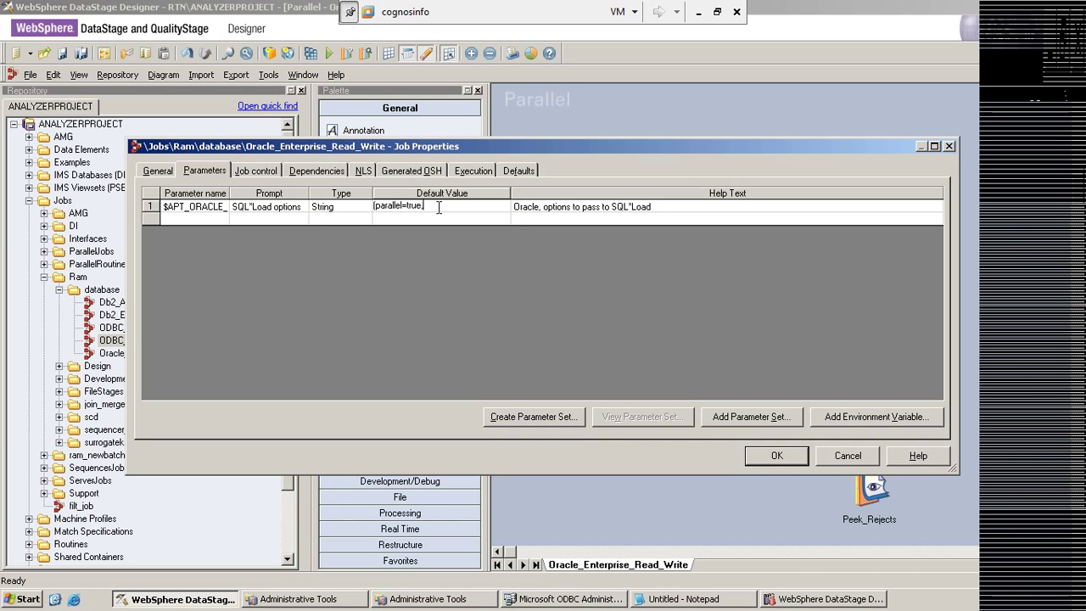
type("direct=true)")
left_click(850, 455)
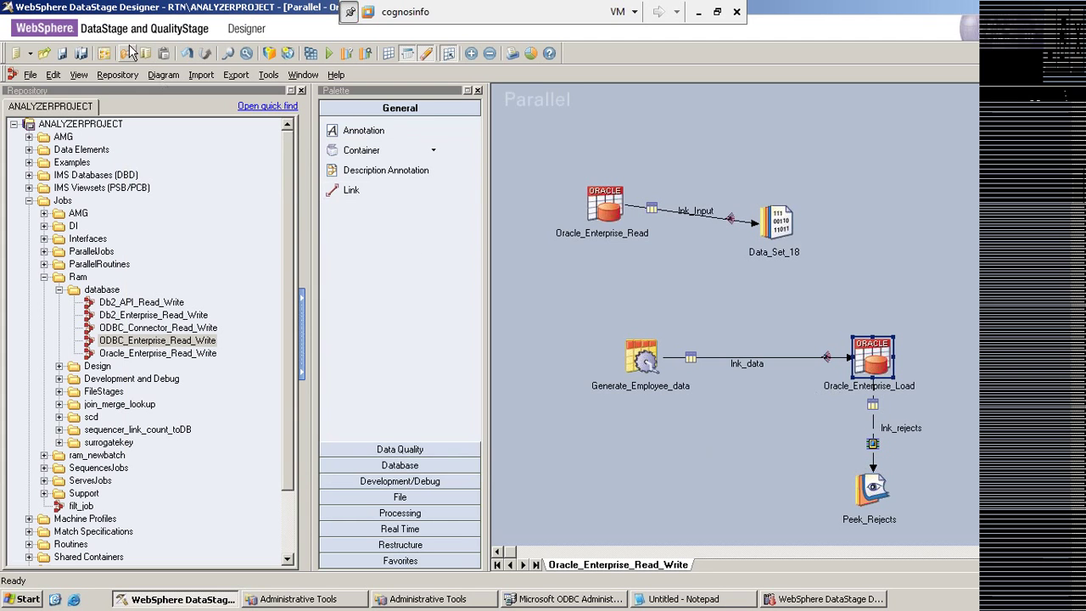
Add the Insert Array Size property under Insert SQL in the Oracle_Enterprise_Load stage, set it to 5000, and accept the stage settings.
double_click(874, 365)
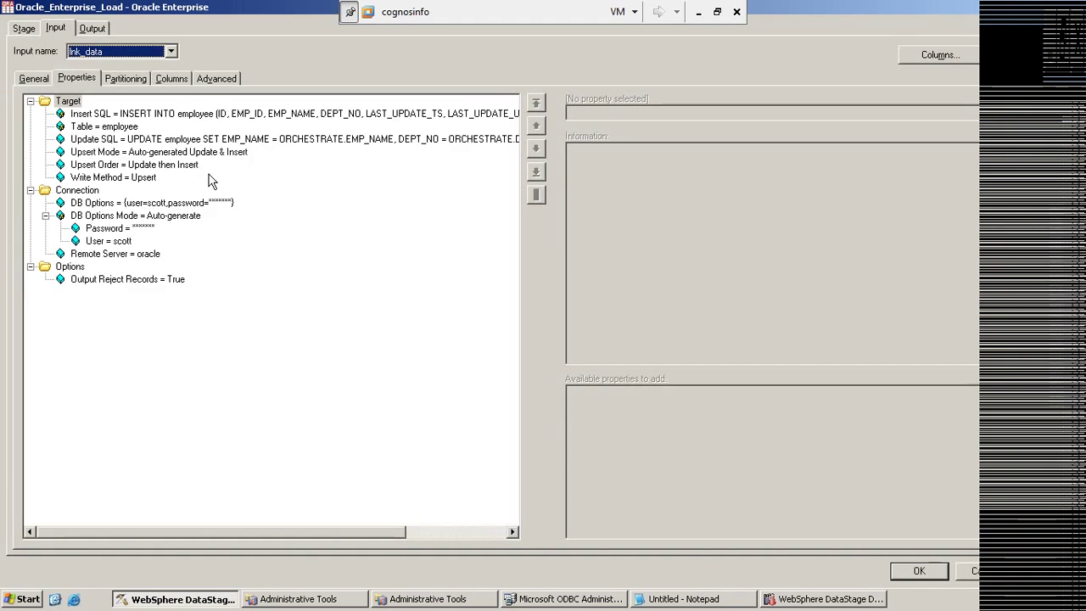
left_click(102, 119)
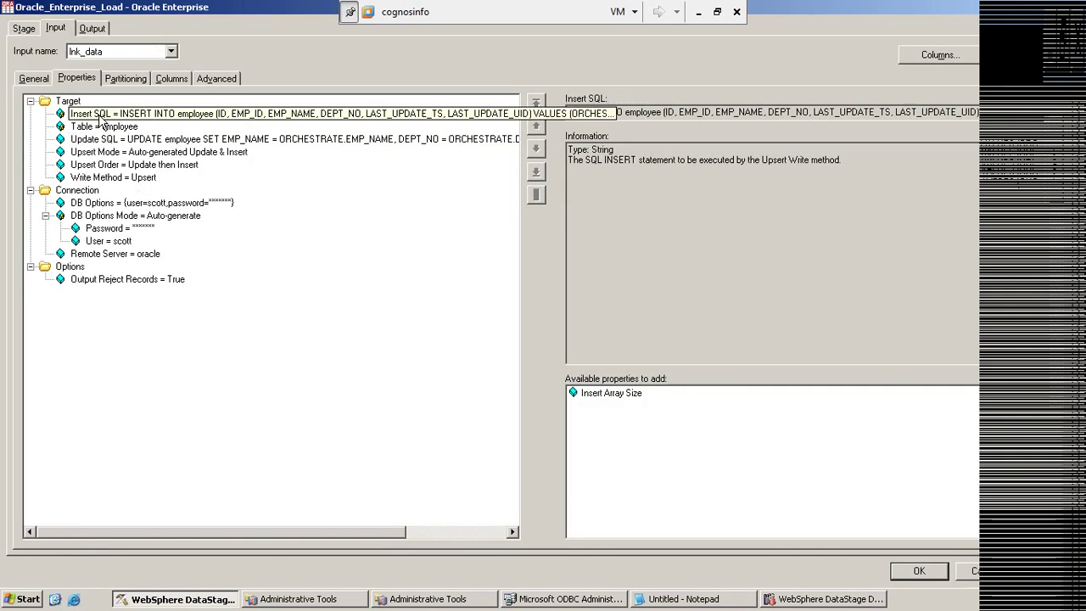
left_click(610, 393)
type("5000")
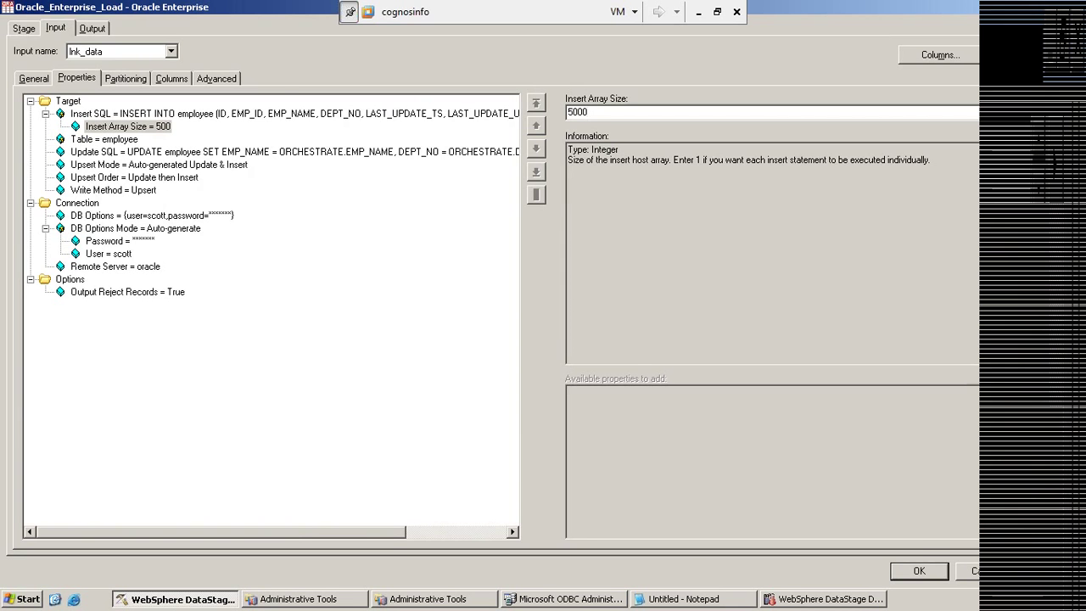
left_click(918, 570)
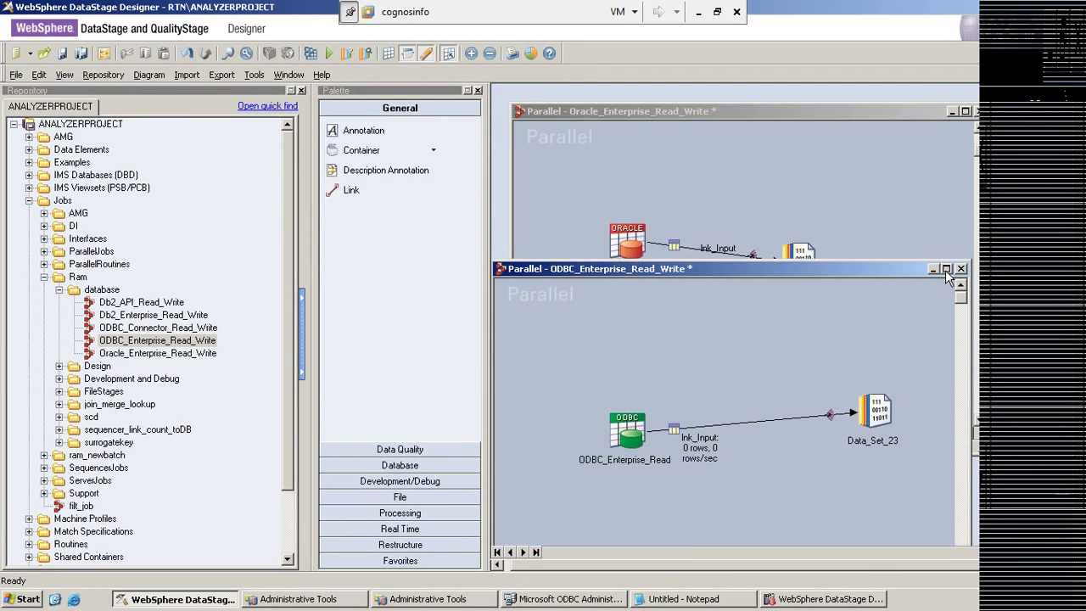
Add the Insert Array Size option with a value of 2000 to the ODBC_Enterprise_Load stage and accept the stage settings.
left_click(944, 270)
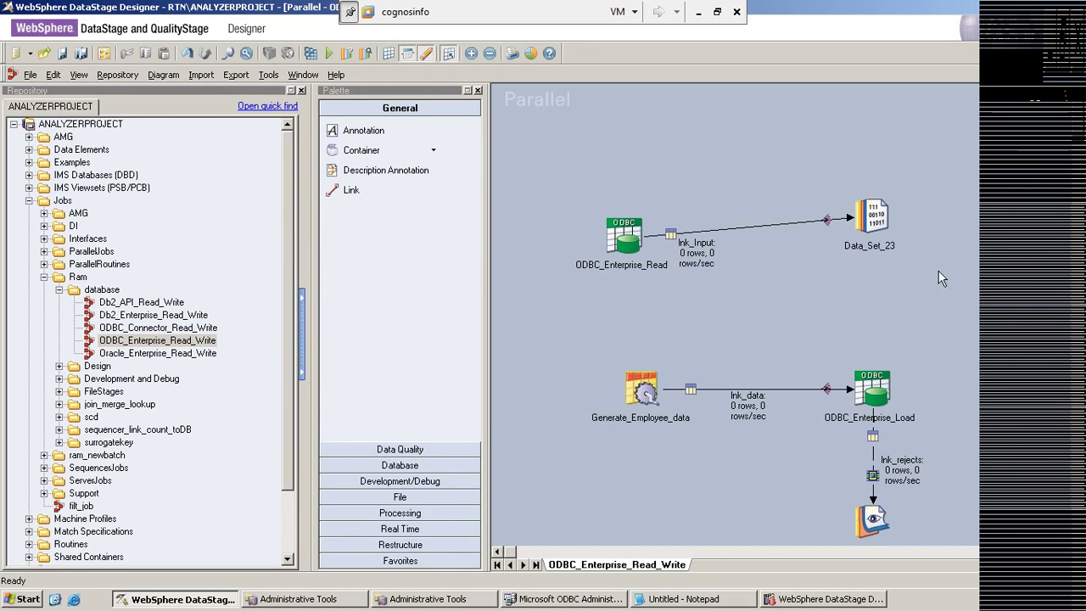
double_click(870, 383)
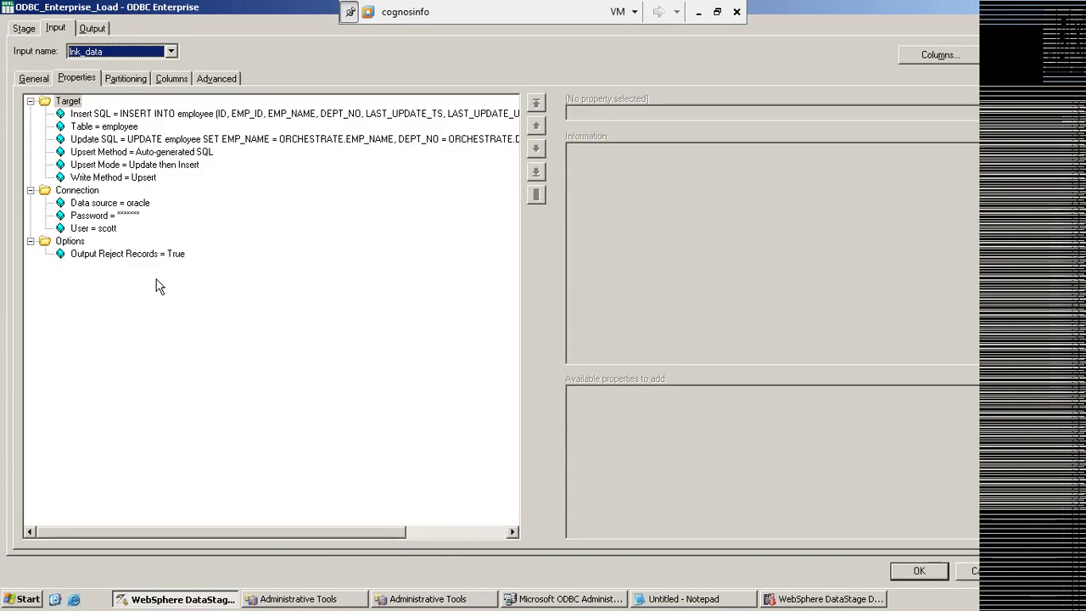
left_click(76, 242)
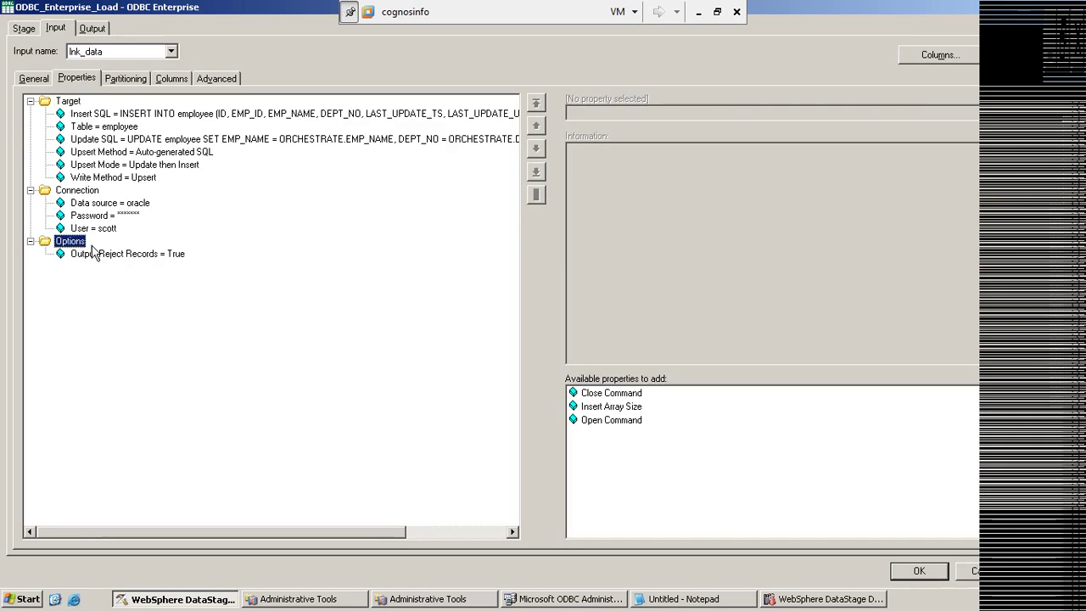
left_click(608, 407)
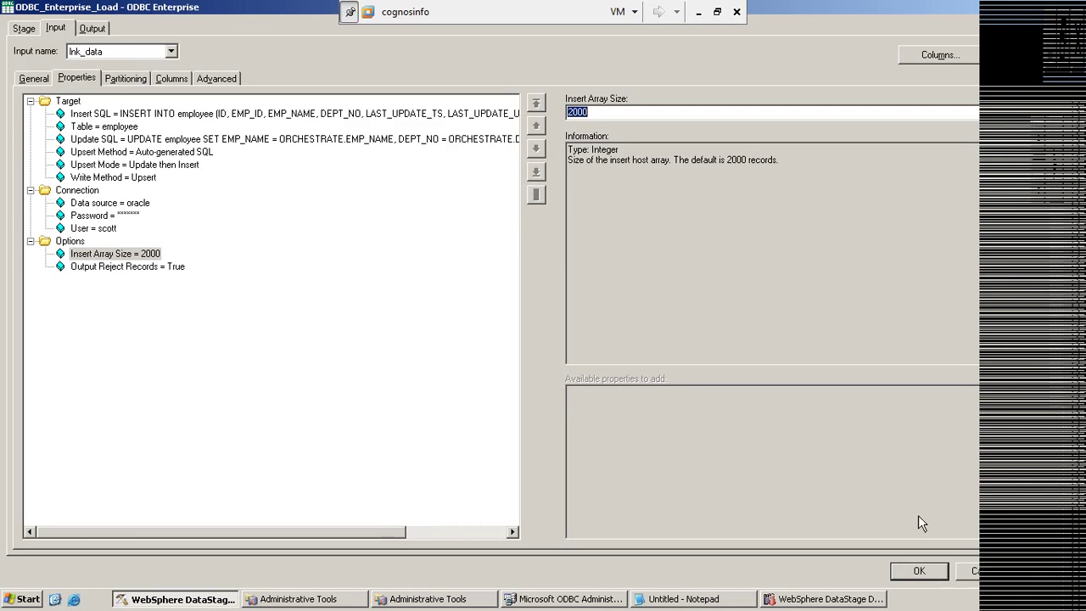
left_click(919, 570)
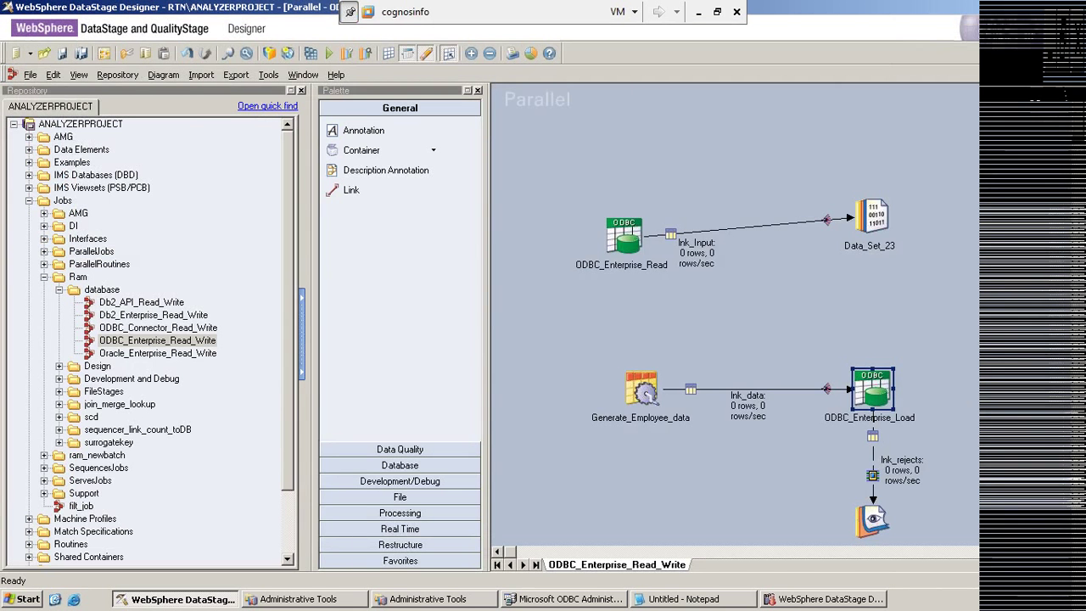
left_click(1061, 75)
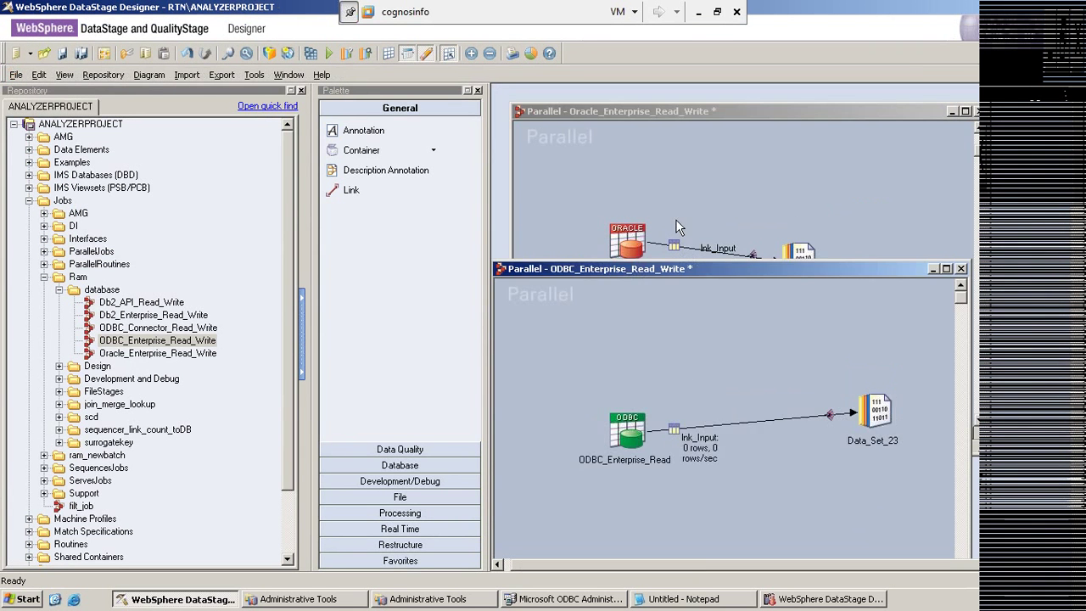
Try adding Insert Array Size 5000 under Insert SQL in the Oracle_Enterprise_Load stage, and close the stage without keeping the changes.
key("ctrl+F6")
left_click(895, 392)
double_click(898, 389)
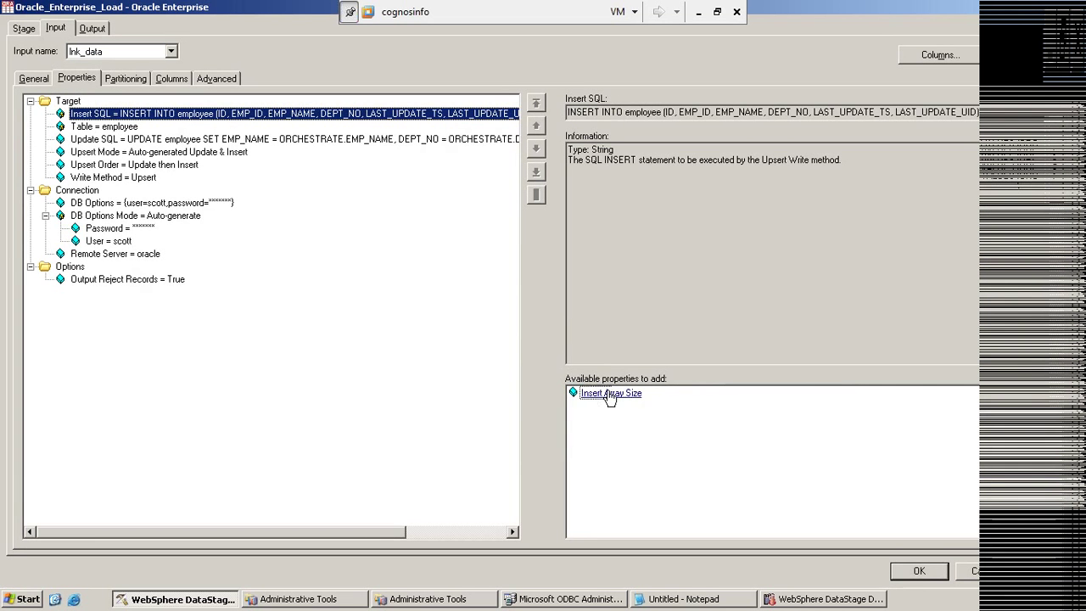
double_click(607, 393)
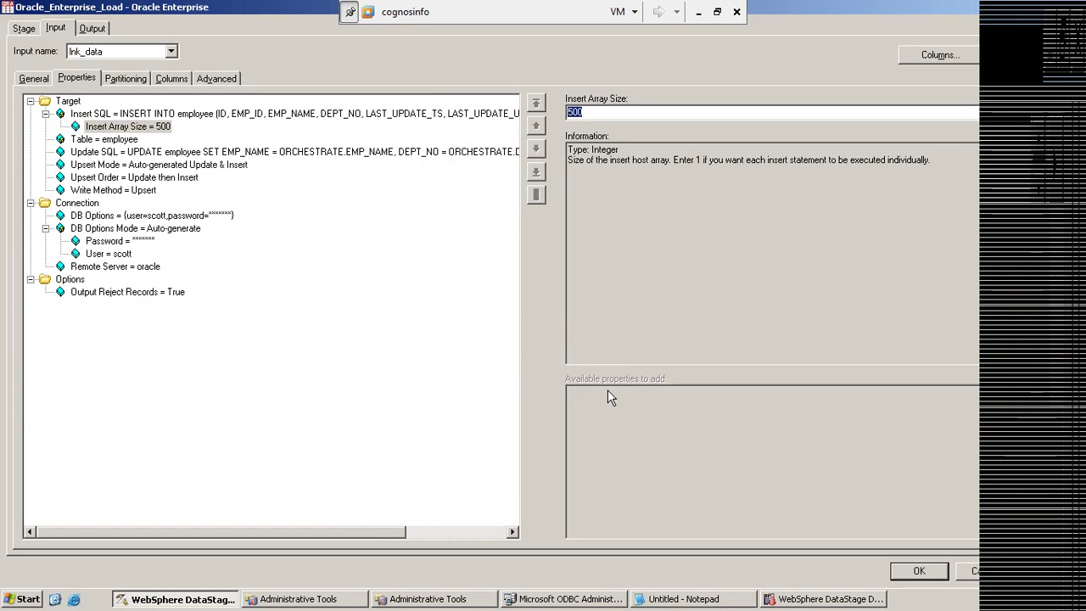
type("5000")
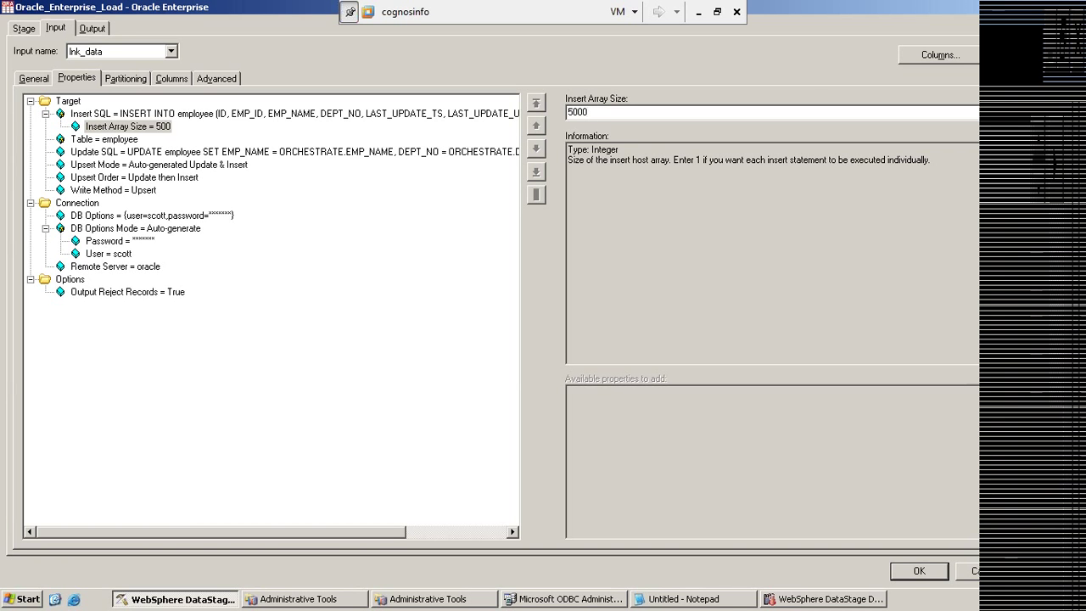
left_click(131, 114)
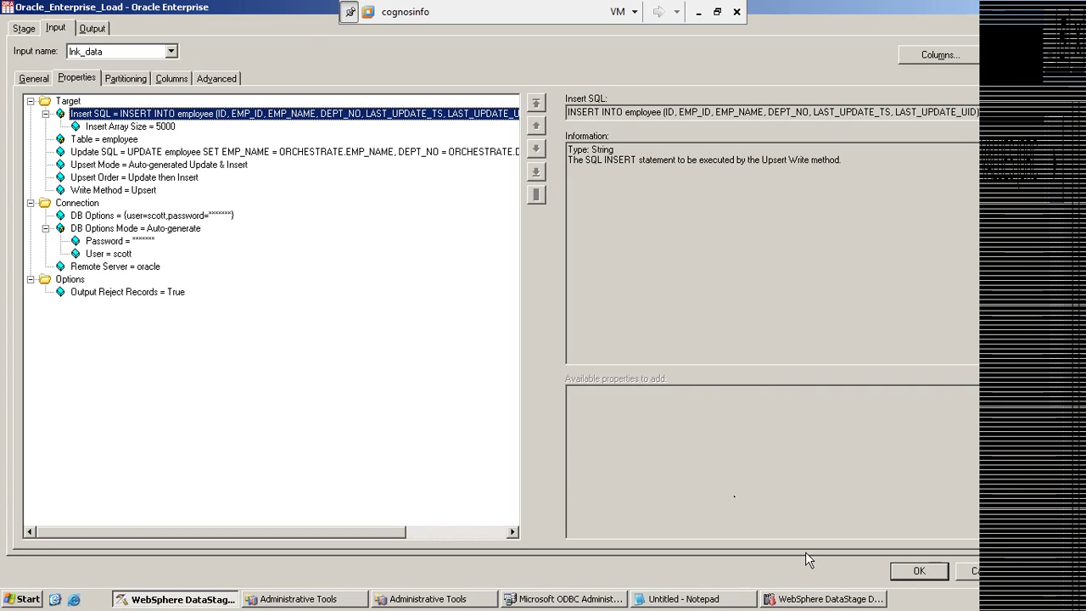
left_click(976, 572)
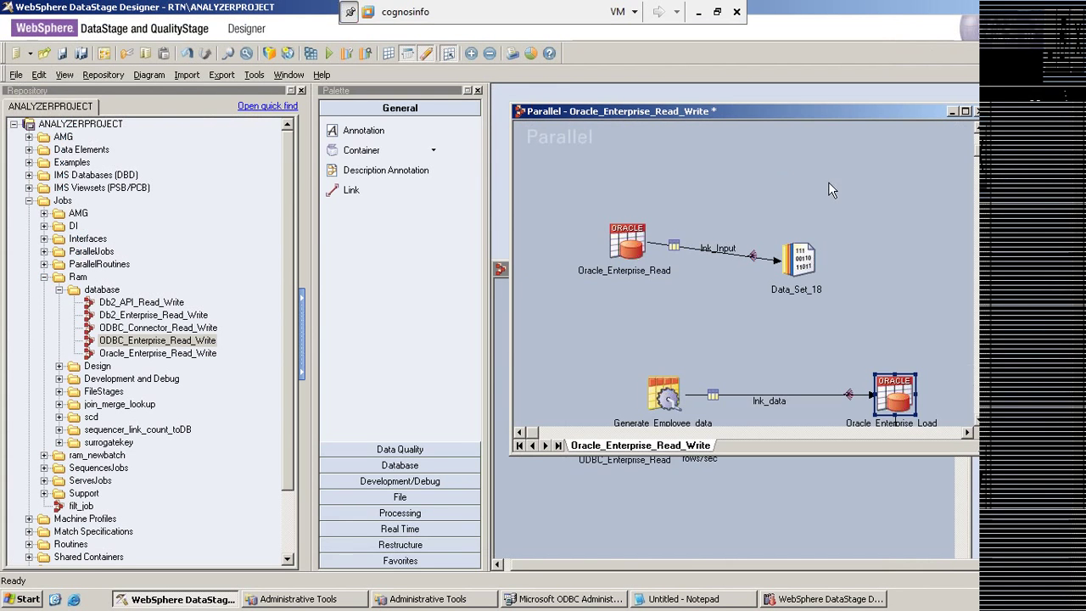
Review the environment variables that can be added as parameters to the Oracle_Enterprise_Read_Write job, and close its properties without changes.
left_click(965, 112)
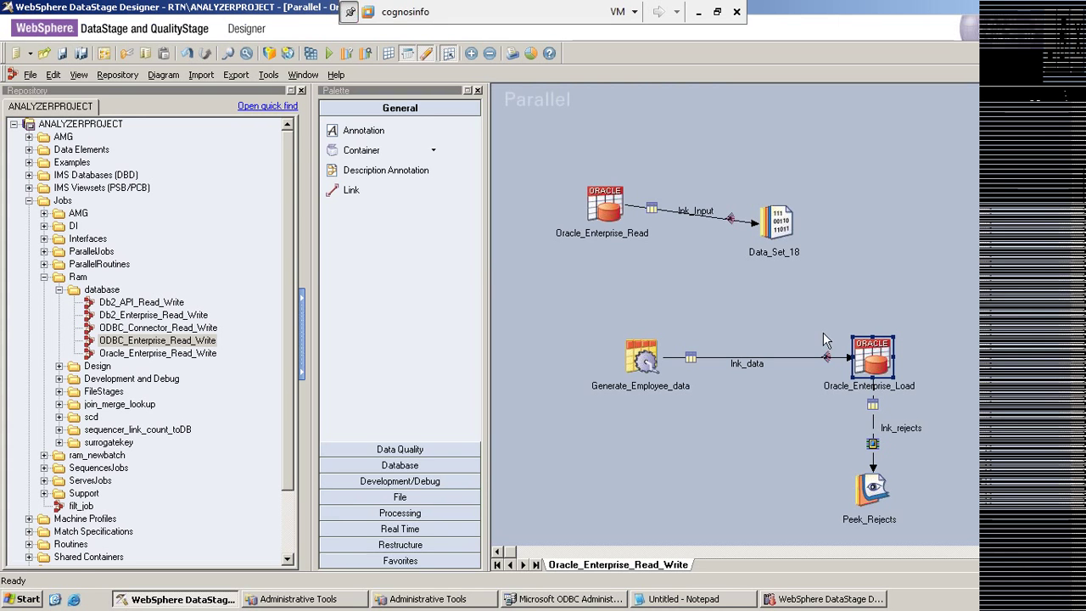
left_click(104, 54)
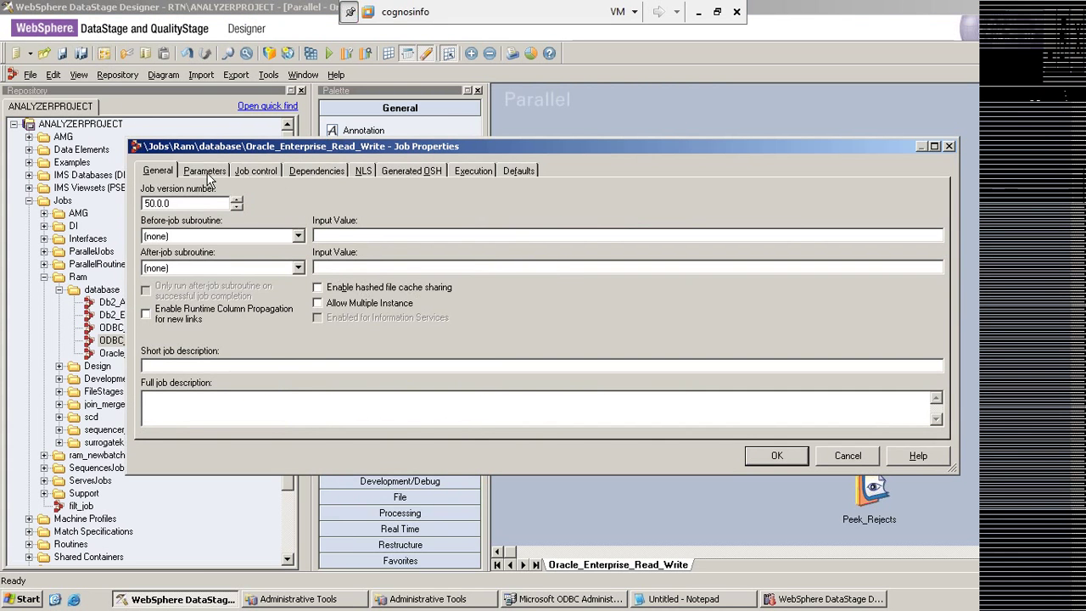
left_click(204, 170)
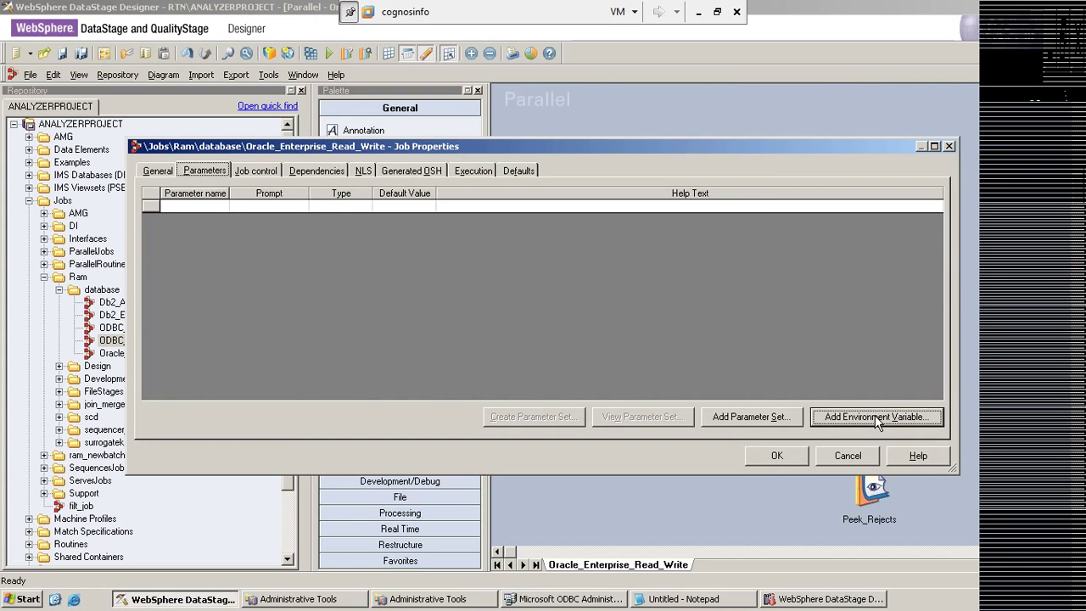
left_click(875, 414)
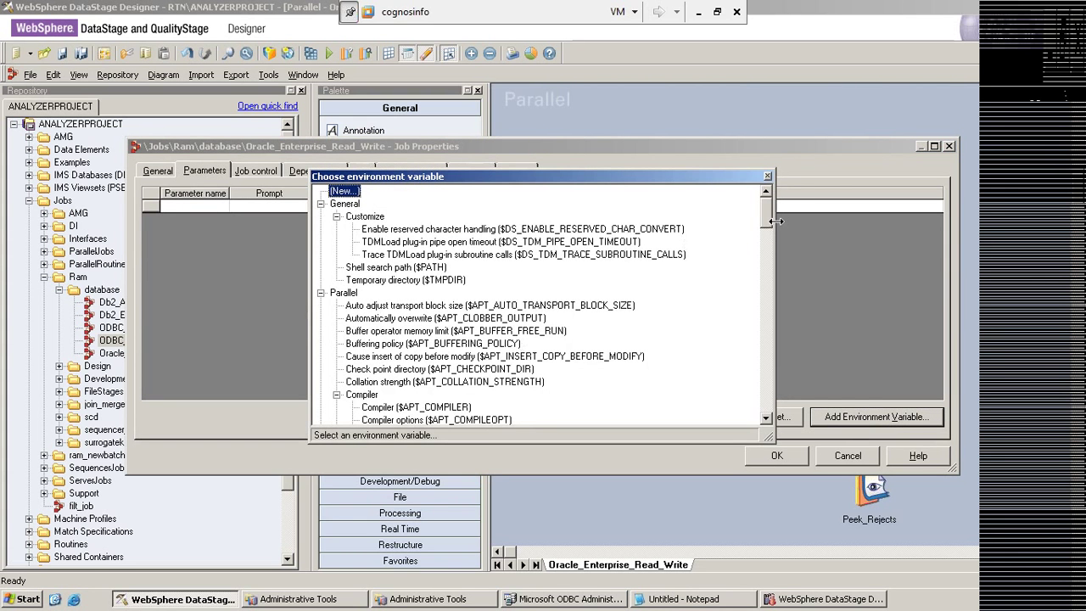
left_click(767, 175)
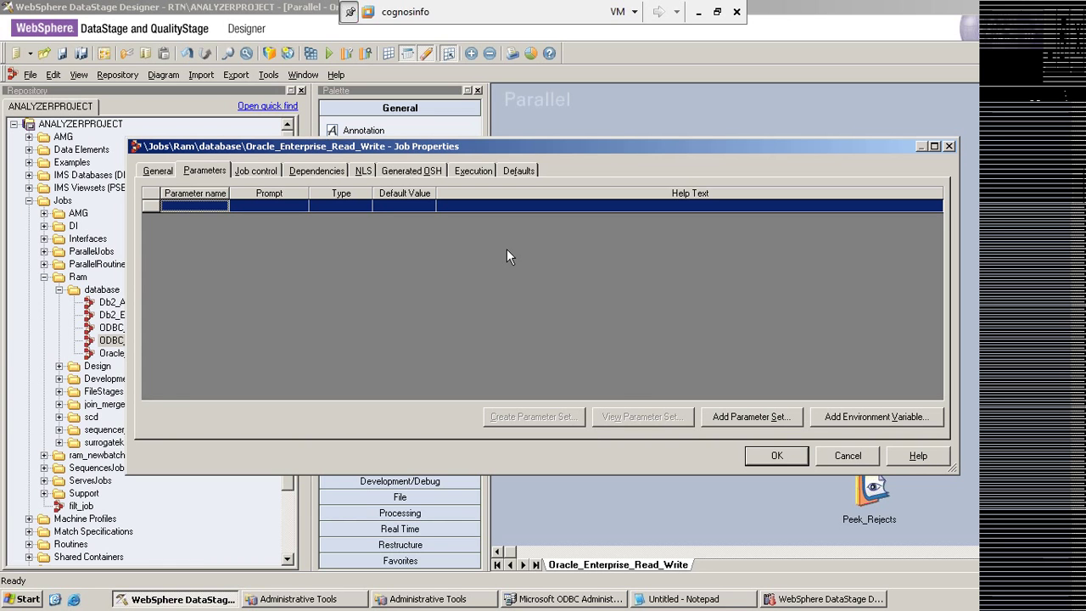
left_click(848, 456)
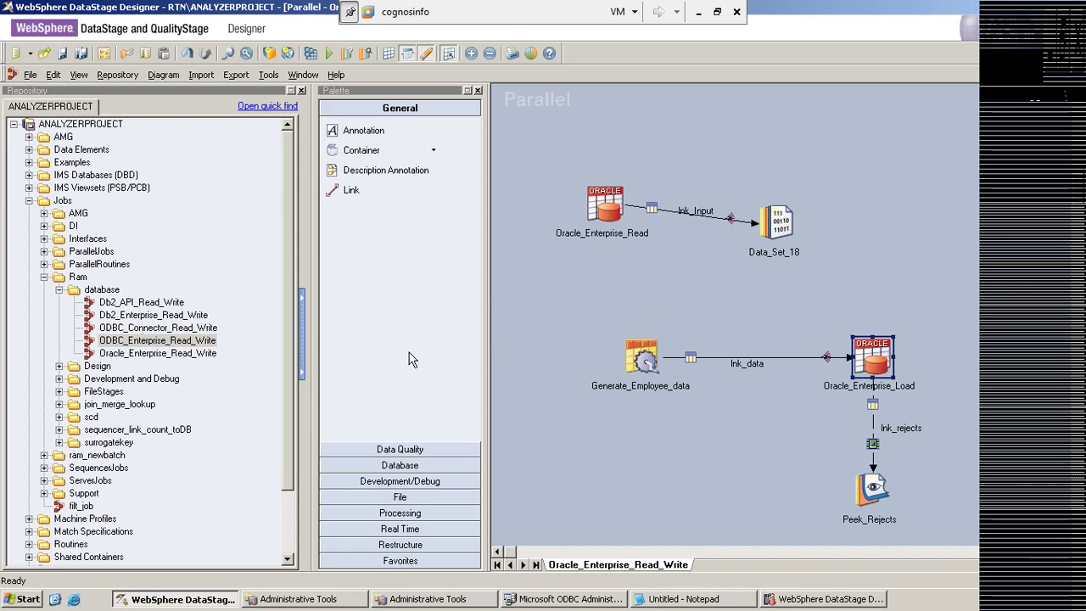
Open the ODBC_Connector_Read_Write job, examine the connection and usage properties of its ODBC_Connector_Read stage, and close the stage without changes.
double_click(144, 329)
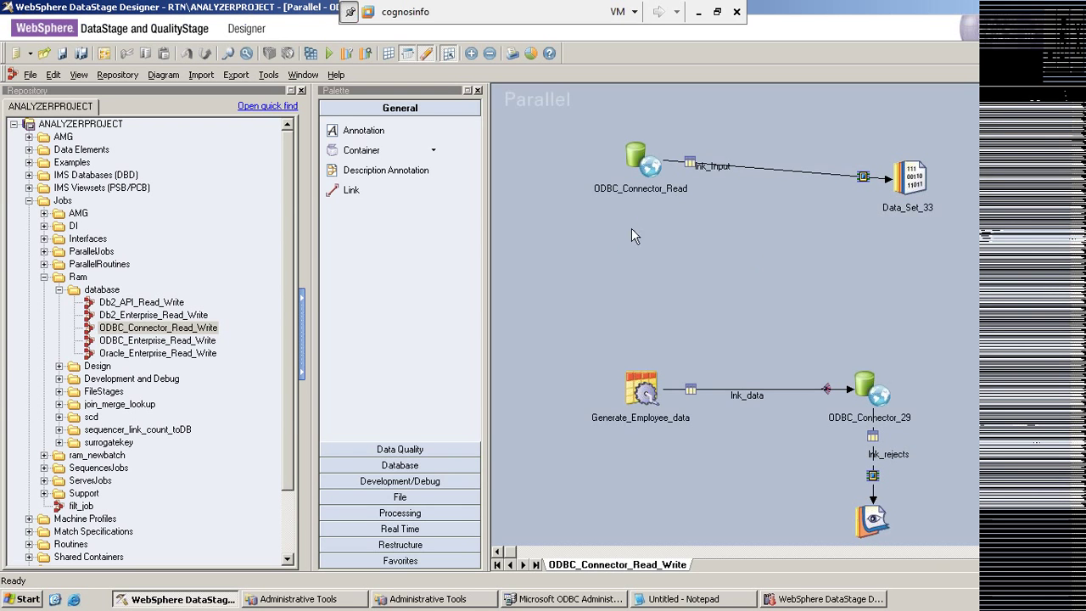
left_click(632, 162)
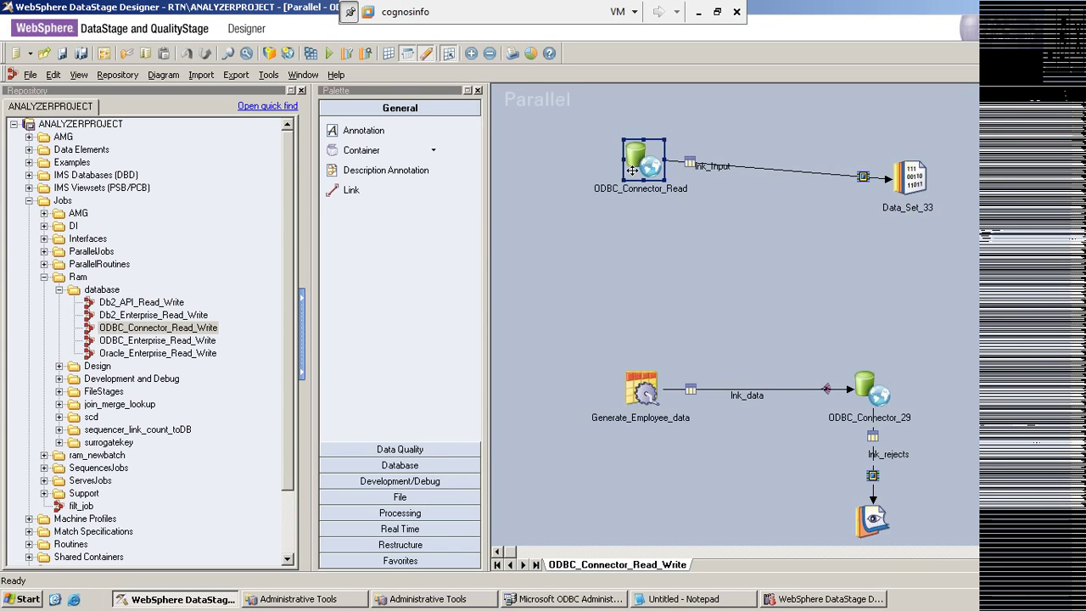
left_click(594, 261)
left_click(642, 148)
double_click(643, 148)
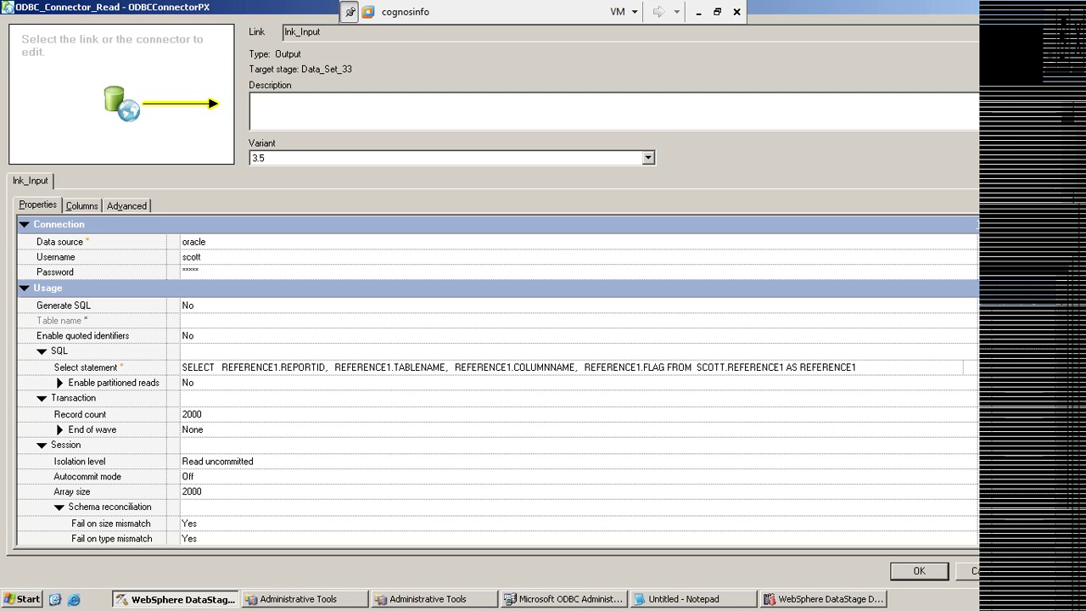
scroll(497, 373, "down", 5)
scroll(498, 373, "up", 5)
left_click(967, 570)
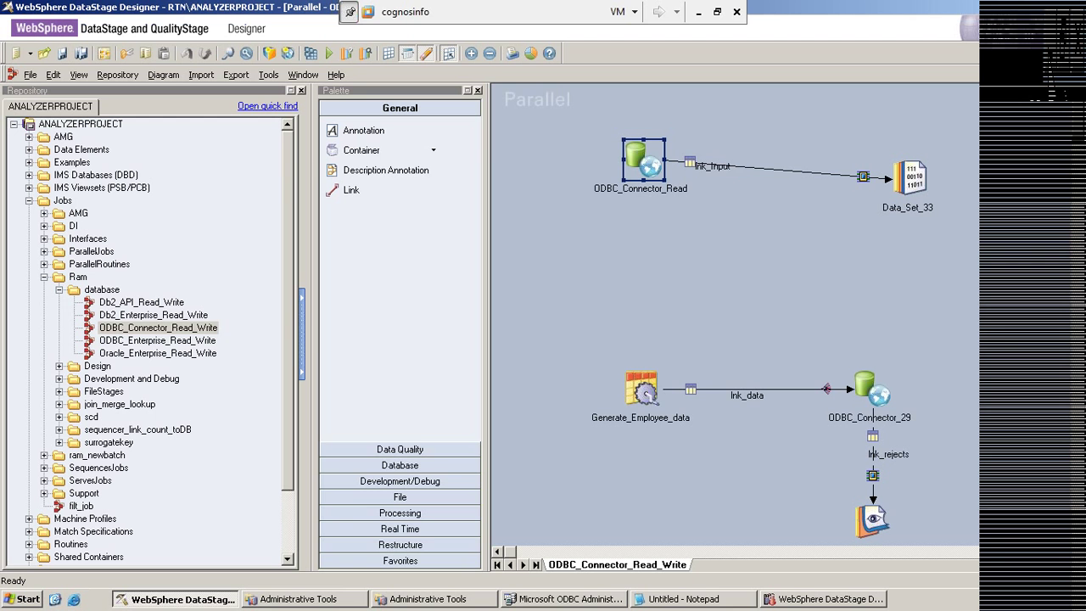
Close the ODBC Data Source Administrator and both Administrative Tools windows, and minimize the cognosinfo virtual machine session.
left_click(612, 599)
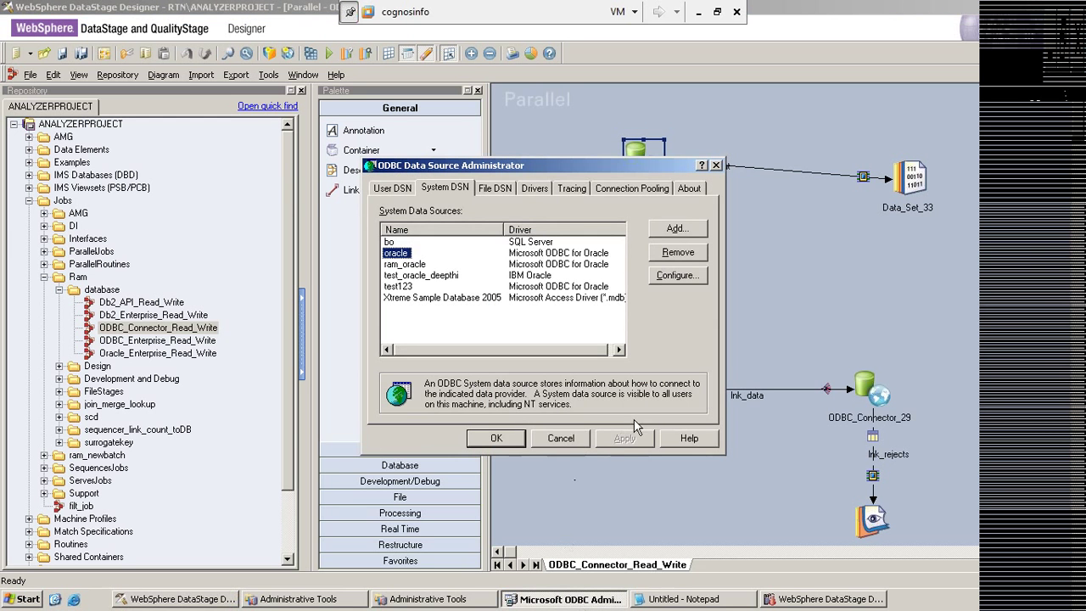
left_click(716, 165)
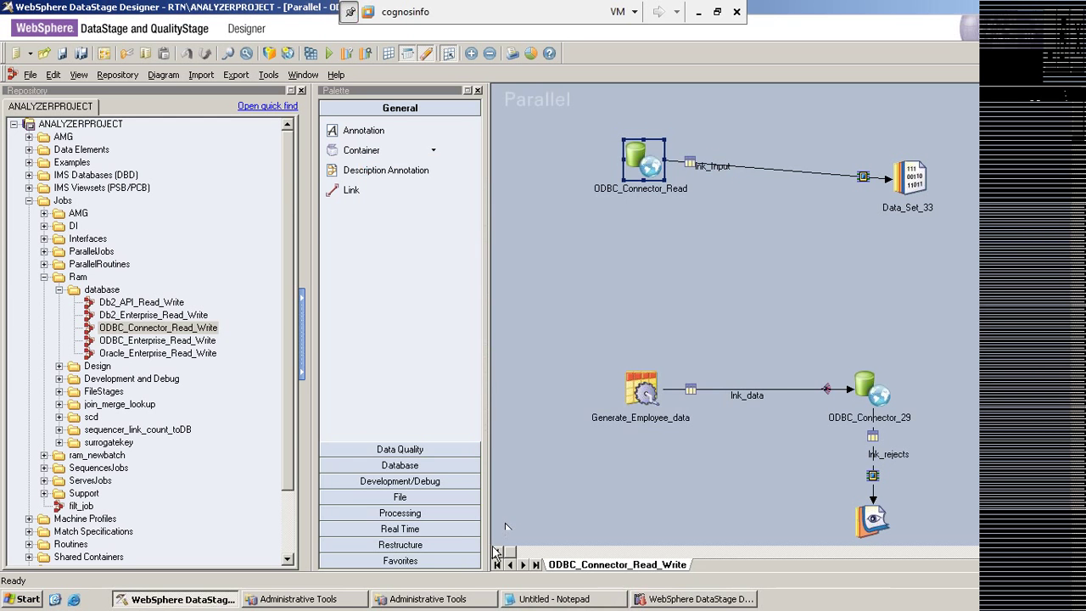
left_click(439, 599)
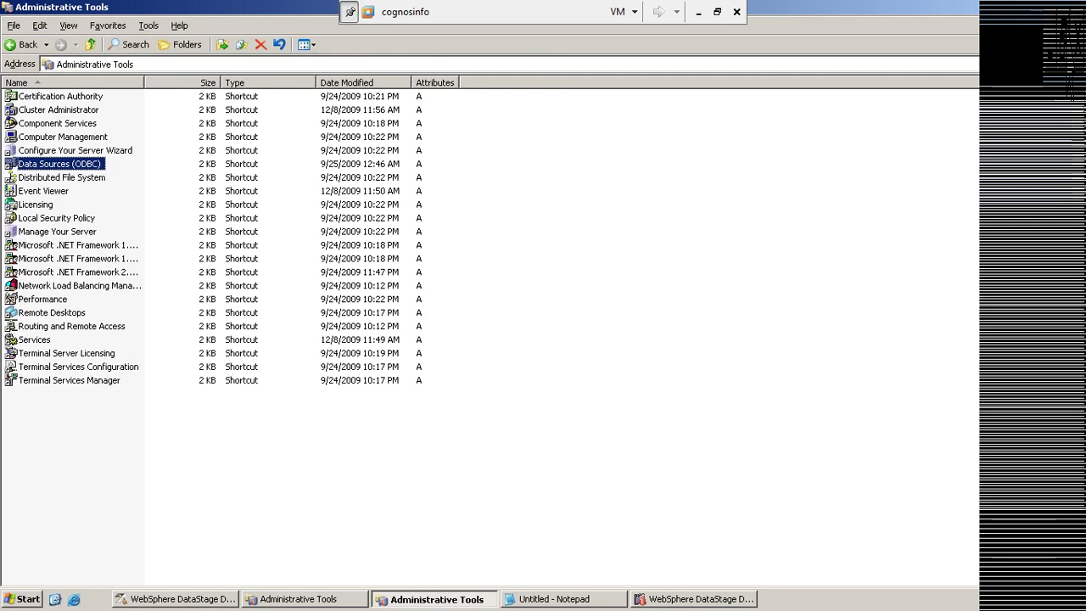
double_click(254, 7)
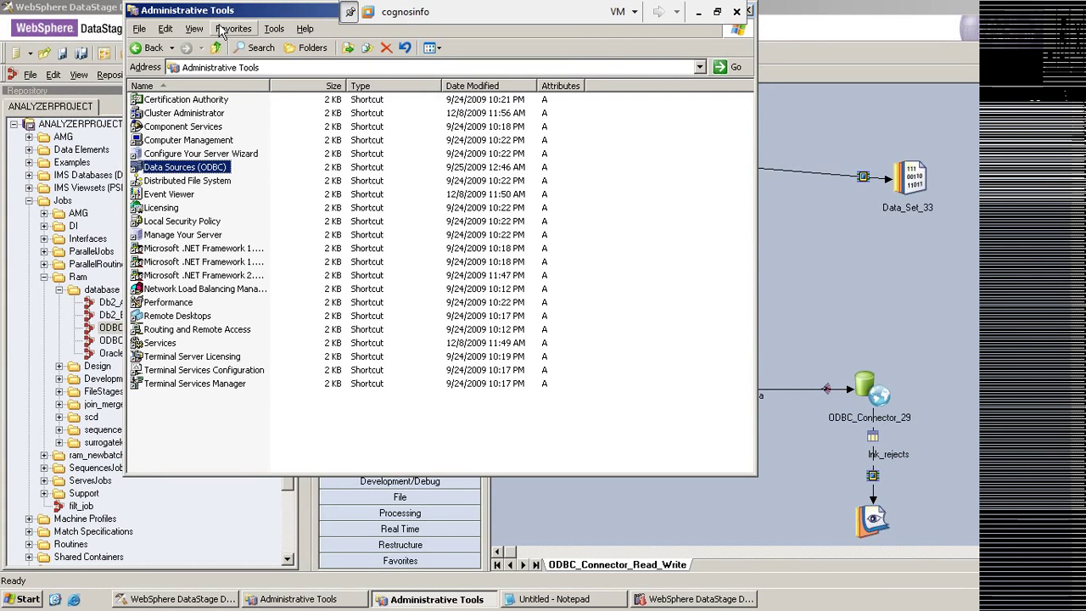
left_click_drag(270, 10, 284, 155)
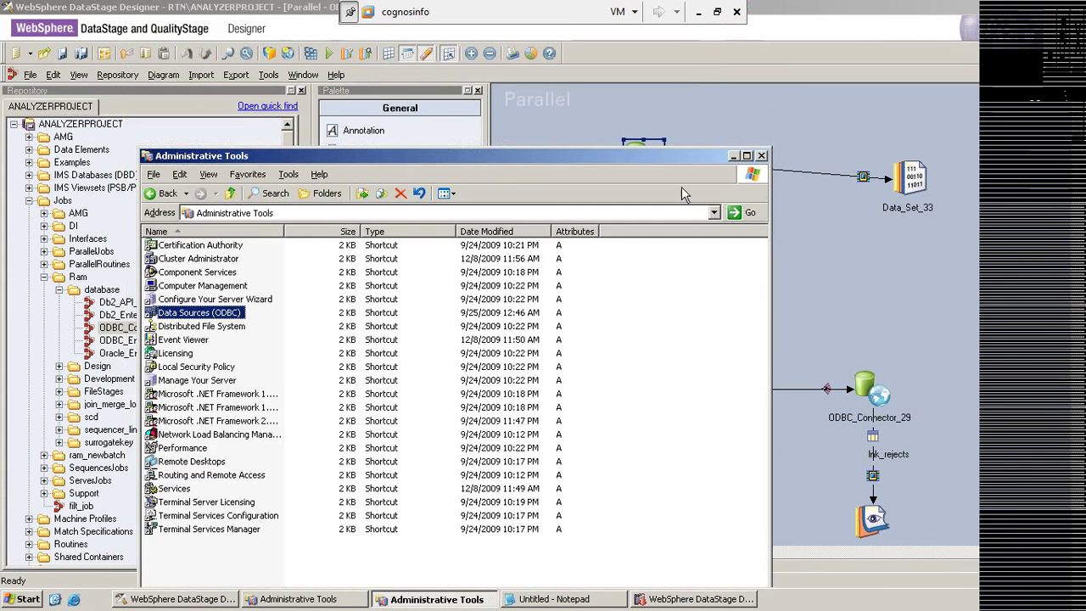
left_click(761, 156)
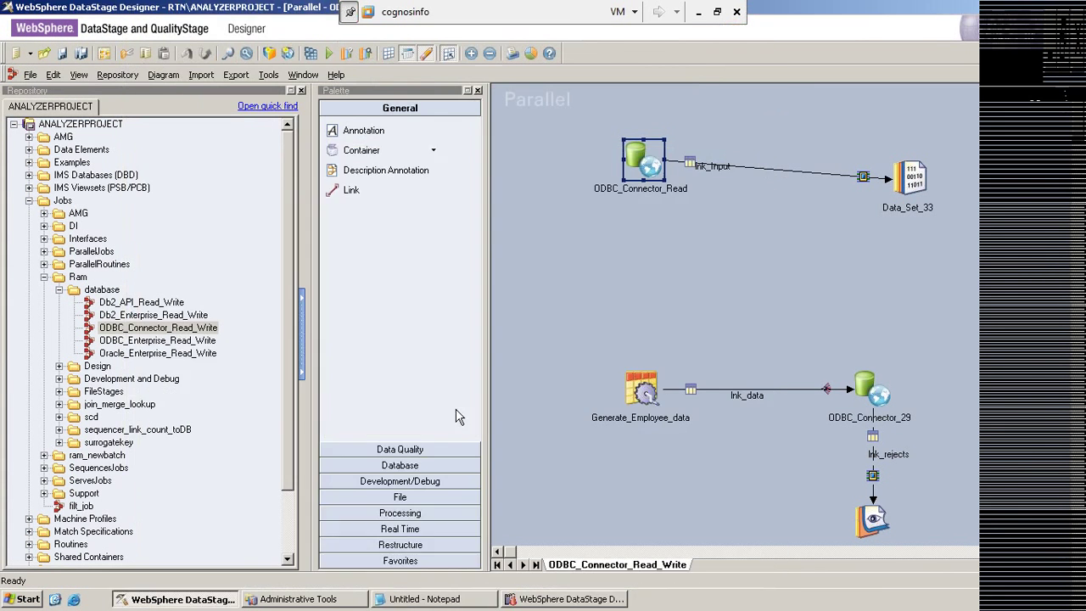
left_click(329, 604)
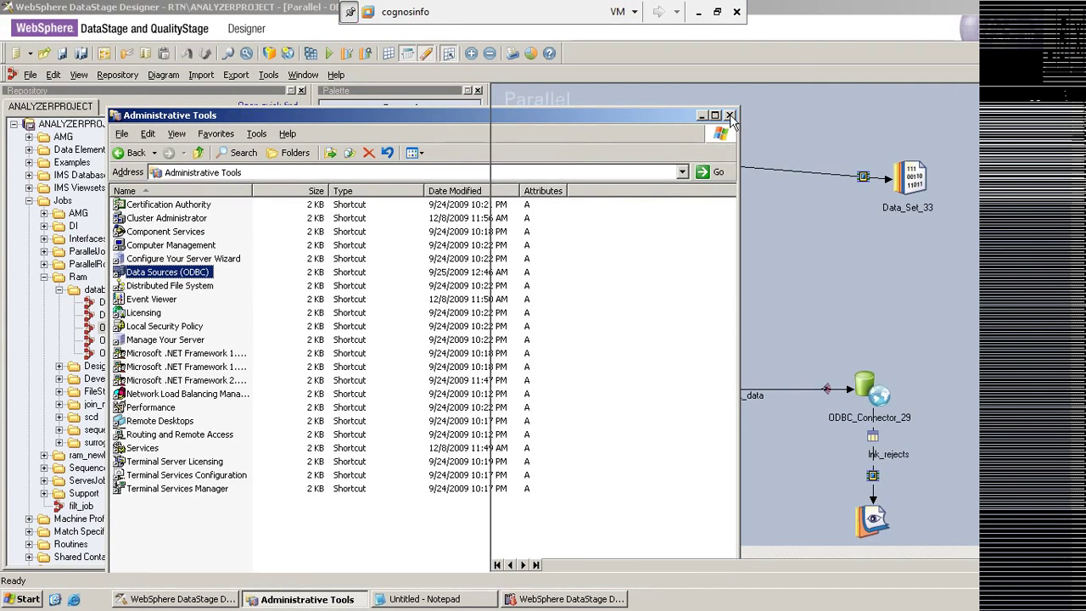
left_click(729, 115)
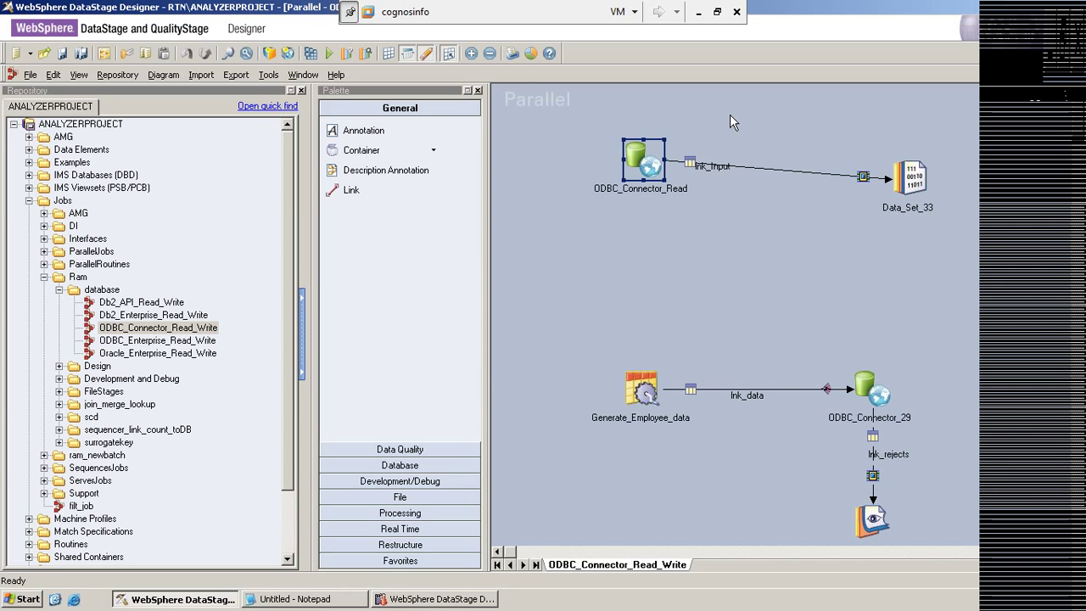
left_click(698, 12)
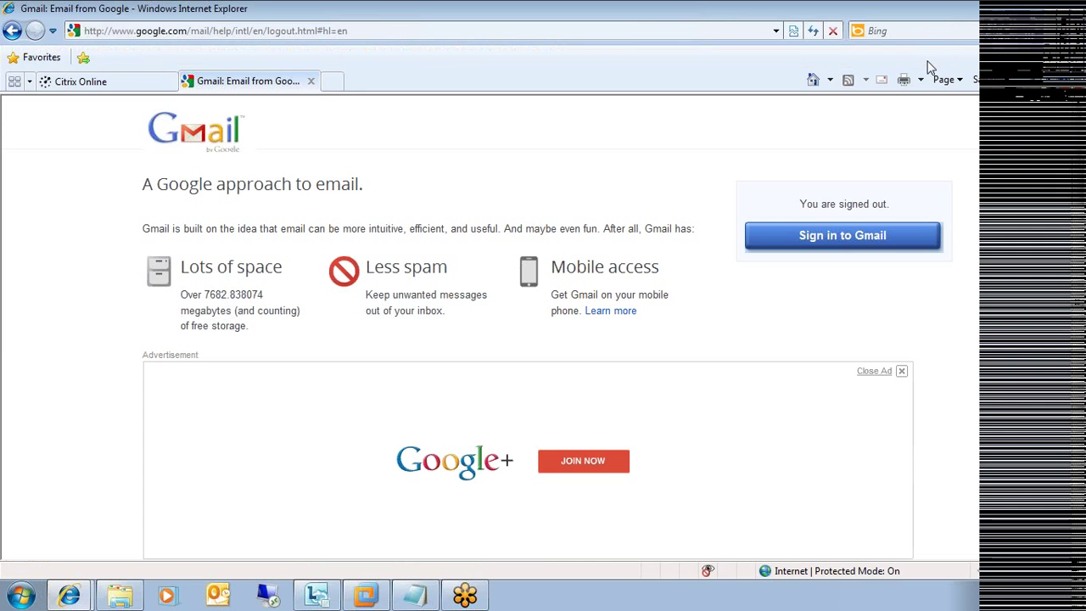